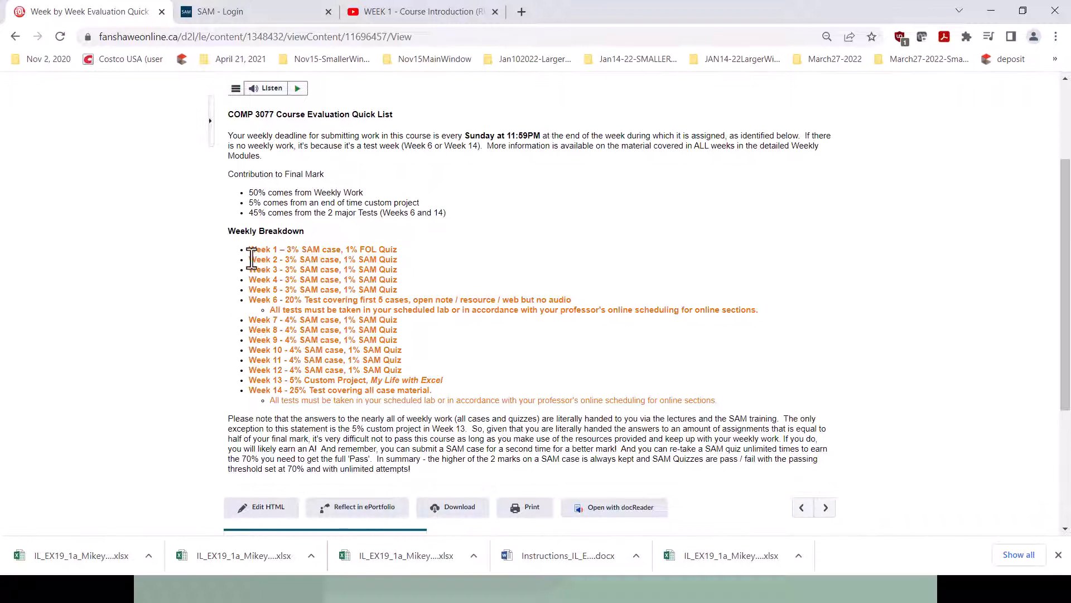
Highlight the Week 2 entry in the Weekly Breakdown of the course evaluation list, then clear the highlight
{"action": "left_click_drag", "start_coordinate": [249, 260], "coordinate": [411, 259]}
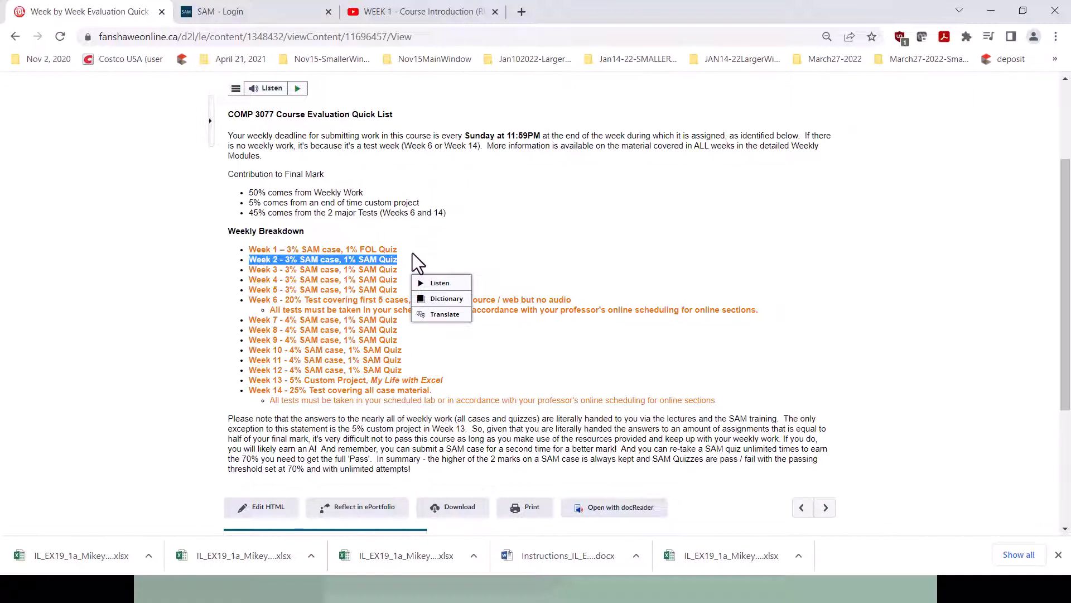
{"action": "left_click", "coordinate": [380, 360]}
Return to the course's Table of Contents and look through the Getting Started topics
{"action": "scroll", "coordinate": [378, 352], "scroll_direction": "up", "scroll_amount": 3}
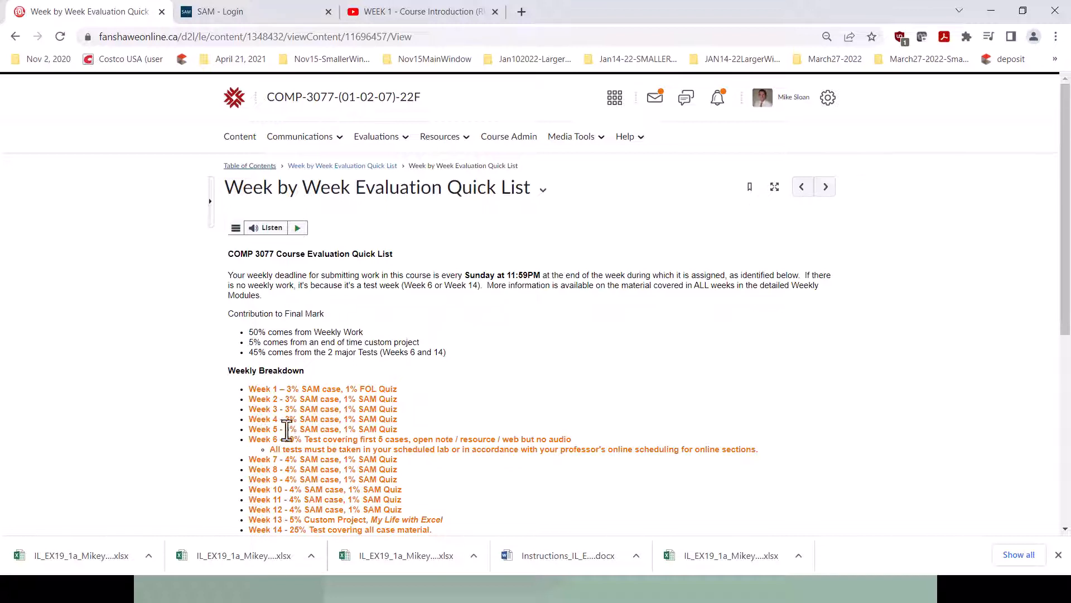
{"action": "left_click", "coordinate": [255, 166]}
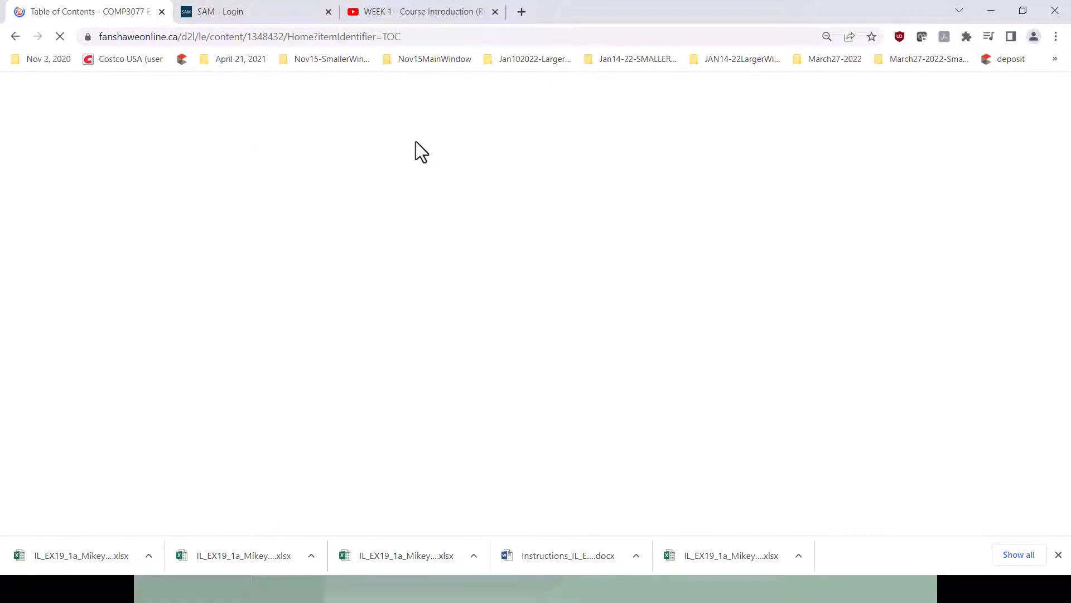
{"action": "left_click", "coordinate": [468, 140]}
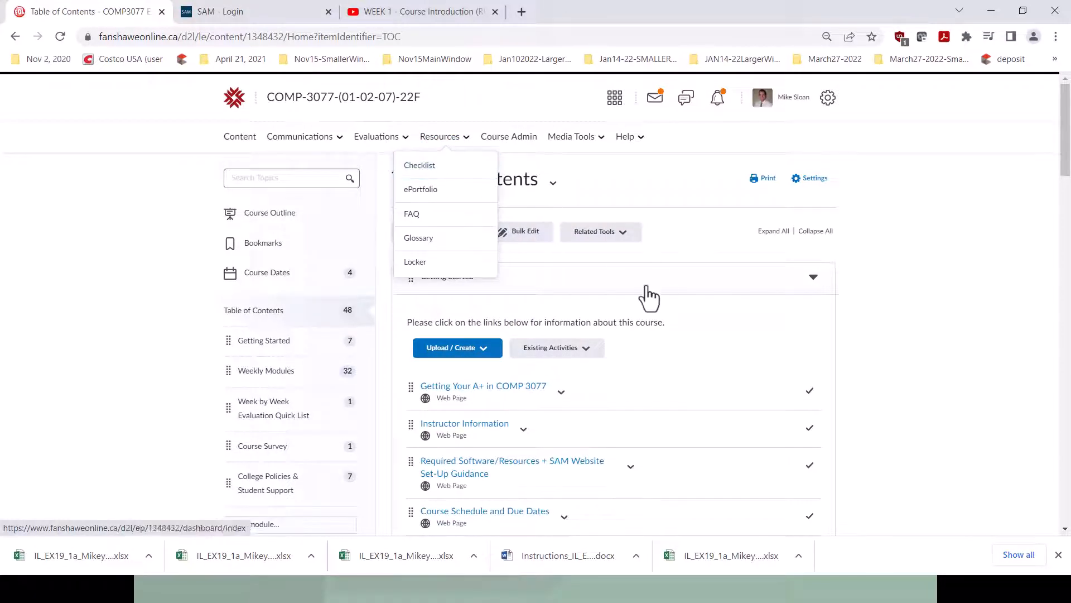
{"action": "scroll", "coordinate": [621, 330], "scroll_direction": "down", "scroll_amount": 4}
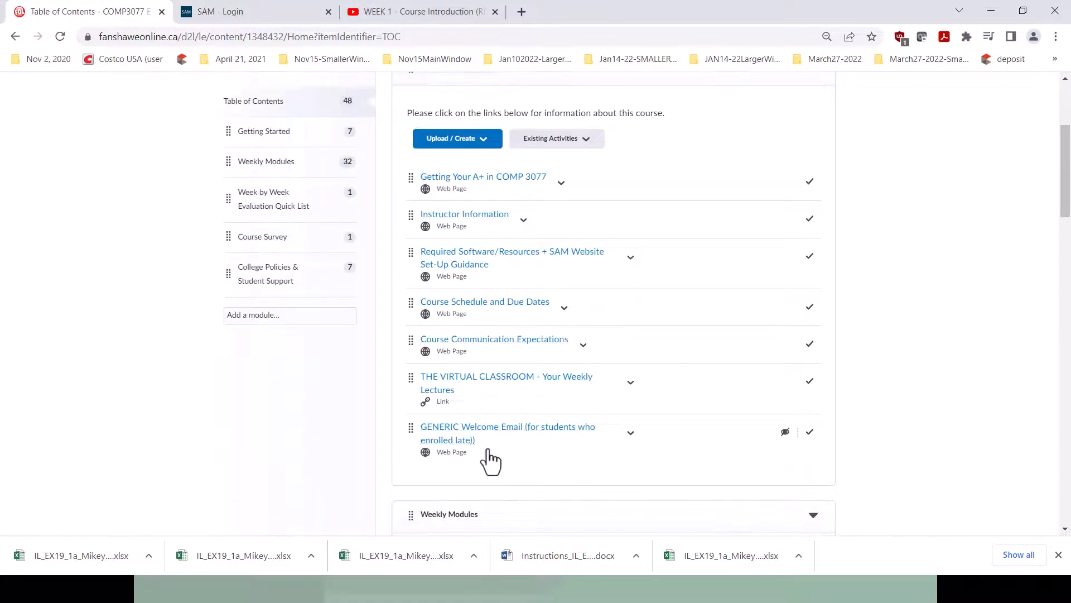
{"action": "scroll", "coordinate": [310, 467], "scroll_direction": "up", "scroll_amount": 4}
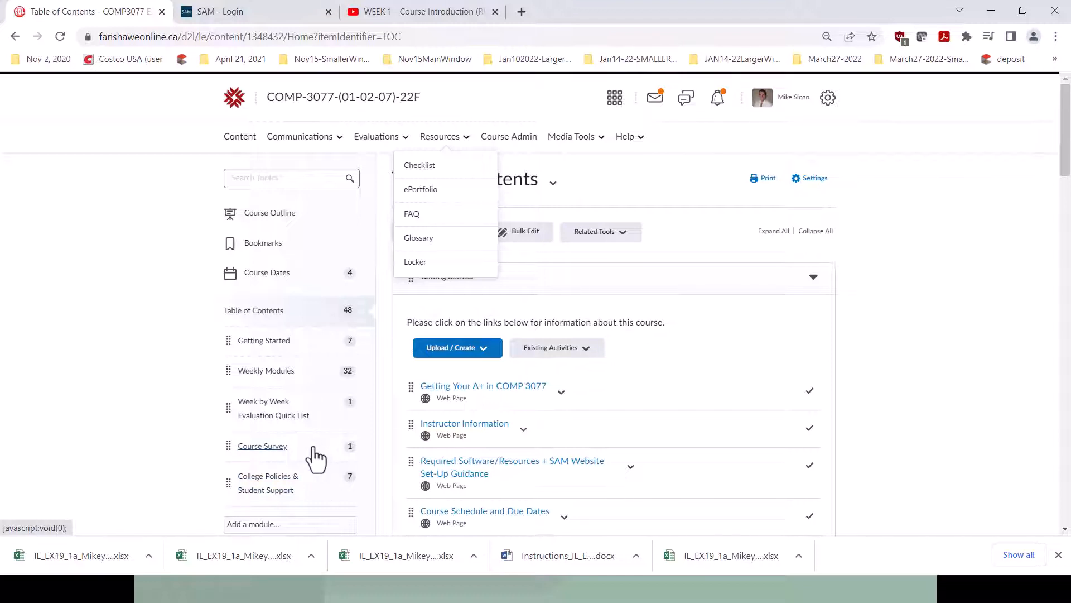
Open the Week 2 Instructions & Resources page from the Week 2 Module in Weekly Modules
{"action": "left_click", "coordinate": [269, 370]}
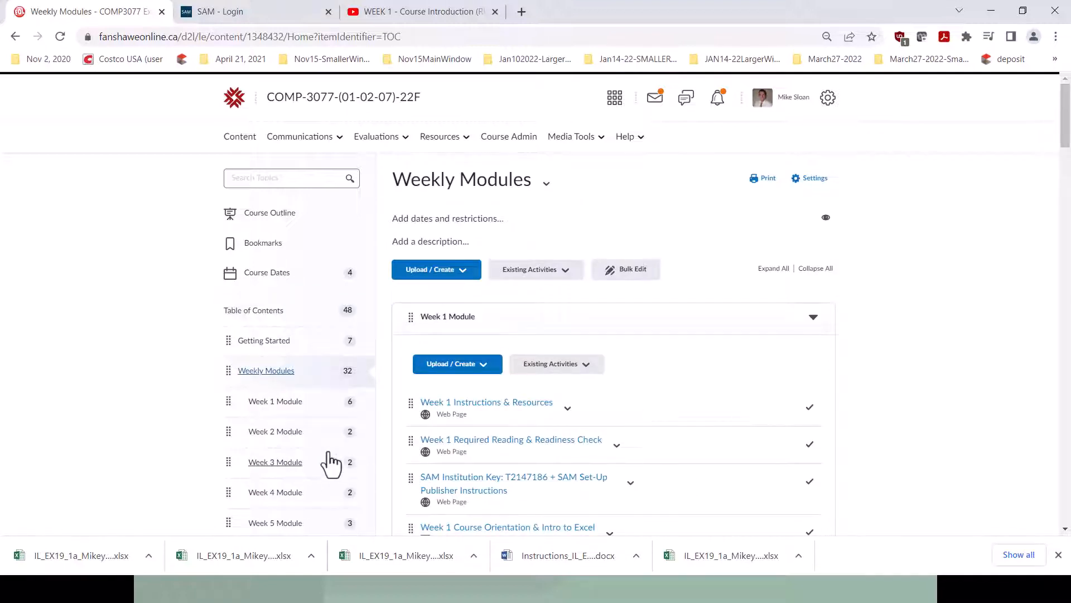
{"action": "left_click", "coordinate": [280, 433]}
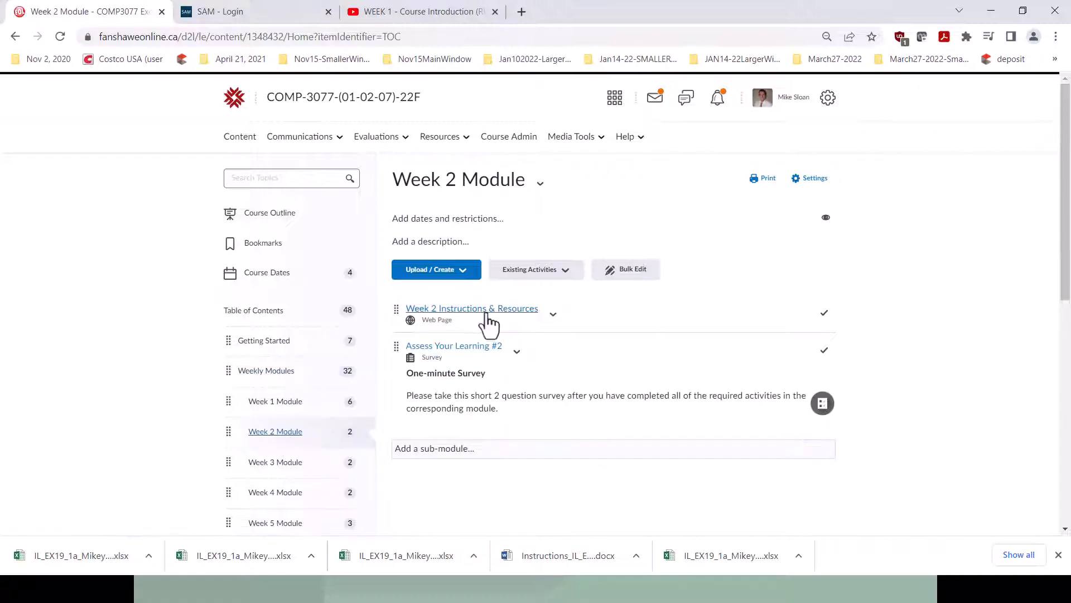
{"action": "left_click", "coordinate": [486, 314]}
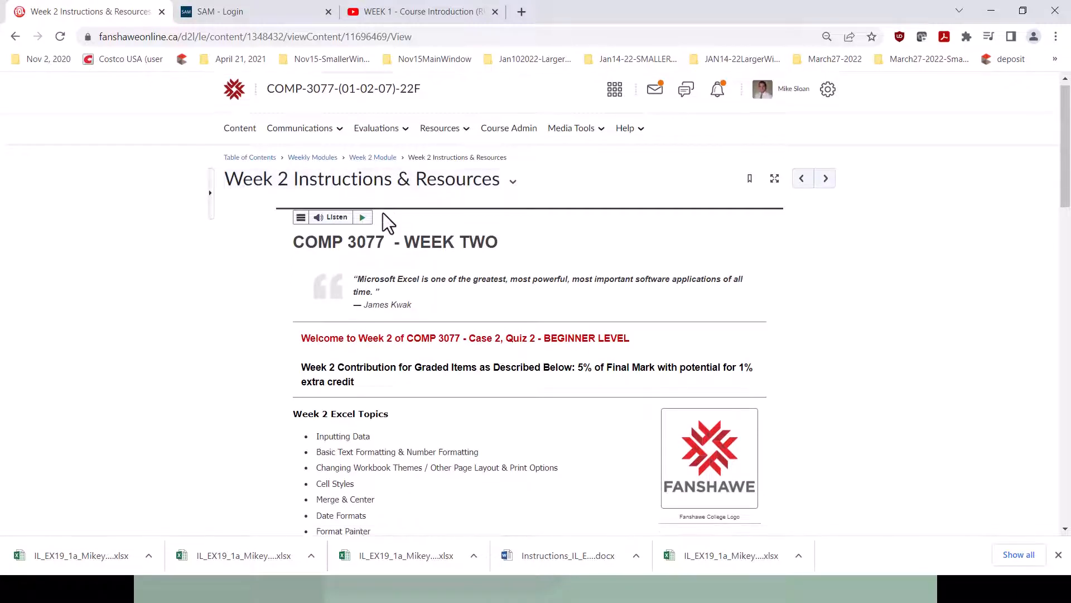
Review the Week 2 Excel Topics, highlighting the list from Inputting Data to Find & Replace
{"action": "scroll", "coordinate": [502, 221], "scroll_direction": "down", "scroll_amount": 3}
{"action": "scroll", "coordinate": [458, 223], "scroll_direction": "up", "scroll_amount": 4}
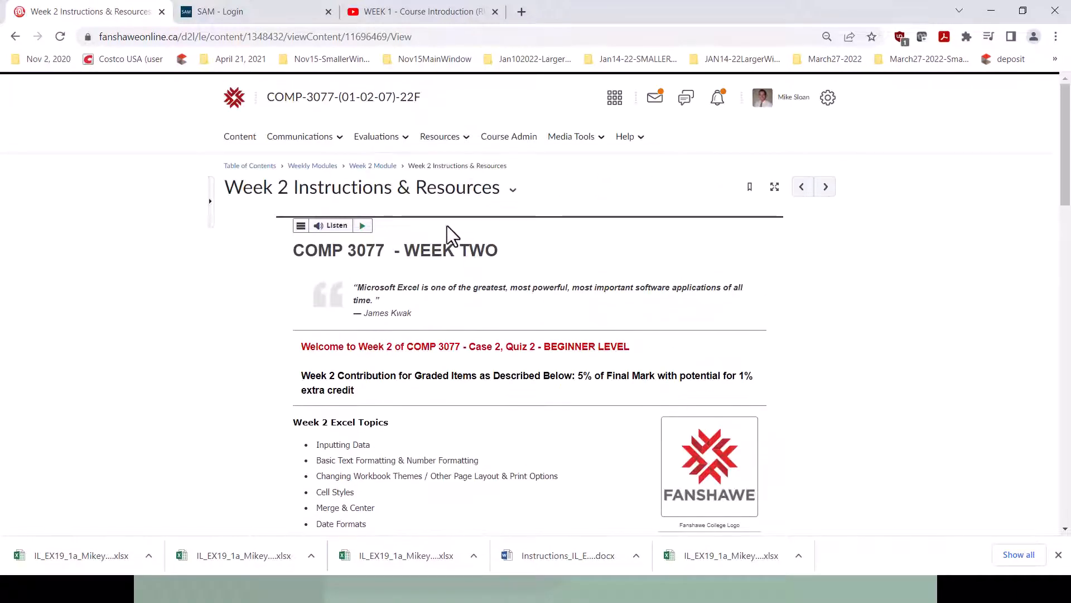
{"action": "scroll", "coordinate": [447, 226], "scroll_direction": "down", "scroll_amount": 5}
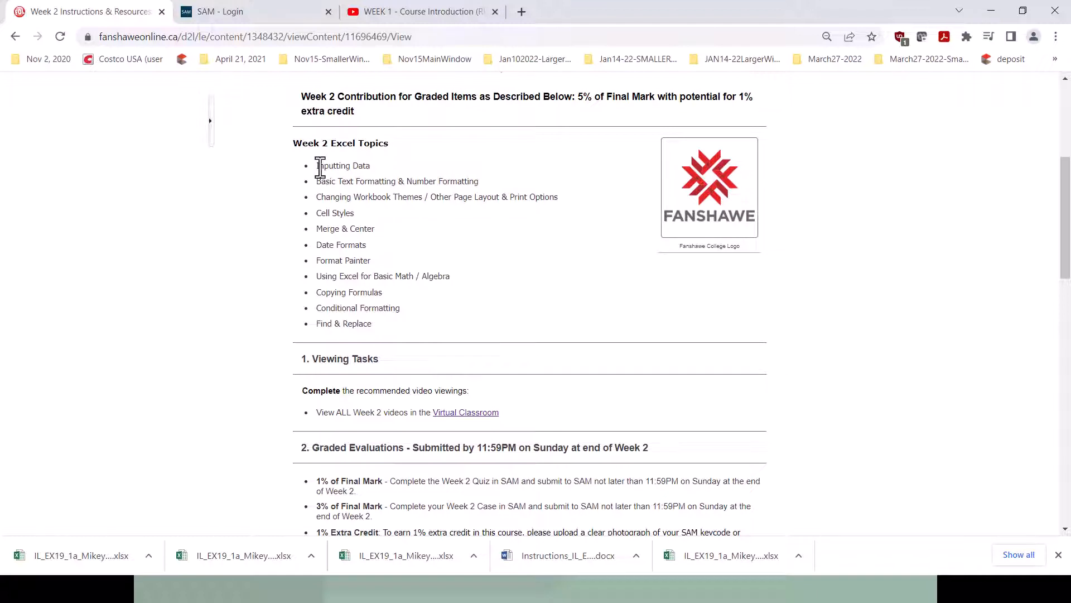
{"action": "left_click_drag", "start_coordinate": [321, 167], "coordinate": [411, 328]}
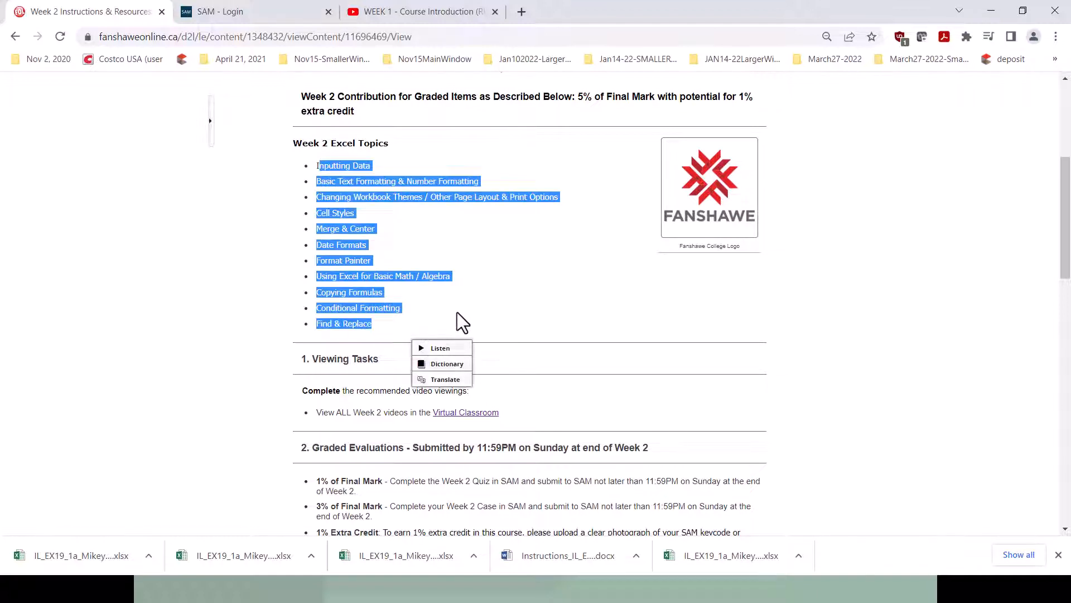
{"action": "left_click", "coordinate": [458, 310]}
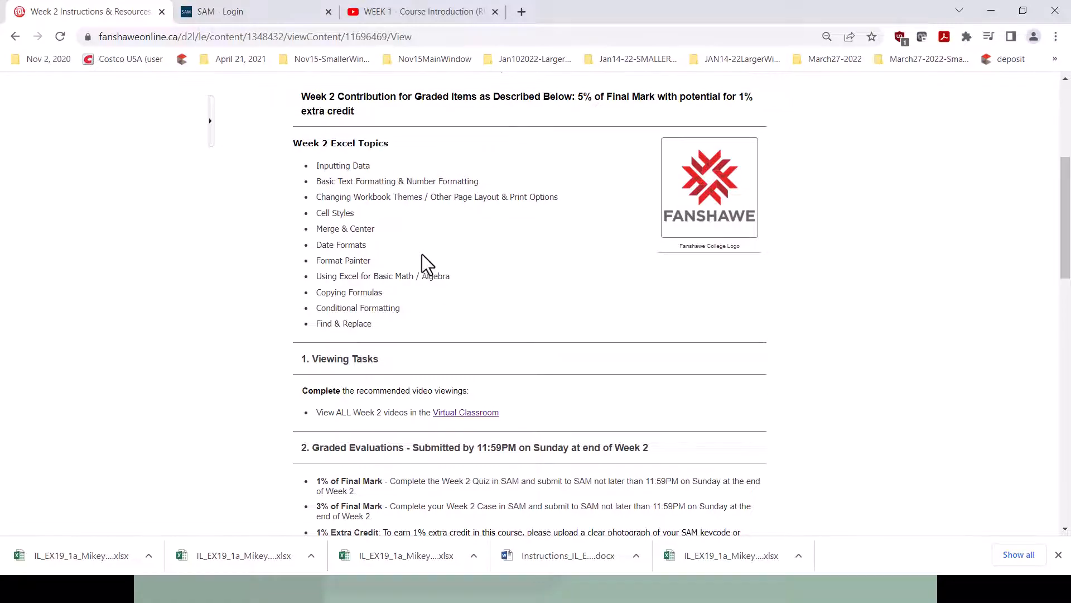
Review the Week 2 viewing tasks and graded evaluations, highlighting the 1% Extra Credit paragraph
{"action": "scroll", "coordinate": [415, 240], "scroll_direction": "down", "scroll_amount": 6}
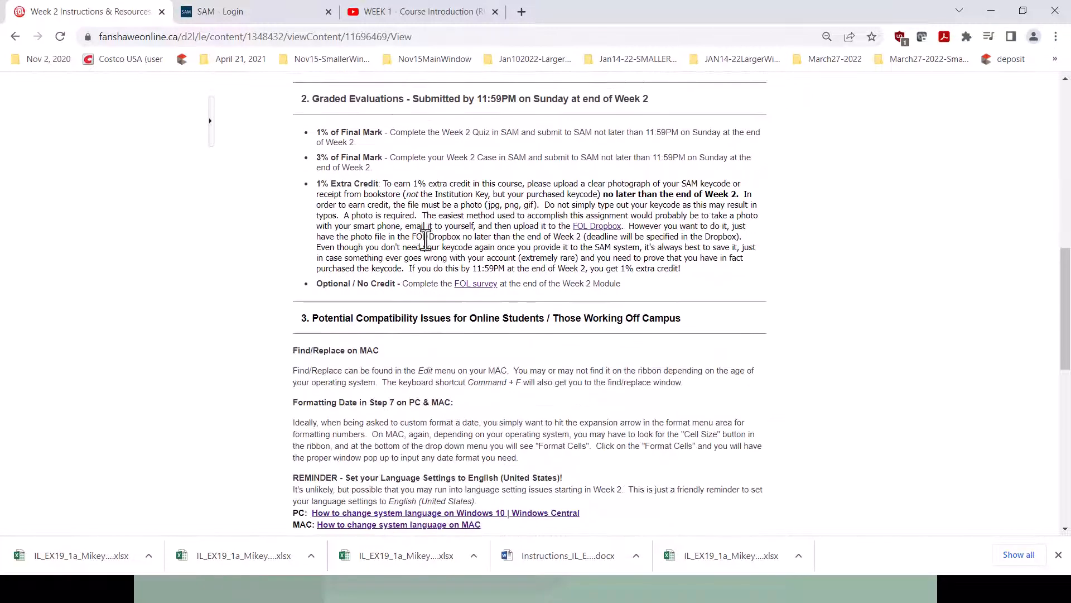
{"action": "scroll", "coordinate": [425, 241], "scroll_direction": "up", "scroll_amount": 2}
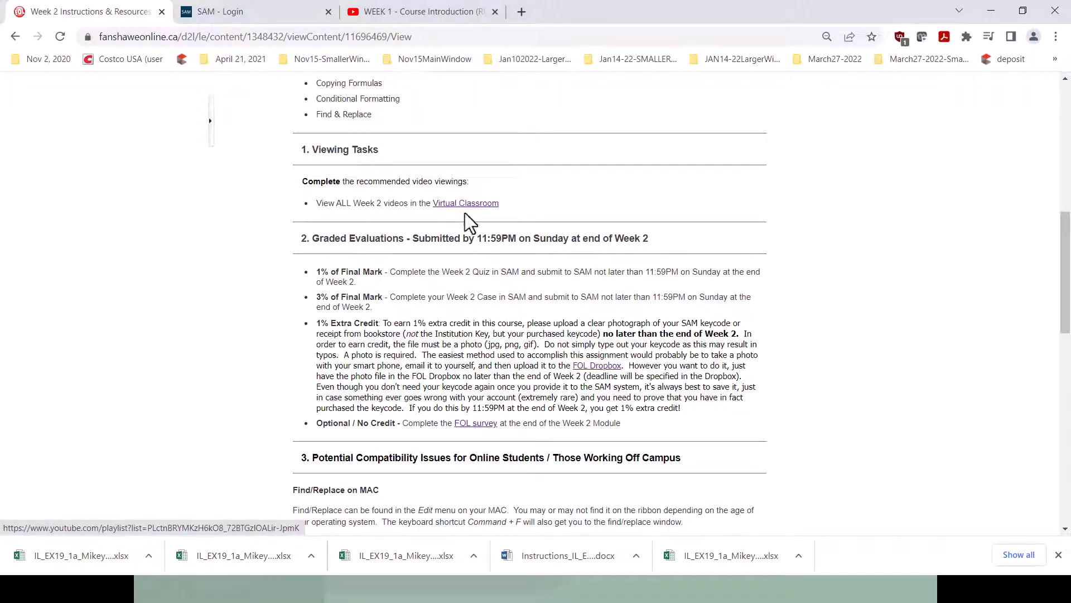
{"action": "scroll", "coordinate": [434, 268], "scroll_direction": "down", "scroll_amount": 1}
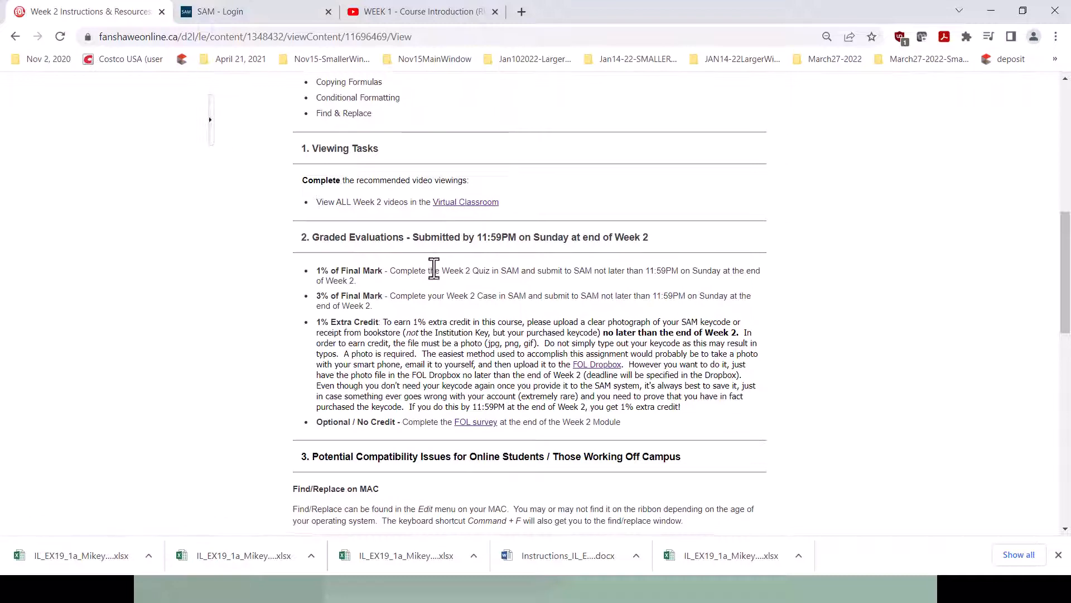
{"action": "scroll", "coordinate": [434, 270], "scroll_direction": "down", "scroll_amount": 2}
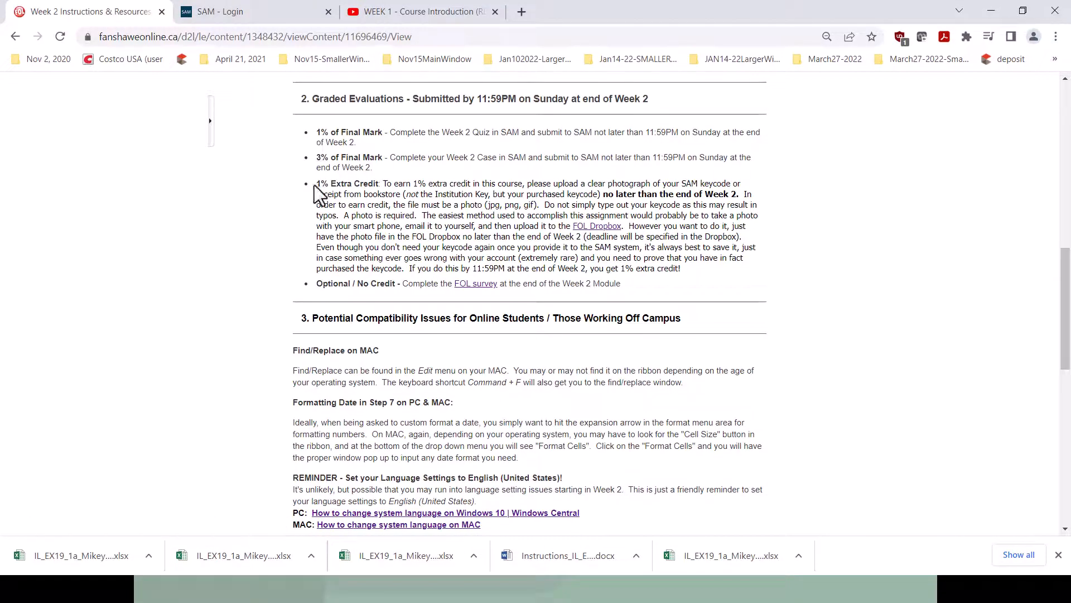
{"action": "left_click_drag", "start_coordinate": [316, 184], "coordinate": [724, 272]}
{"action": "scroll", "coordinate": [558, 306], "scroll_direction": "down", "scroll_amount": 1}
{"action": "left_click", "coordinate": [505, 298]}
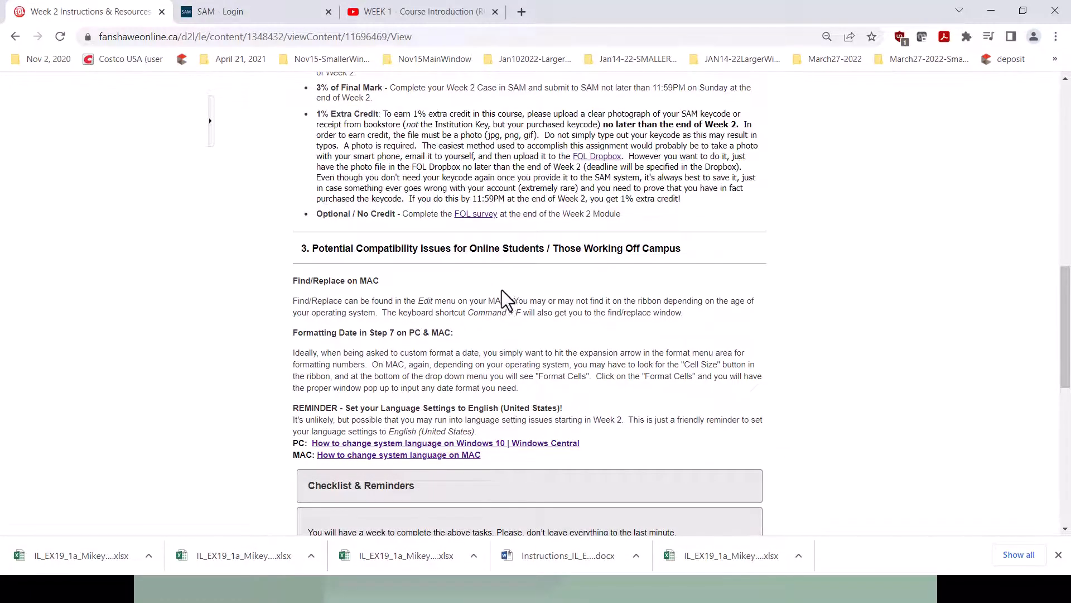
Examine the potential compatibility issues, highlighting the reminder to set the language to English (United States)
{"action": "scroll", "coordinate": [501, 290], "scroll_direction": "down", "scroll_amount": 2}
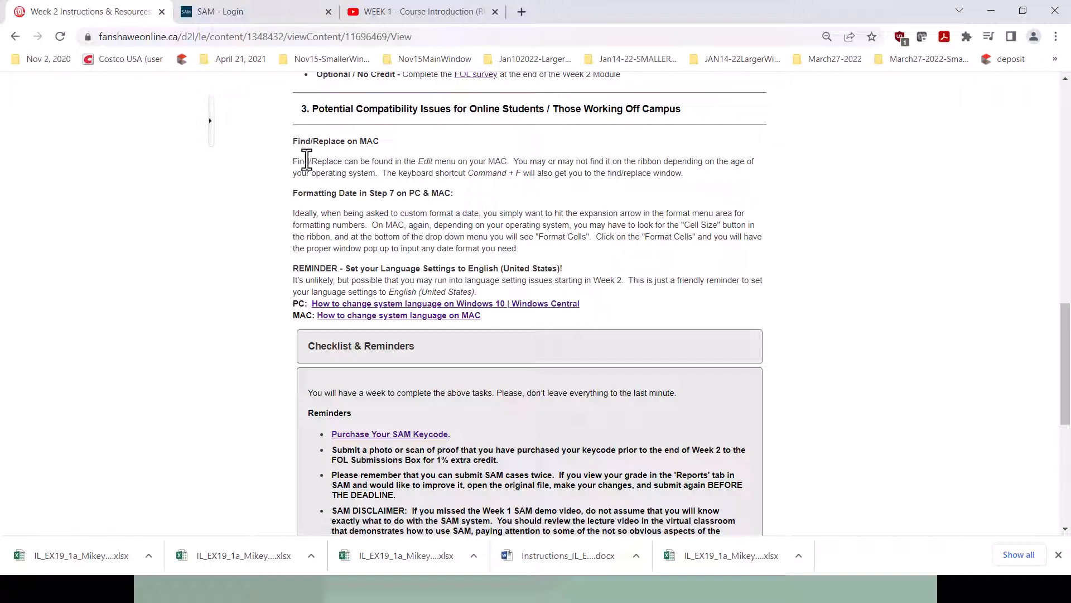
{"action": "scroll", "coordinate": [313, 239], "scroll_direction": "down", "scroll_amount": 1}
{"action": "left_click_drag", "start_coordinate": [292, 197], "coordinate": [482, 247]}
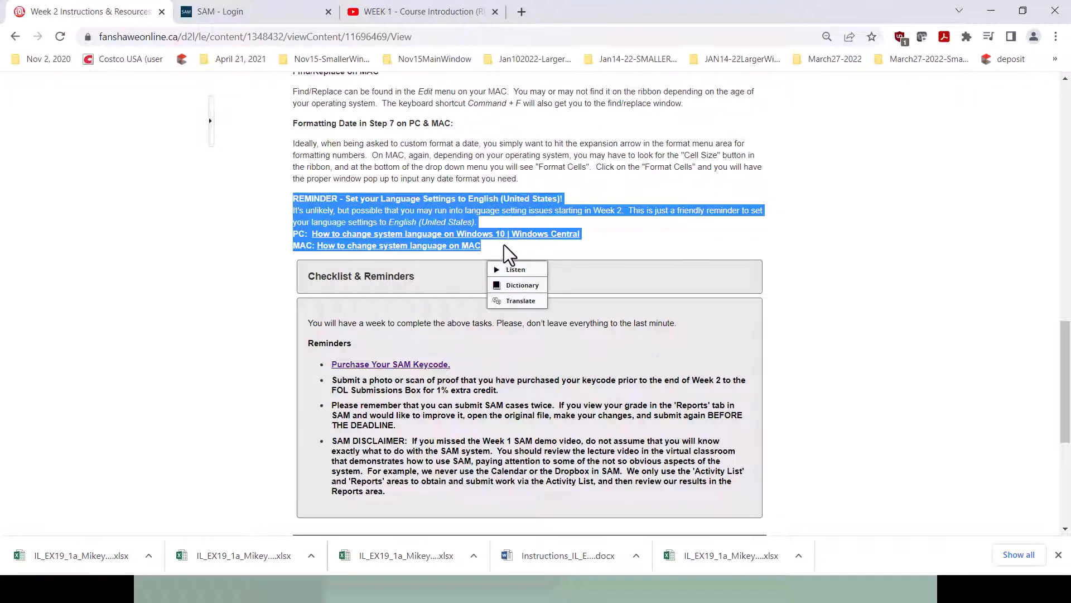
{"action": "left_click", "coordinate": [508, 247]}
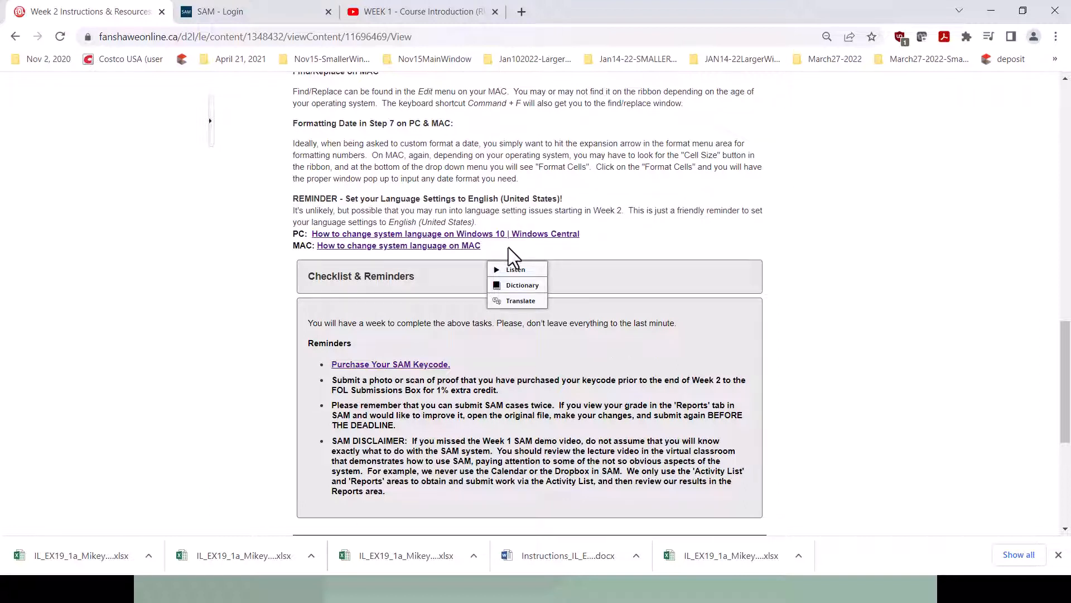
{"action": "left_click", "coordinate": [548, 256]}
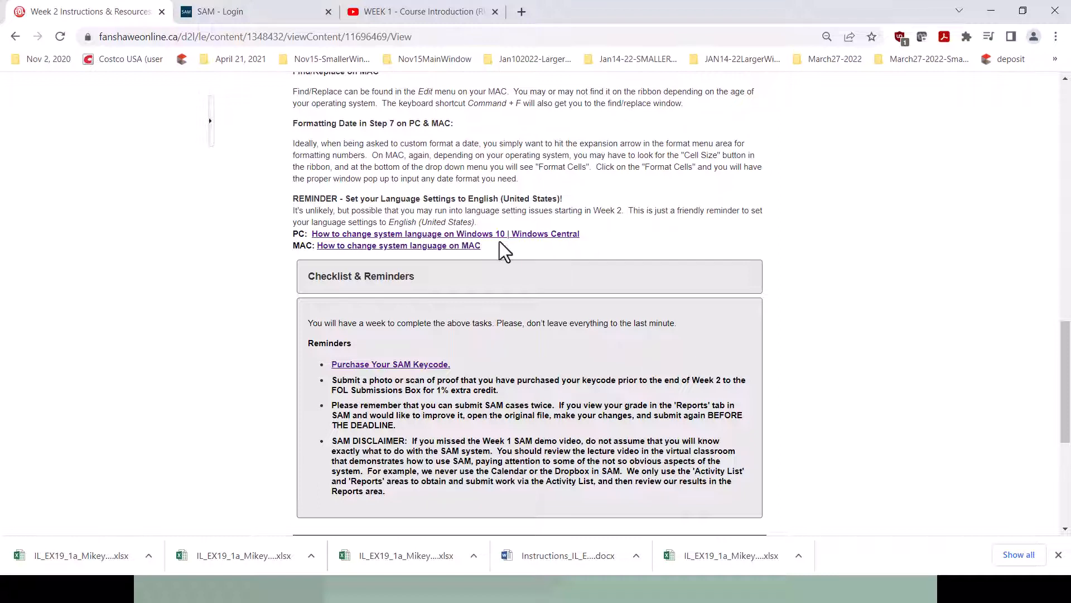
{"action": "left_click_drag", "start_coordinate": [484, 247], "coordinate": [296, 200]}
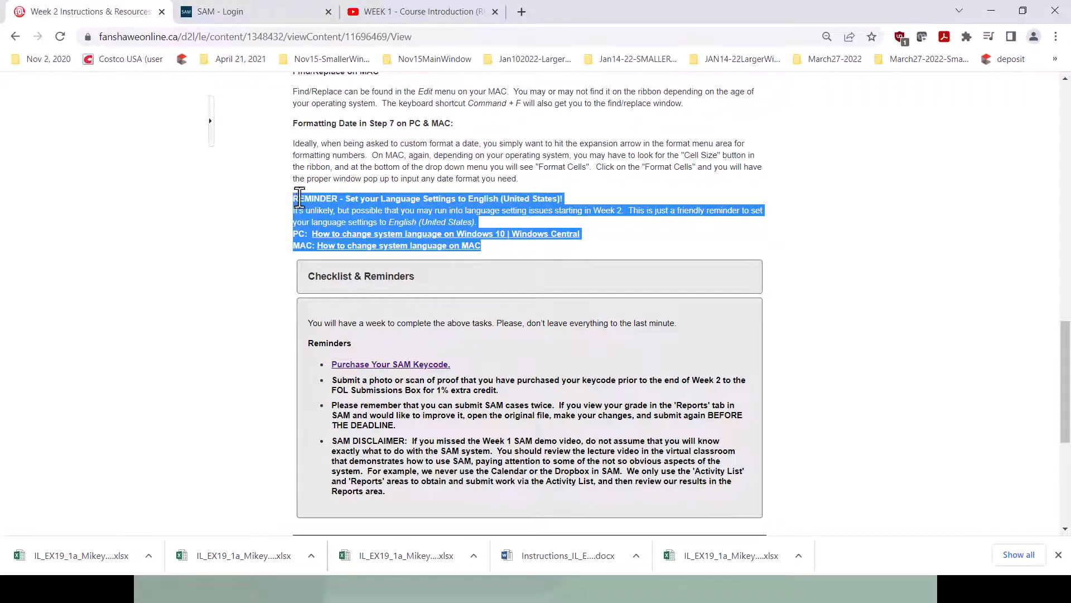
{"action": "left_click", "coordinate": [660, 212]}
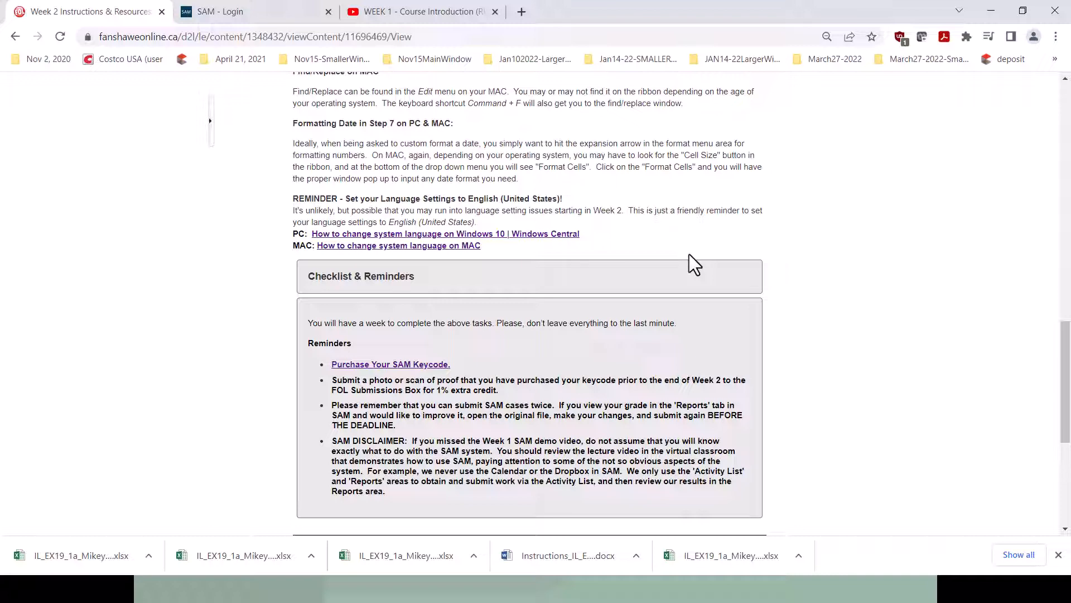
Look over the Checklist & Reminders section, then return to the Viewing Tasks and Graded Evaluations sections
{"action": "scroll", "coordinate": [527, 319], "scroll_direction": "down", "scroll_amount": 5}
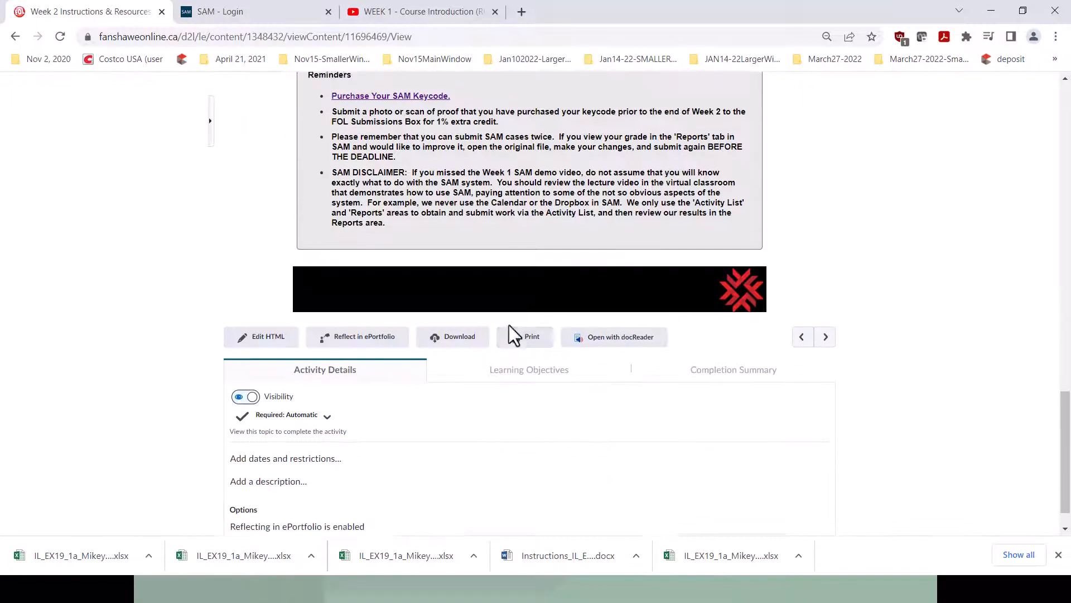
{"action": "scroll", "coordinate": [513, 328], "scroll_direction": "up", "scroll_amount": 5}
{"action": "scroll", "coordinate": [499, 330], "scroll_direction": "up", "scroll_amount": 5}
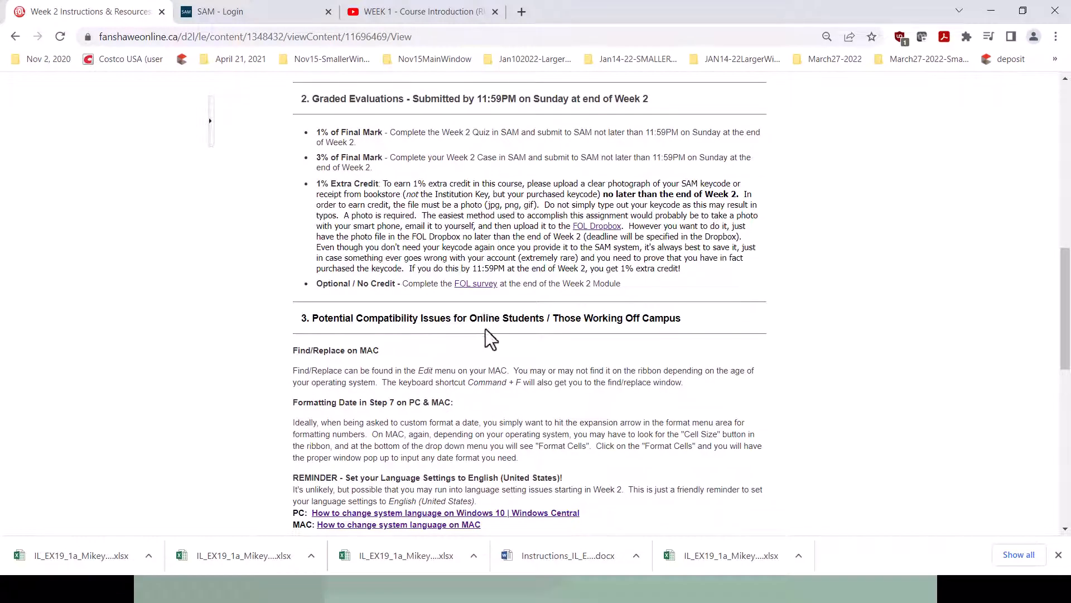
{"action": "scroll", "coordinate": [491, 335], "scroll_direction": "up", "scroll_amount": 7}
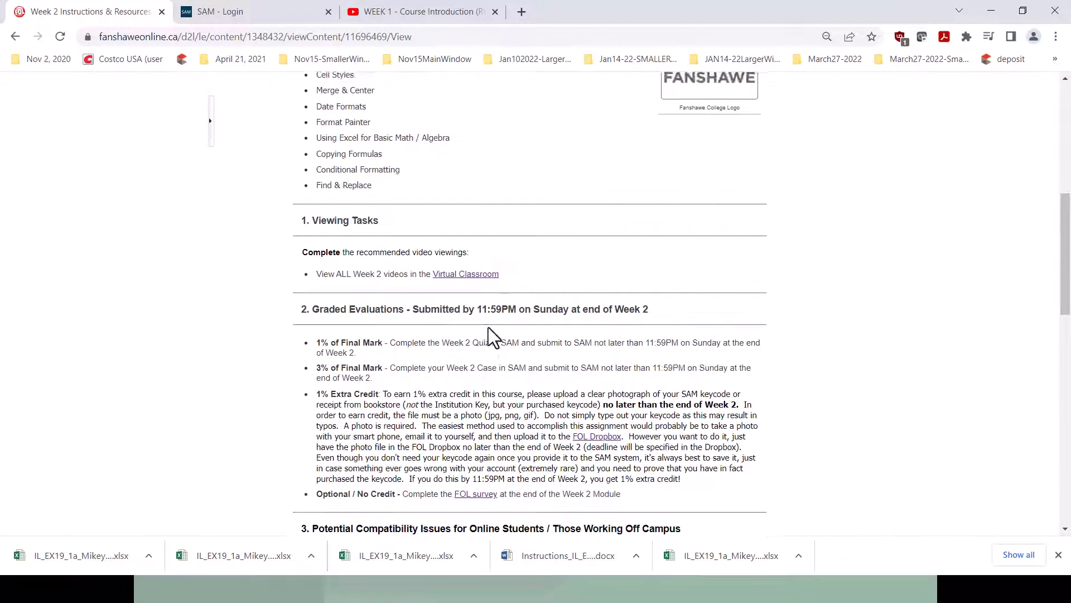
Switch to the SAM website, log in with the prefilled credentials and postpone entering the product key code
{"action": "left_click", "coordinate": [242, 2]}
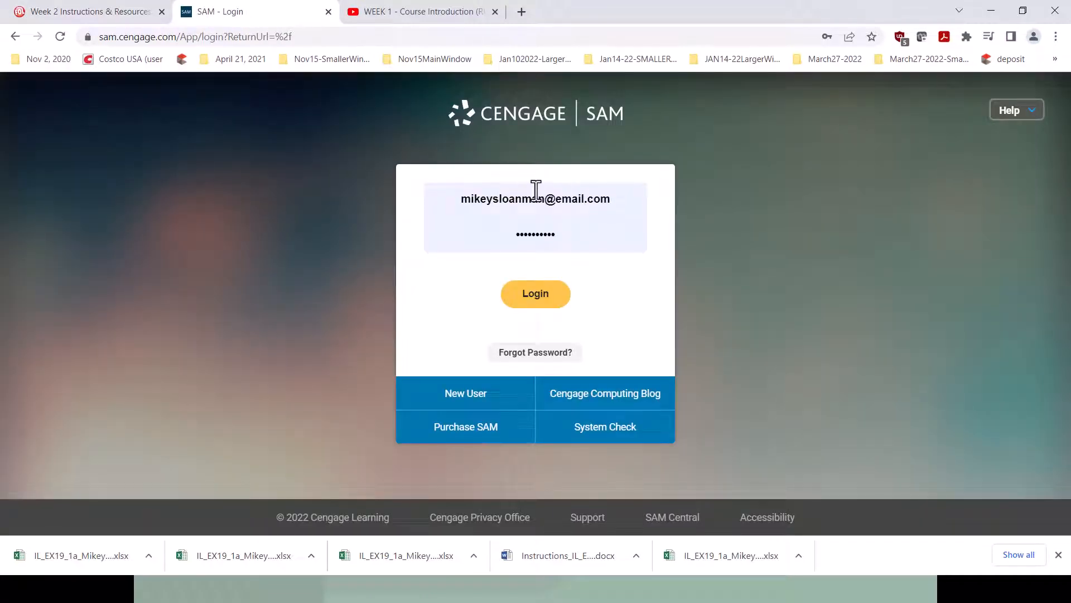
{"action": "left_click", "coordinate": [537, 293]}
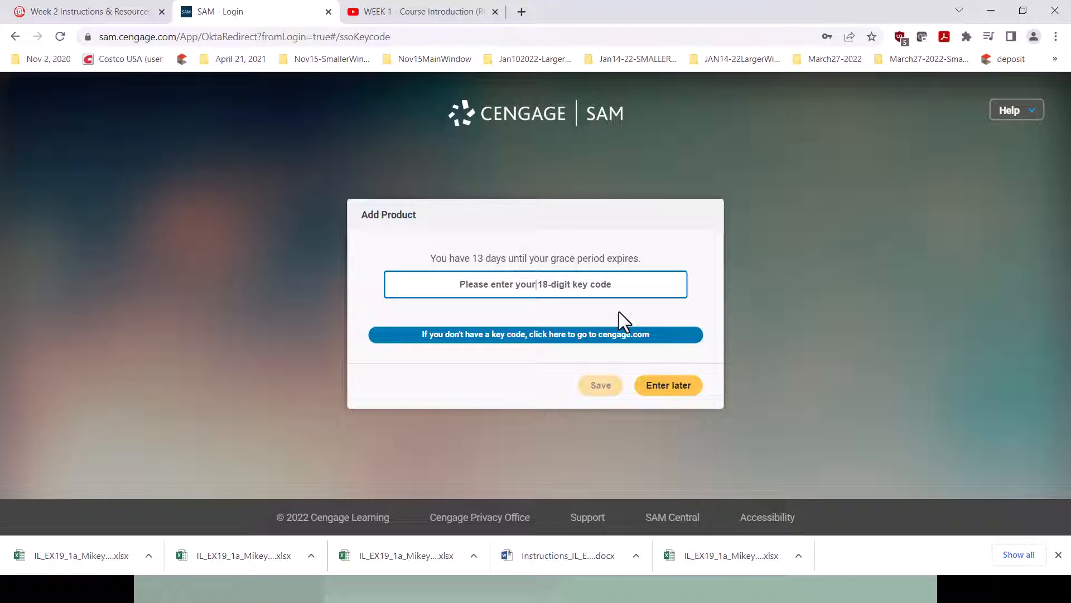
{"action": "left_click", "coordinate": [665, 389]}
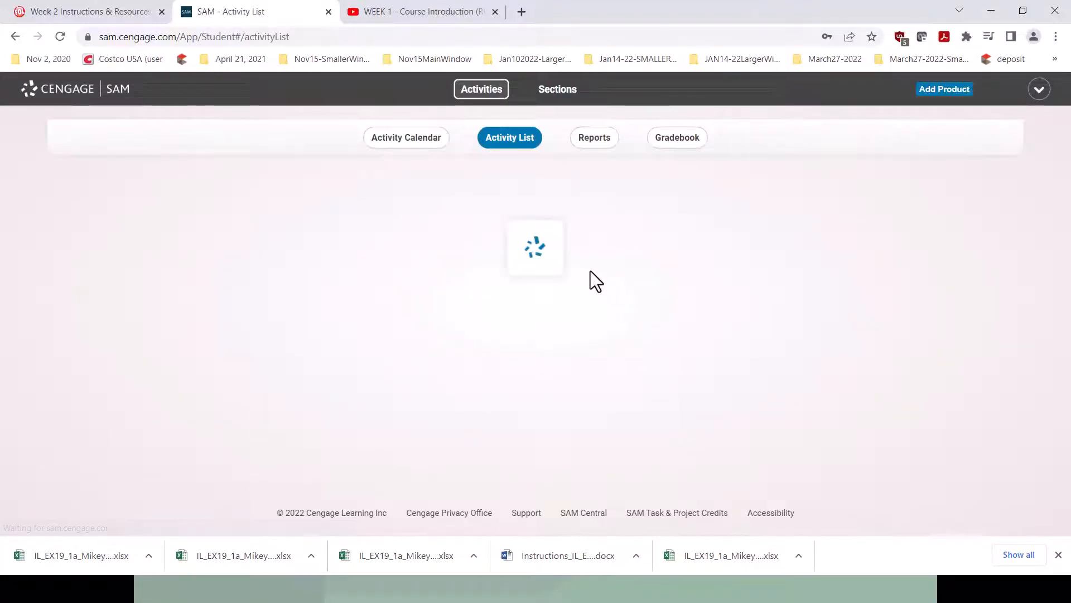
Find the Week 2 Case project in the SAM activity list and start the assignment
{"action": "scroll", "coordinate": [435, 235], "scroll_direction": "down", "scroll_amount": 4}
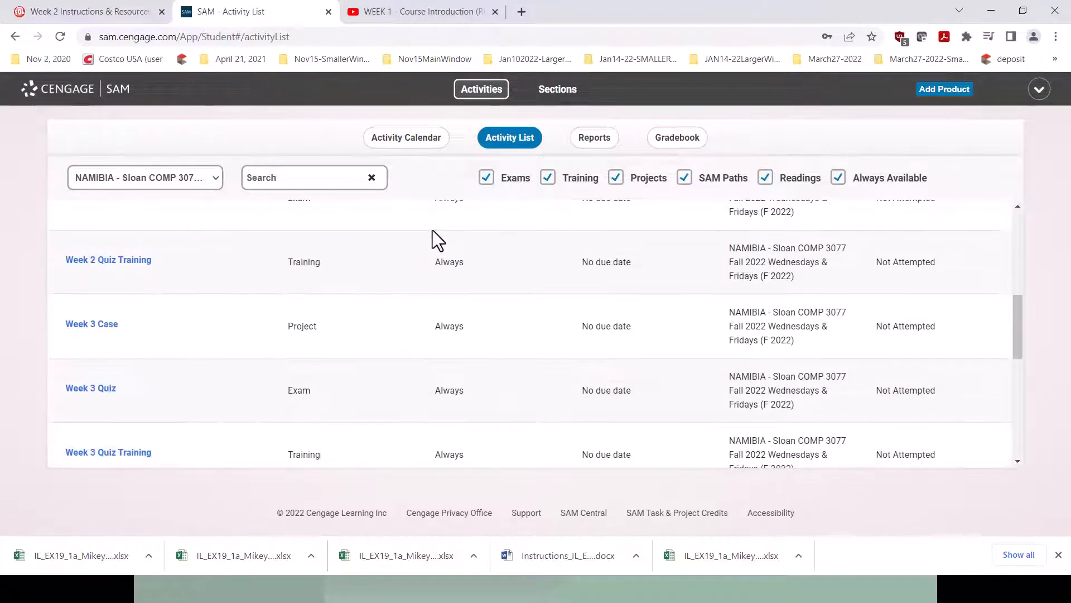
{"action": "scroll", "coordinate": [431, 232], "scroll_direction": "up", "scroll_amount": 1}
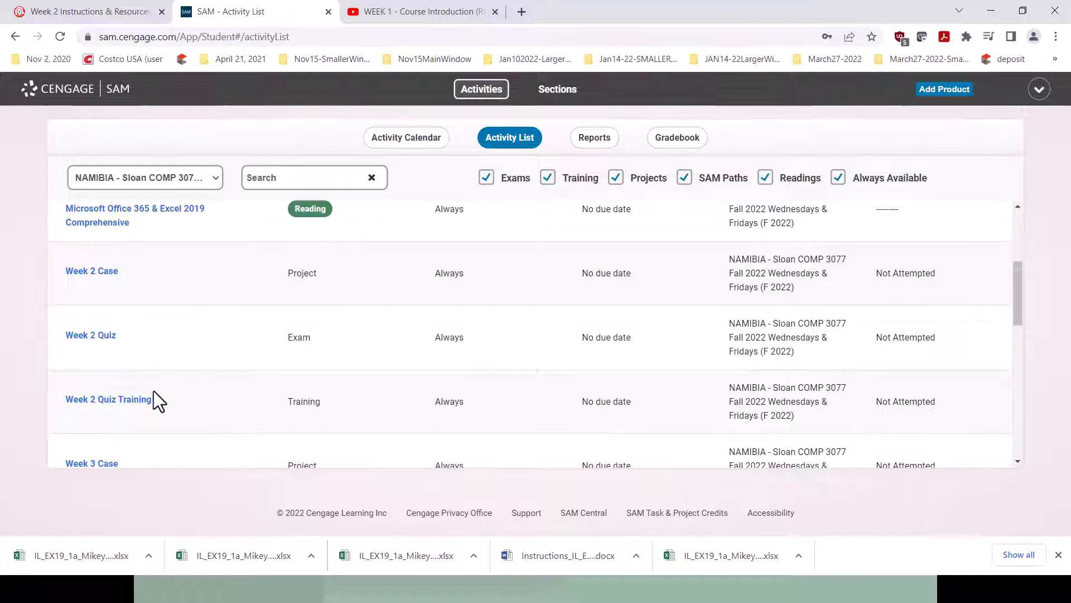
{"action": "left_click", "coordinate": [108, 272]}
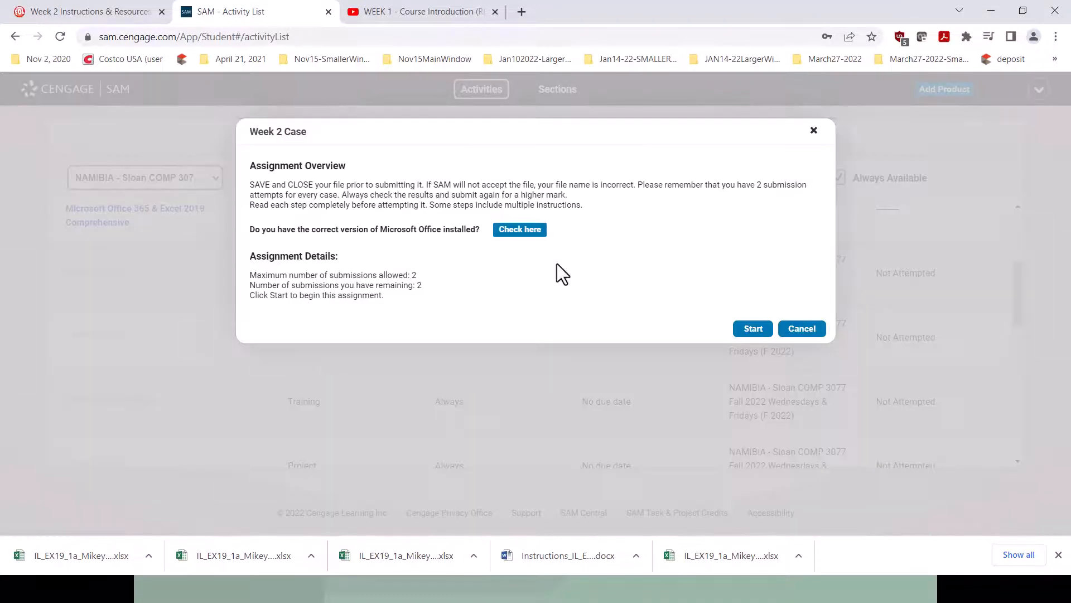
{"action": "left_click", "coordinate": [753, 329]}
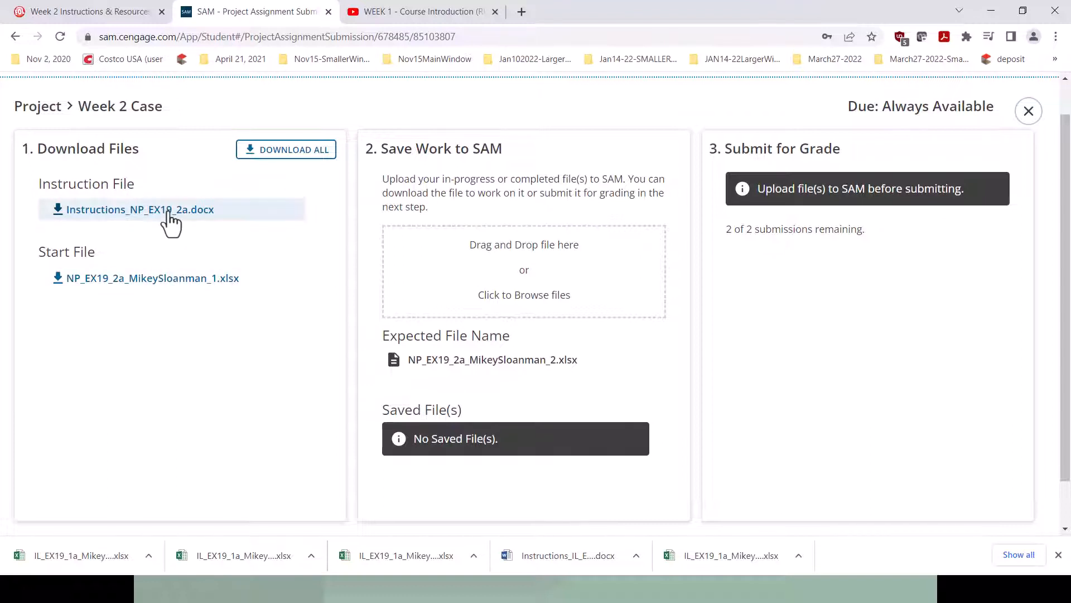
Download the instruction file Instructions_NP_EX19_2a.docx and the NP_EX19_2a Excel start file into the Downloads folder
{"action": "left_click", "coordinate": [107, 219]}
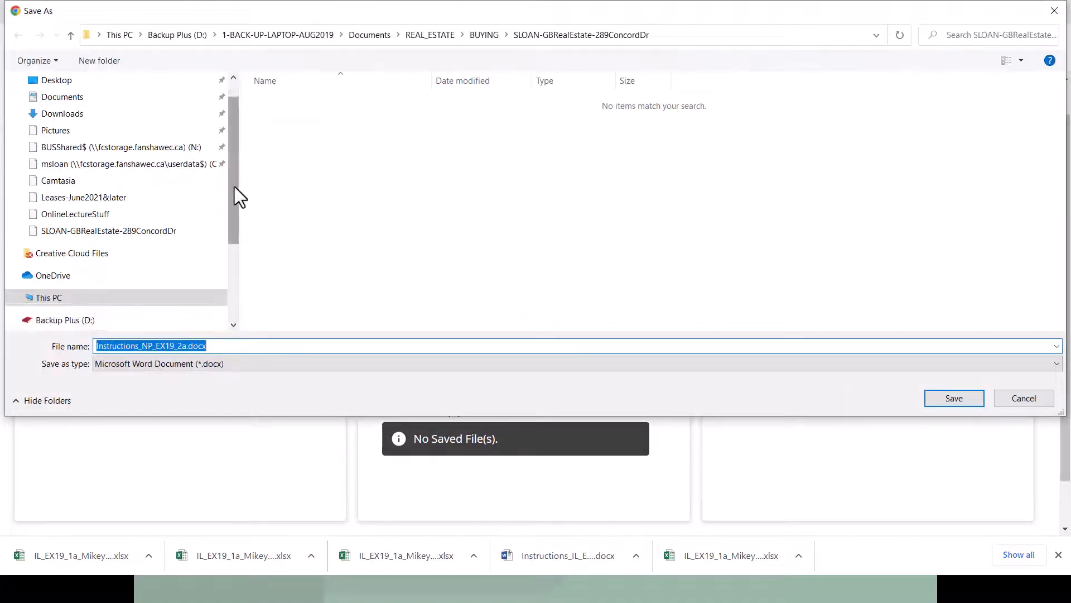
{"action": "left_click_drag", "start_coordinate": [233, 186], "coordinate": [219, 112]}
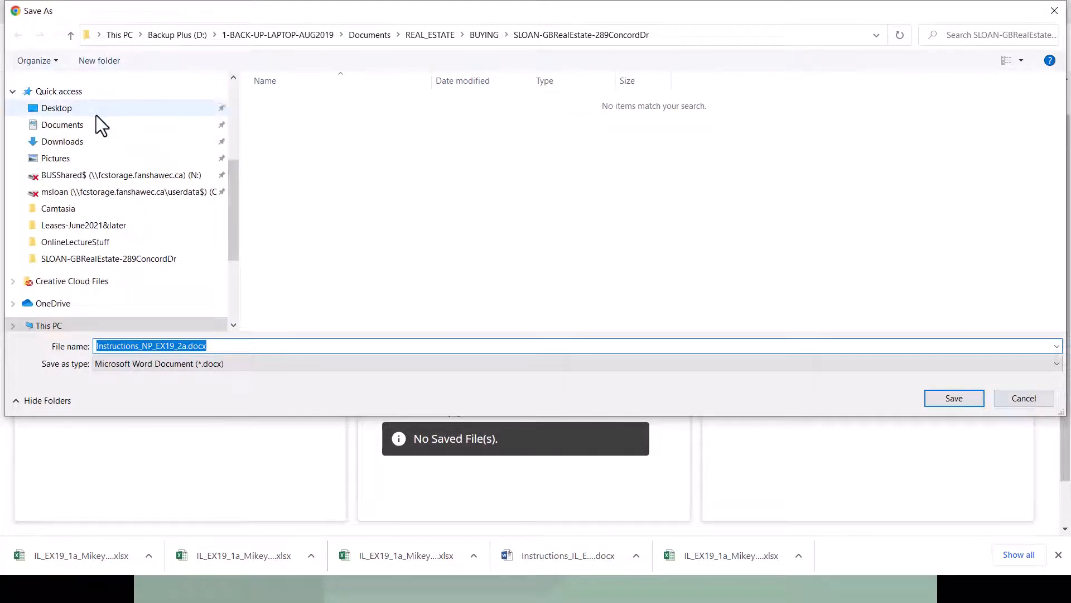
{"action": "scroll", "coordinate": [94, 132], "scroll_direction": "down", "scroll_amount": 4}
{"action": "left_click", "coordinate": [78, 199]}
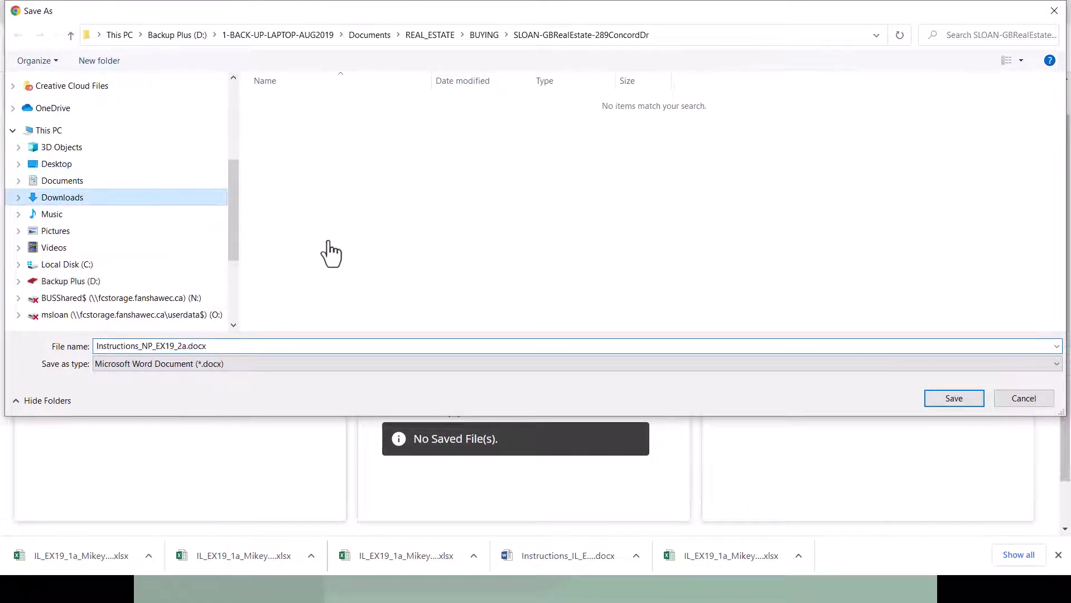
{"action": "left_click", "coordinate": [943, 398]}
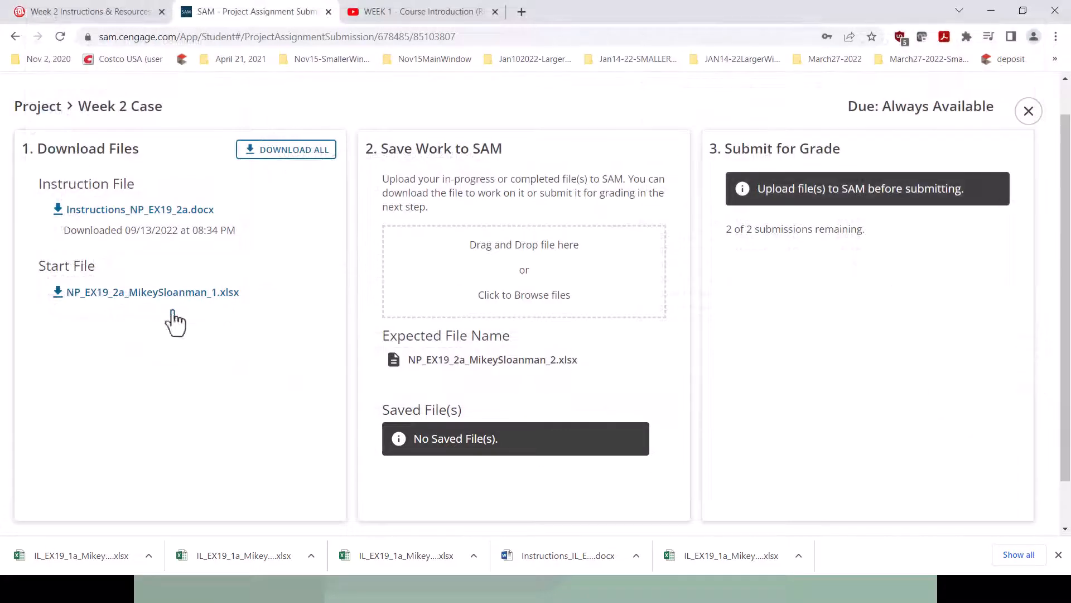
{"action": "left_click", "coordinate": [134, 296]}
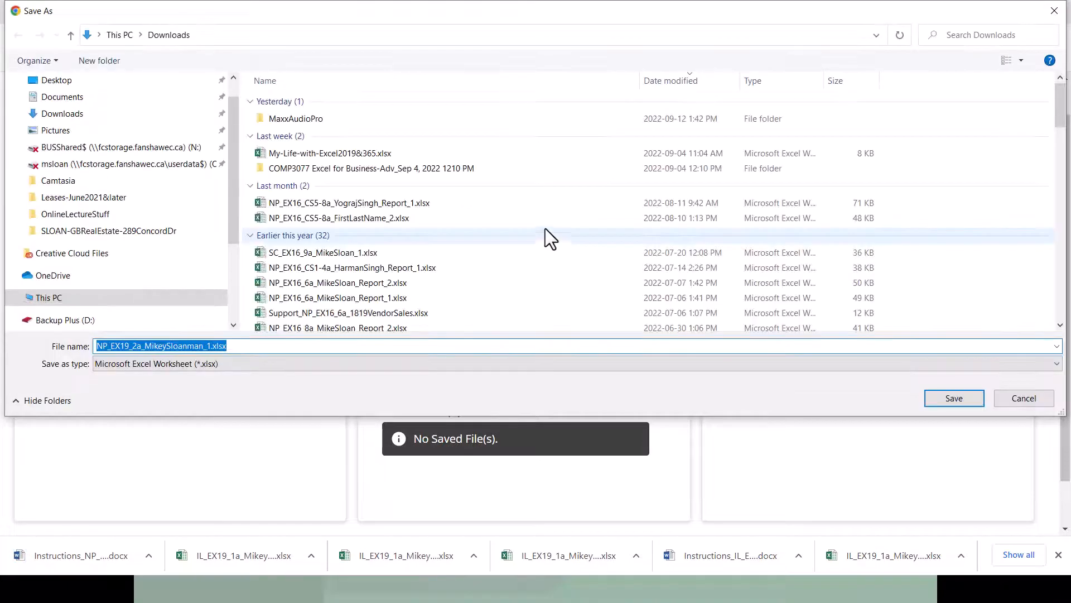
{"action": "left_click", "coordinate": [928, 397]}
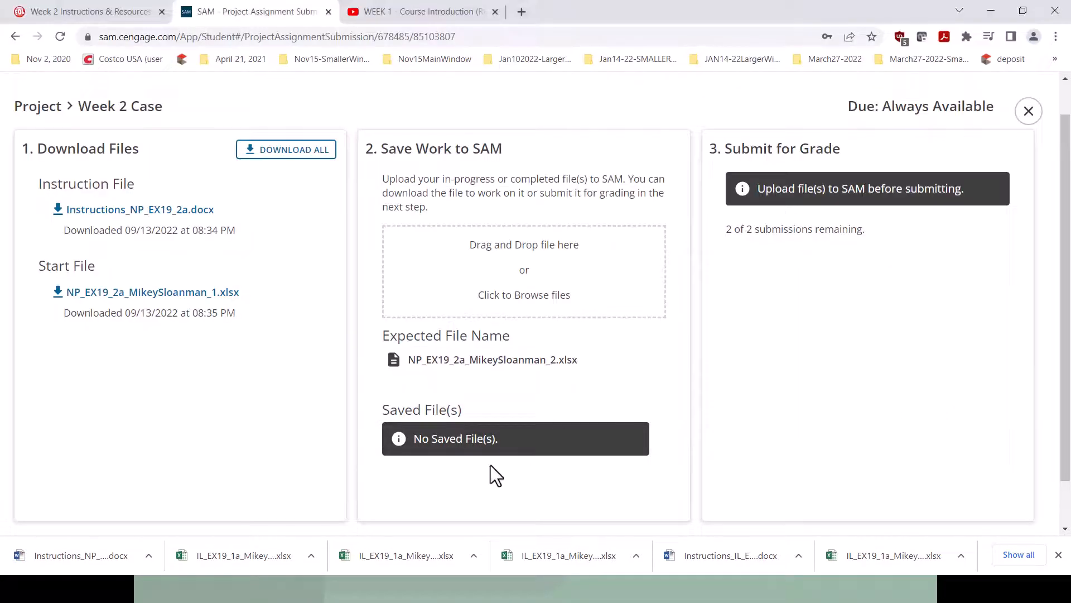
Open the downloaded instructions in Word and highlight the Getting Started notes on the "2" suffix and the .xlsx extension
{"action": "left_click", "coordinate": [310, 555]}
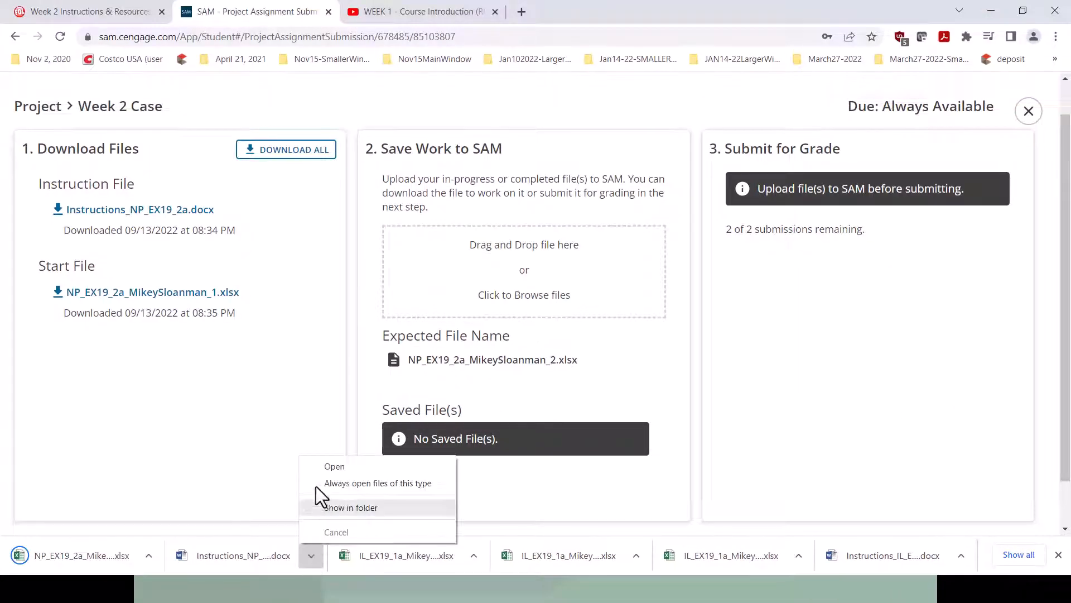
{"action": "left_click", "coordinate": [321, 470]}
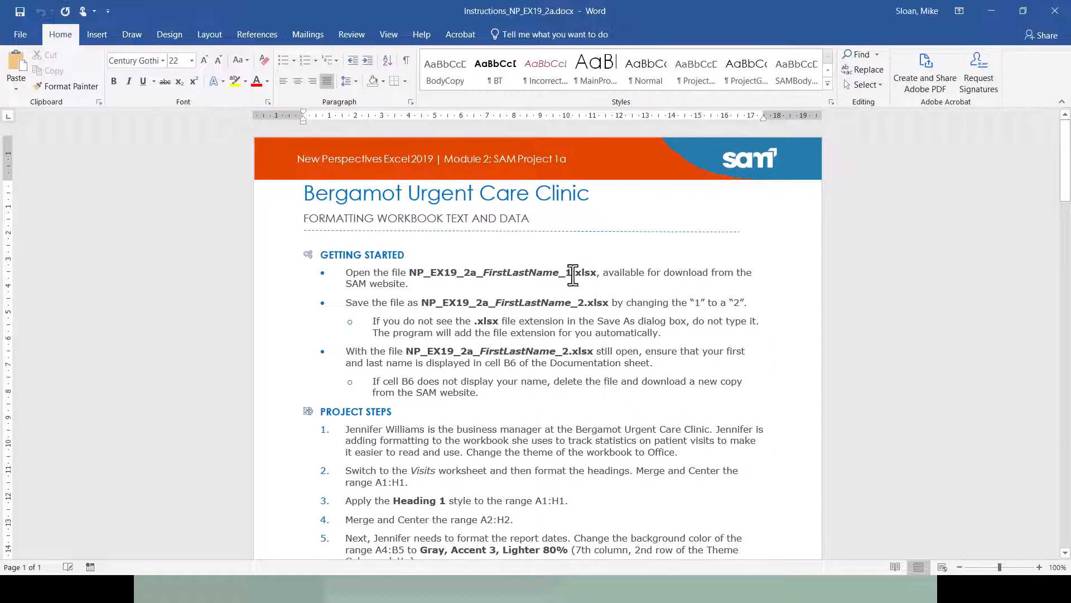
{"action": "left_click_drag", "start_coordinate": [577, 302], "coordinate": [584, 303]}
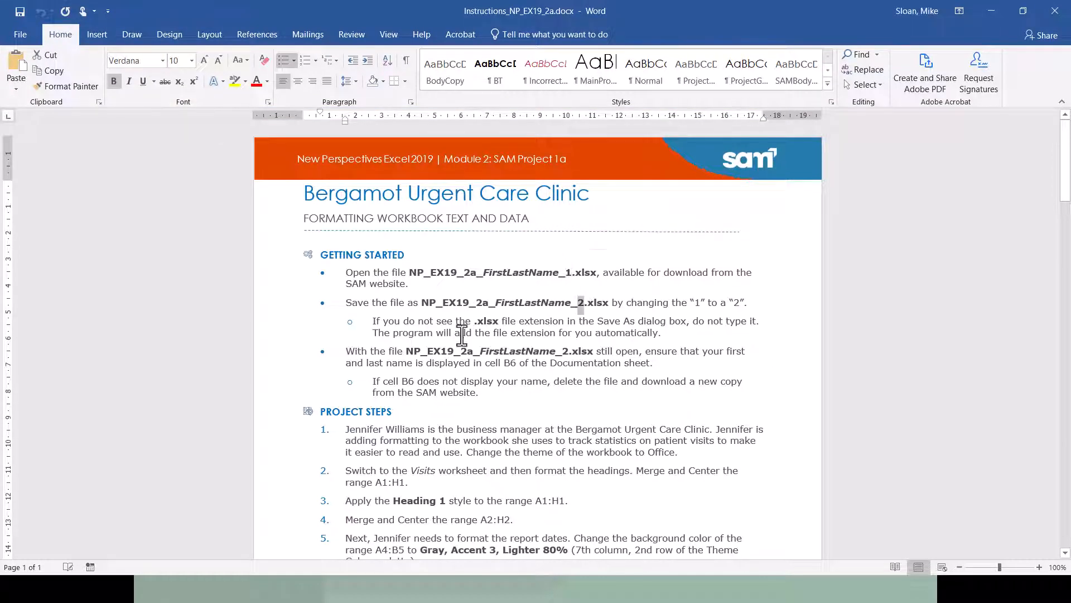
{"action": "left_click_drag", "start_coordinate": [372, 322], "coordinate": [676, 332]}
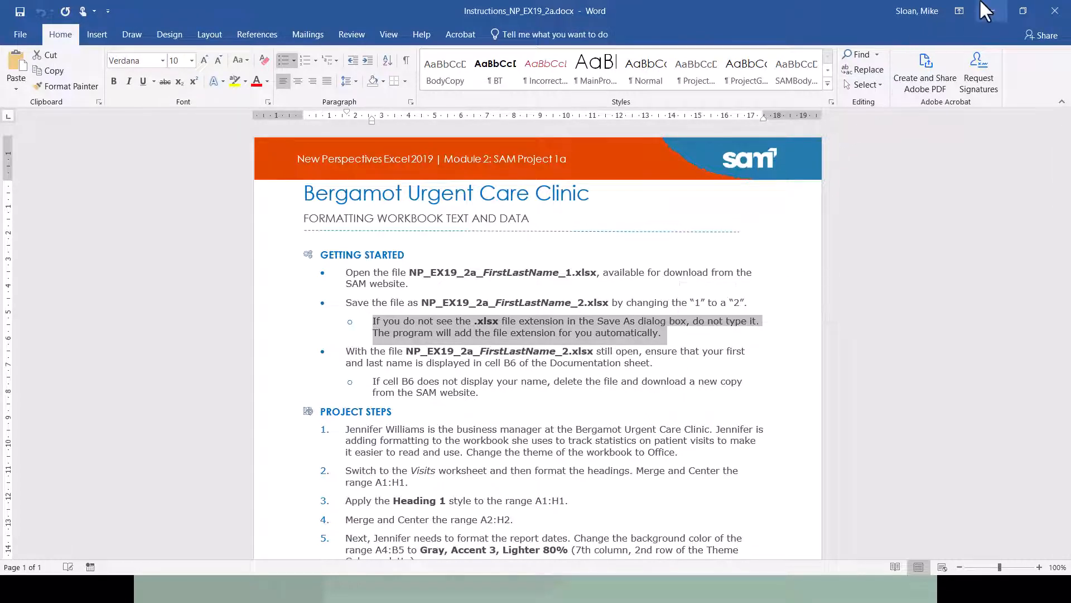
Locate the NP_EX19_2a start workbook in the Downloads folder, rename it to end in _2 instead of _1, and open it
{"action": "left_click", "coordinate": [991, 10]}
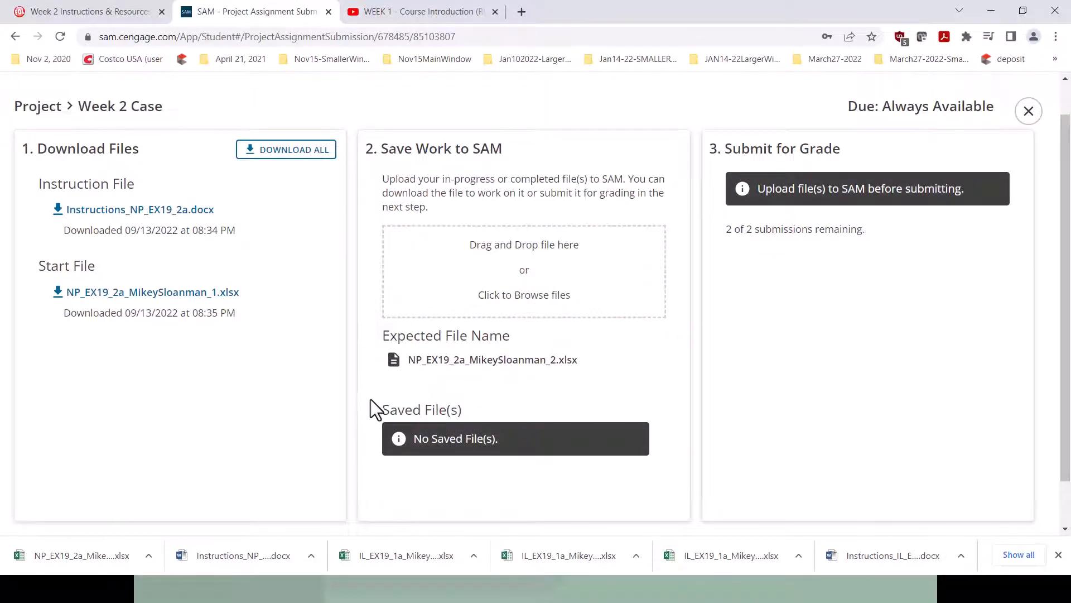
{"action": "left_click", "coordinate": [149, 555]}
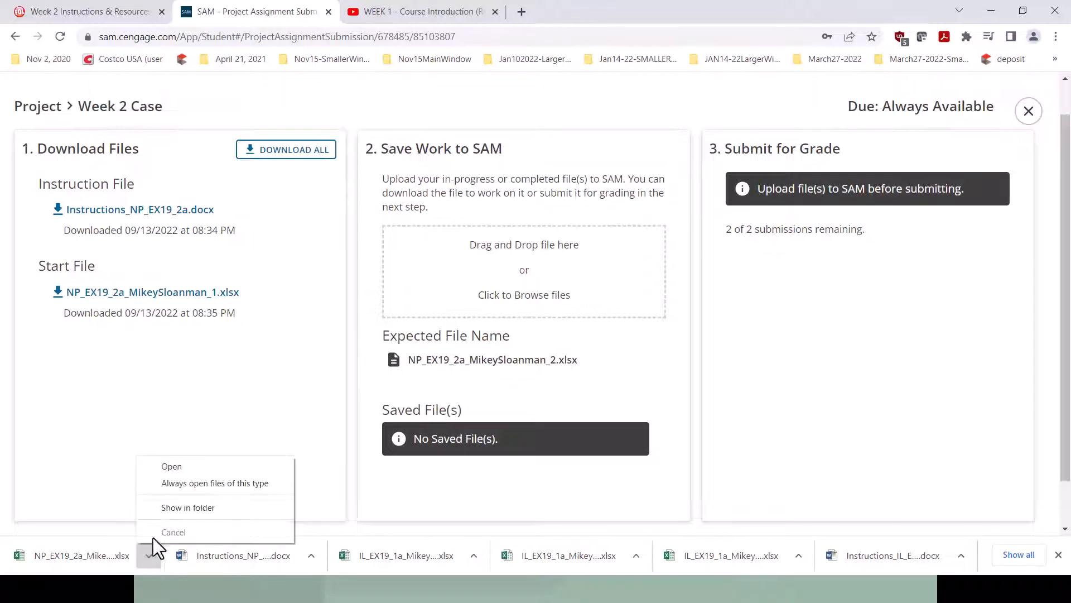
{"action": "left_click", "coordinate": [167, 505]}
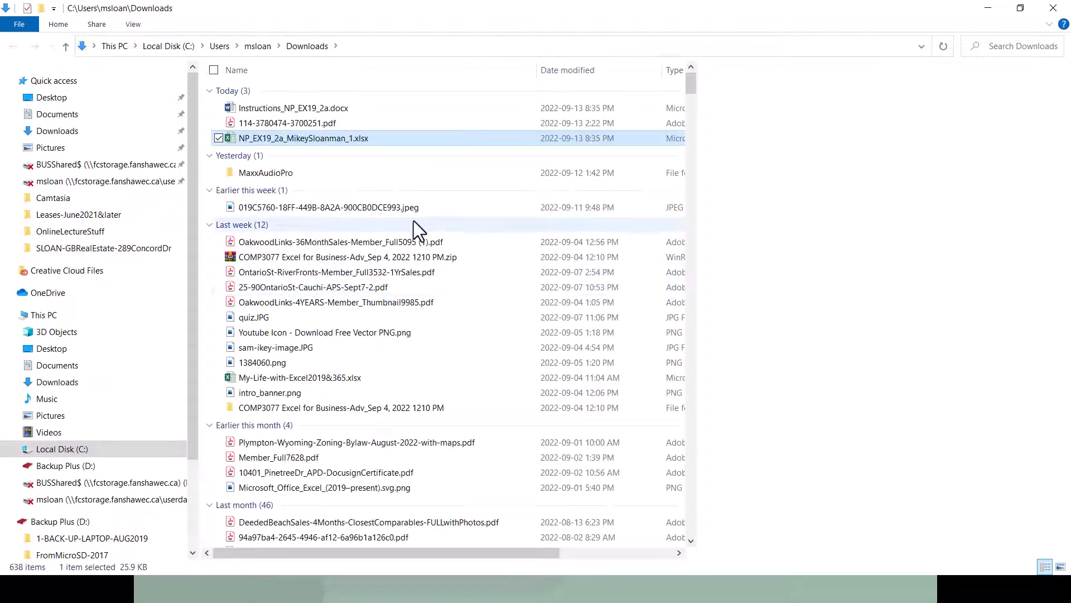
{"action": "double_click", "coordinate": [326, 139]}
{"action": "right_click", "coordinate": [325, 139]}
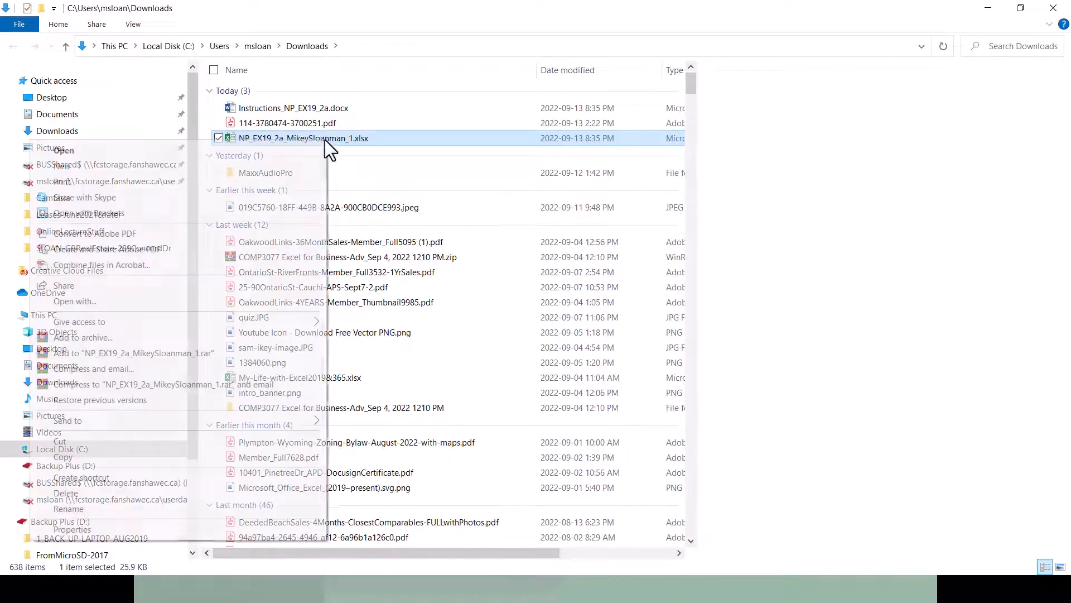
{"action": "left_click", "coordinate": [143, 509]}
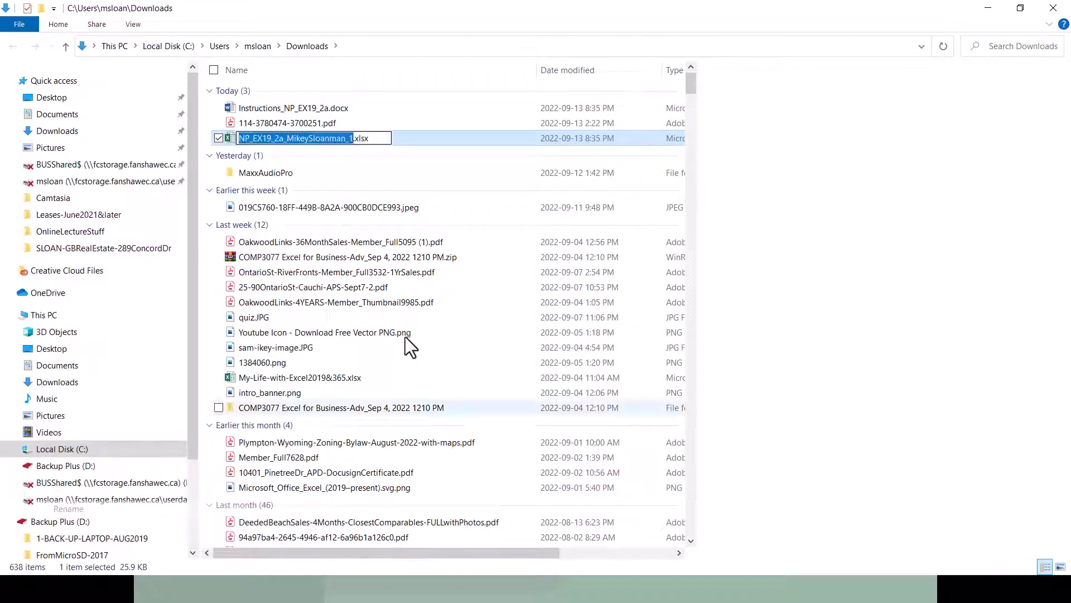
{"action": "key", "text": "Right"}
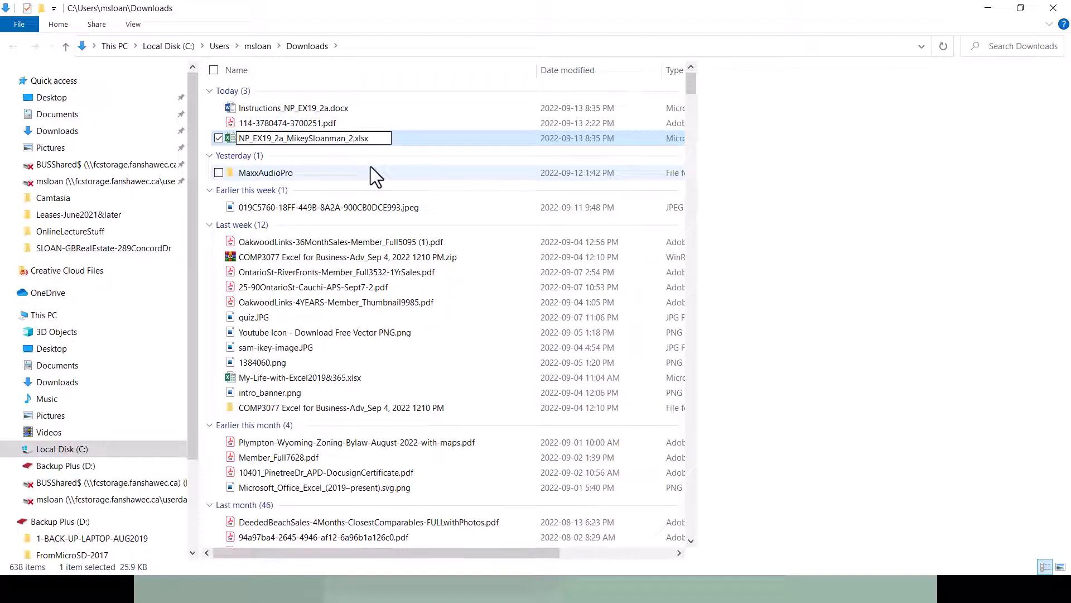
{"action": "key", "text": "Return"}
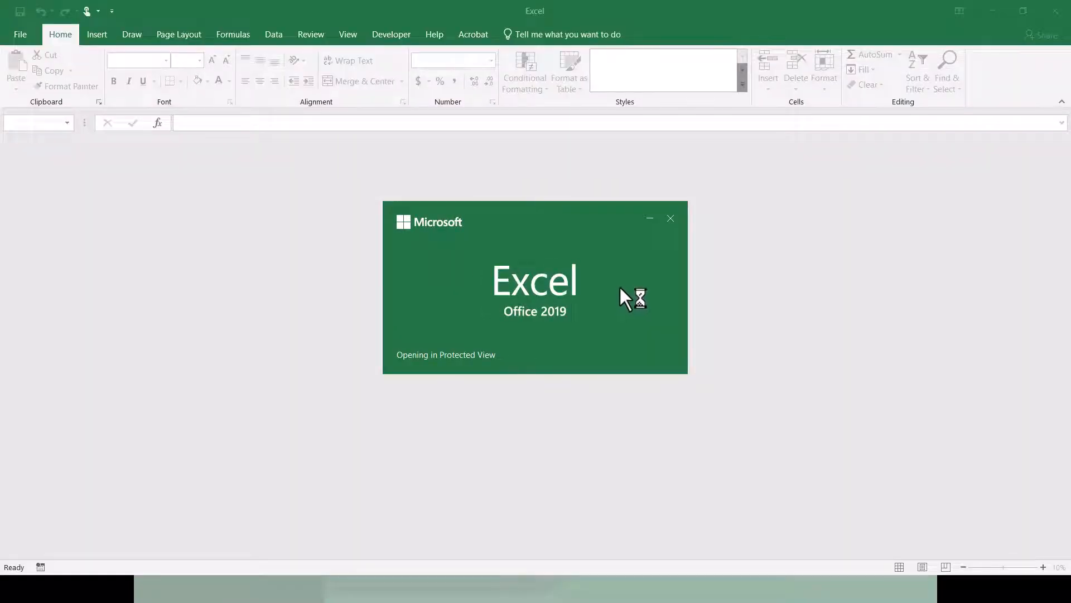
Switch back to the Word instructions and read through the project steps, including the second page, returning to the early steps
{"action": "key", "text": "alt+Tab"}
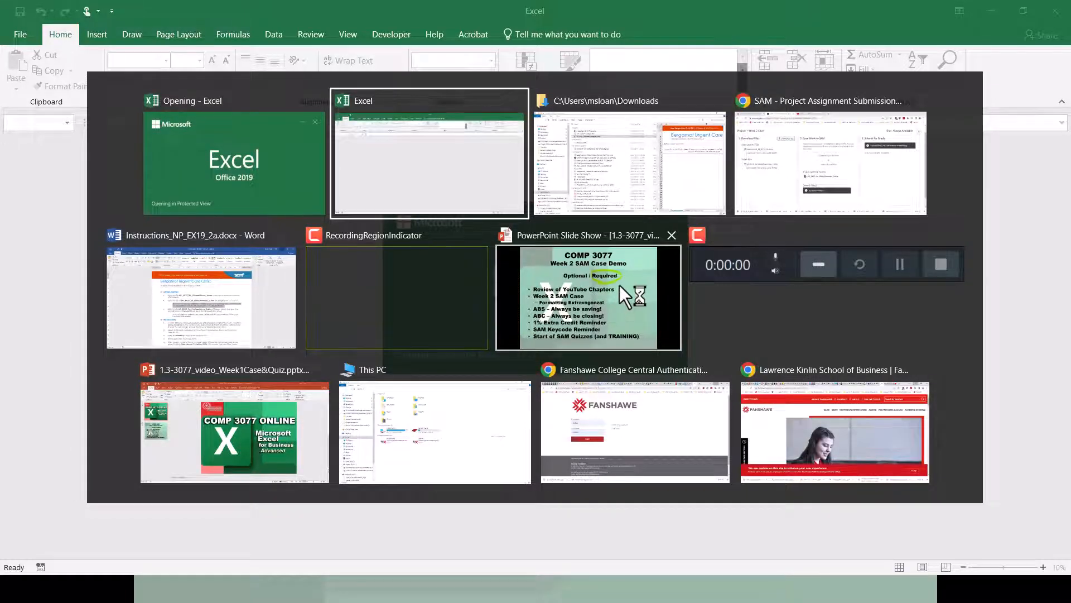
{"action": "key", "text": "alt+Tab"}
{"action": "key", "text": "alt+Tab"}
{"action": "key", "text": "alt+Tab"}
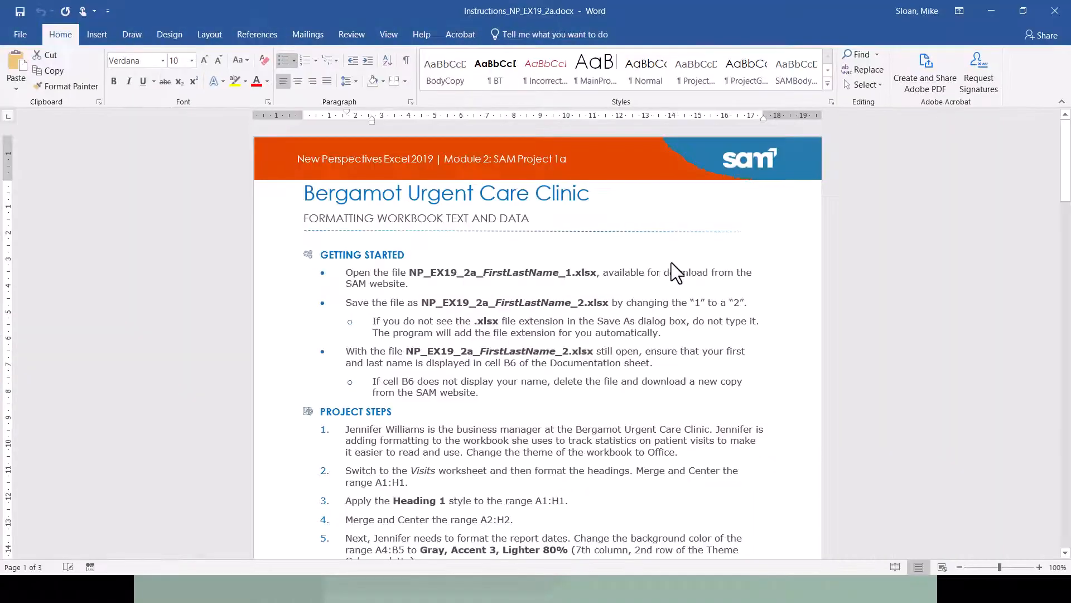
{"action": "scroll", "coordinate": [412, 335], "scroll_direction": "down", "scroll_amount": 3}
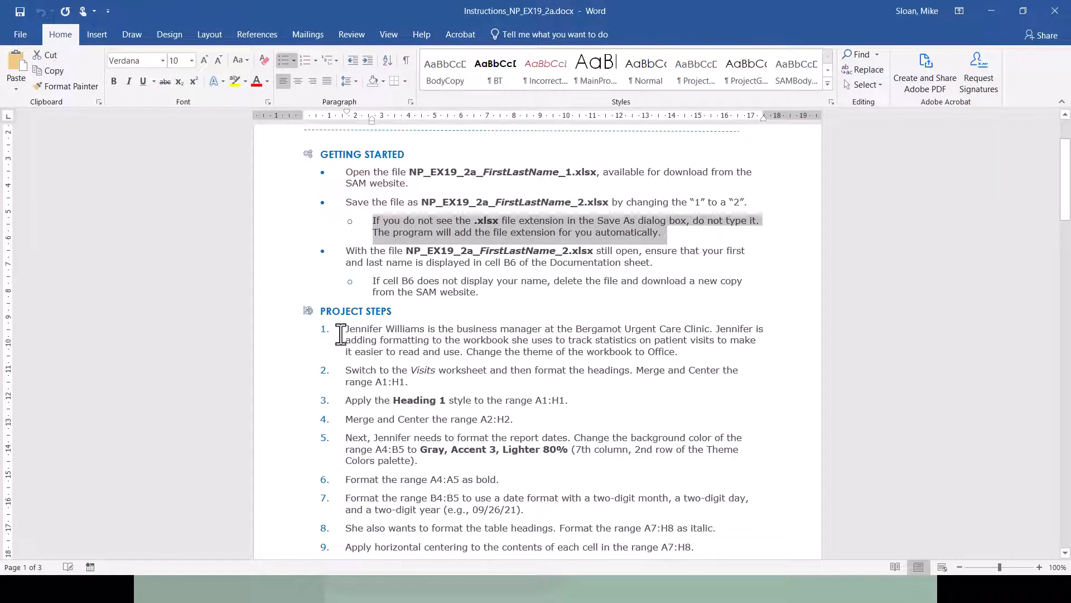
{"action": "left_click", "coordinate": [341, 334]}
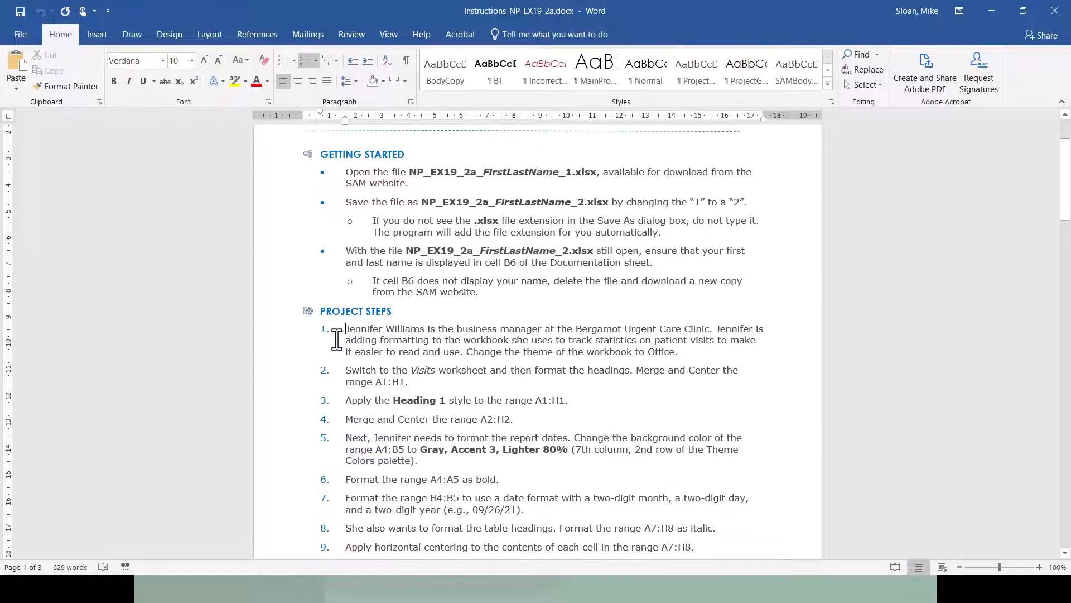
{"action": "scroll", "coordinate": [337, 338], "scroll_direction": "down", "scroll_amount": 1}
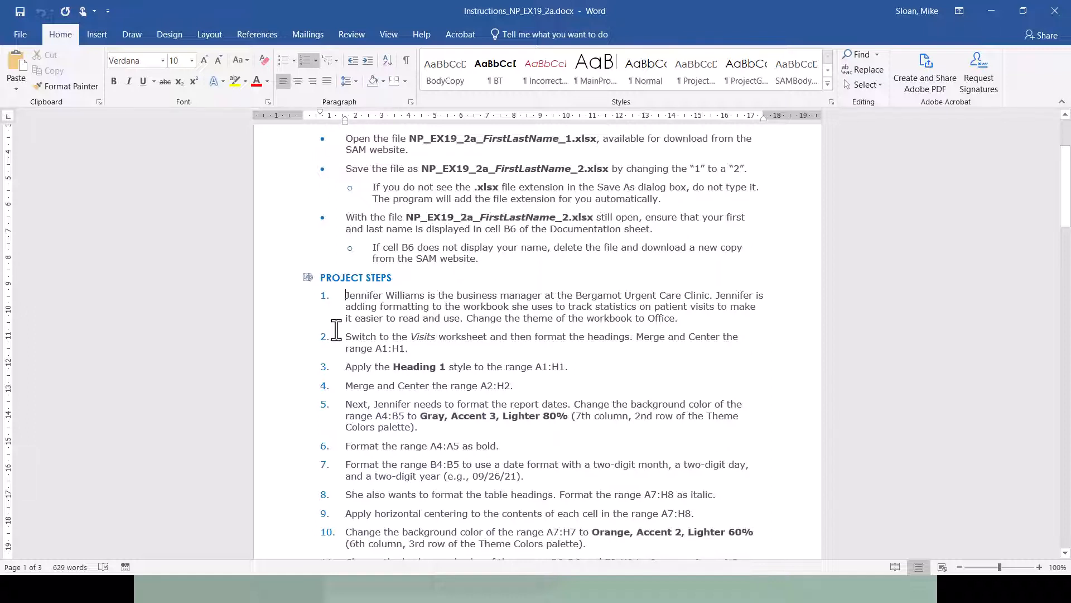
{"action": "left_click", "coordinate": [468, 346]}
{"action": "scroll", "coordinate": [477, 350], "scroll_direction": "down", "scroll_amount": 1}
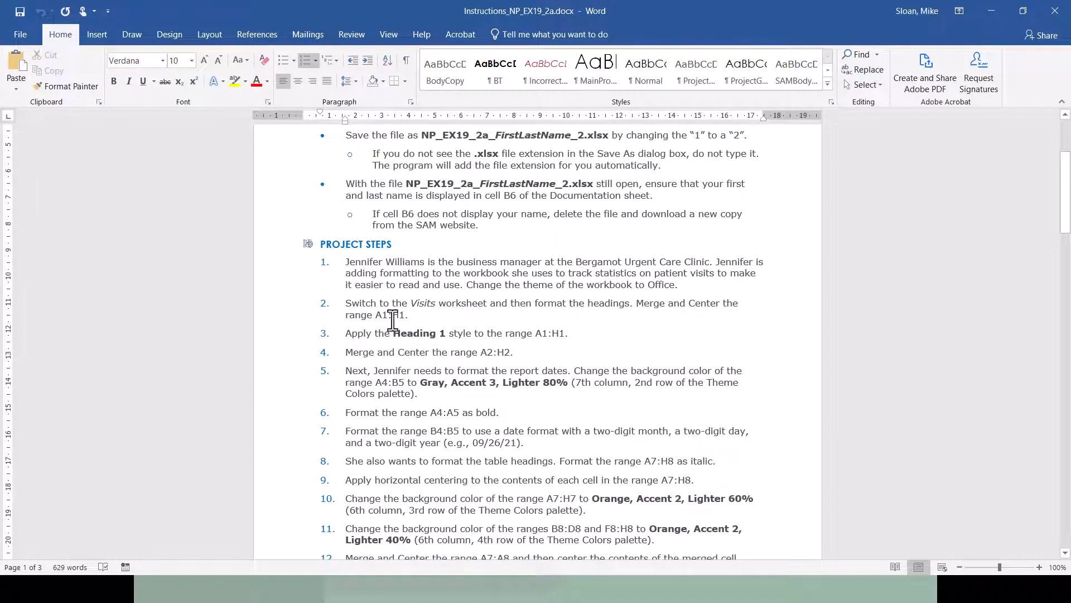
{"action": "scroll", "coordinate": [390, 326], "scroll_direction": "down", "scroll_amount": 8}
{"action": "scroll", "coordinate": [413, 330], "scroll_direction": "down", "scroll_amount": 7}
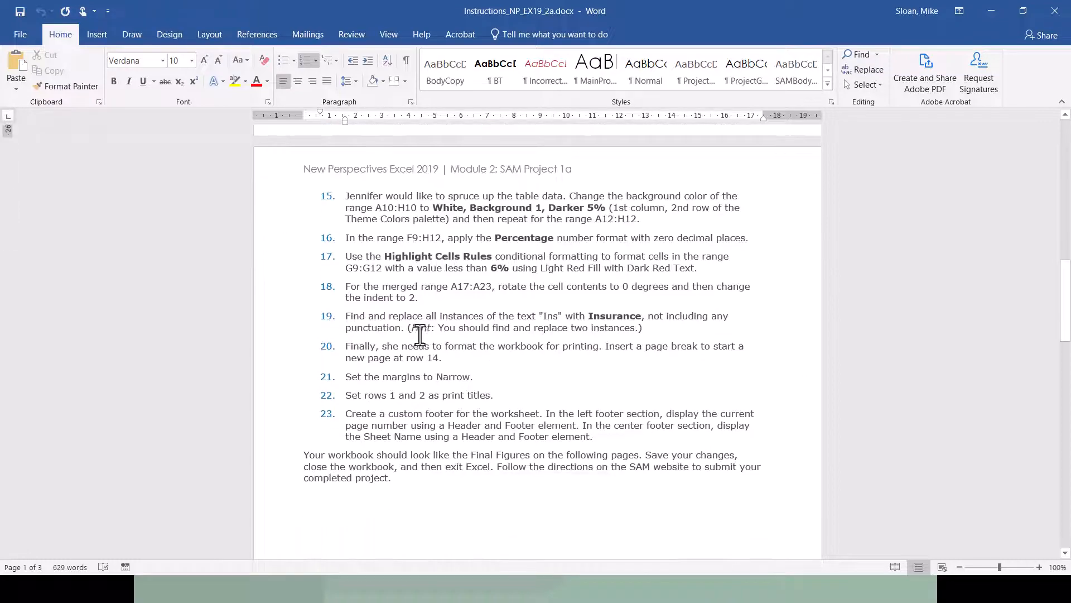
{"action": "scroll", "coordinate": [453, 343], "scroll_direction": "up", "scroll_amount": 18}
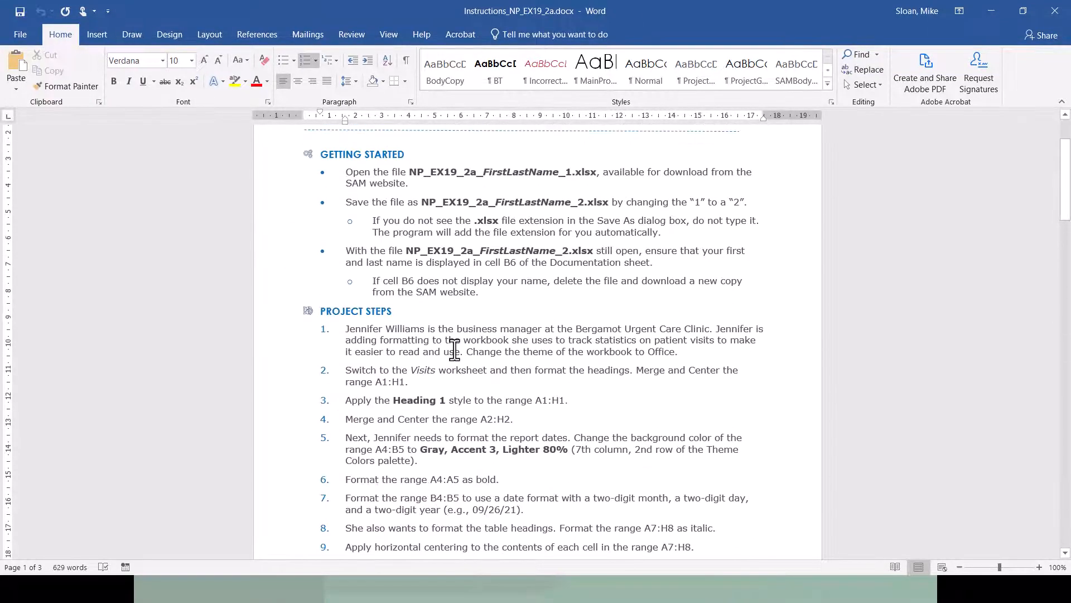
{"action": "scroll", "coordinate": [453, 343], "scroll_direction": "down", "scroll_amount": 4}
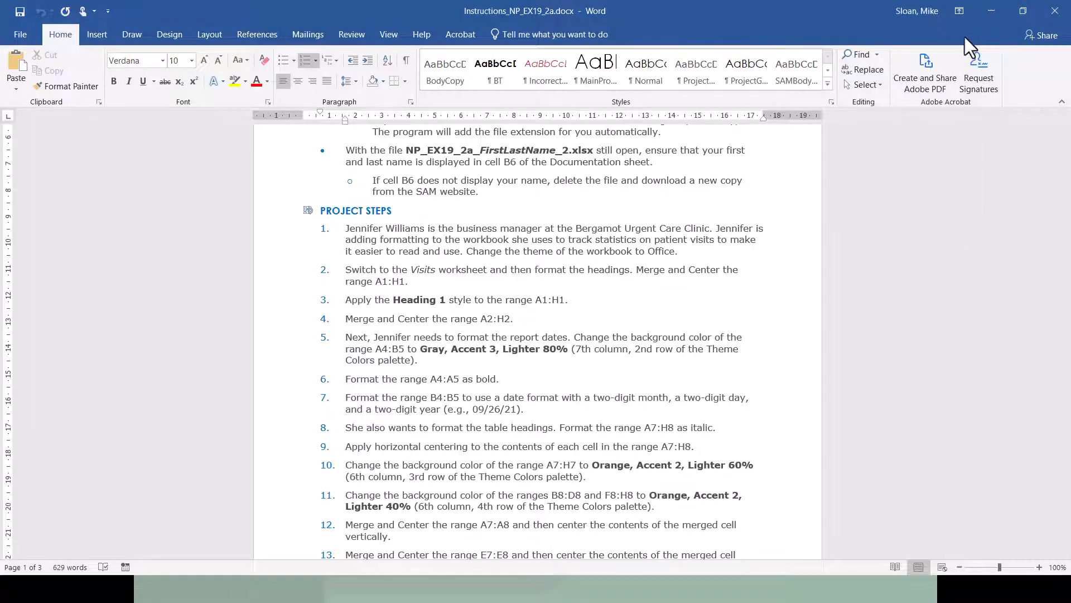
Switch to the NP_EX19_2a workbook in Excel and enable editing to leave Protected View
{"action": "key", "text": "alt+Tab"}
{"action": "left_click", "coordinate": [509, 187]}
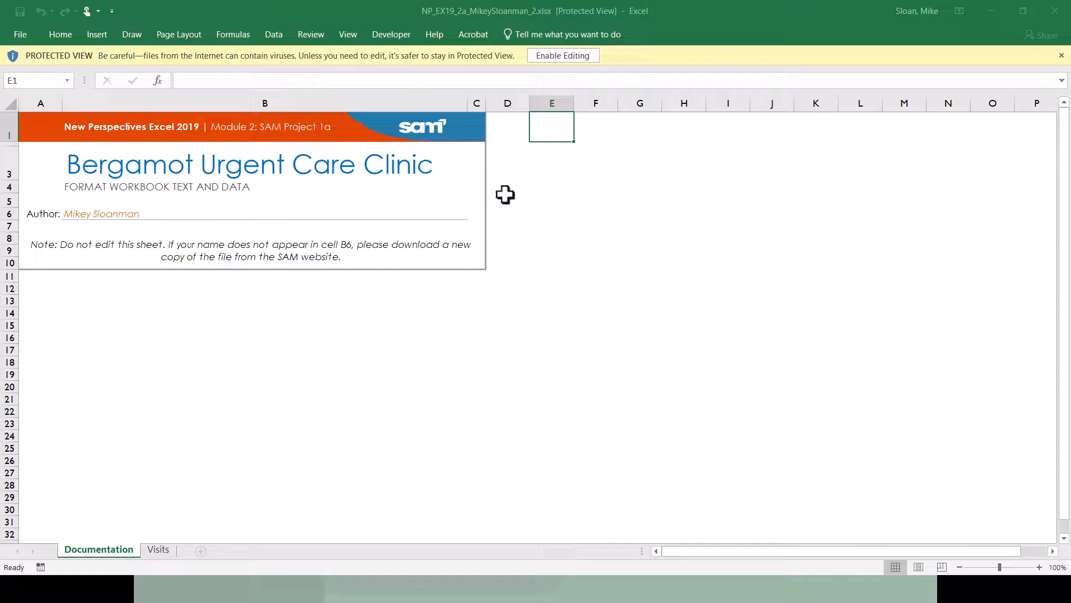
{"action": "key", "text": "alt+Tab"}
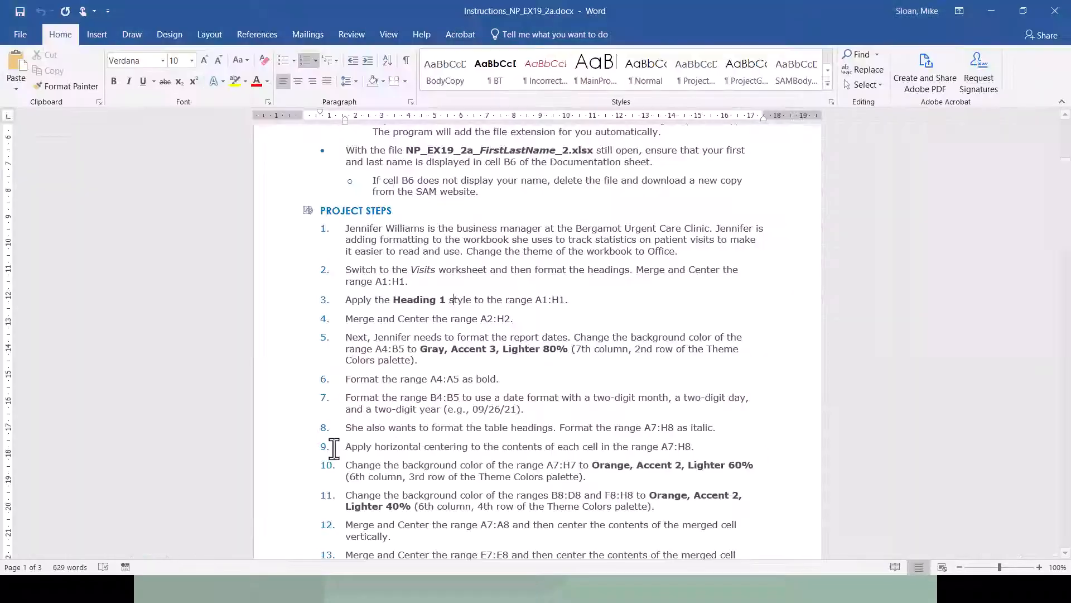
{"action": "key", "text": "alt+Tab"}
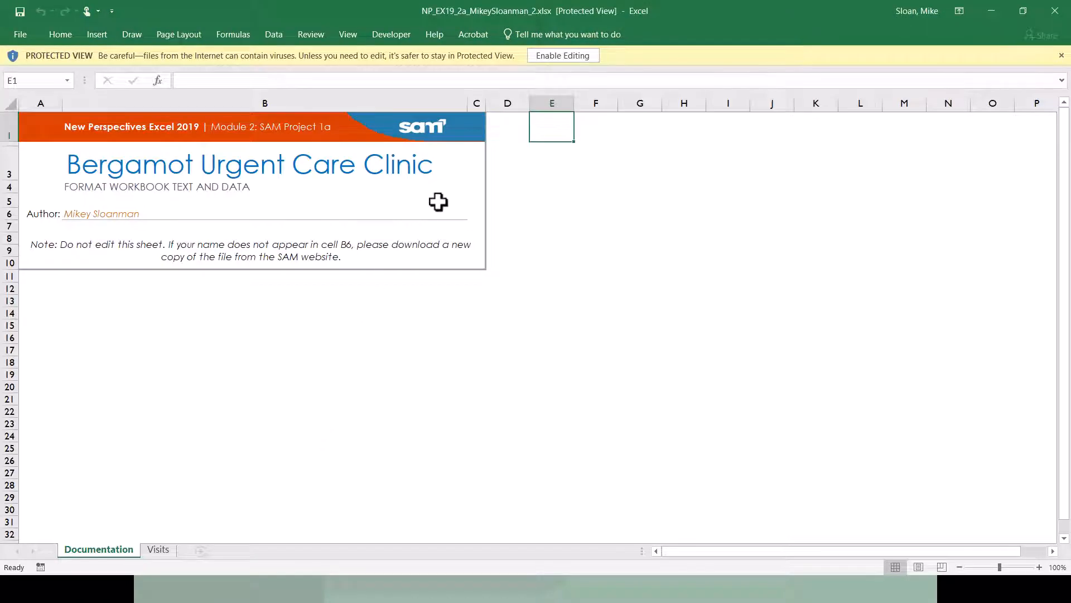
{"action": "left_click", "coordinate": [561, 56]}
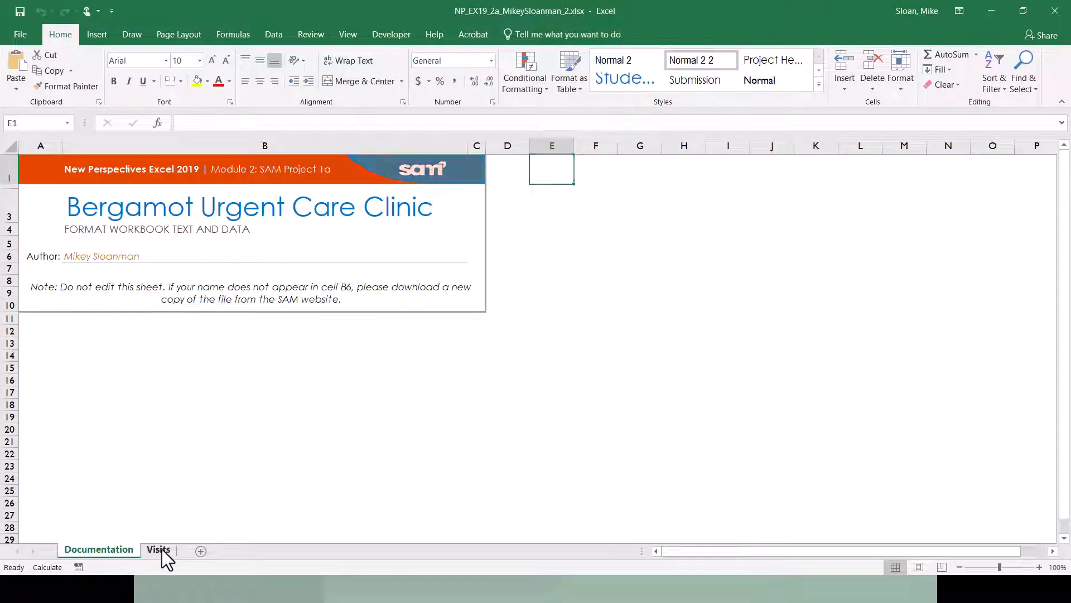
Open the Visits worksheet and look over its patient visits table and payment types chart
{"action": "left_click", "coordinate": [162, 549]}
{"action": "scroll", "coordinate": [147, 338], "scroll_direction": "down", "scroll_amount": 8}
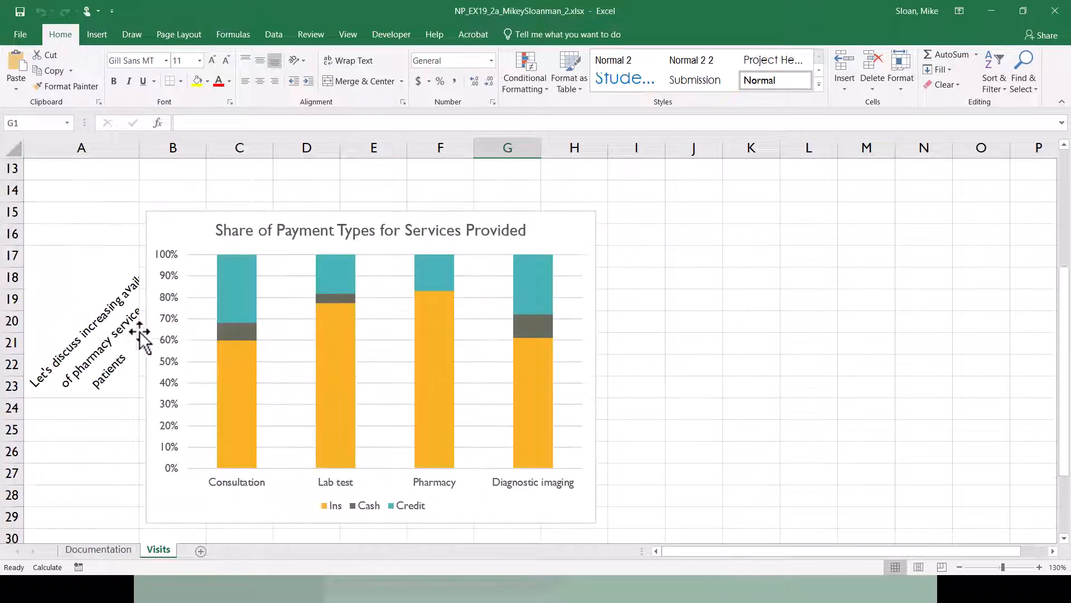
{"action": "scroll", "coordinate": [148, 357], "scroll_direction": "up", "scroll_amount": 8}
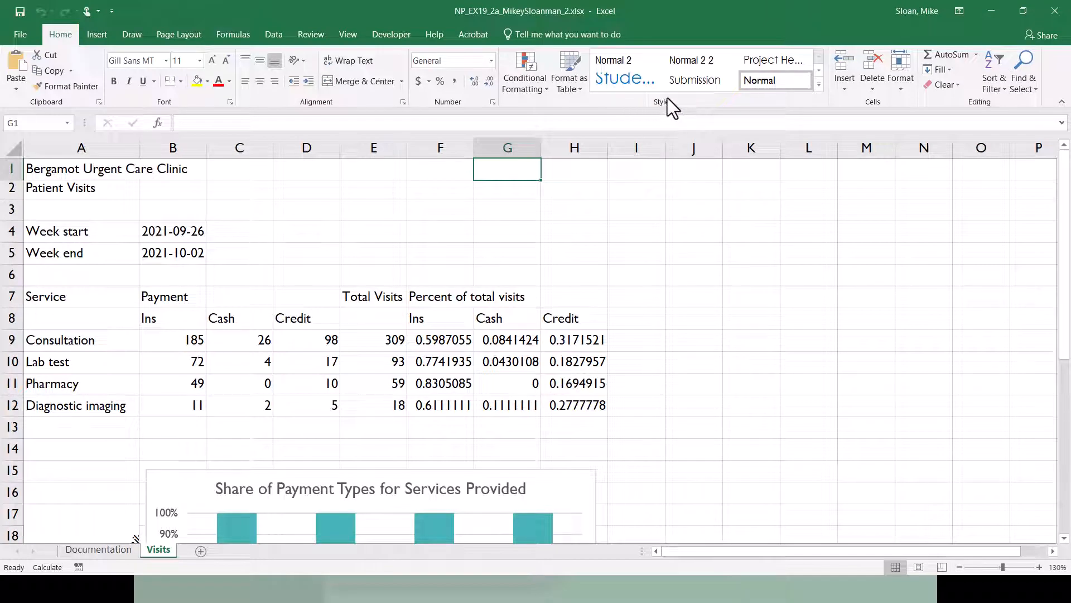
Examine the full set of cell styles without applying one, select cell A1, and return to the Word instructions
{"action": "left_click", "coordinate": [819, 86]}
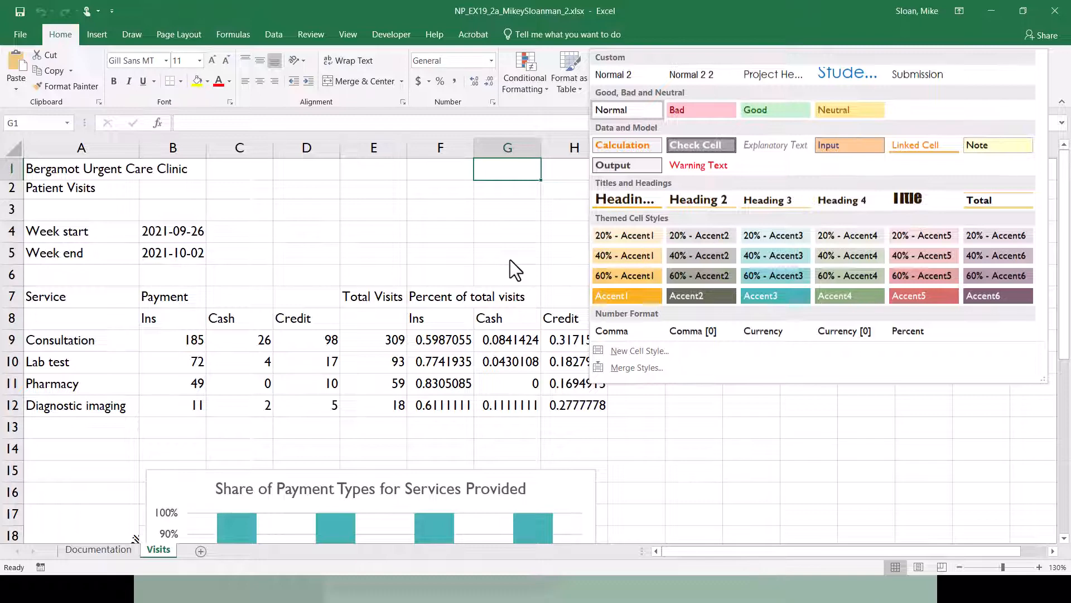
{"action": "key", "text": "Escape"}
{"action": "left_click", "coordinate": [53, 169]}
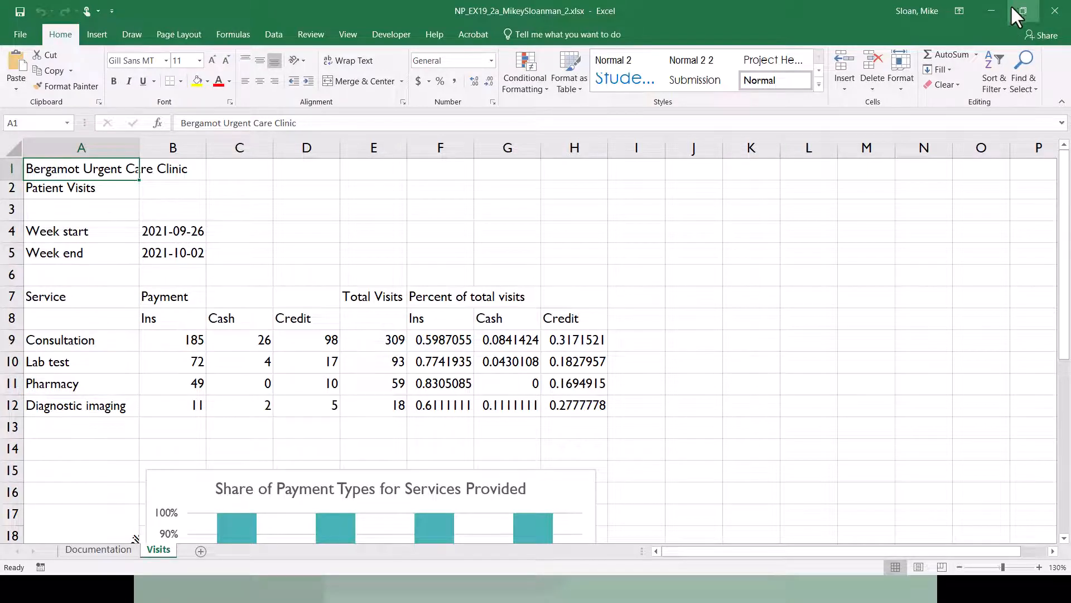
{"action": "key", "text": "alt+Tab"}
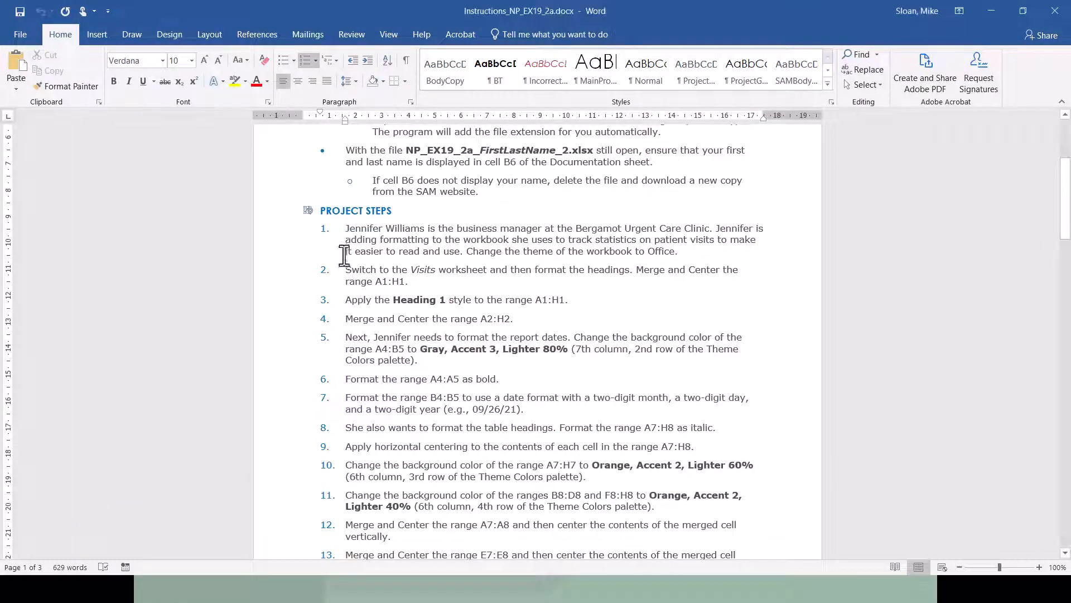
Read project step 1 in the Word instructions, switch to Excel, and look at the Documentation worksheet before returning to Visits
{"action": "left_click_drag", "start_coordinate": [346, 230], "coordinate": [719, 255]}
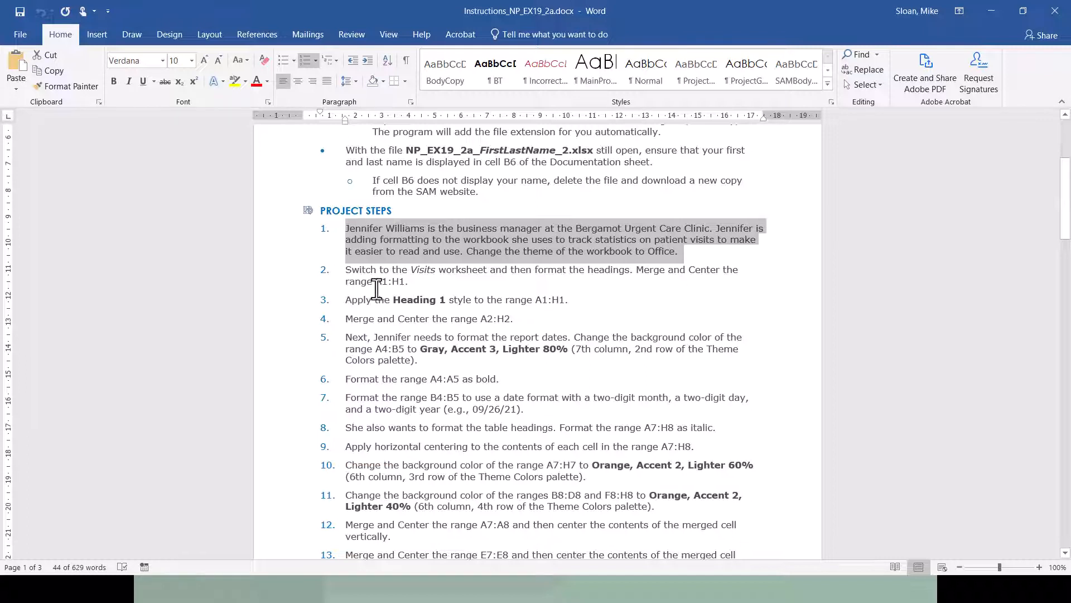
{"action": "left_click", "coordinate": [627, 269]}
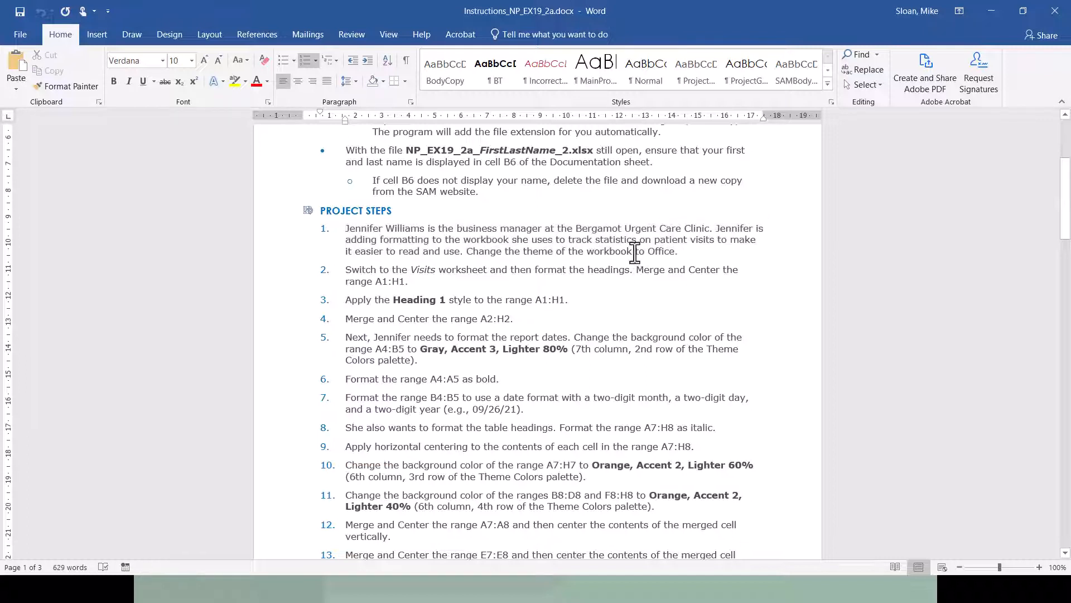
{"action": "left_click_drag", "start_coordinate": [633, 251], "coordinate": [590, 252]}
{"action": "key", "text": "alt+Tab"}
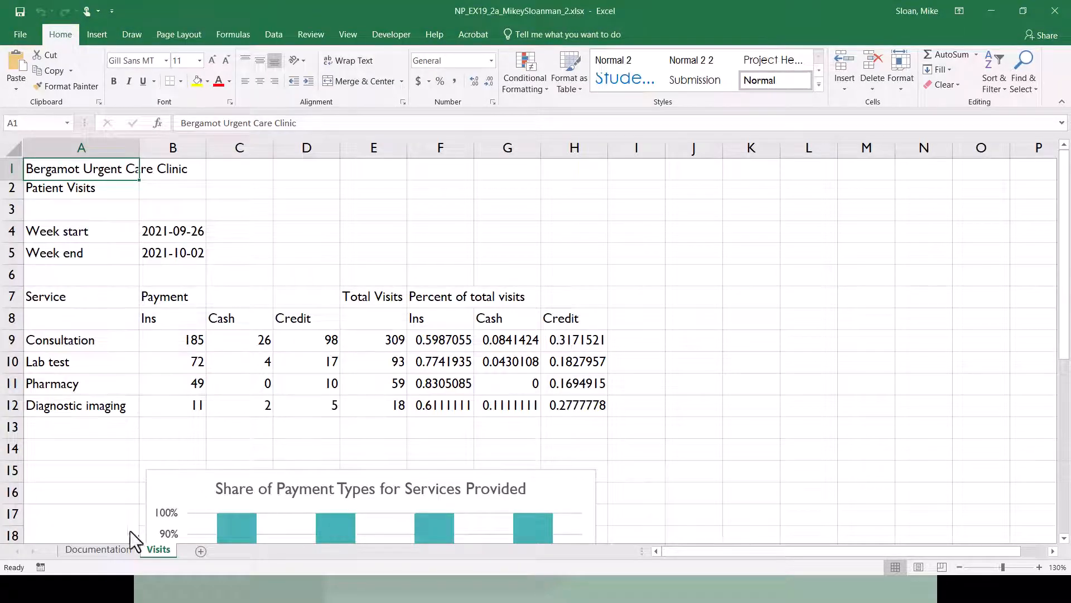
{"action": "left_click", "coordinate": [111, 550]}
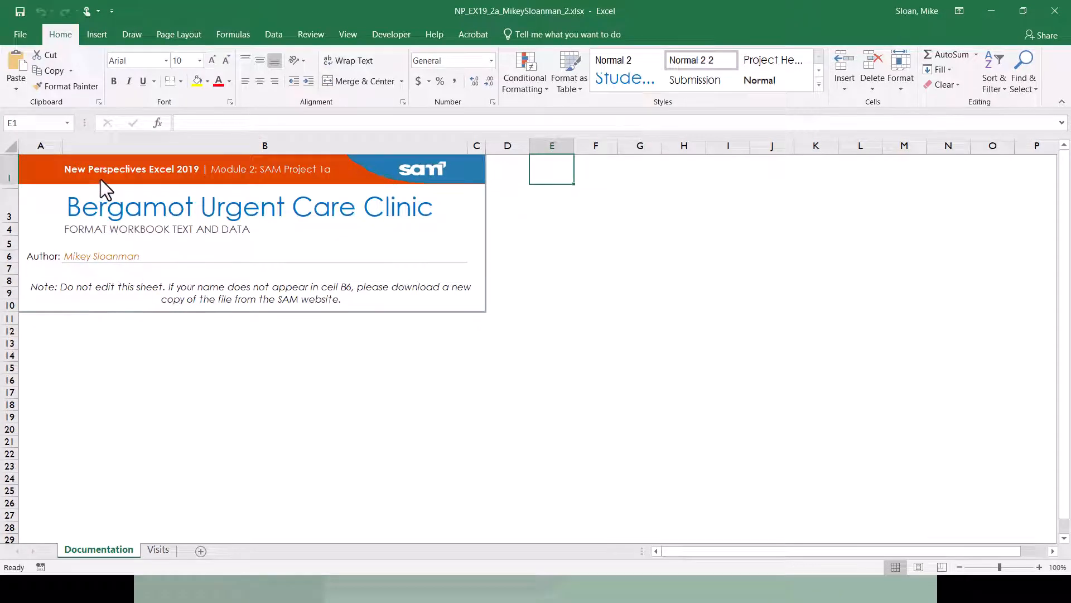
{"action": "left_click", "coordinate": [159, 550]}
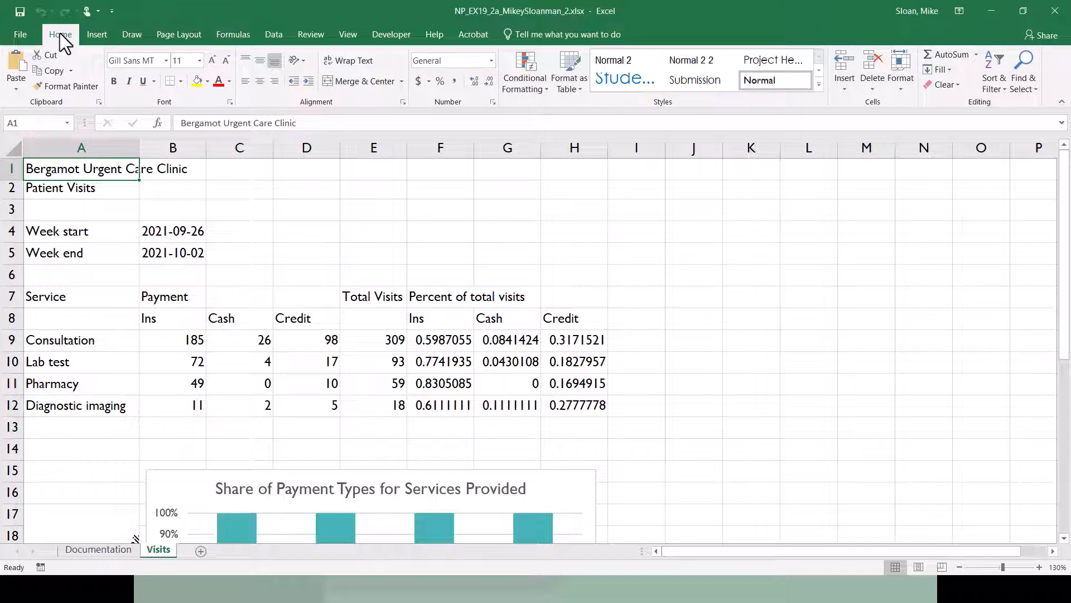
Change the workbook theme to Office and check its effect on the Visits and Documentation worksheets
{"action": "left_click", "coordinate": [171, 34]}
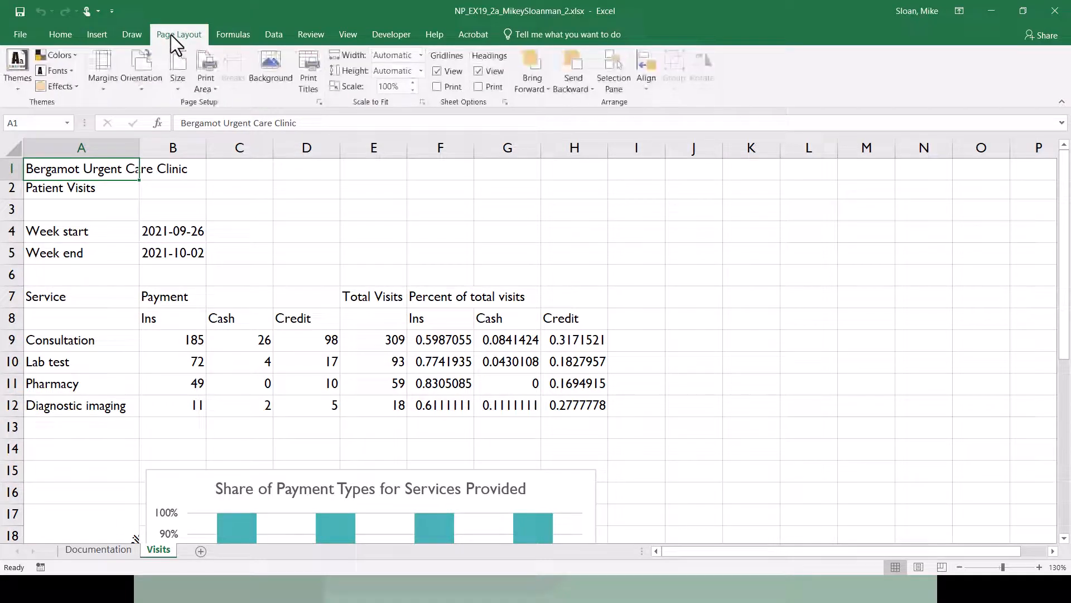
{"action": "left_click", "coordinate": [24, 88]}
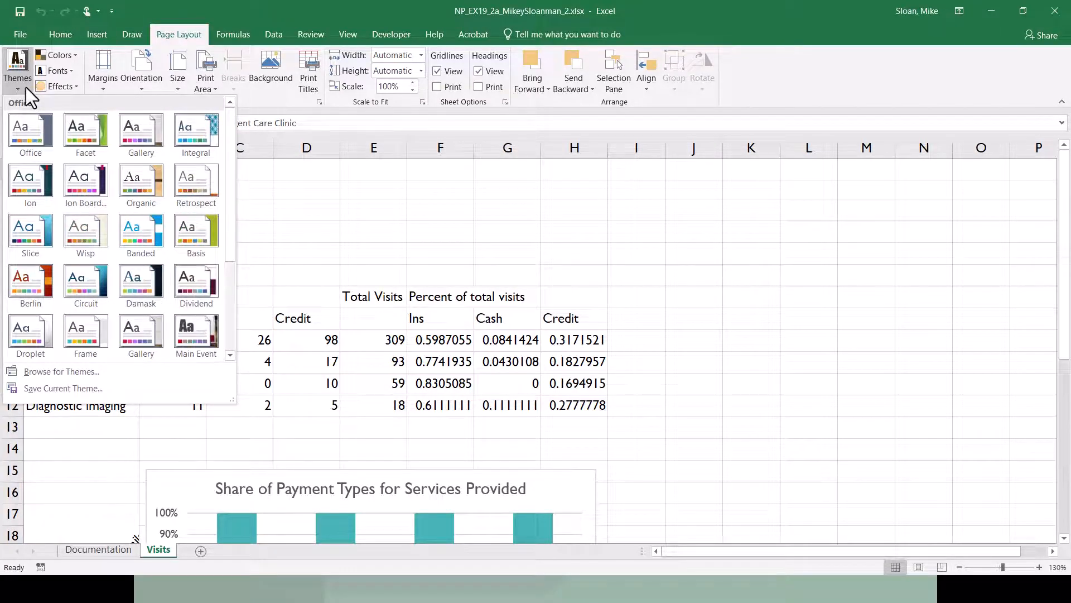
{"action": "left_click_drag", "start_coordinate": [227, 194], "coordinate": [202, 163]}
{"action": "left_click", "coordinate": [32, 130]}
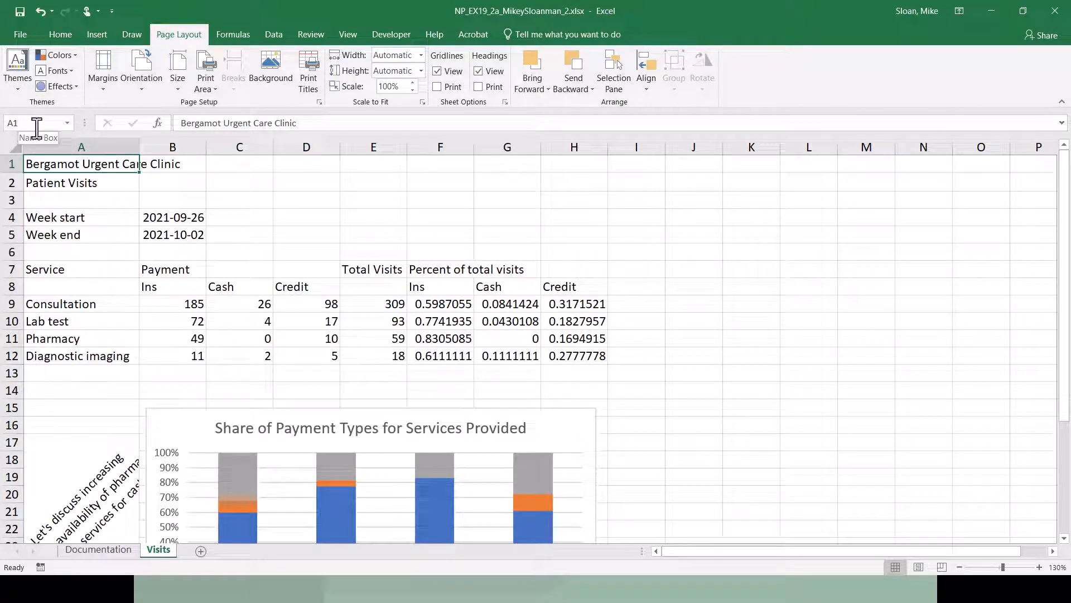
{"action": "scroll", "coordinate": [315, 310], "scroll_direction": "down", "scroll_amount": 3}
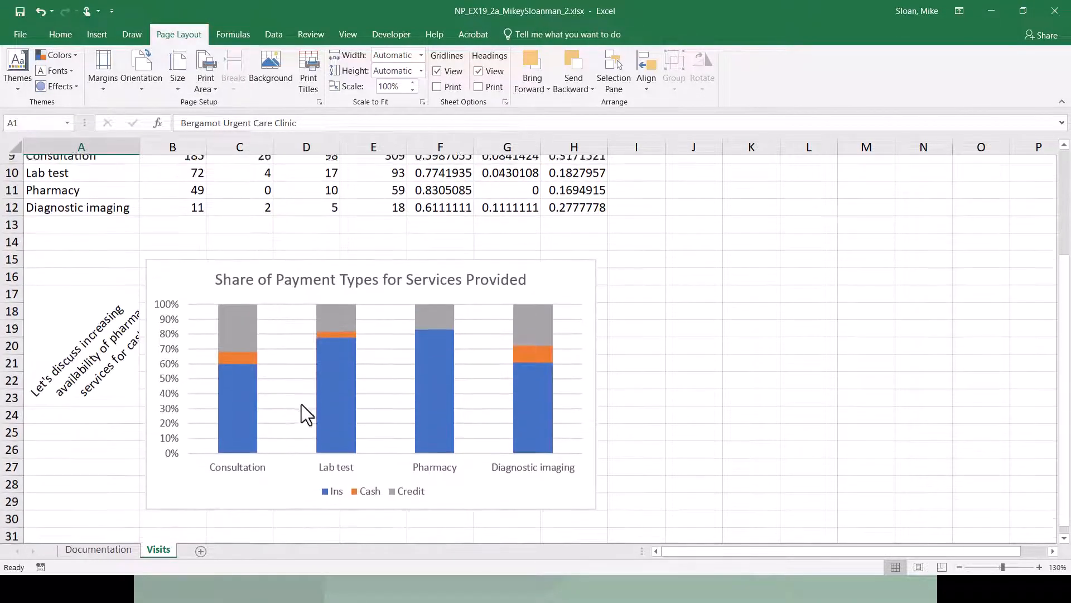
{"action": "left_click", "coordinate": [95, 551]}
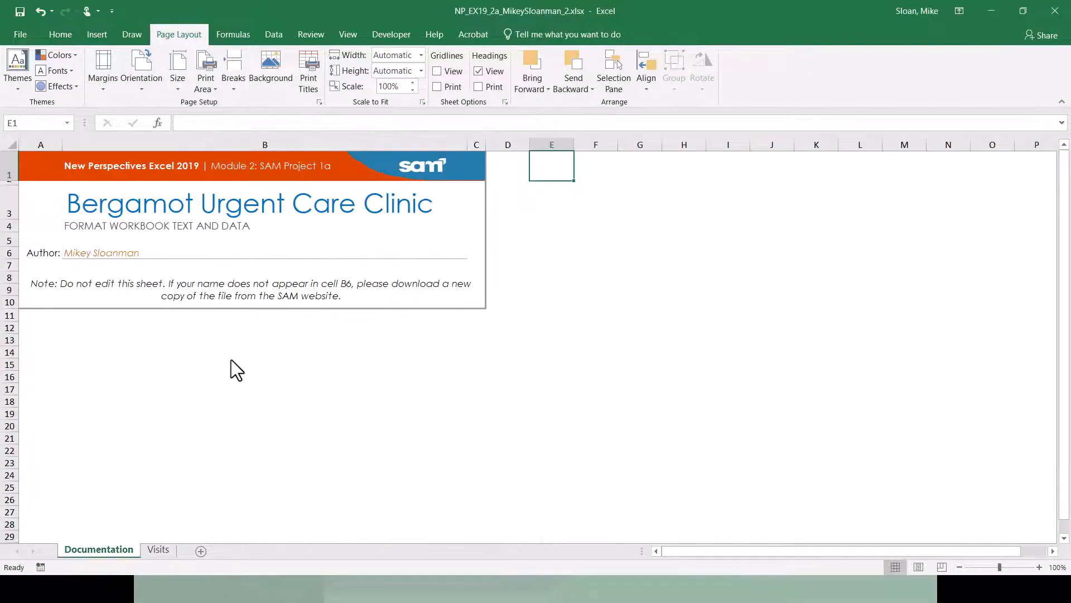
{"action": "left_click", "coordinate": [157, 549]}
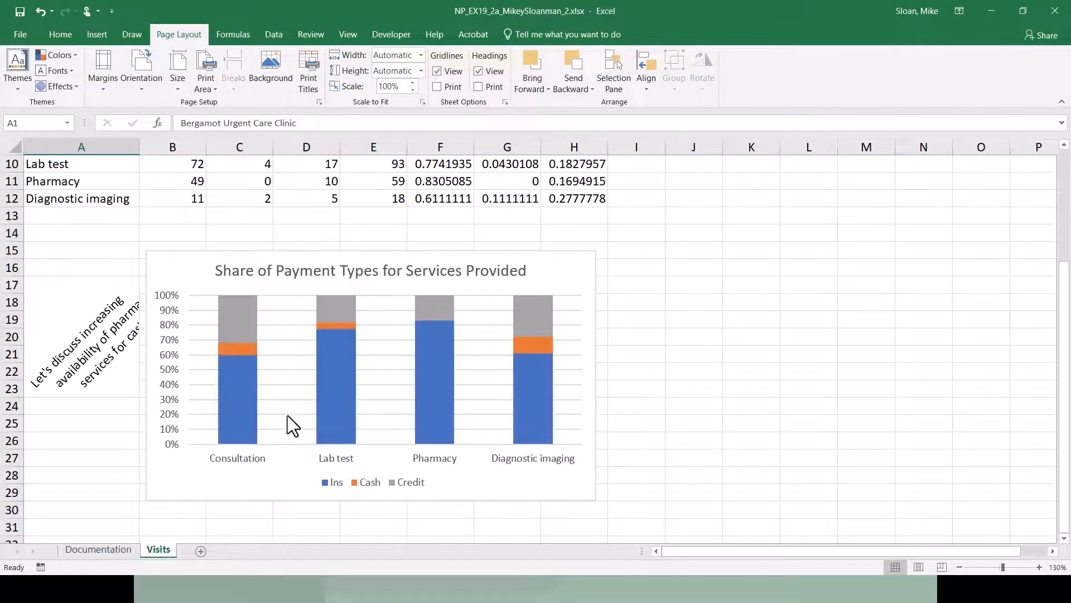
{"action": "scroll", "coordinate": [293, 406], "scroll_direction": "up", "scroll_amount": 3}
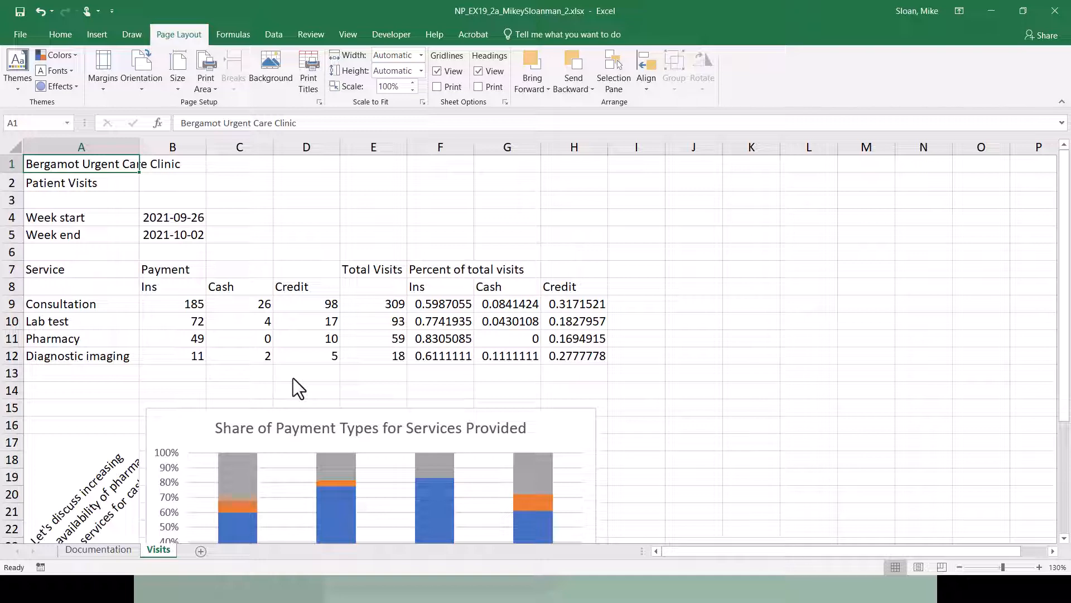
Try the Vapor Trail theme on the workbook, look over the Visits table and chart, and restore the Office theme
{"action": "left_click", "coordinate": [18, 84]}
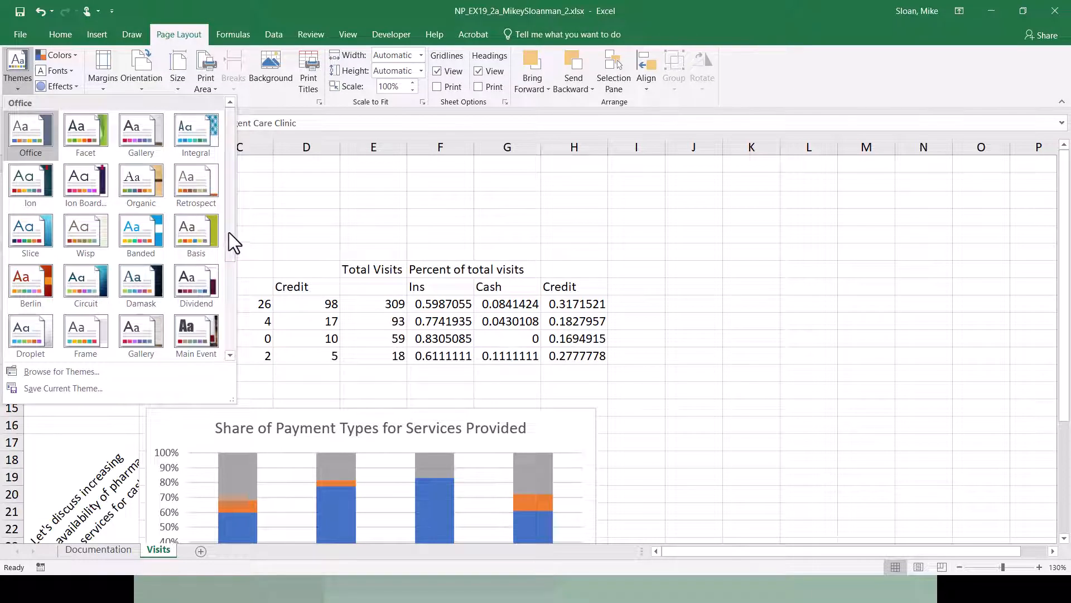
{"action": "left_click_drag", "start_coordinate": [232, 236], "coordinate": [236, 328]}
{"action": "left_click", "coordinate": [195, 293]}
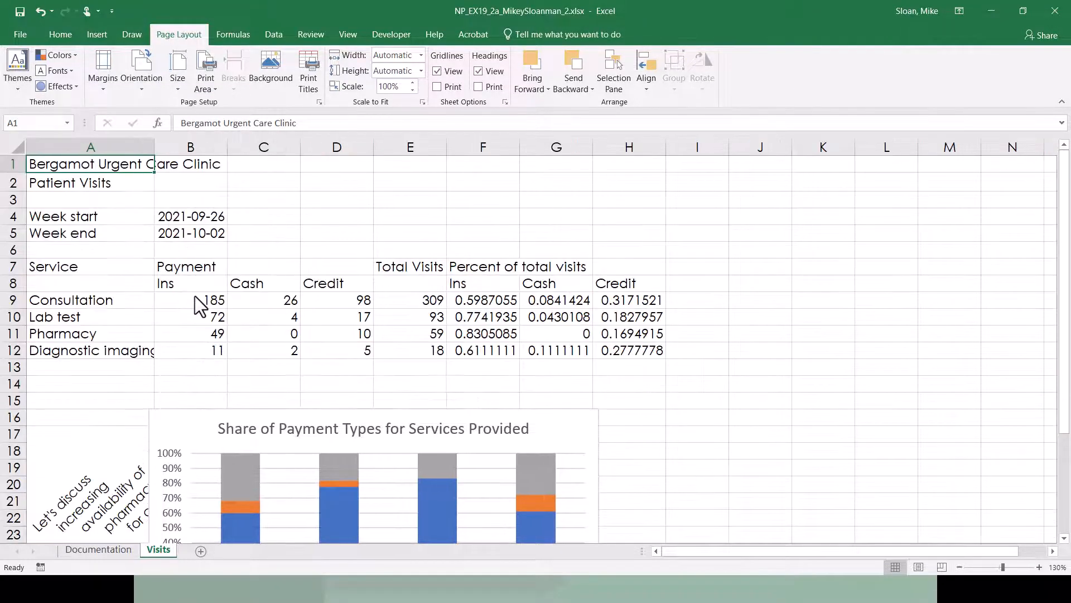
{"action": "scroll", "coordinate": [407, 396], "scroll_direction": "down", "scroll_amount": 2}
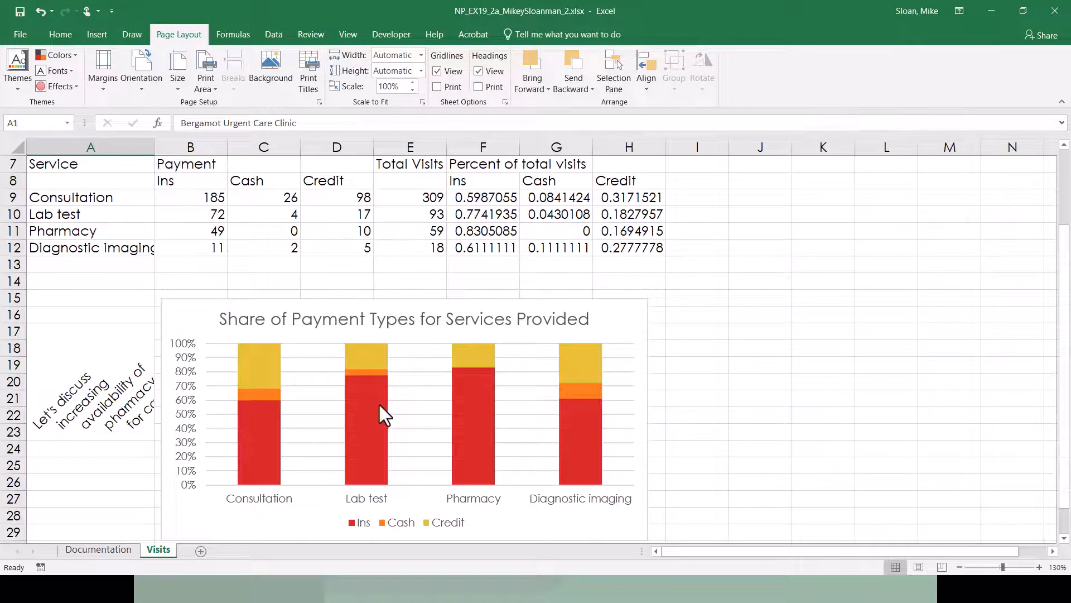
{"action": "scroll", "coordinate": [378, 403], "scroll_direction": "up", "scroll_amount": 2}
{"action": "scroll", "coordinate": [373, 396], "scroll_direction": "down", "scroll_amount": 5}
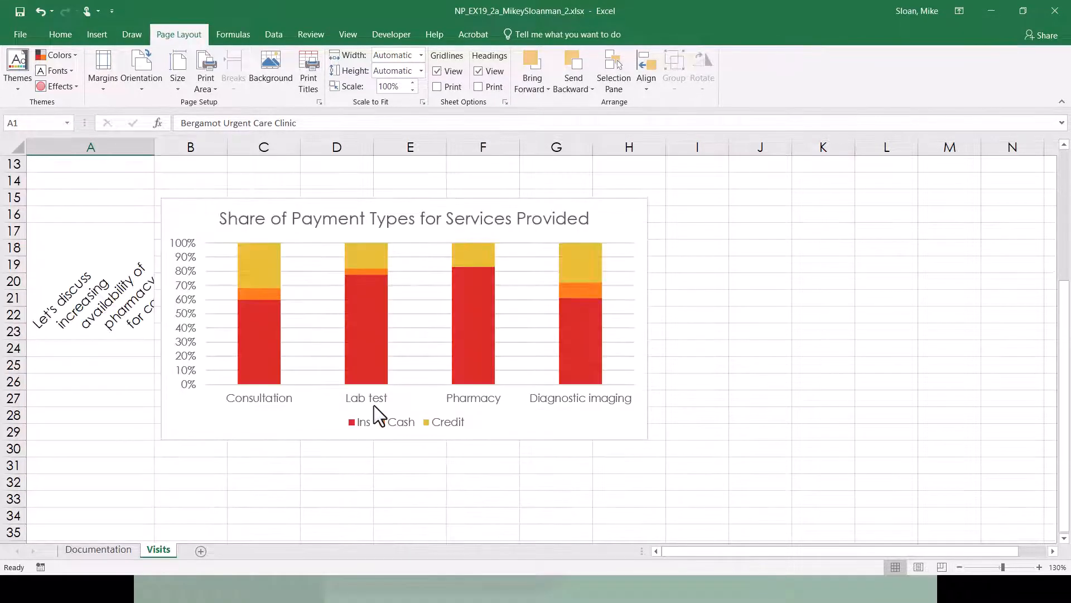
{"action": "scroll", "coordinate": [373, 405], "scroll_direction": "up", "scroll_amount": 5}
{"action": "left_click", "coordinate": [18, 69]}
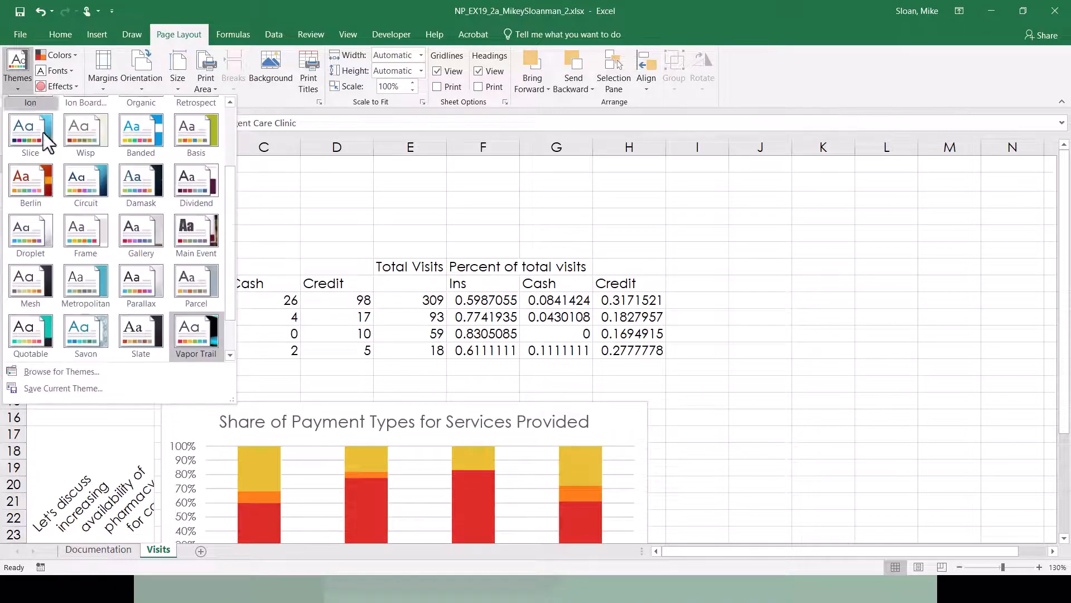
{"action": "left_click", "coordinate": [31, 134]}
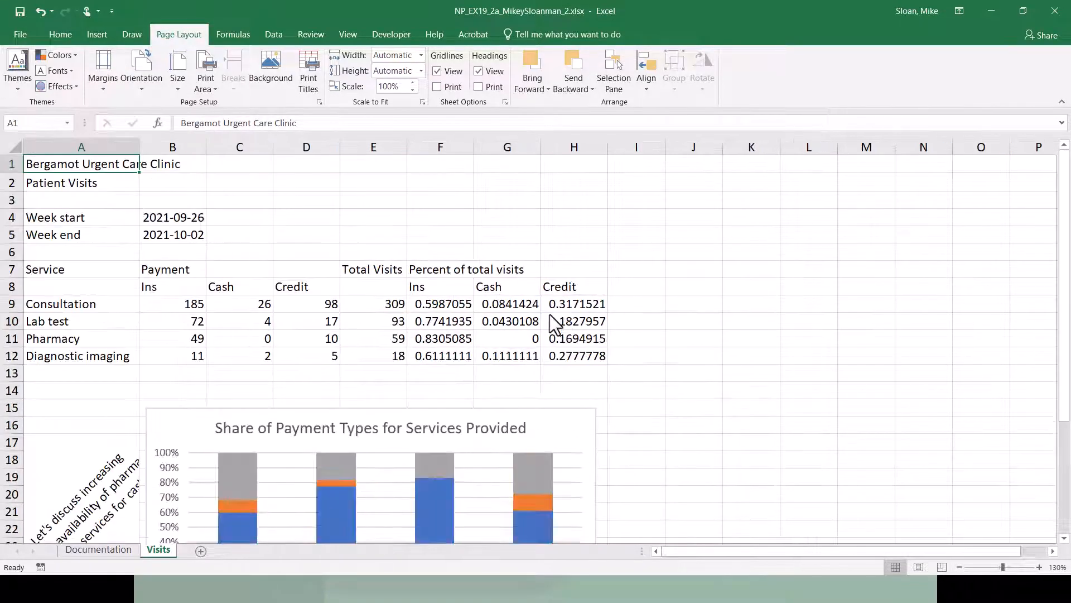
Switch to the Word instructions, reread the theme instruction in step 1, and read the Merge and Center instruction in step 2
{"action": "key", "text": "alt+Tab"}
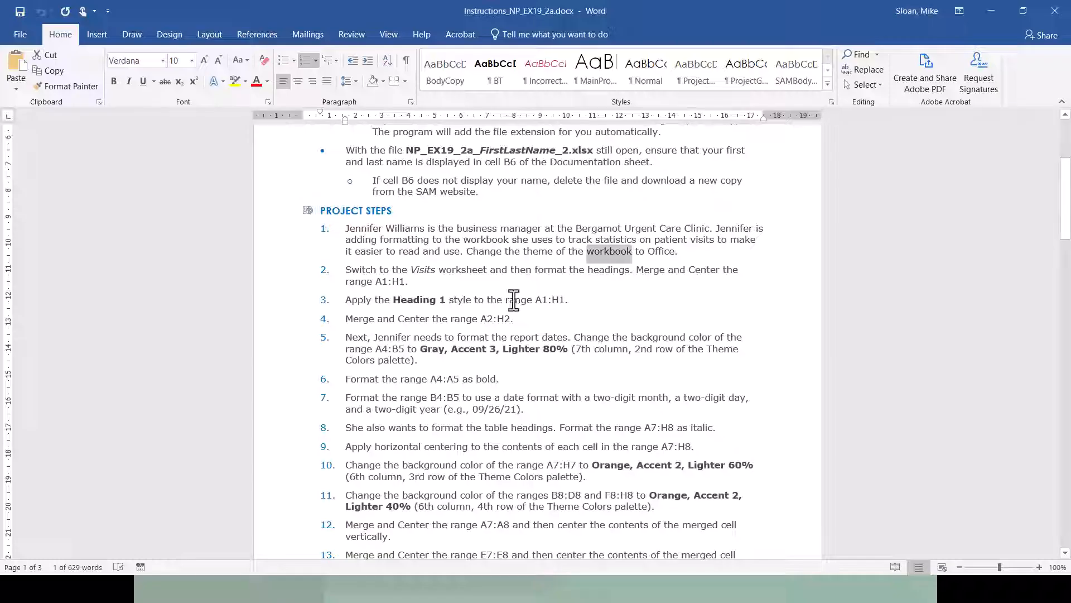
{"action": "left_click", "coordinate": [475, 252]}
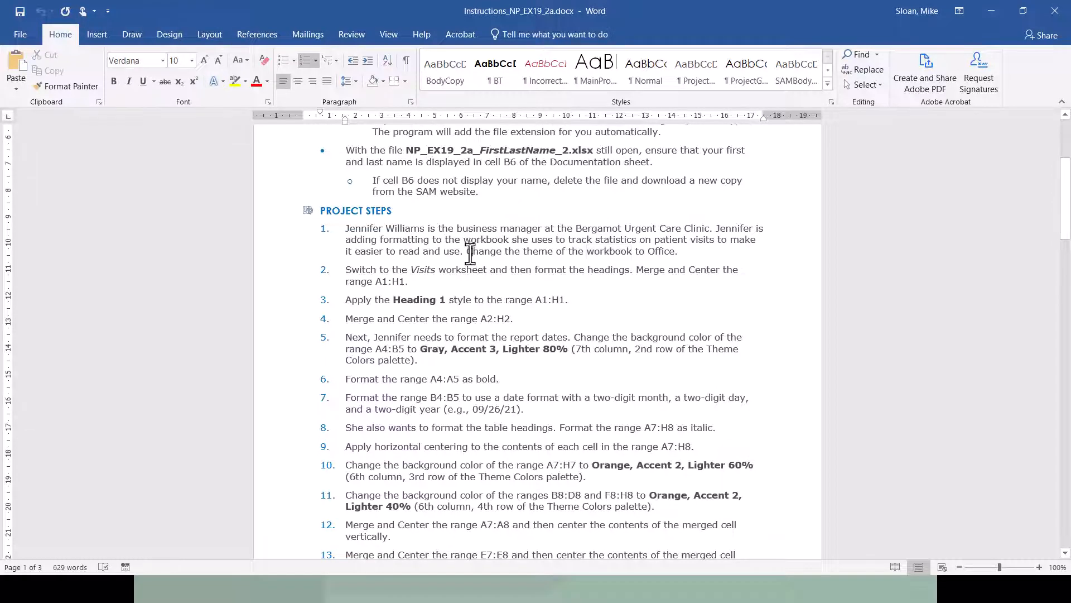
{"action": "left_click_drag", "start_coordinate": [468, 252], "coordinate": [649, 271]}
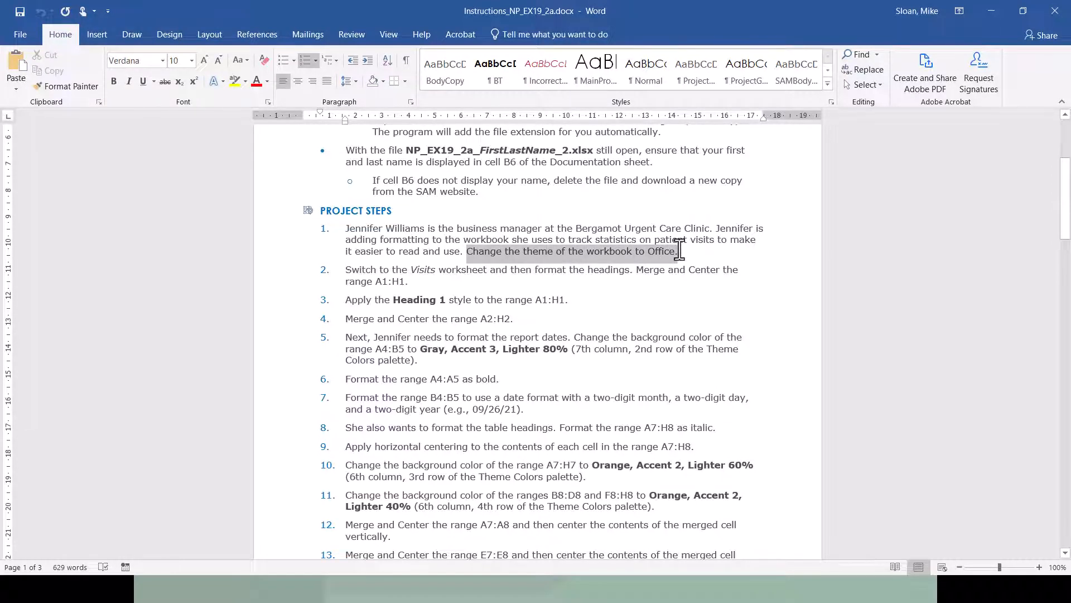
{"action": "left_click", "coordinate": [654, 286]}
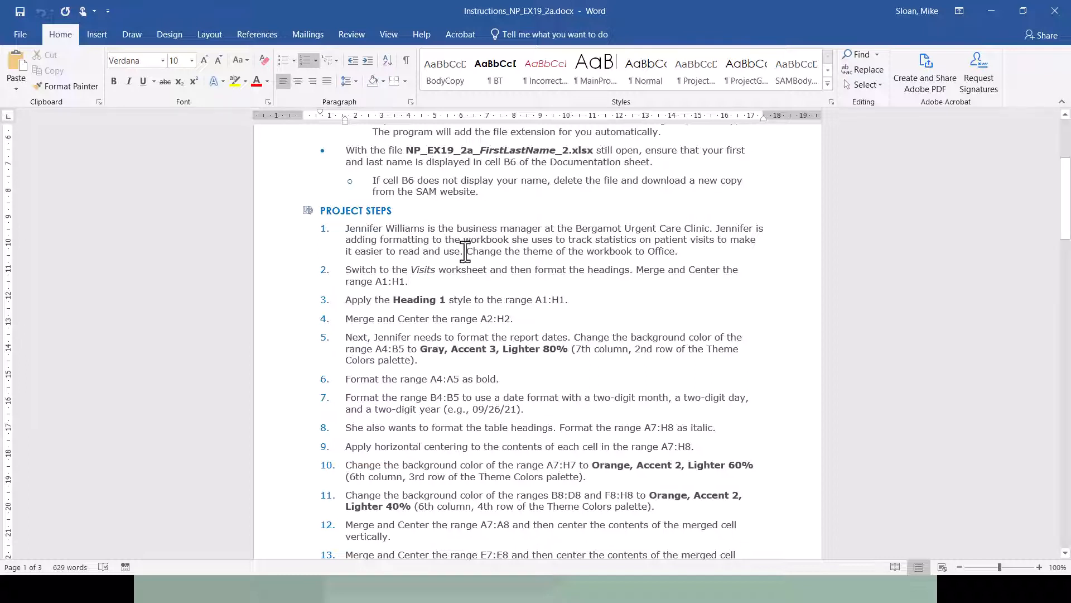
{"action": "double_click", "coordinate": [432, 271]}
{"action": "left_click_drag", "start_coordinate": [438, 274], "coordinate": [630, 271]}
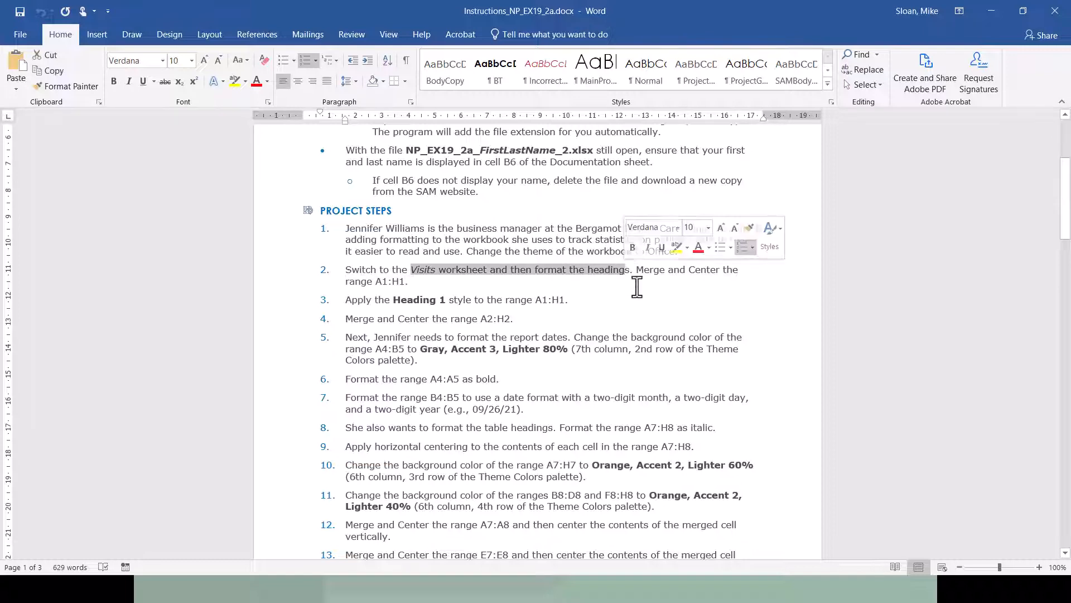
{"action": "left_click", "coordinate": [441, 292]}
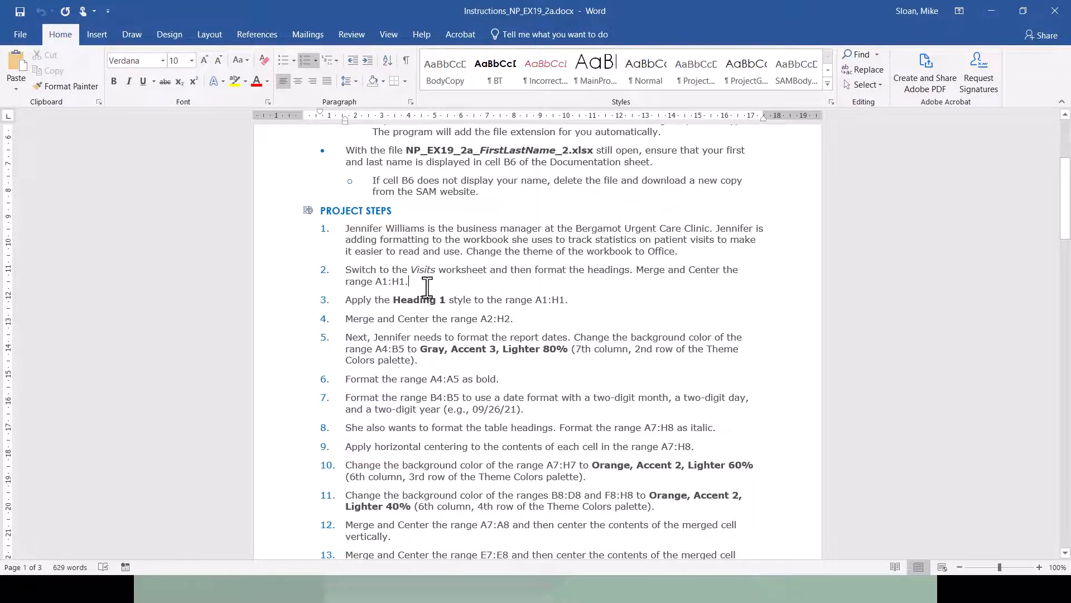
Switch back to the workbook in Excel and adjust the width of column D on the Visits worksheet to about 9.33
{"action": "key", "text": "alt+Tab"}
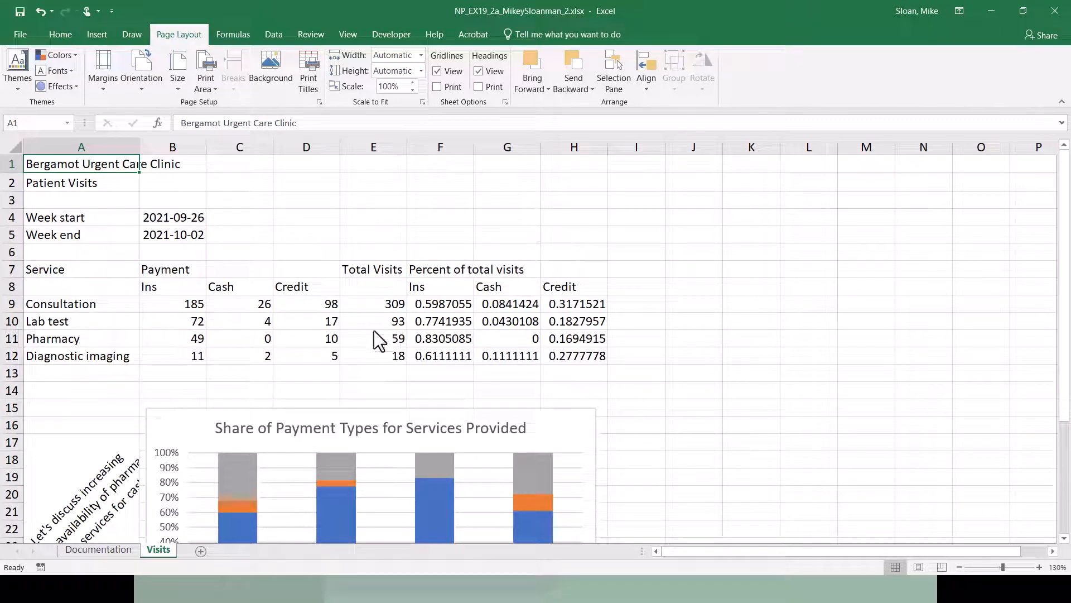
{"action": "left_click", "coordinate": [306, 166]}
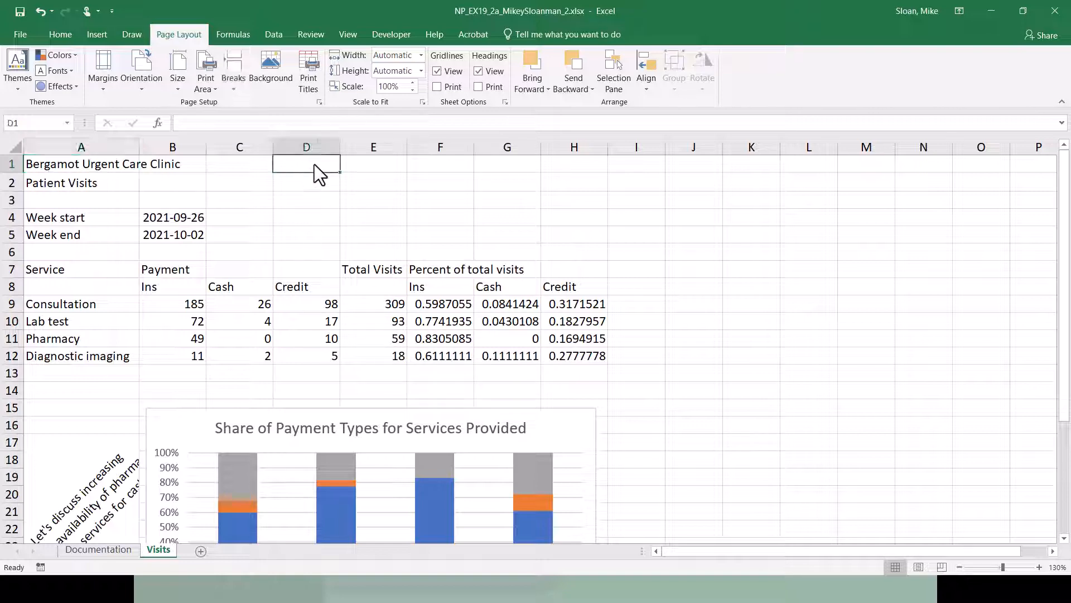
{"action": "mouse_move", "coordinate": [339, 147]}
{"action": "left_mouse_down"}
{"action": "mouse_move", "coordinate": [355, 150]}
{"action": "mouse_move", "coordinate": [331, 152]}
{"action": "mouse_move", "coordinate": [339, 149]}
{"action": "left_mouse_up"}
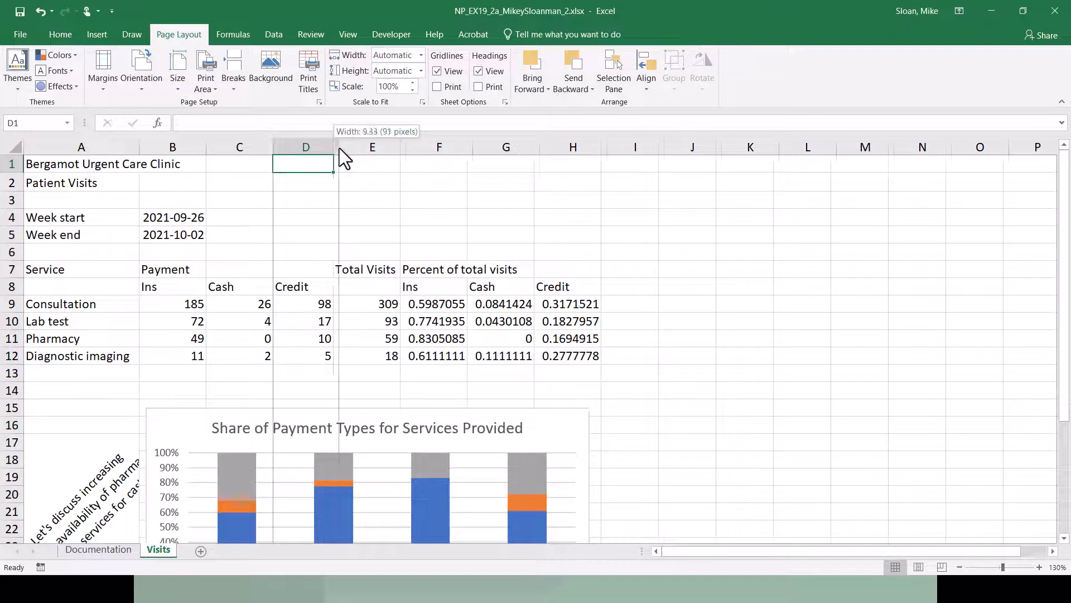
Try Merge & Center on the range A1:H1 of the Visits worksheet, then unmerge the cells
{"action": "left_click", "coordinate": [37, 165]}
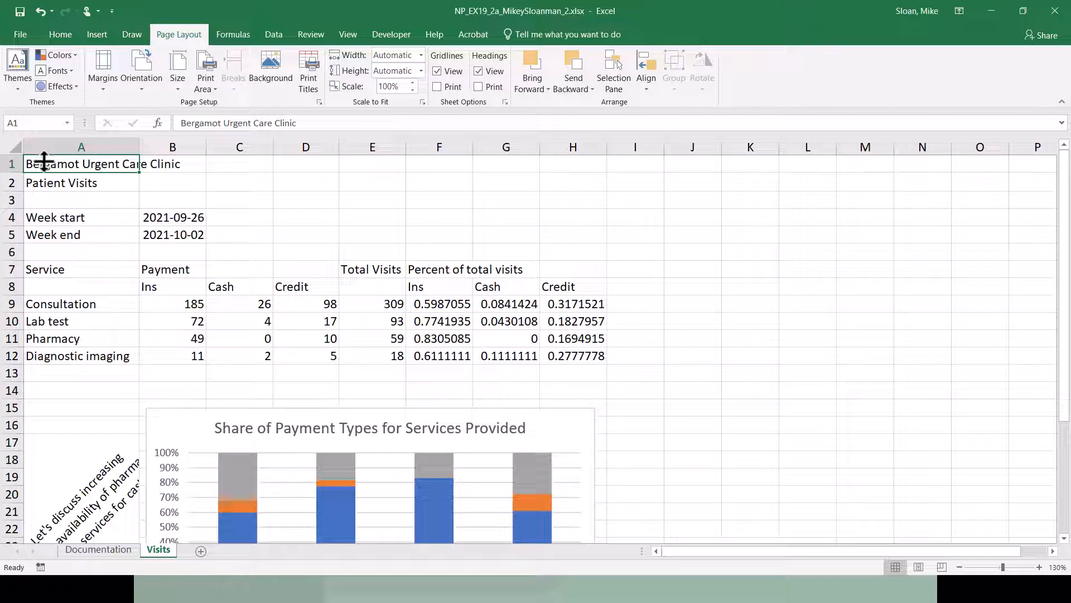
{"action": "left_click_drag", "start_coordinate": [37, 163], "coordinate": [550, 168]}
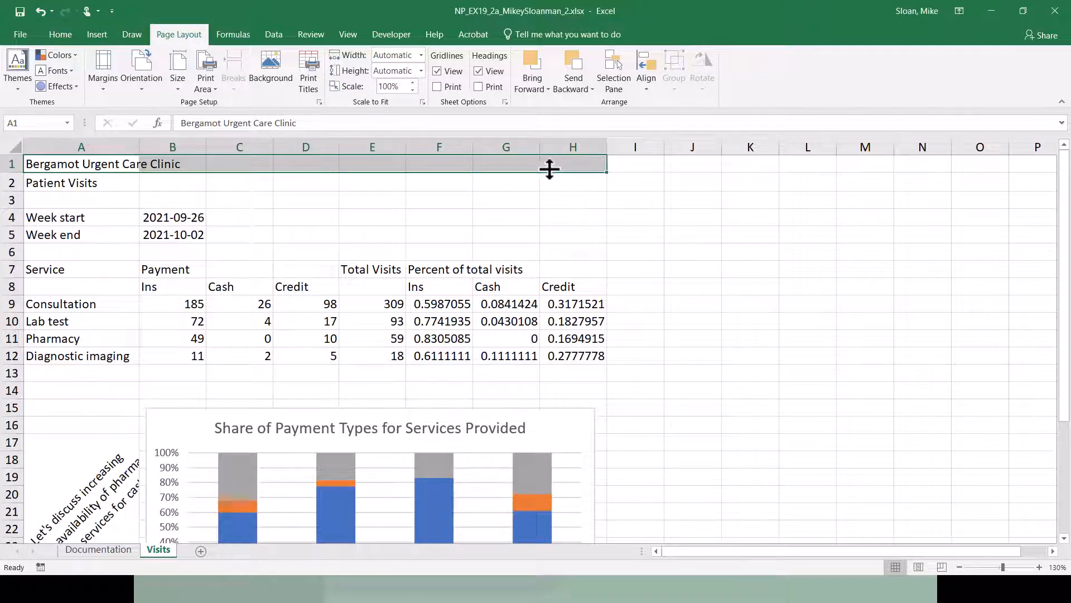
{"action": "left_click", "coordinate": [58, 35]}
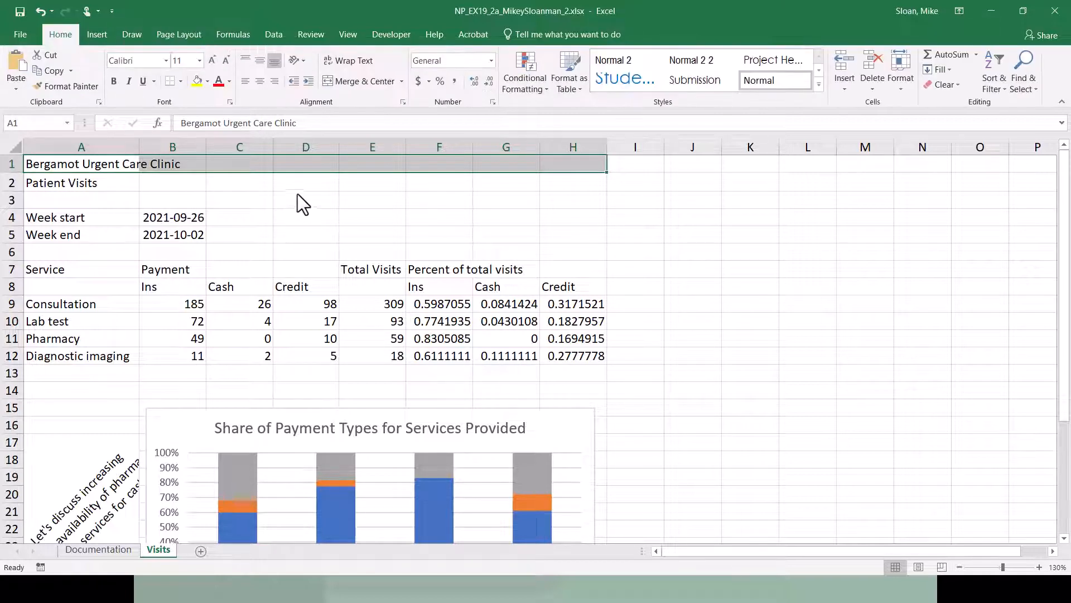
{"action": "left_click", "coordinate": [402, 82]}
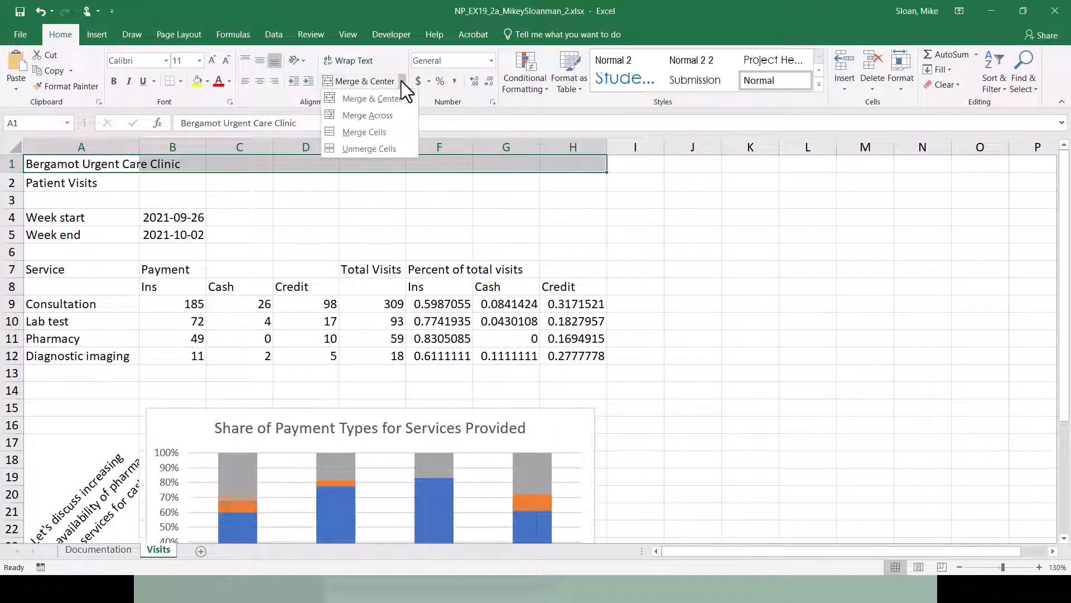
{"action": "key", "text": "alt+Tab"}
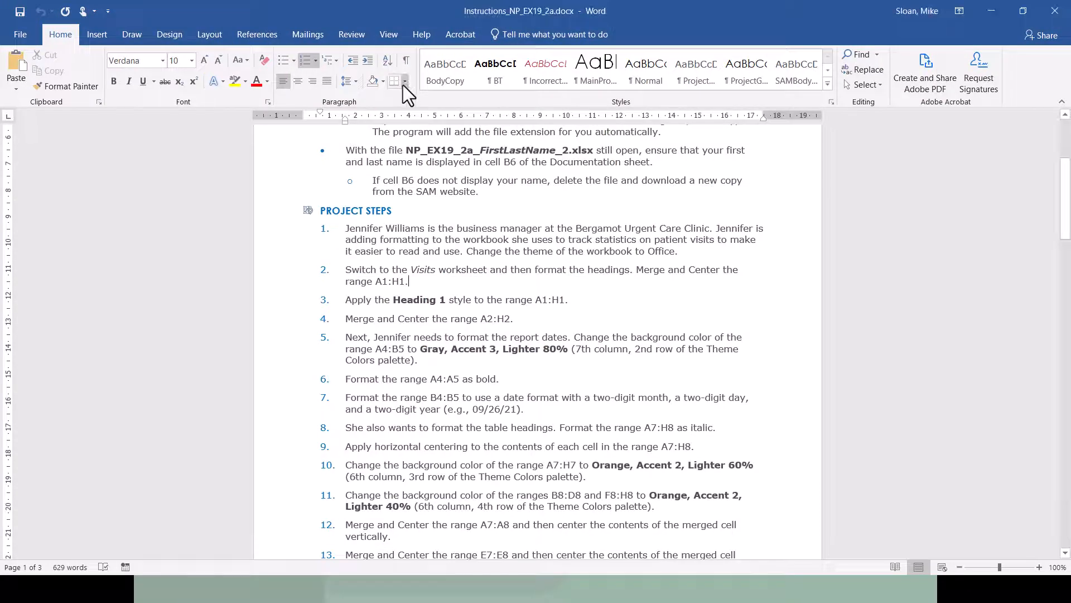
{"action": "key", "text": "alt+Tab"}
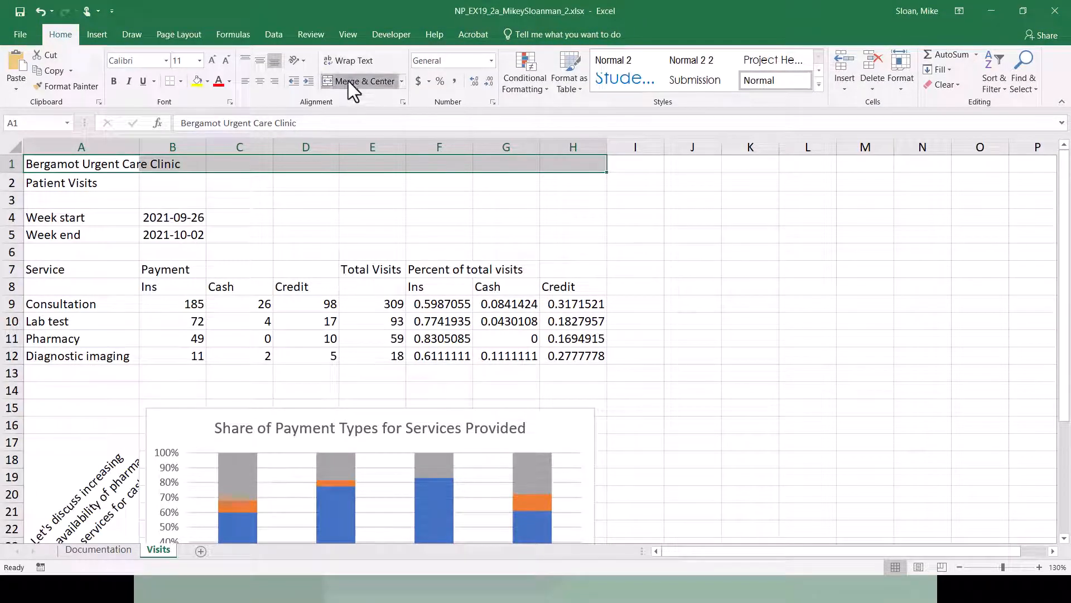
{"action": "left_click", "coordinate": [348, 82]}
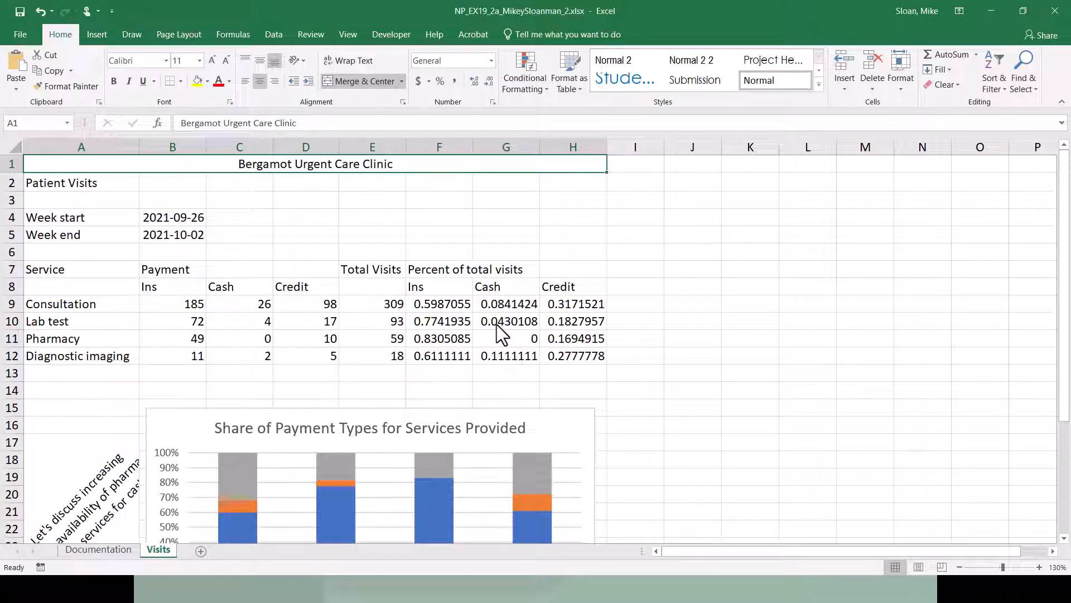
{"action": "left_click", "coordinate": [343, 82]}
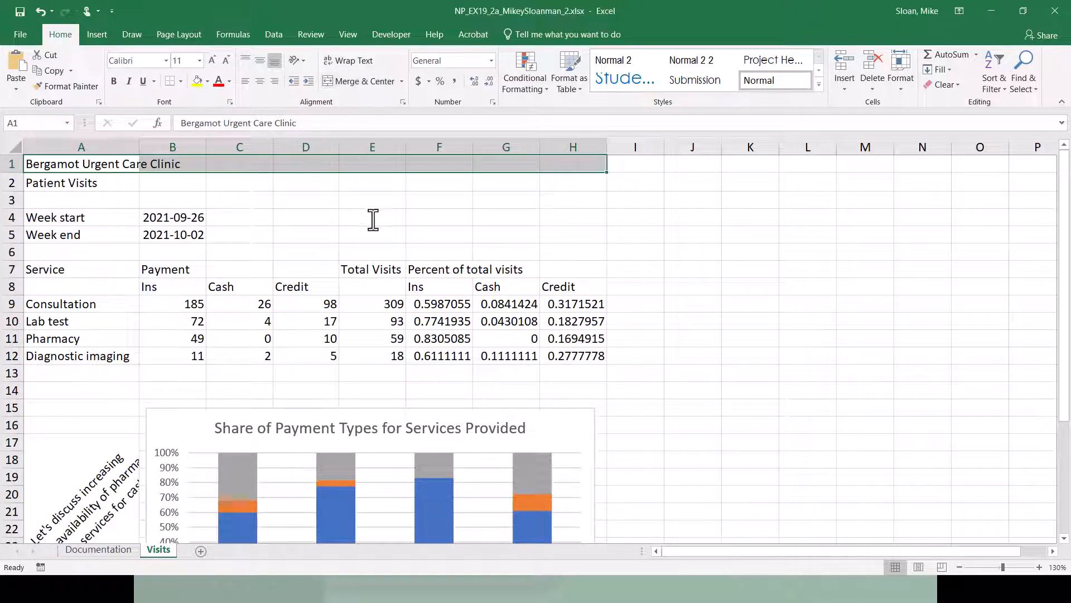
Merge and center the Bergamot Urgent Care Clinic title across the range A1:H1
{"action": "left_click", "coordinate": [402, 82]}
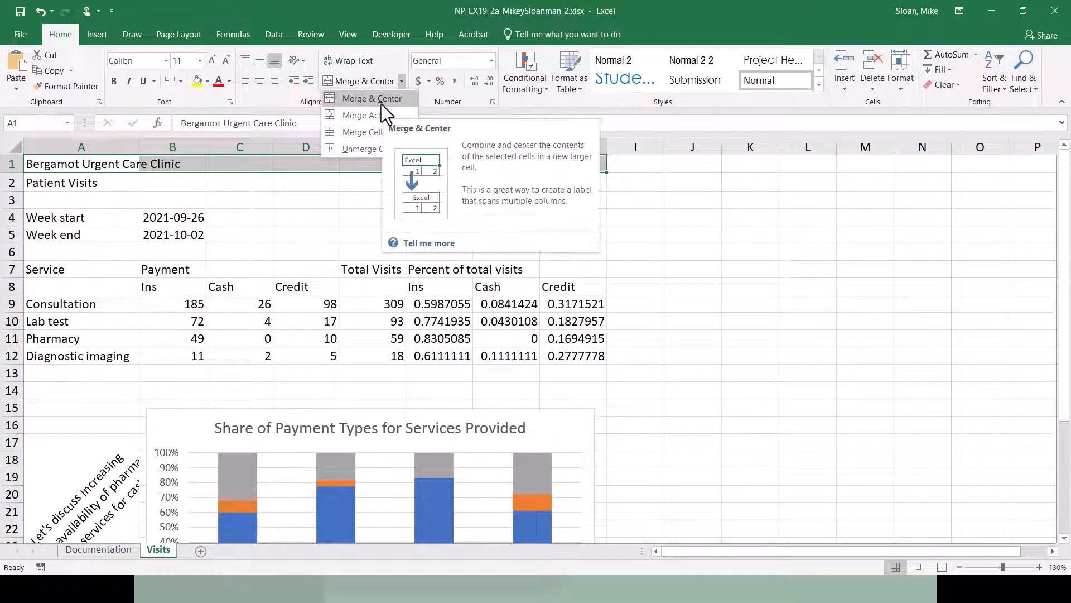
{"action": "left_click", "coordinate": [65, 165]}
{"action": "left_click_drag", "start_coordinate": [65, 167], "coordinate": [560, 169]}
{"action": "left_click", "coordinate": [357, 83]}
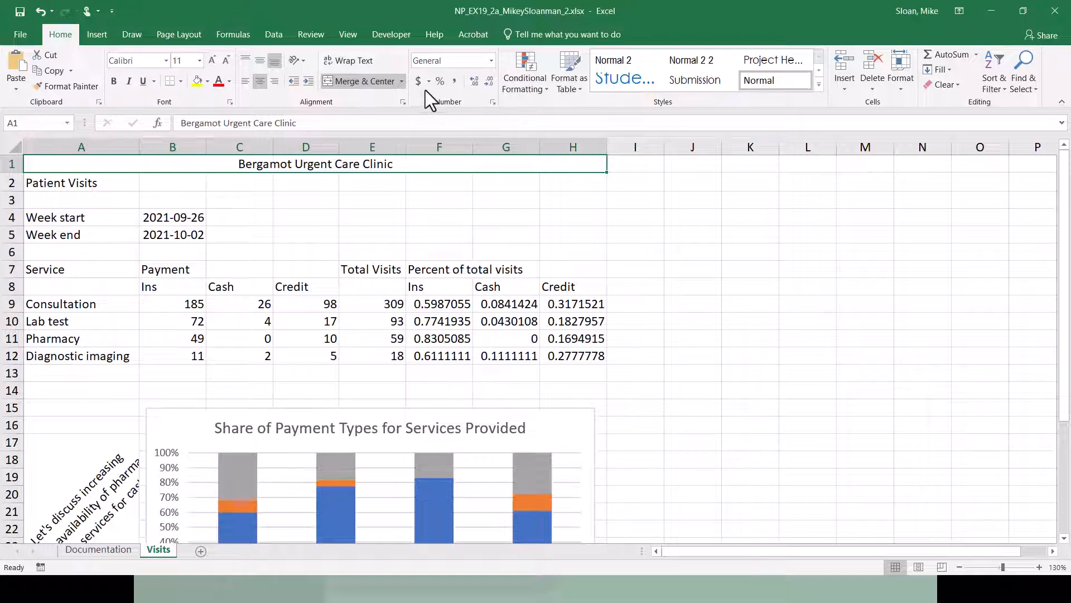
{"action": "left_click", "coordinate": [402, 85]}
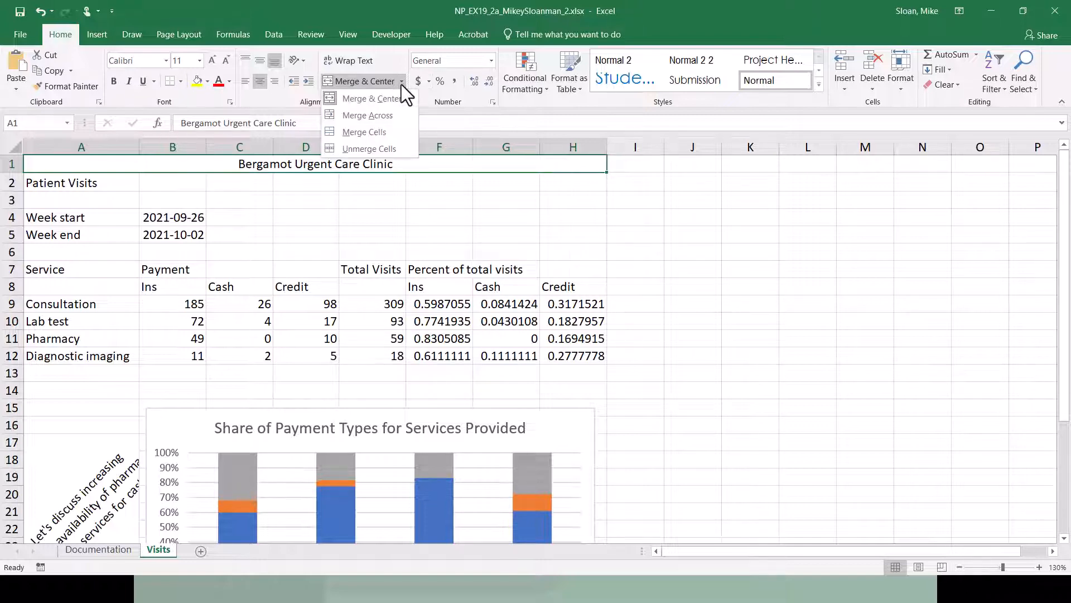
{"action": "left_click", "coordinate": [380, 19]}
Switch to the Word instructions and read step 3 on the Heading 1 style for the range A1:H1
{"action": "key", "text": "alt+Tab"}
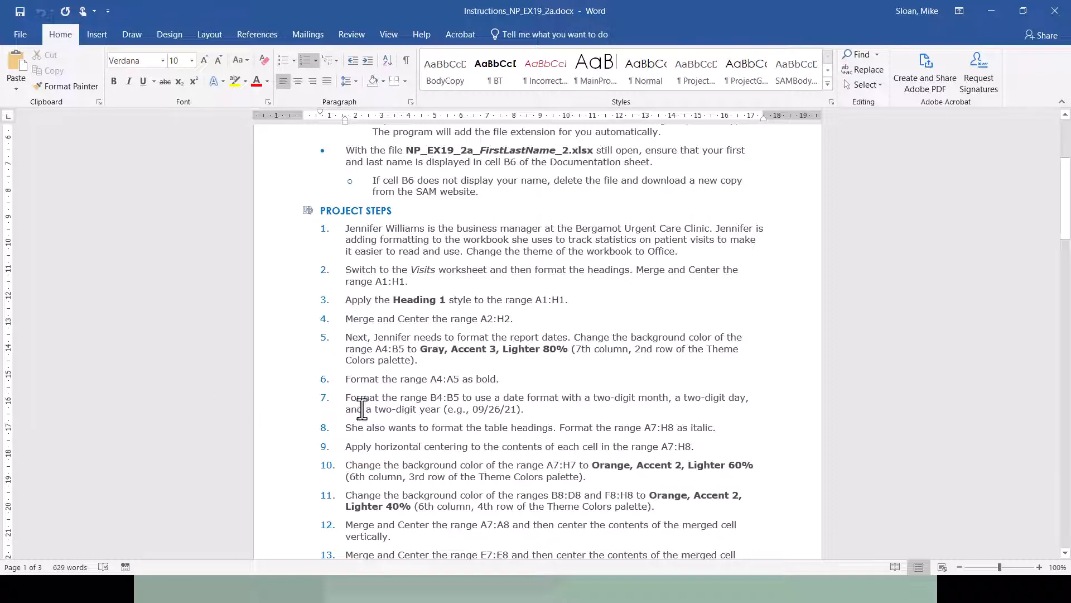
{"action": "key", "text": "alt+Tab"}
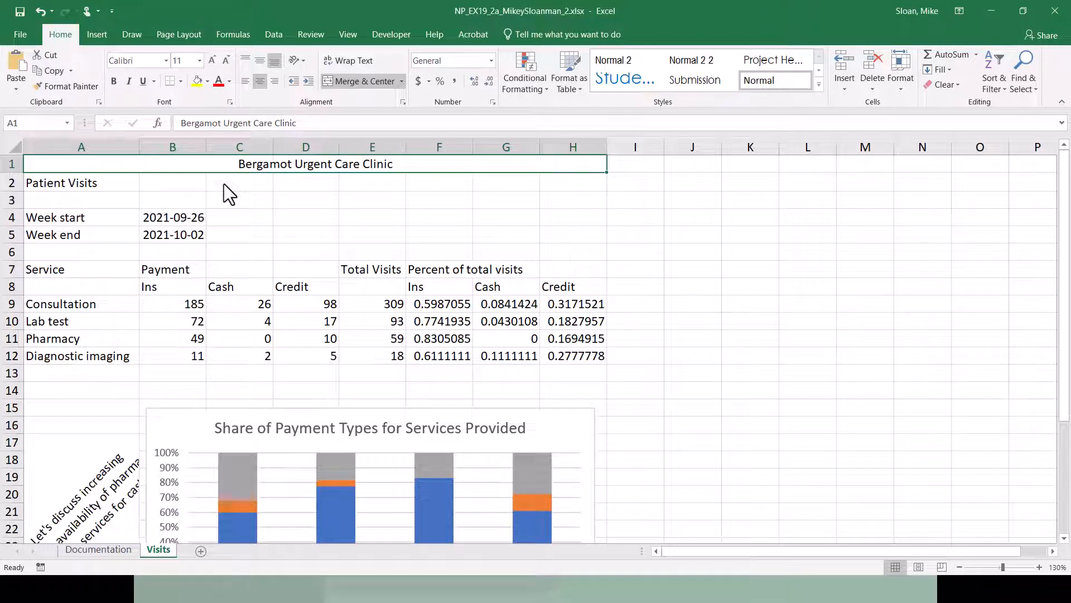
{"action": "key", "text": "alt+Tab"}
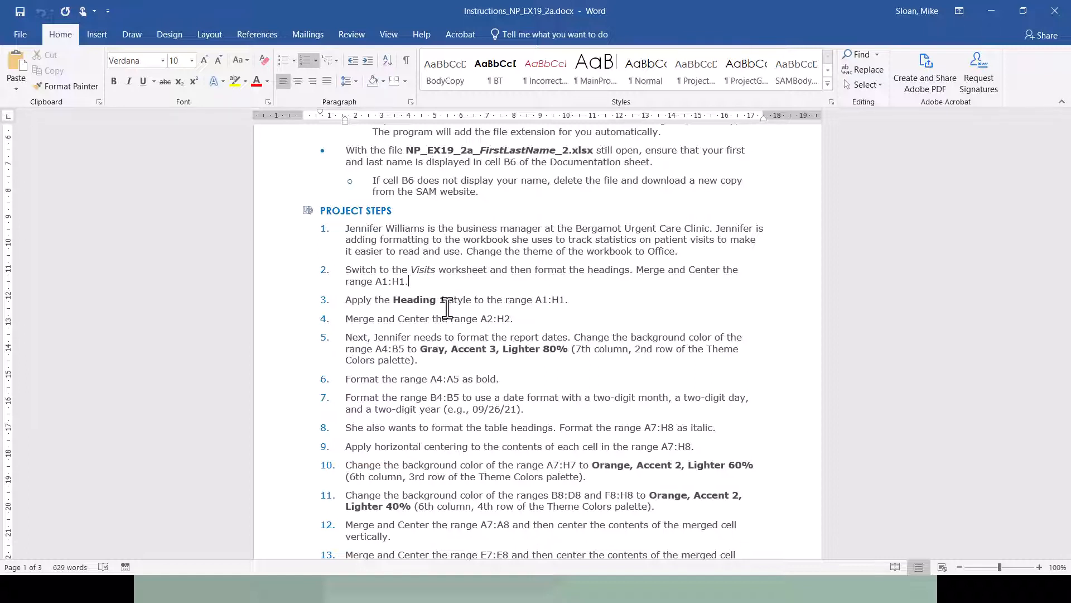
{"action": "scroll", "coordinate": [447, 306], "scroll_direction": "up", "scroll_amount": 1}
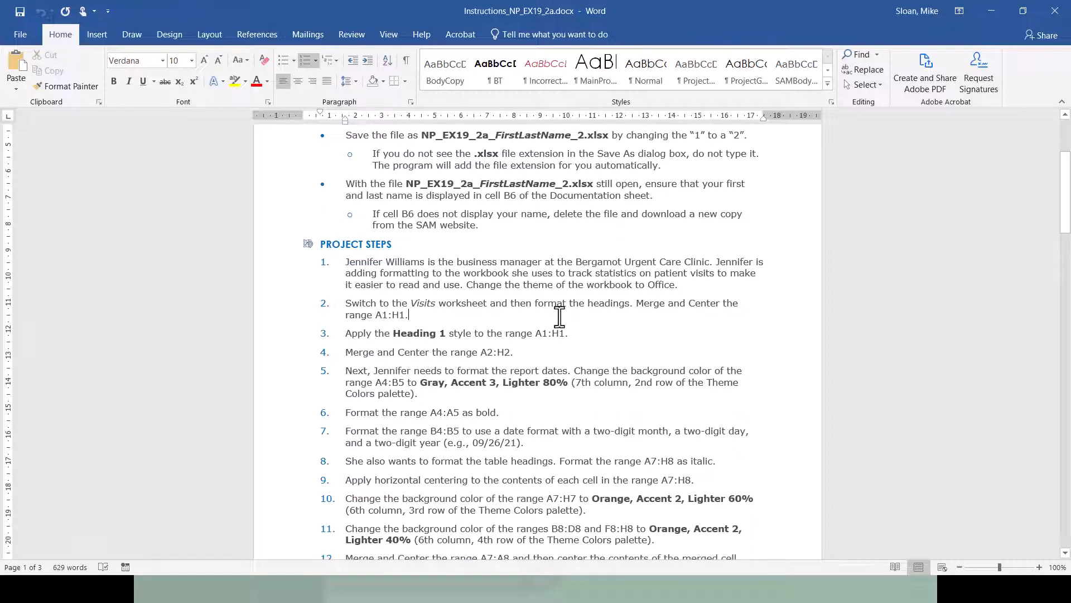
{"action": "left_click_drag", "start_coordinate": [393, 333], "coordinate": [446, 329]}
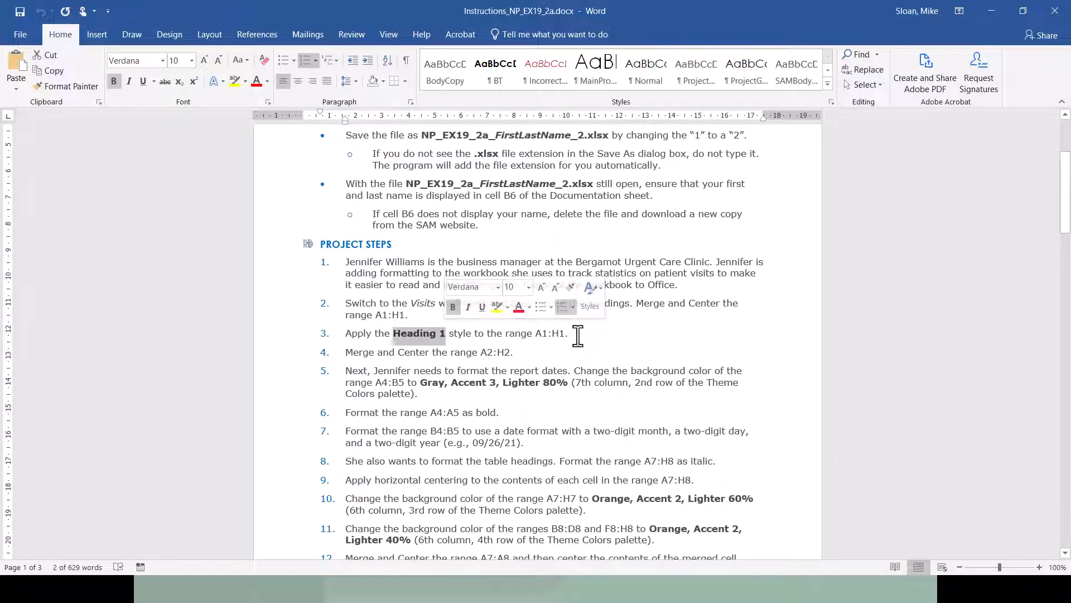
{"action": "left_click_drag", "start_coordinate": [571, 335], "coordinate": [341, 335]}
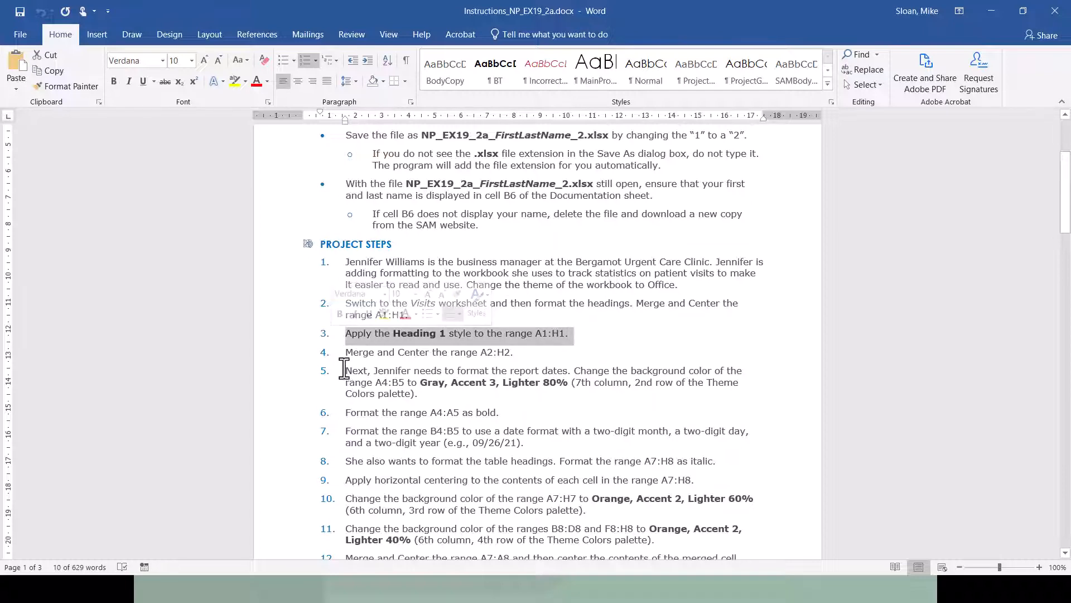
Switch back to the workbook in Excel and apply the Heading 1 cell style to the merged title in A1:H1
{"action": "key", "text": "alt+Tab"}
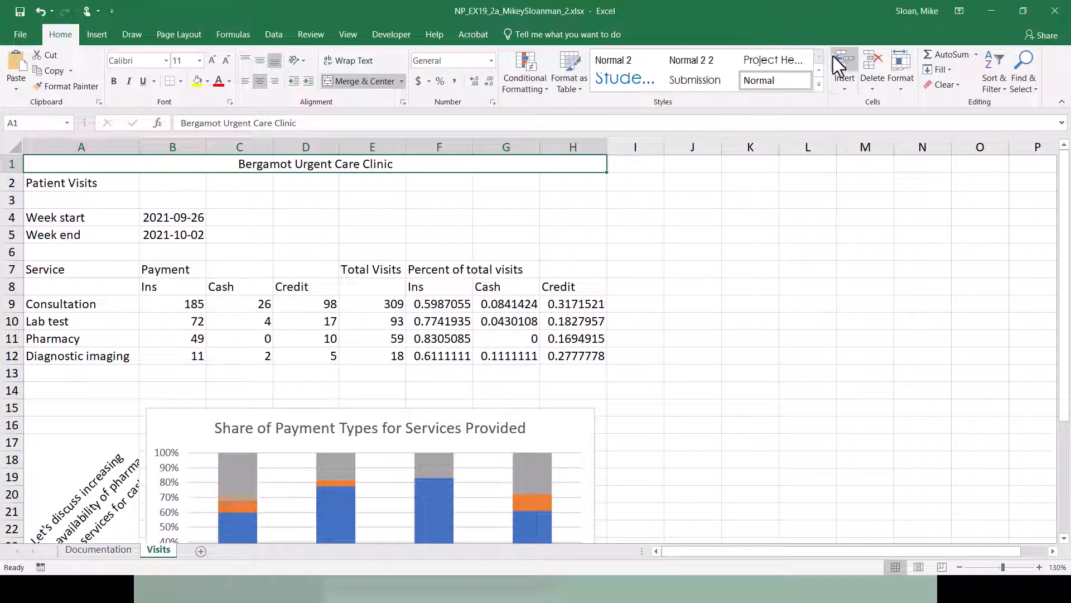
{"action": "left_click", "coordinate": [819, 85]}
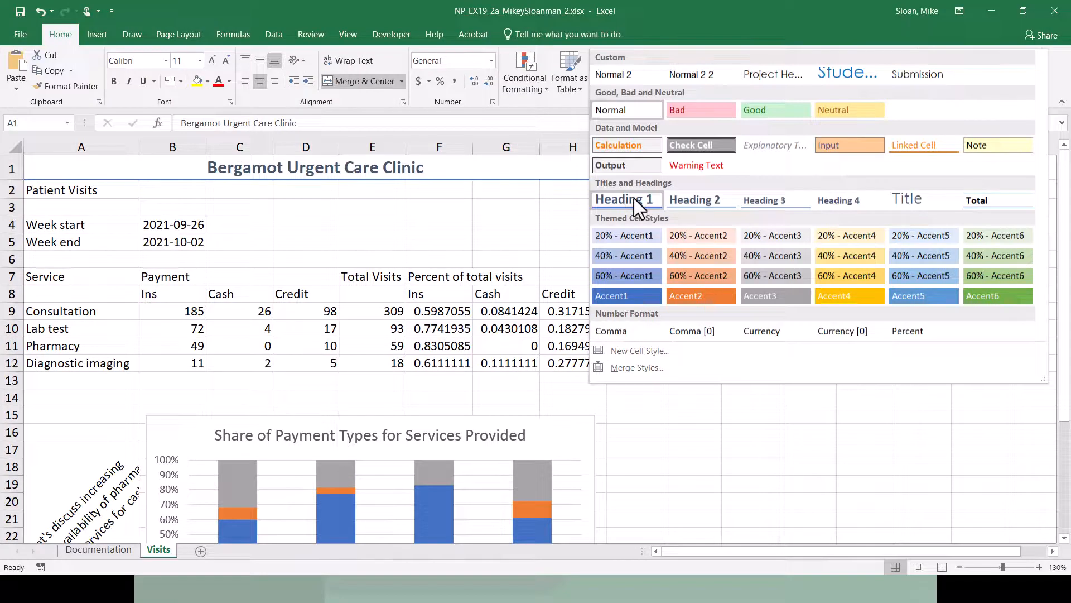
{"action": "left_click", "coordinate": [635, 199]}
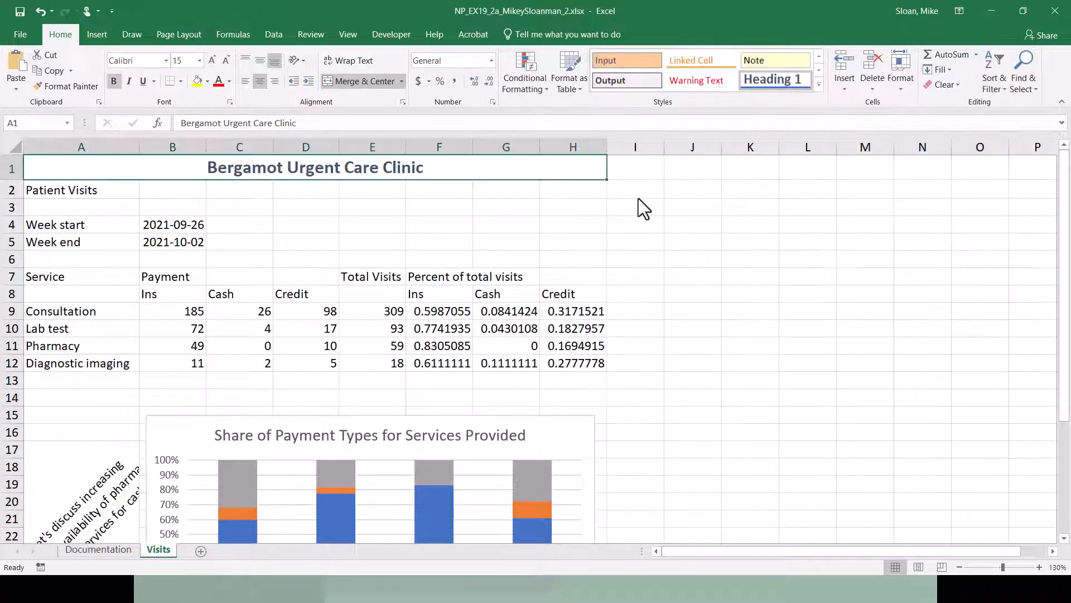
{"action": "left_click", "coordinate": [504, 215]}
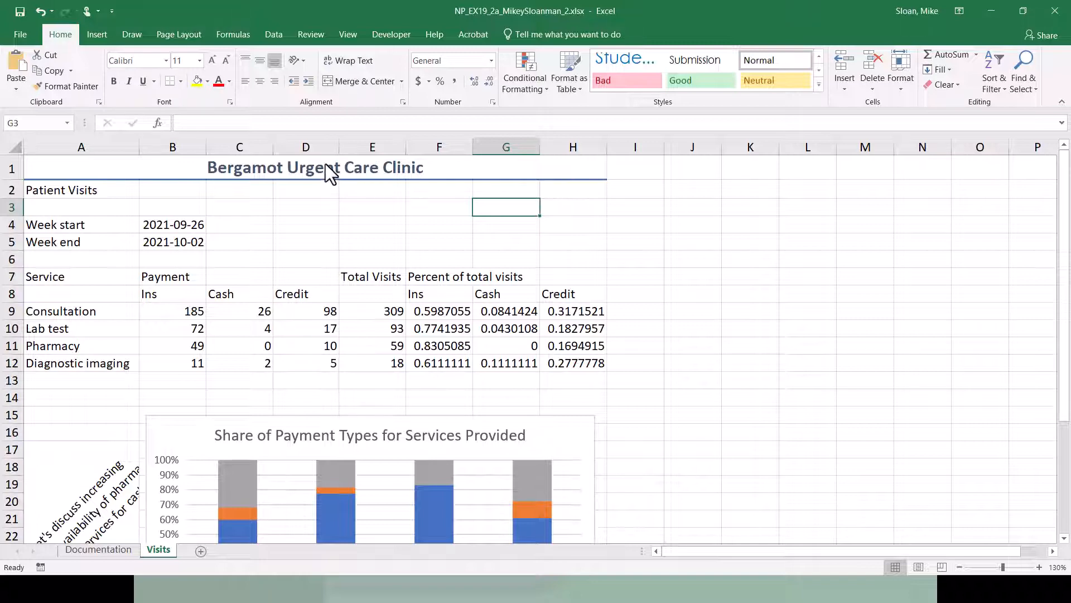
{"action": "left_click", "coordinate": [279, 166]}
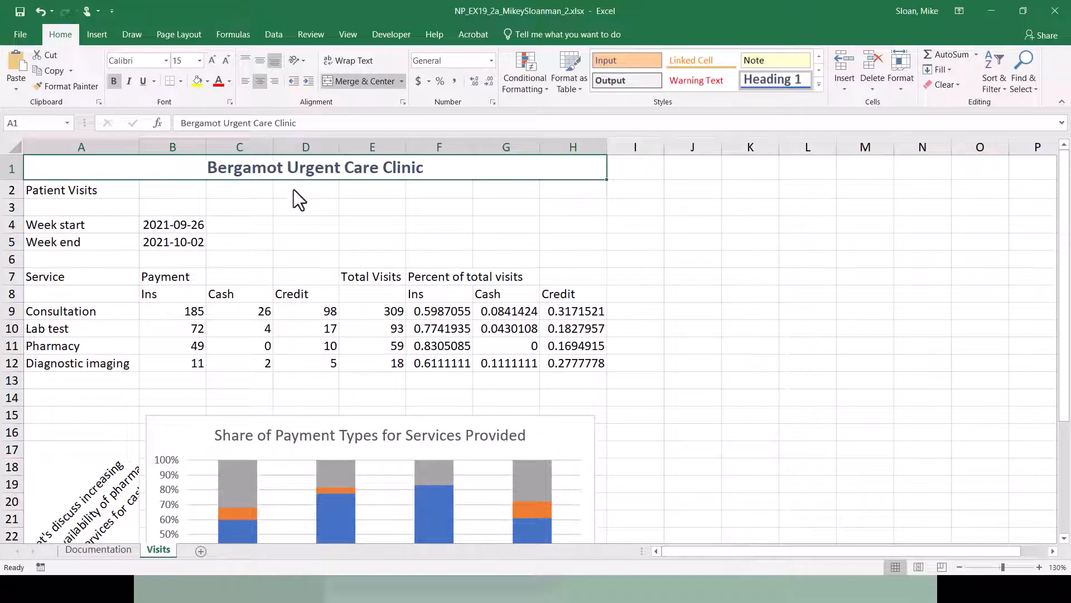
{"action": "left_click", "coordinate": [294, 189]}
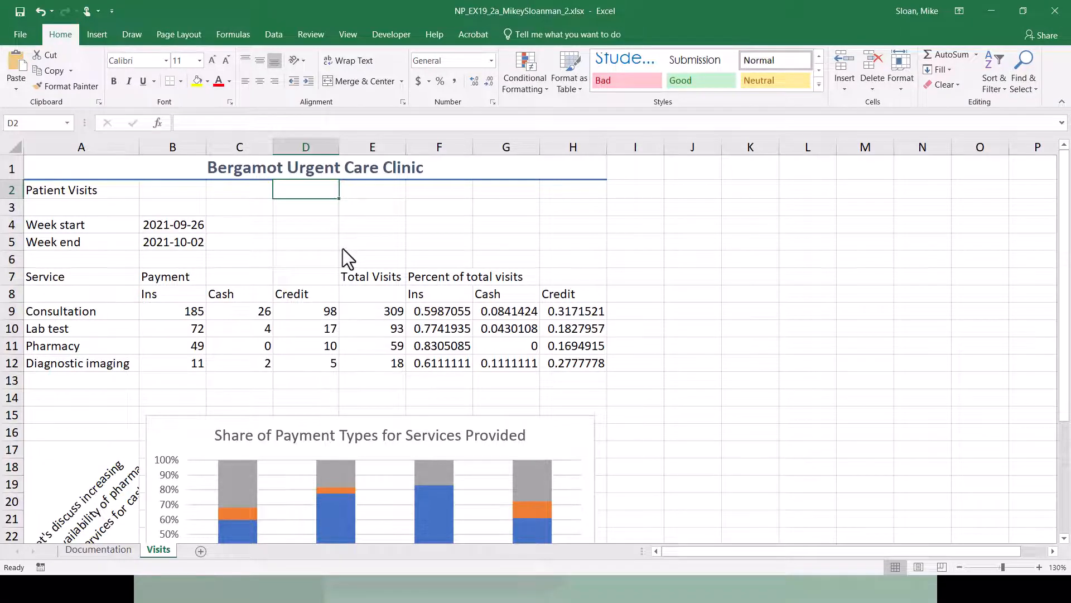
Switch to the Word instructions and read step 4 about the range A2:H2
{"action": "key", "text": "alt+Tab"}
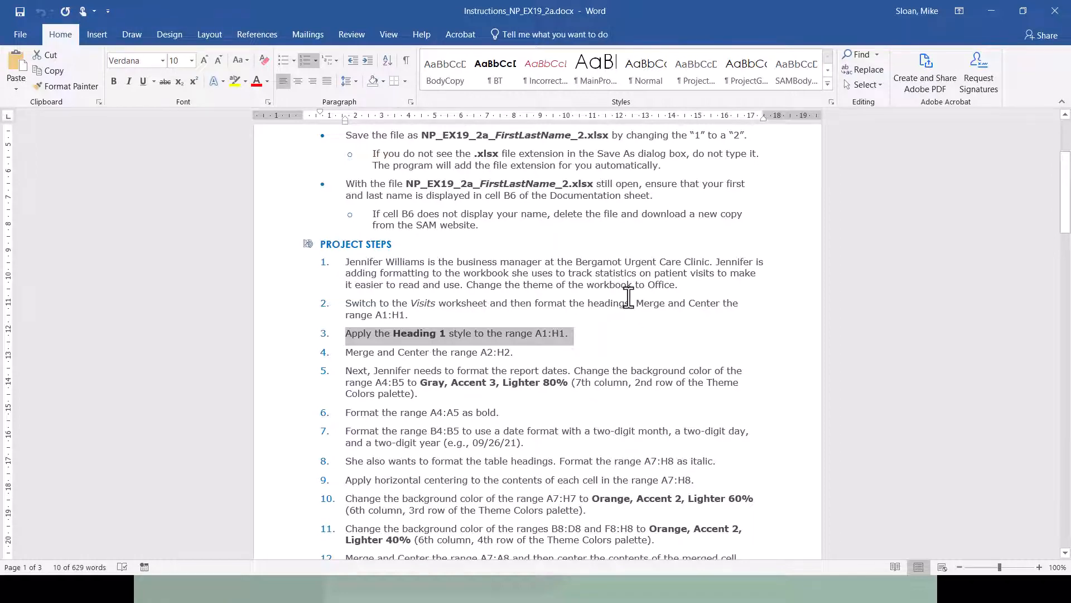
{"action": "scroll", "coordinate": [345, 301], "scroll_direction": "down", "scroll_amount": 2}
{"action": "left_click_drag", "start_coordinate": [345, 293], "coordinate": [550, 296]}
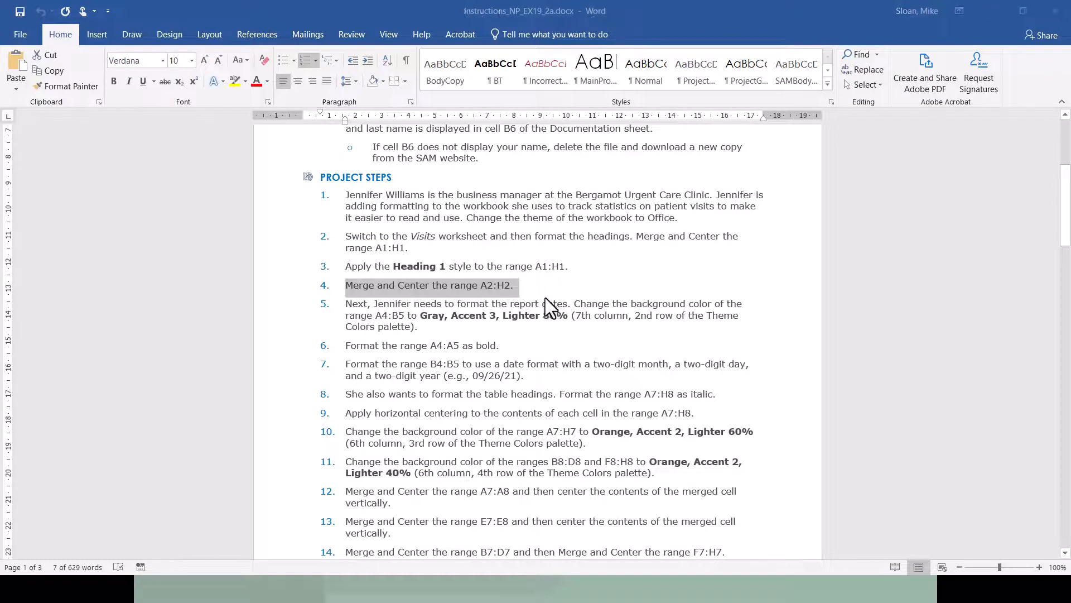
Return to the workbook in Excel and merge and center the Patient Visits subtitle across the range A2:H2
{"action": "key", "text": "alt+Tab"}
{"action": "left_click", "coordinate": [102, 191]}
{"action": "left_click_drag", "start_coordinate": [101, 191], "coordinate": [572, 194]}
{"action": "left_click", "coordinate": [359, 83]}
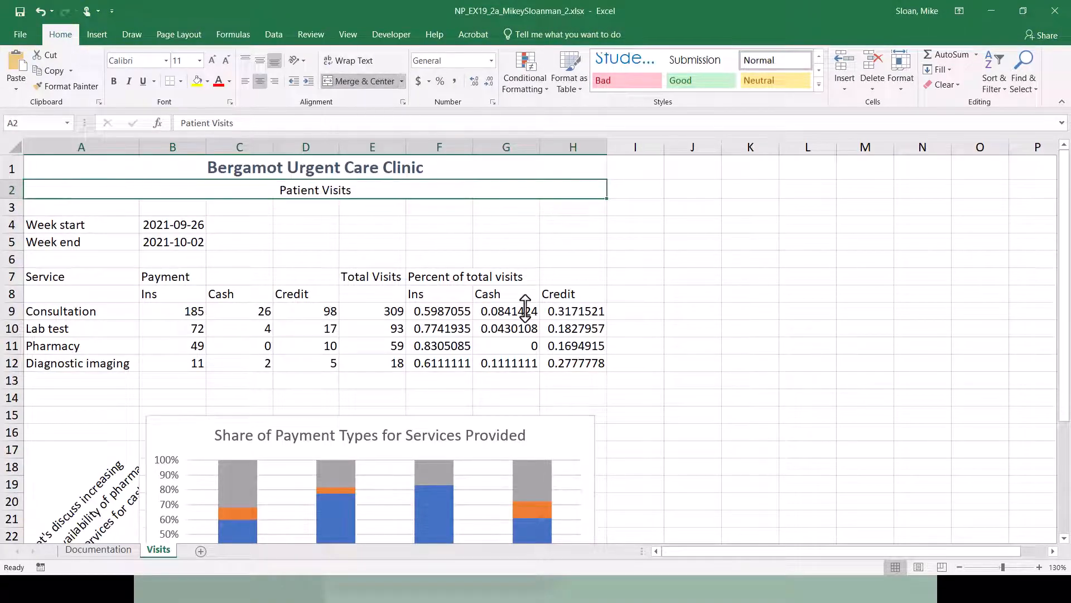
Switch to the Word instructions and read step 5 on the background color for A4:B5, including its Theme Colors palette position
{"action": "key", "text": "alt+Tab"}
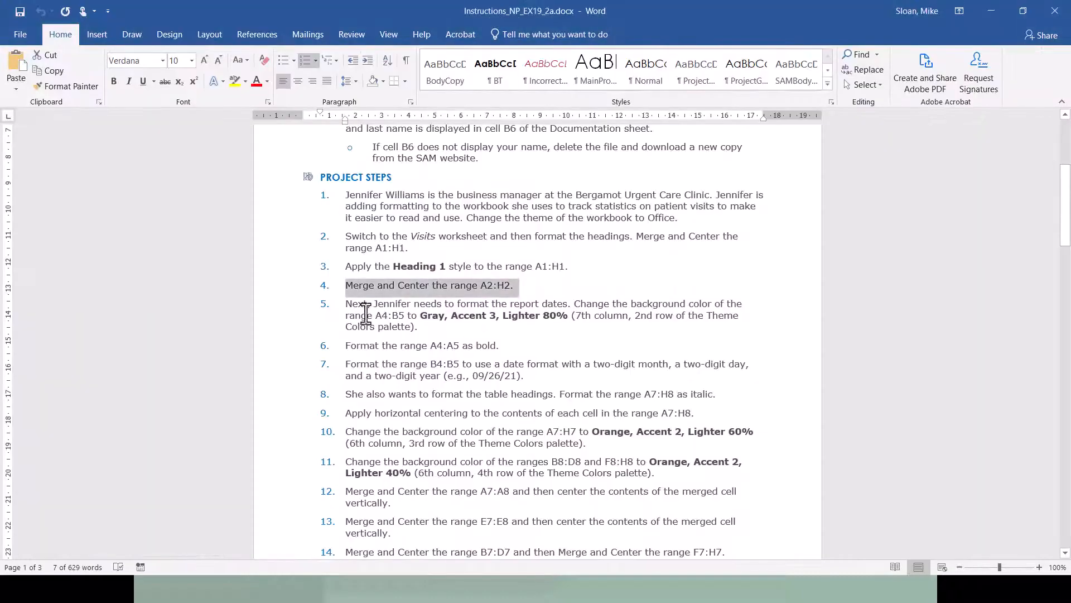
{"action": "left_click_drag", "start_coordinate": [346, 303], "coordinate": [441, 331]}
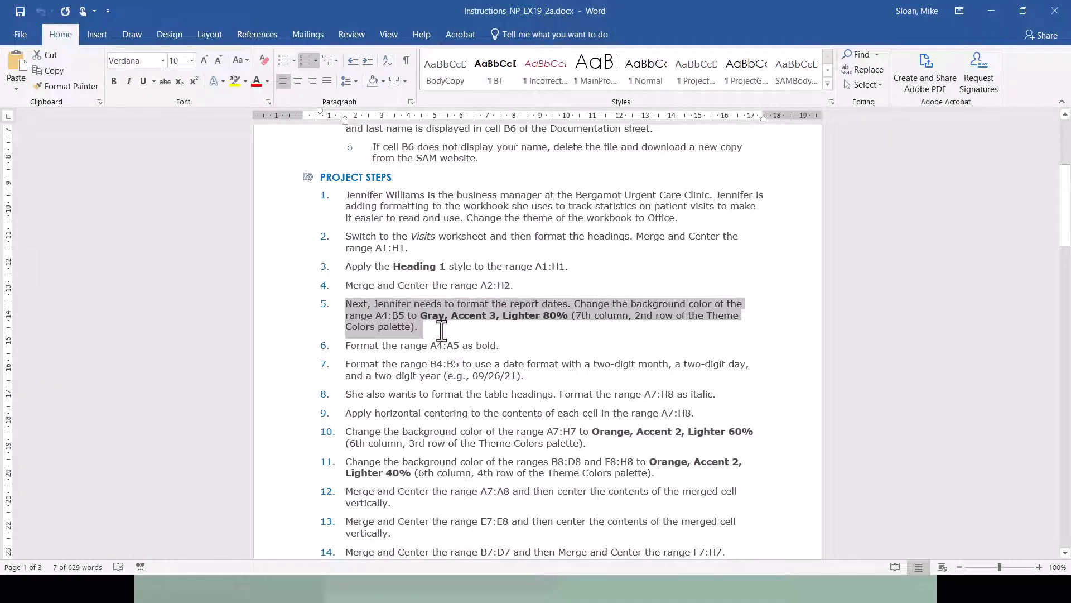
{"action": "left_click", "coordinate": [557, 339]}
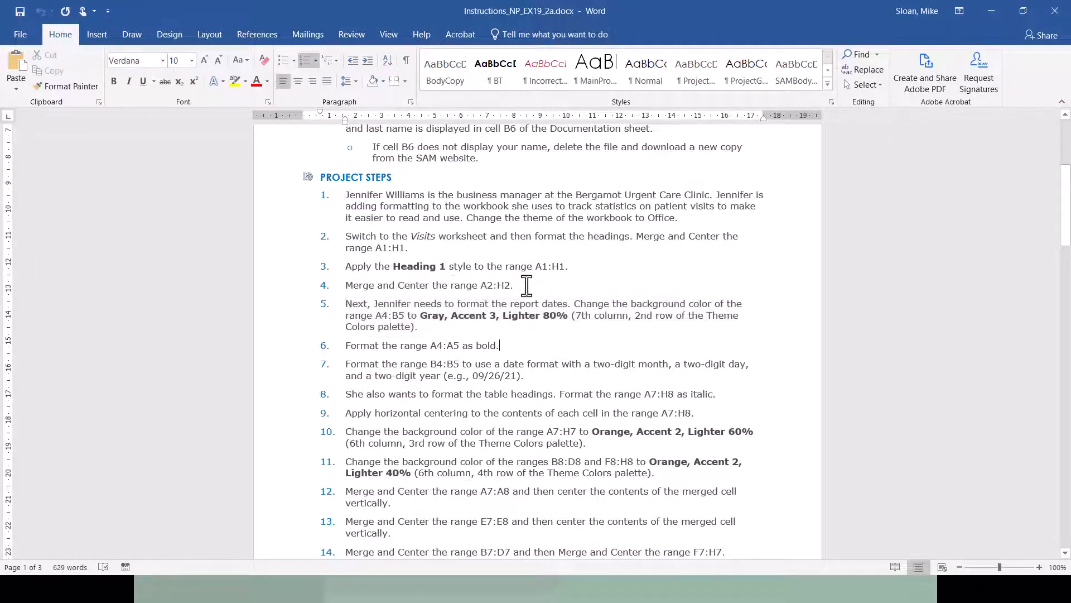
{"action": "left_click_drag", "start_coordinate": [527, 285], "coordinate": [318, 280]}
{"action": "left_click", "coordinate": [448, 338]}
{"action": "scroll", "coordinate": [443, 335], "scroll_direction": "down", "scroll_amount": 2}
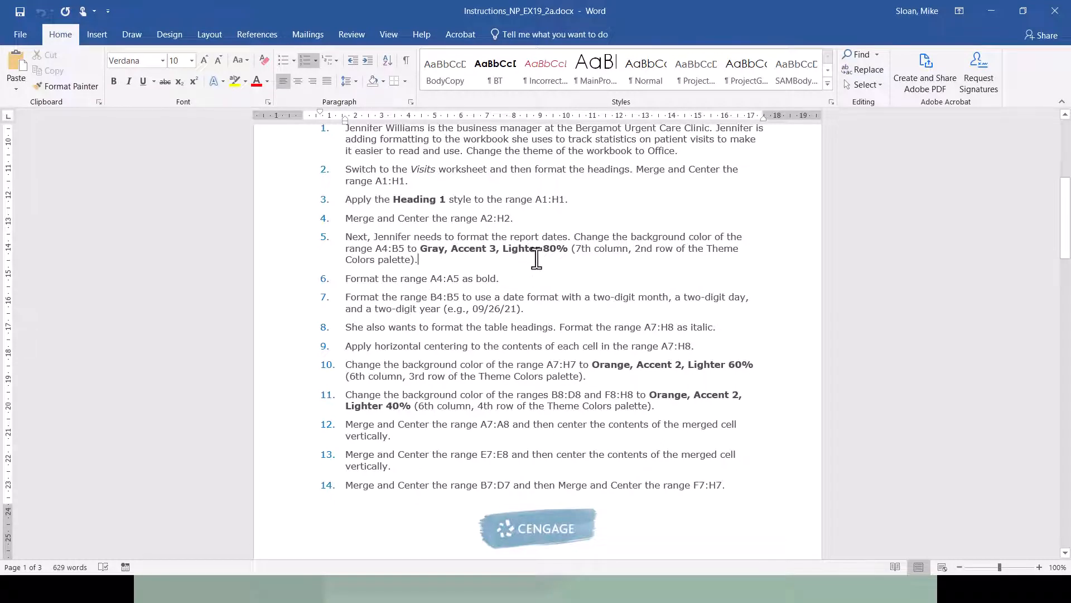
{"action": "left_click", "coordinate": [574, 249], "text": "shift"}
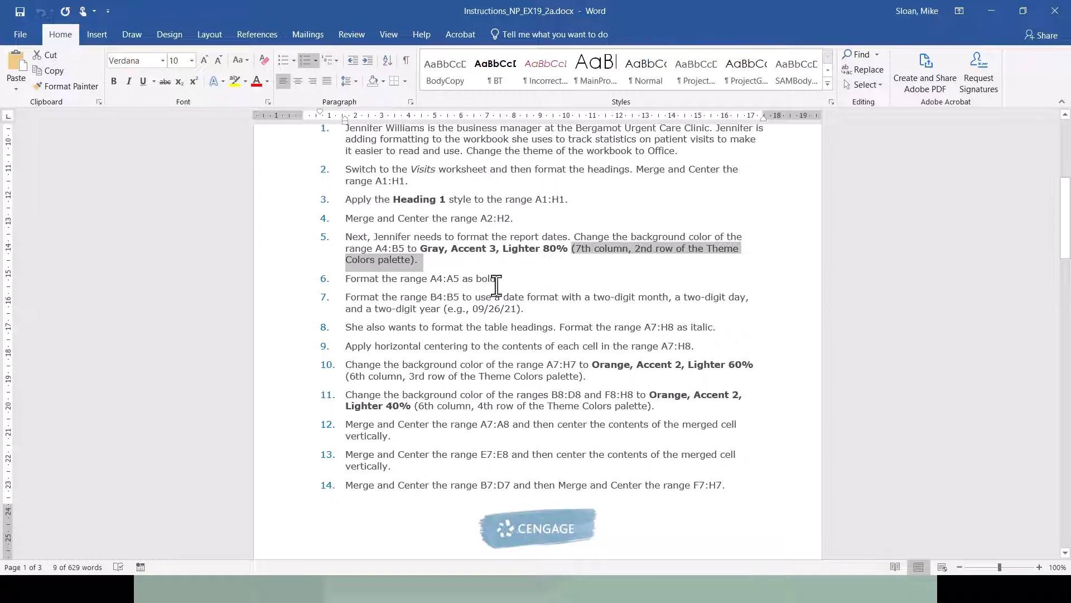
Reread the Office theme instruction in step 1 and return to the background color instruction in step 5
{"action": "scroll", "coordinate": [490, 285], "scroll_direction": "up", "scroll_amount": 3}
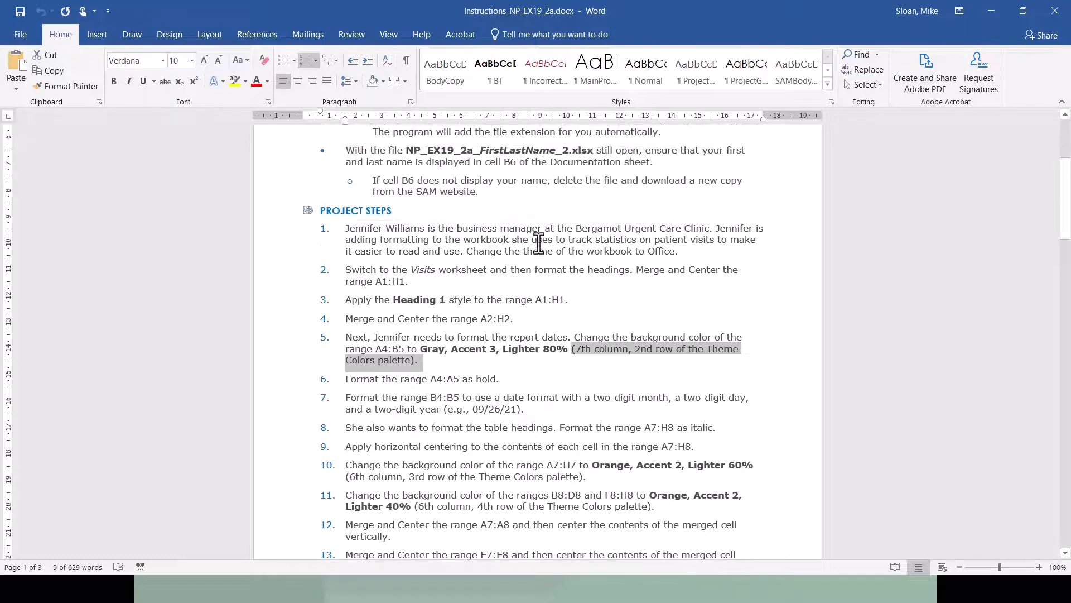
{"action": "left_click_drag", "start_coordinate": [468, 249], "coordinate": [692, 253]}
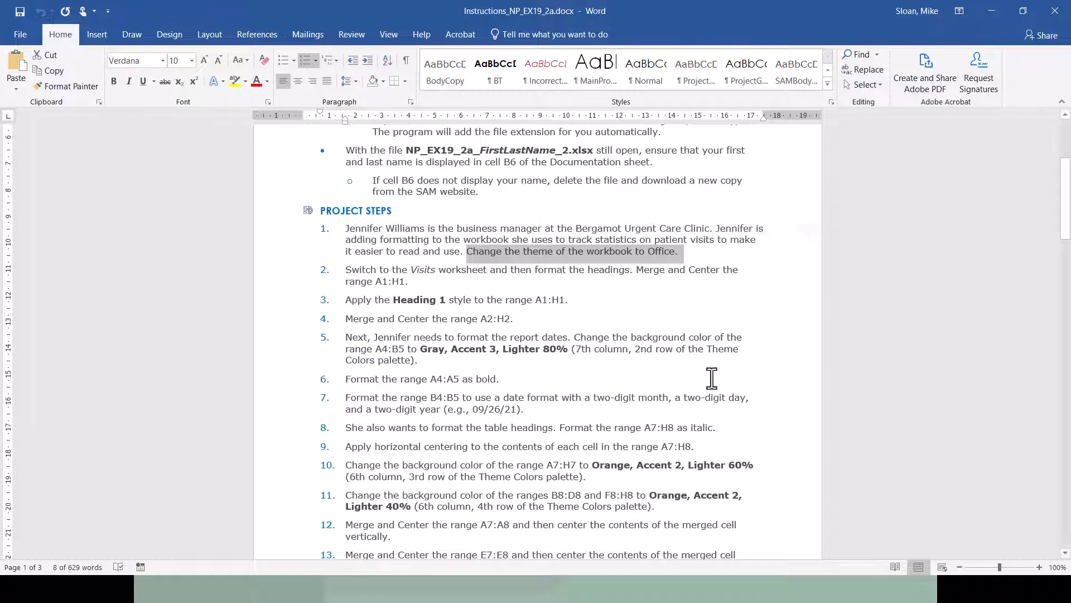
{"action": "scroll", "coordinate": [516, 279], "scroll_direction": "down", "scroll_amount": 1}
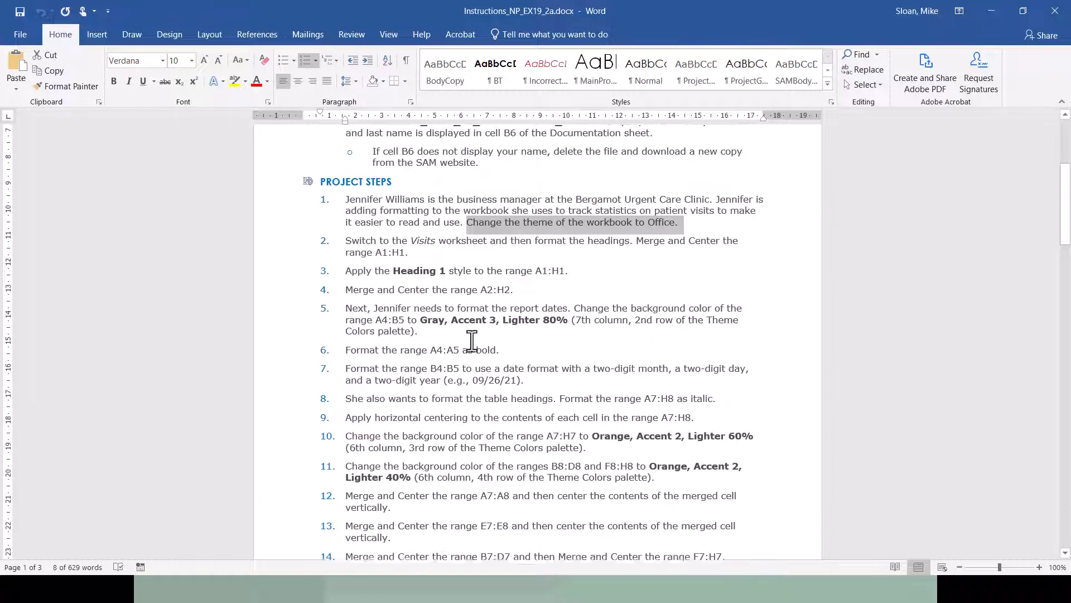
{"action": "left_click", "coordinate": [452, 334]}
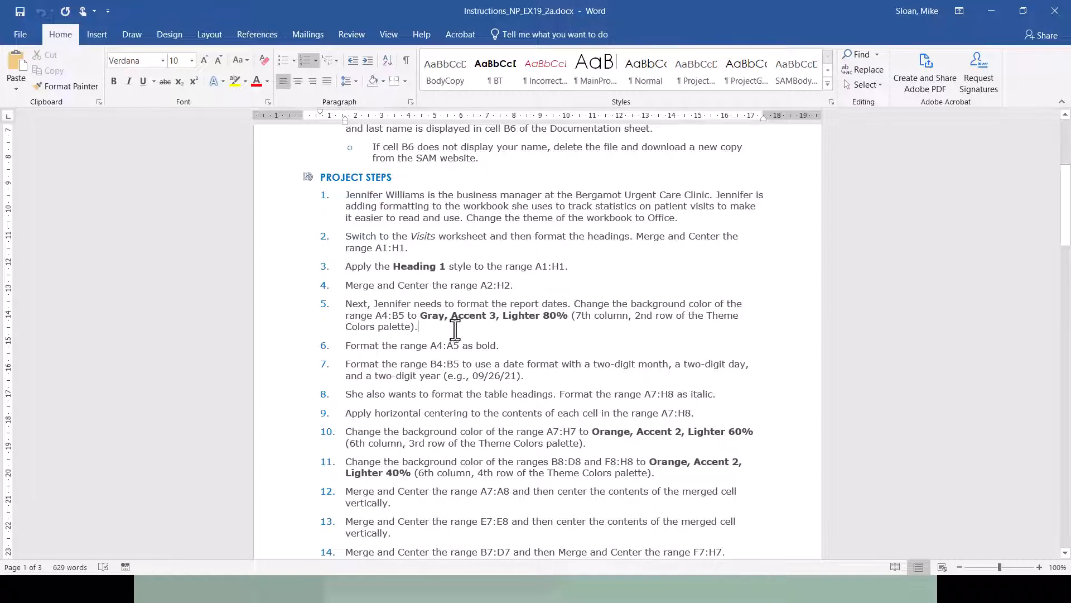
Return to the workbook in Excel and fill the range A4:B5 with Gray, Accent 3, Lighter 80%, rechecking the color in the Word instructions
{"action": "key", "text": "alt+Tab"}
{"action": "key", "text": "alt+Tab"}
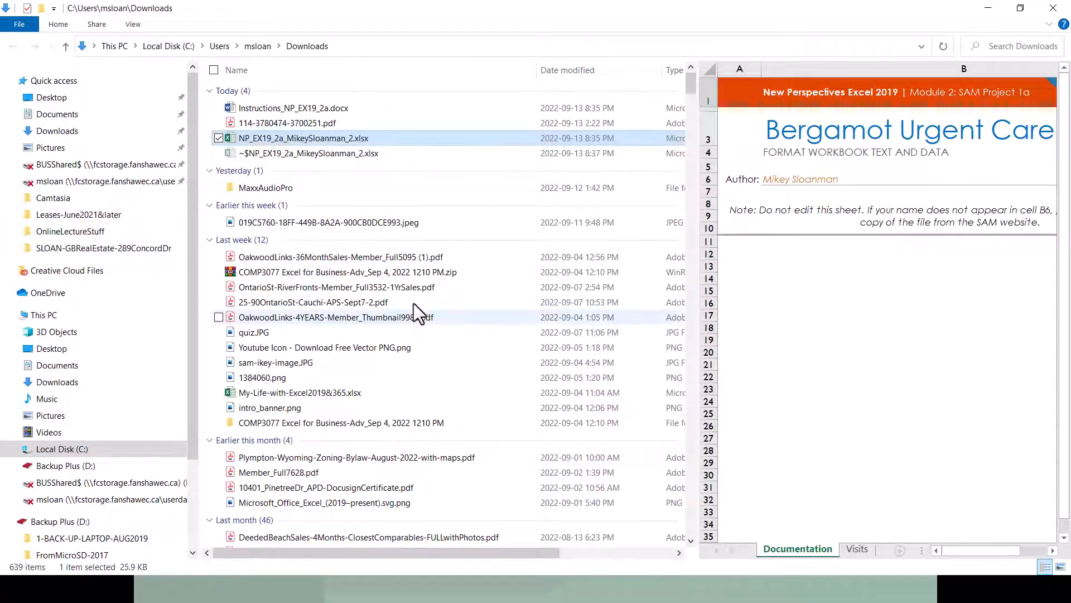
{"action": "key", "text": "alt+Tab"}
{"action": "key", "text": "alt+Tab"}
{"action": "key", "text": "alt+Tab"}
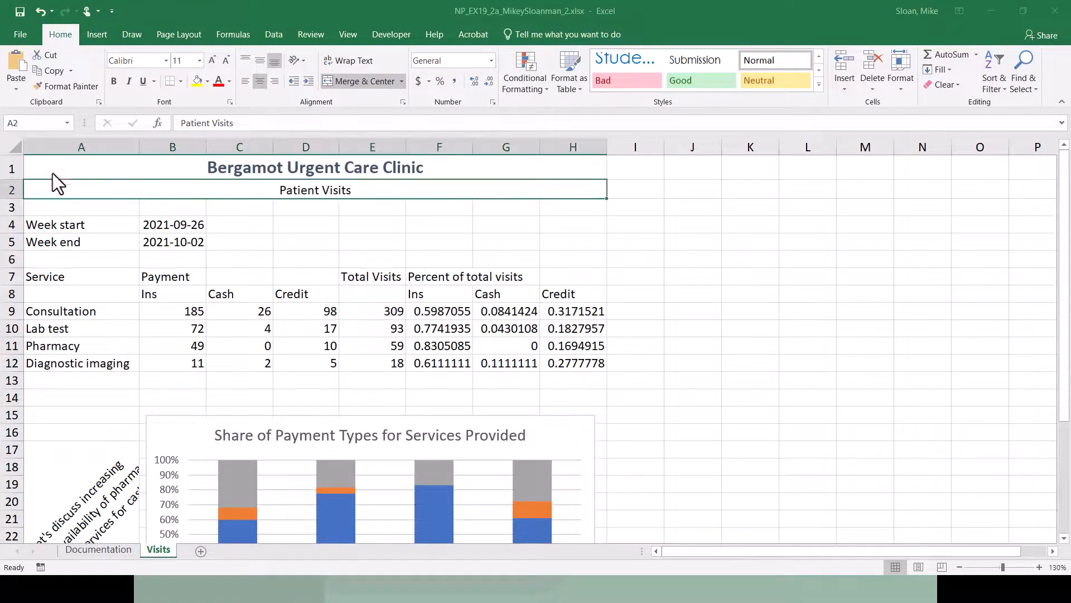
{"action": "left_click", "coordinate": [46, 223]}
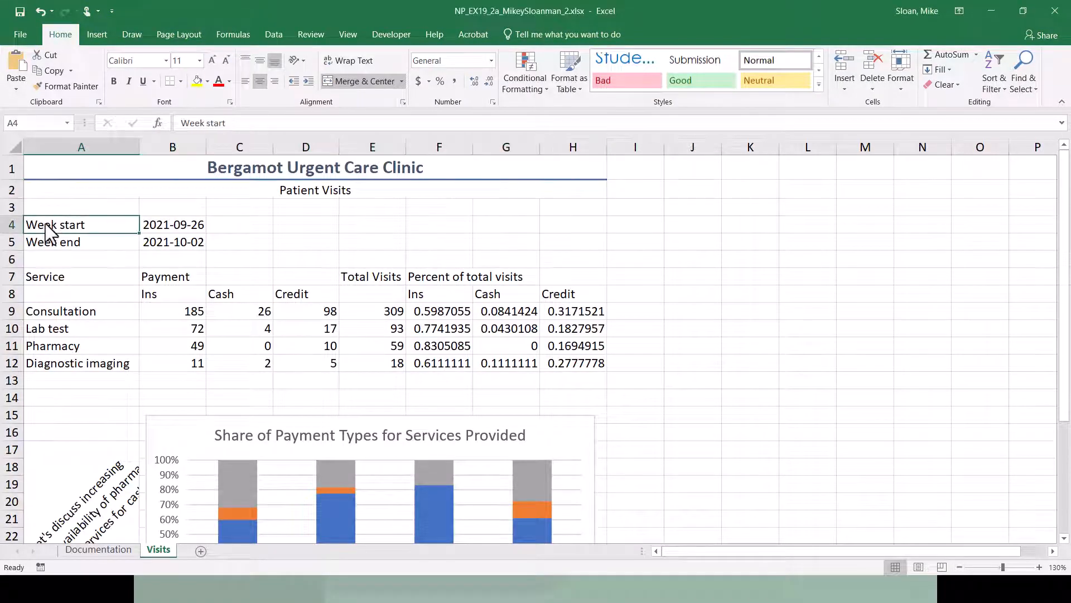
{"action": "left_click_drag", "start_coordinate": [46, 223], "coordinate": [152, 249]}
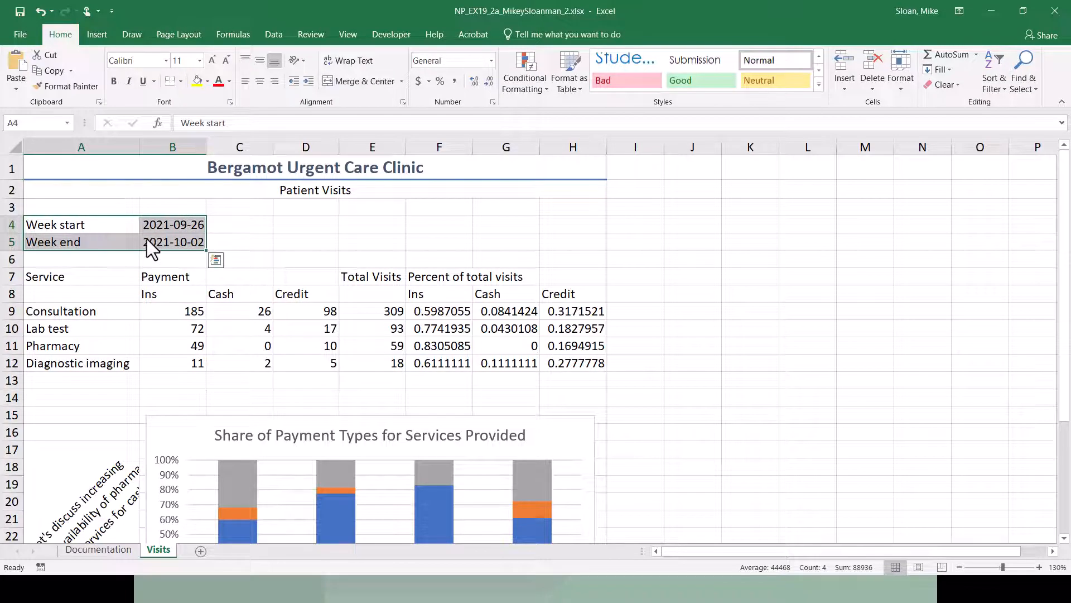
{"action": "left_click", "coordinate": [36, 124]}
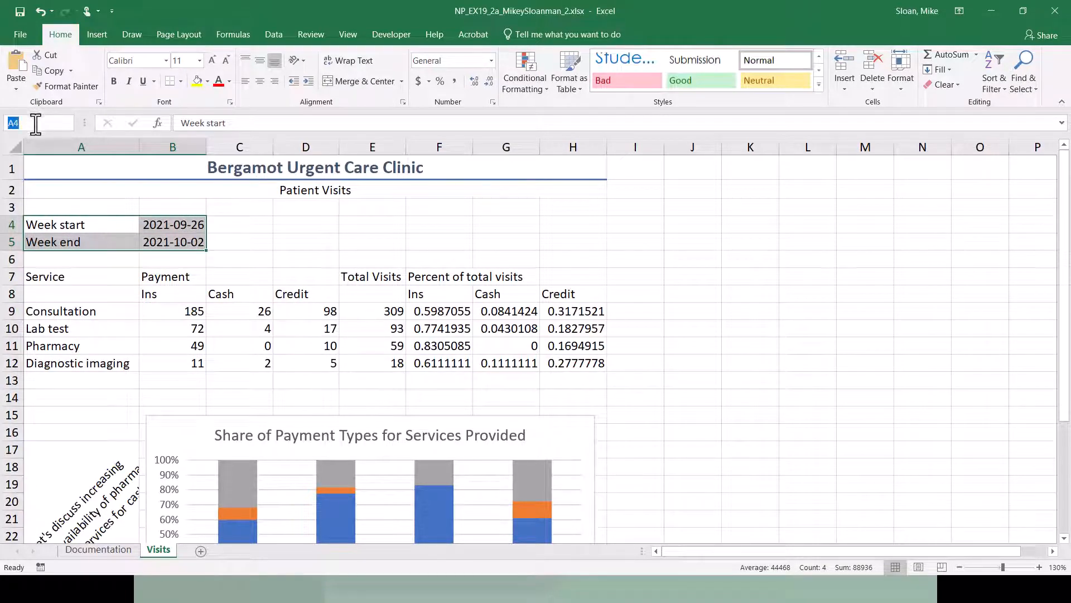
{"action": "left_click_drag", "start_coordinate": [81, 230], "coordinate": [175, 246]}
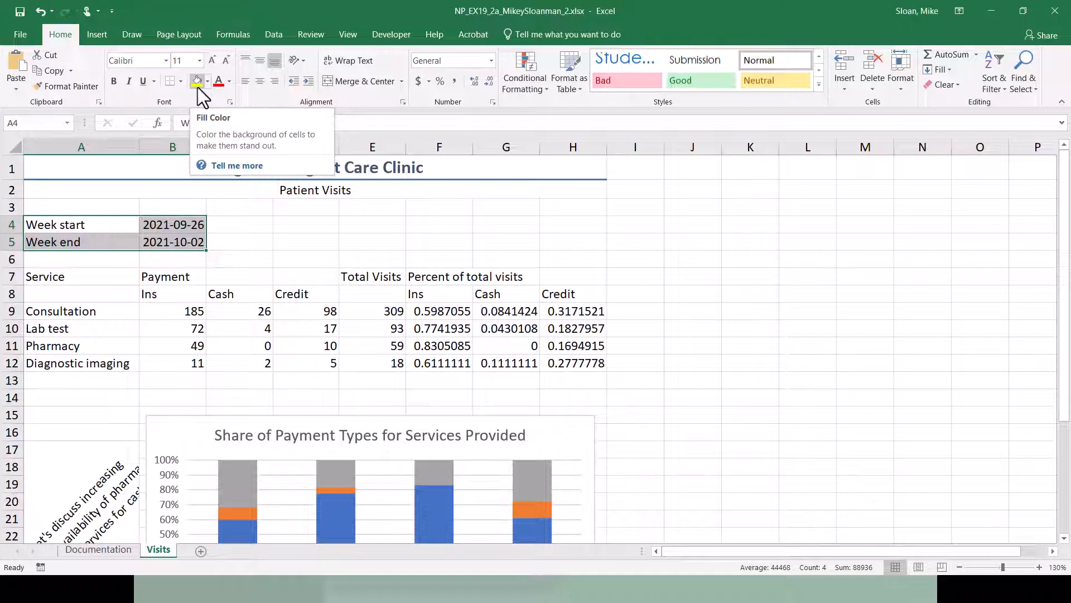
{"action": "left_click", "coordinate": [207, 83]}
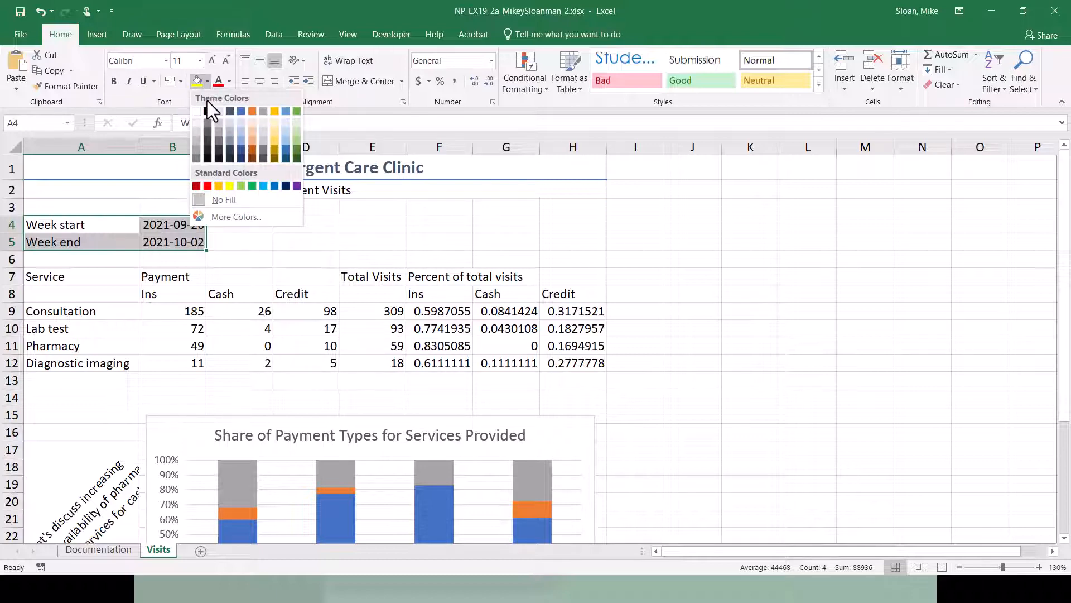
{"action": "key", "text": "alt+Tab"}
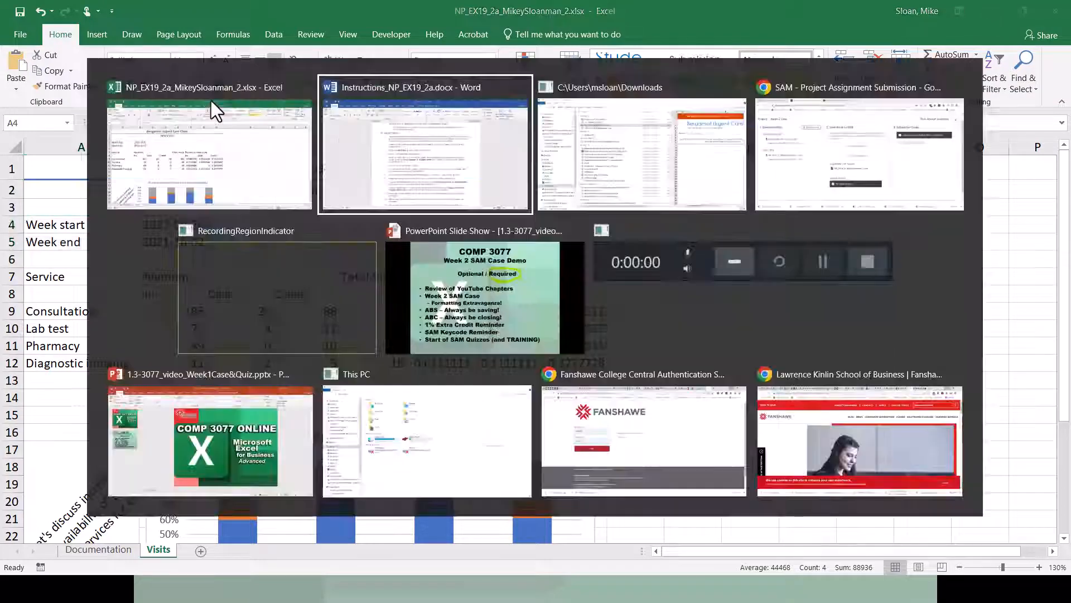
{"action": "key", "text": "alt+Tab"}
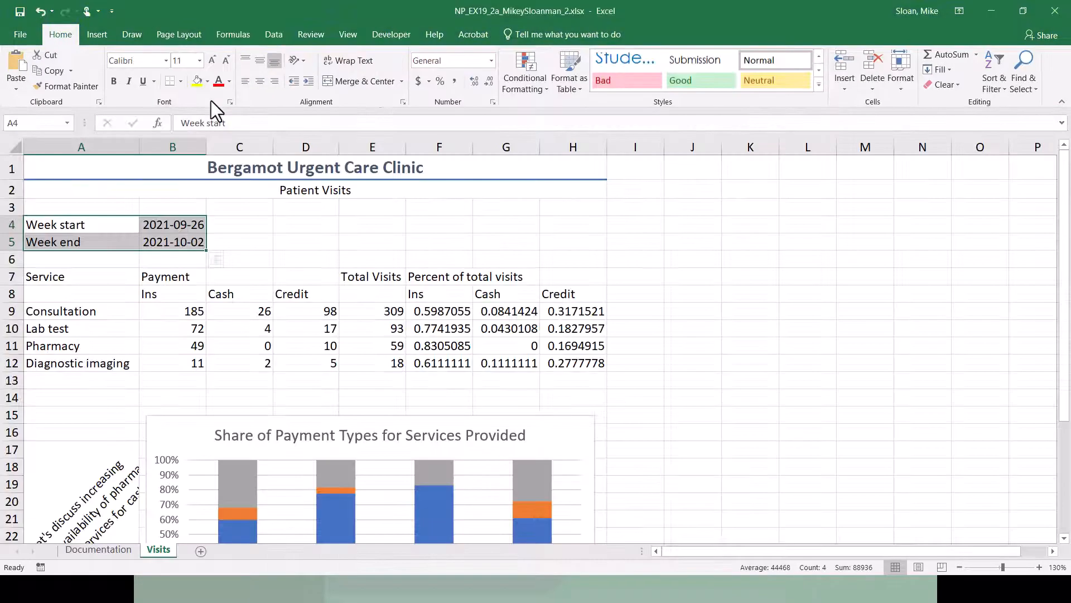
{"action": "left_click", "coordinate": [207, 82]}
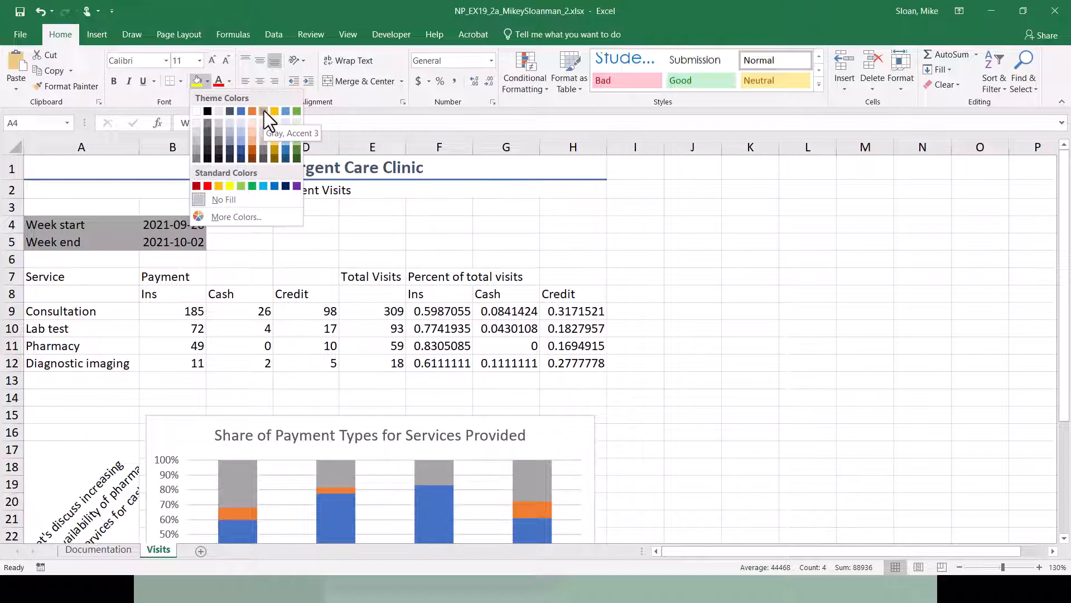
{"action": "key", "text": "alt+Tab"}
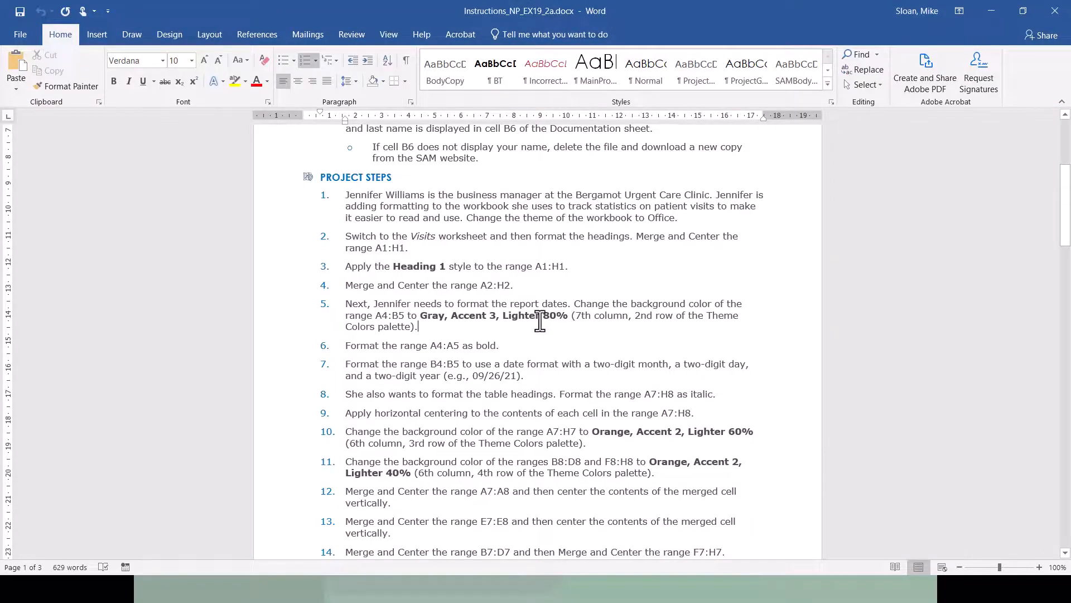
{"action": "key", "text": "alt+Tab"}
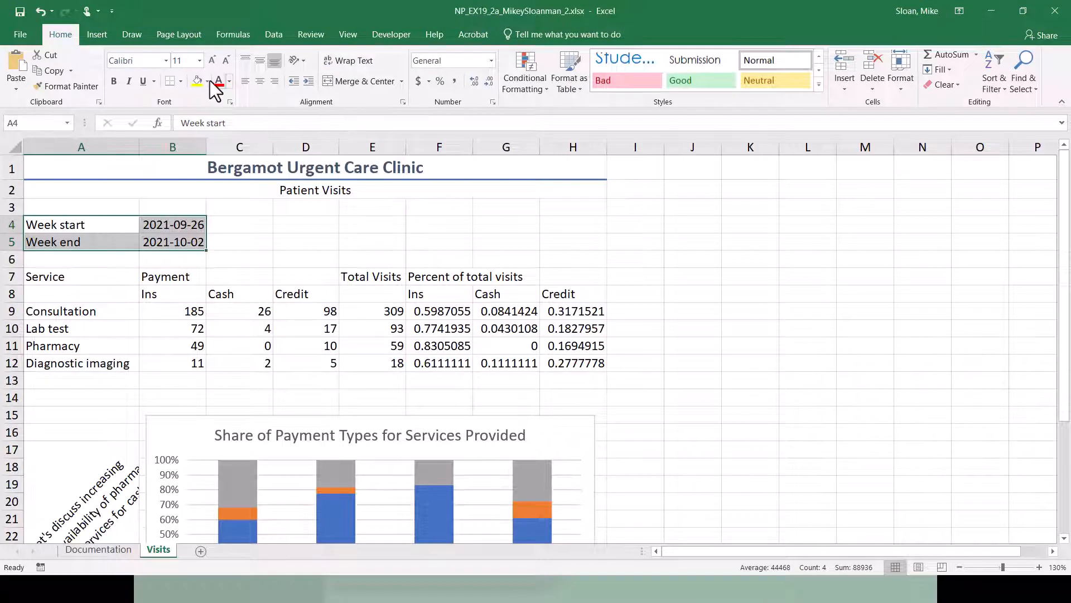
{"action": "left_click", "coordinate": [206, 80]}
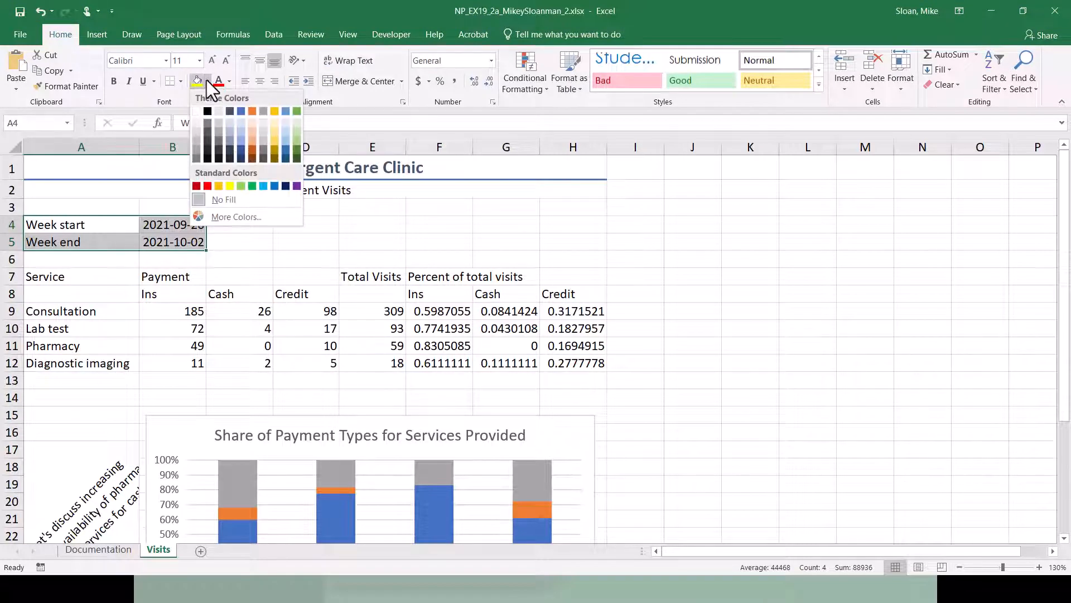
{"action": "left_click", "coordinate": [264, 121]}
Switch to the Word instructions, recheck the Theme Colors palette position in step 5 and read step 6 on bold formatting
{"action": "key", "text": "alt+Tab"}
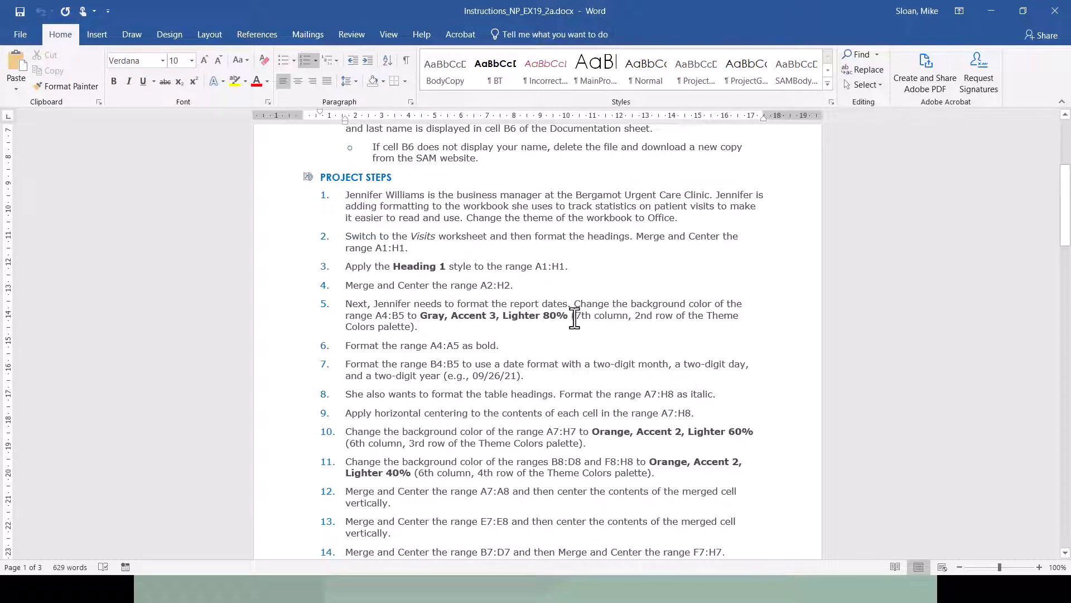
{"action": "left_click_drag", "start_coordinate": [573, 317], "coordinate": [574, 330]}
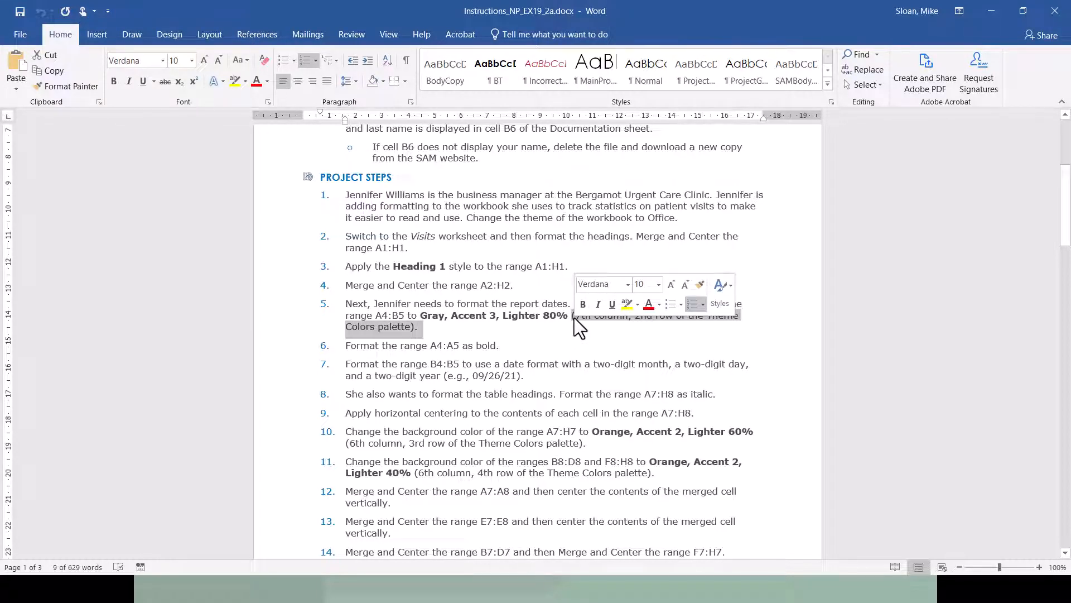
{"action": "left_click", "coordinate": [501, 344]}
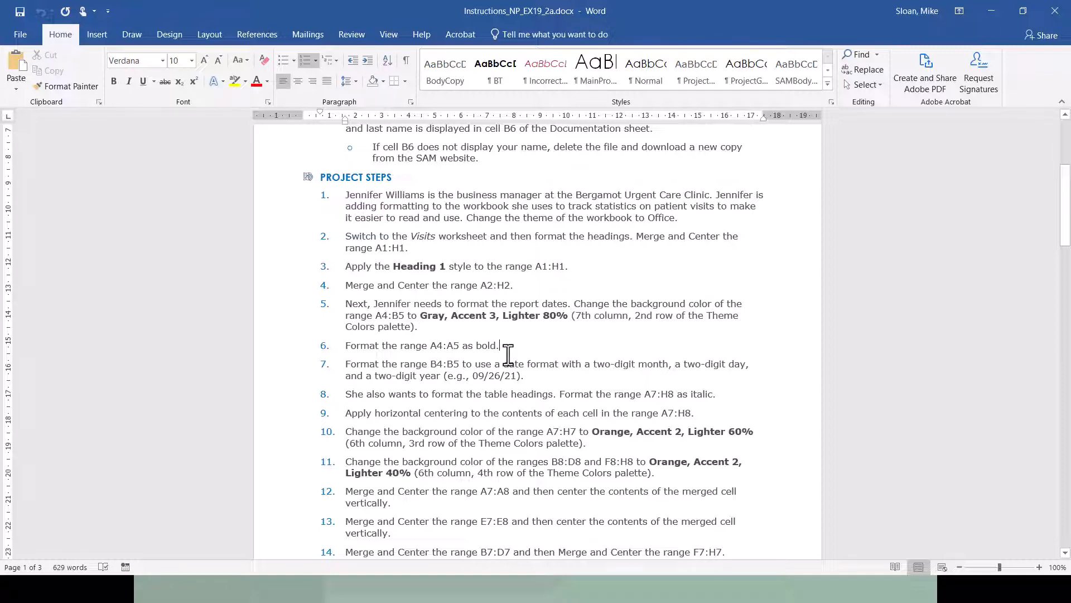
Return to the workbook in Excel and bold the range A4:B5, glancing back at the Word instructions
{"action": "key", "text": "alt+Tab"}
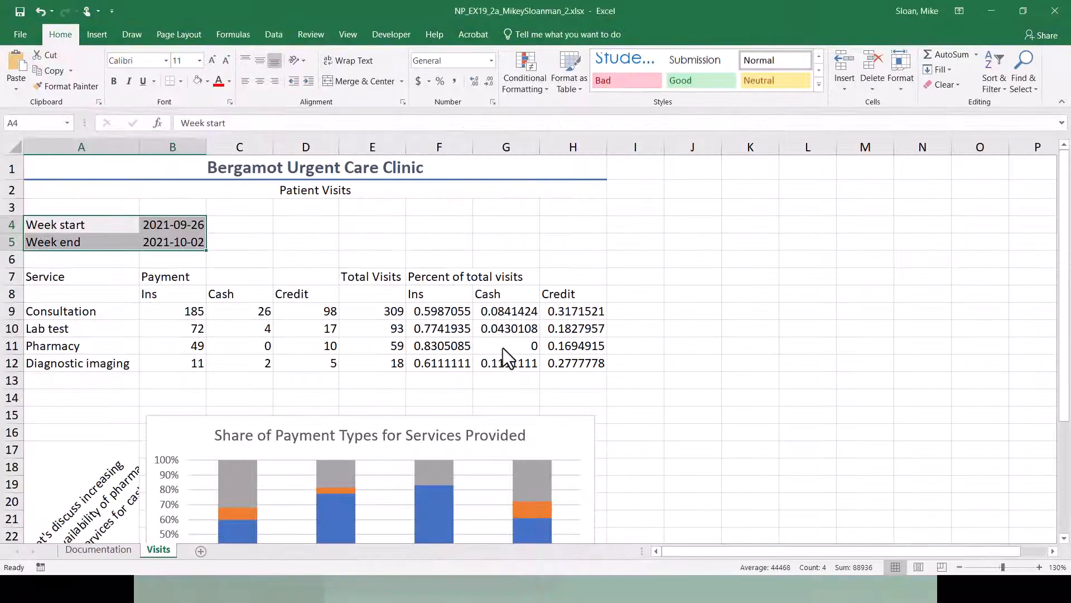
{"action": "key", "text": "ctrl+b"}
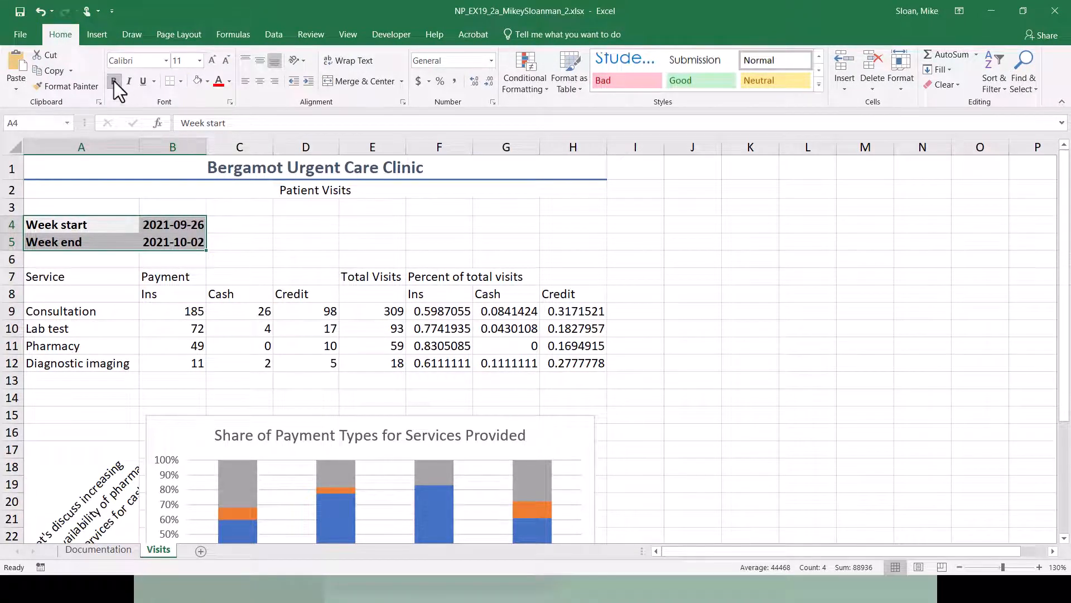
{"action": "key", "text": "alt+Tab"}
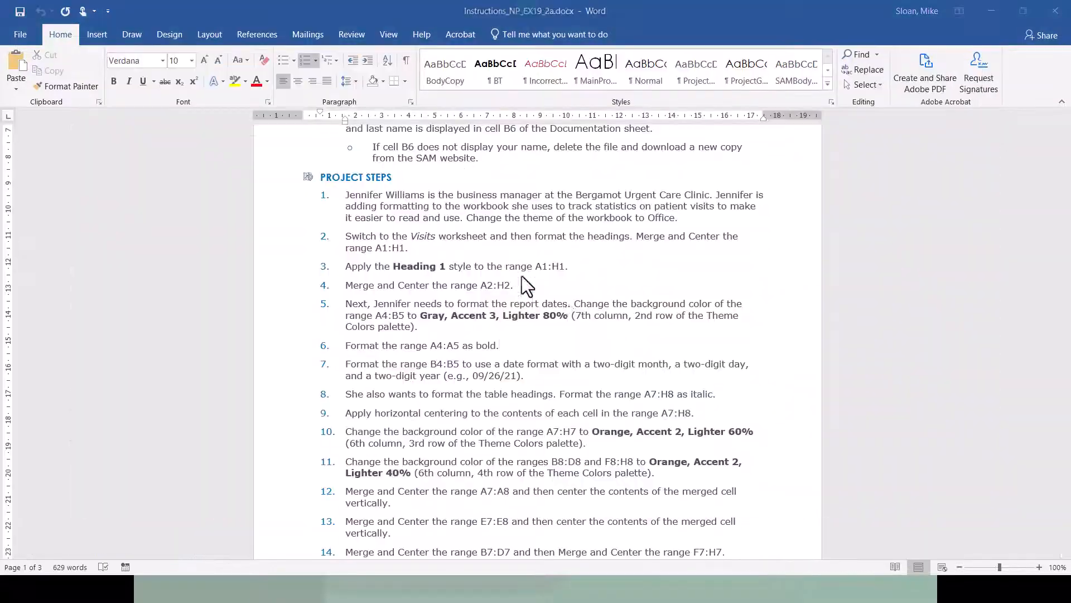
{"action": "key", "text": "alt+Tab"}
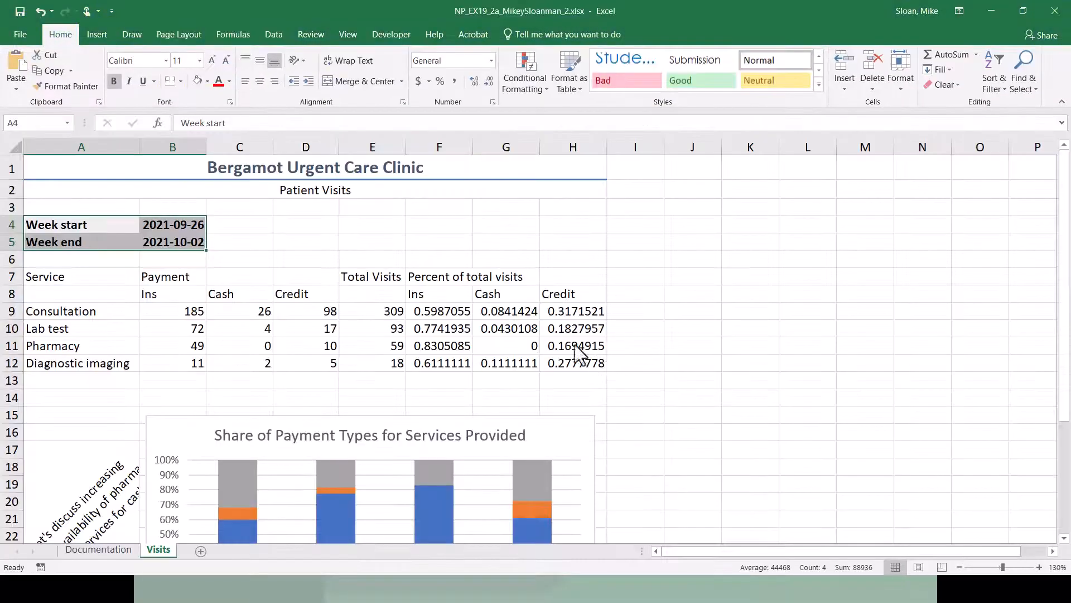
Switch to the Word instructions and read step 7 on the date format for B4:B5, highlighting the sample date 09/26/21
{"action": "key", "text": "alt+Tab"}
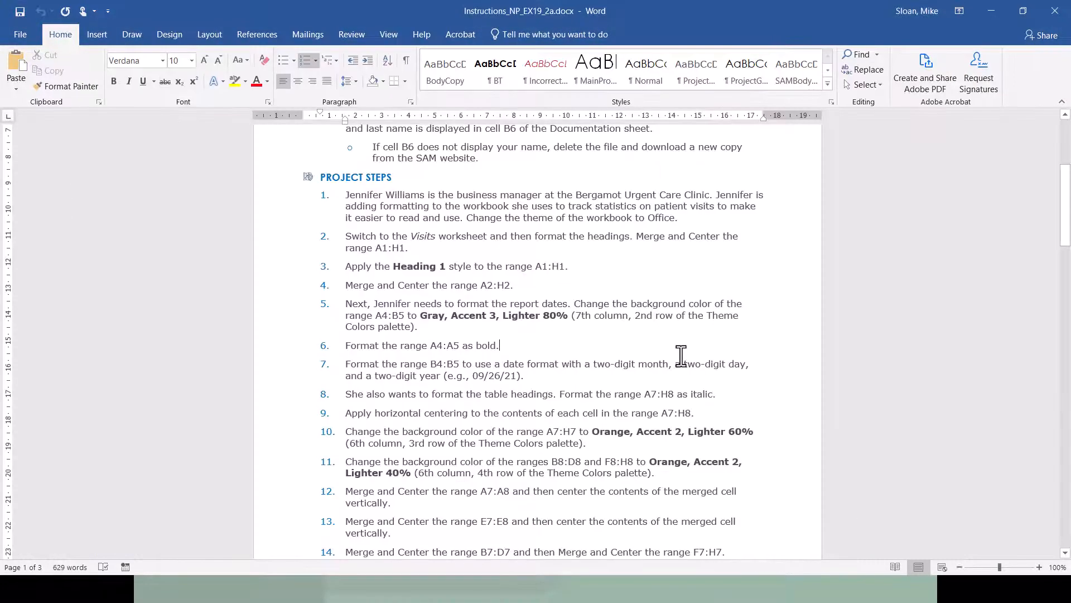
{"action": "scroll", "coordinate": [603, 371], "scroll_direction": "down", "scroll_amount": 1}
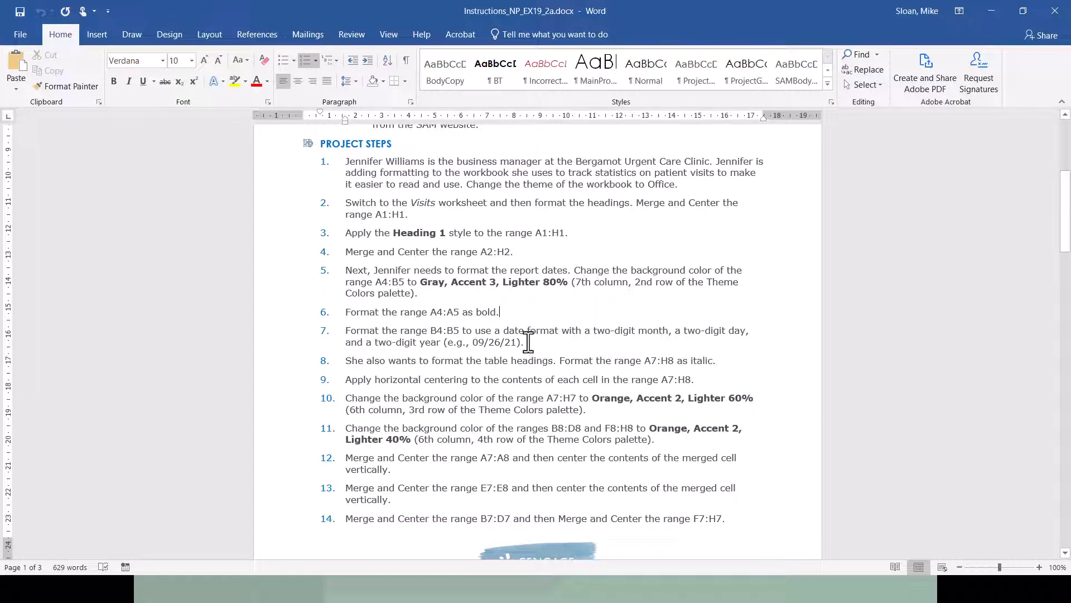
{"action": "left_click_drag", "start_coordinate": [517, 343], "coordinate": [472, 343]}
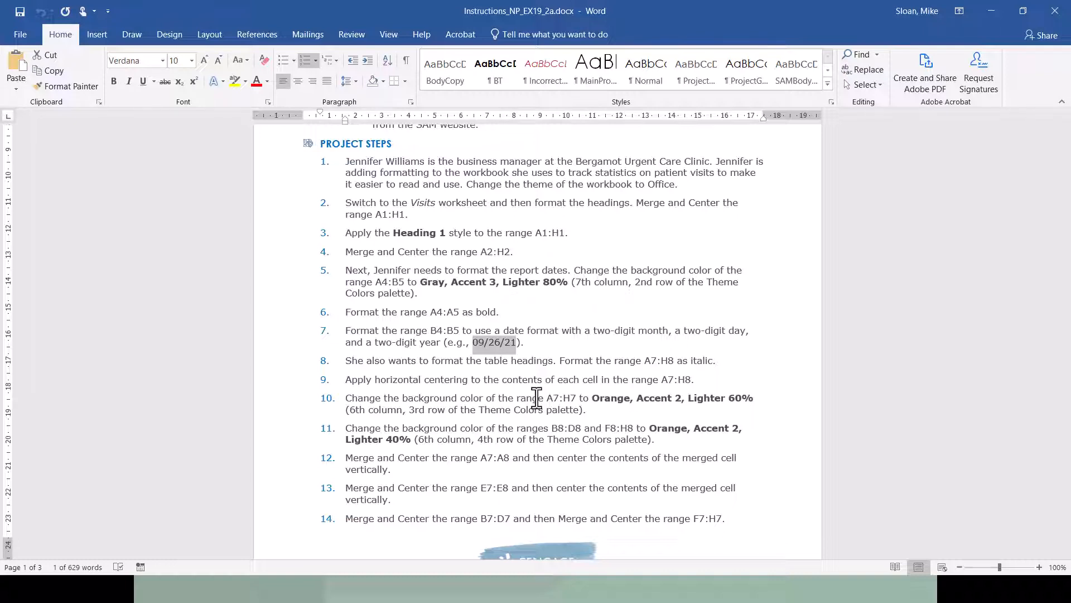
Return to the workbook in Excel, select the dates in B4:B5 and open their Format Cells number settings
{"action": "key", "text": "alt+Tab"}
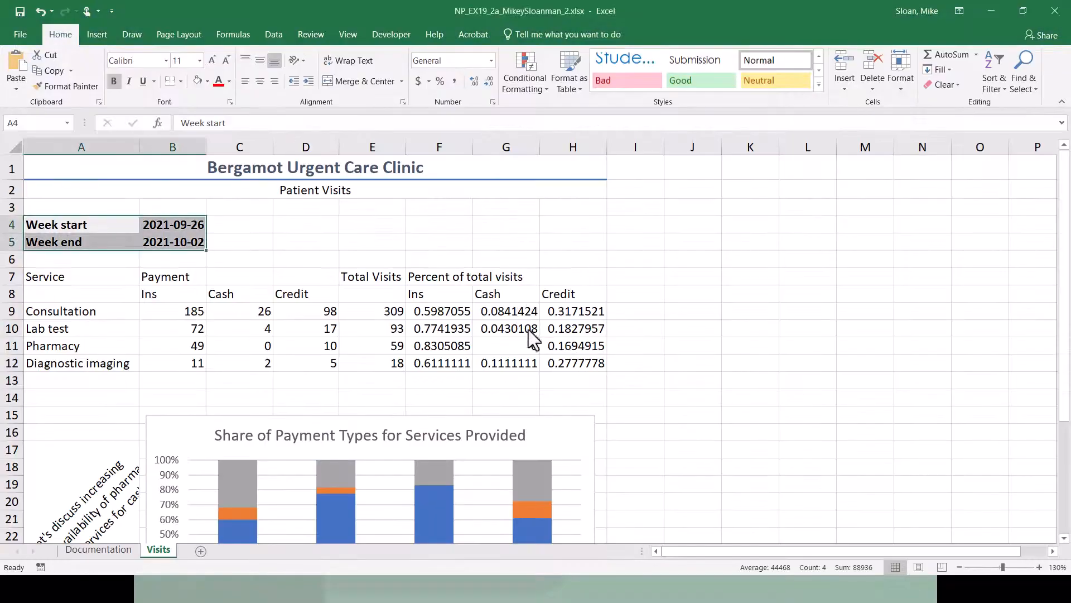
{"action": "key", "text": "ctrl+v"}
{"action": "key", "text": "alt+Tab"}
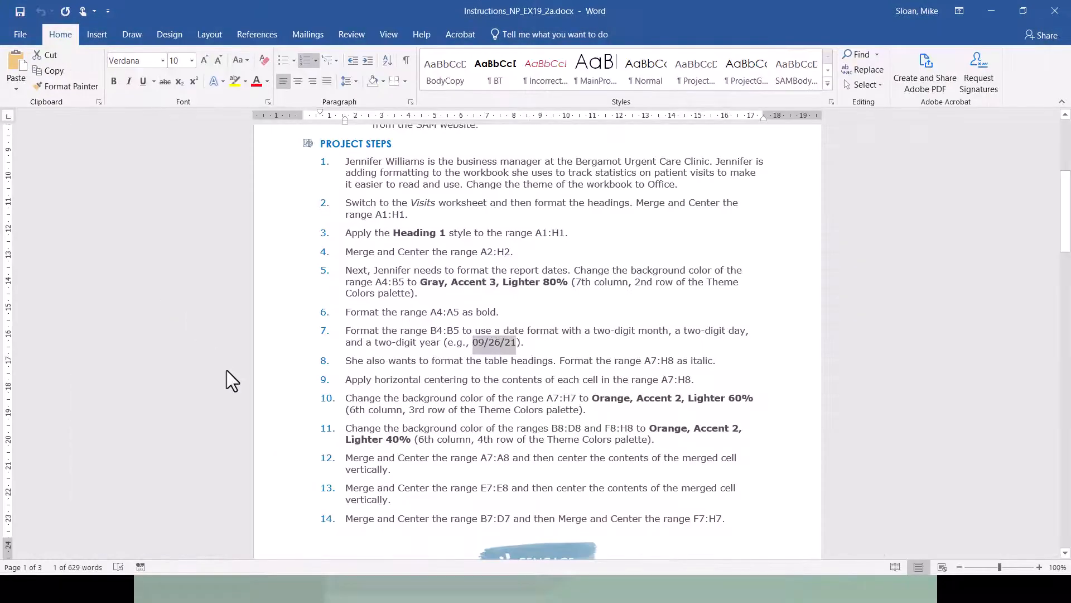
{"action": "key", "text": "alt+Tab"}
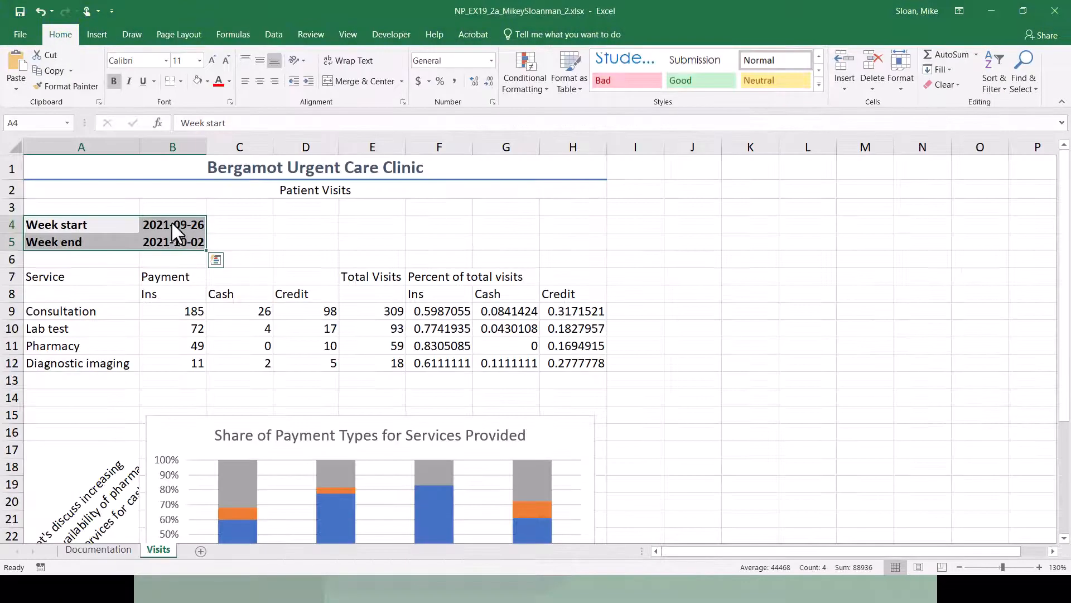
{"action": "left_click_drag", "start_coordinate": [174, 225], "coordinate": [177, 261]}
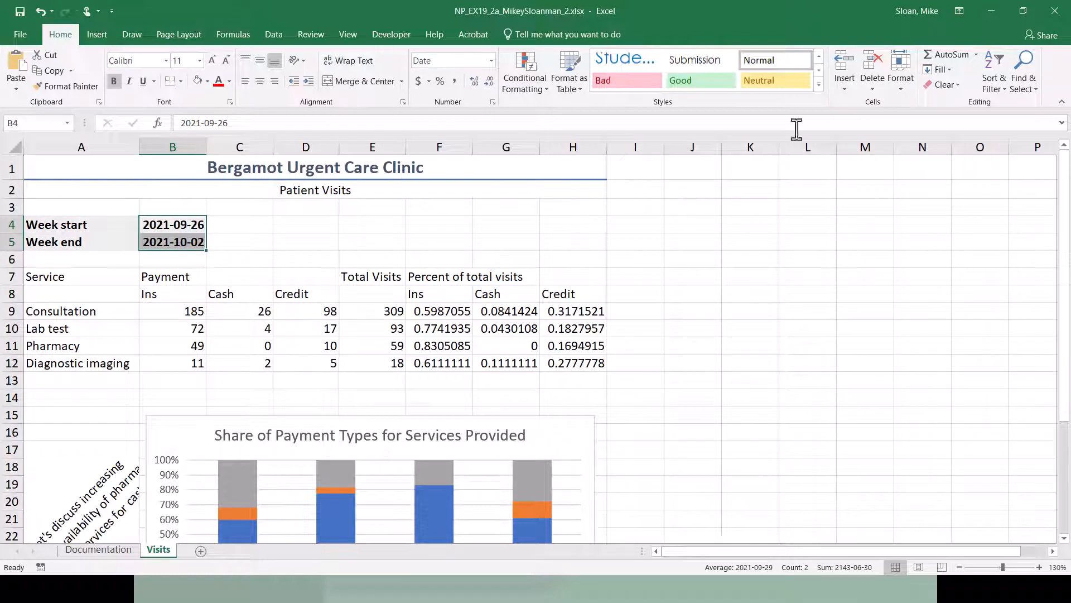
{"action": "left_click", "coordinate": [493, 61]}
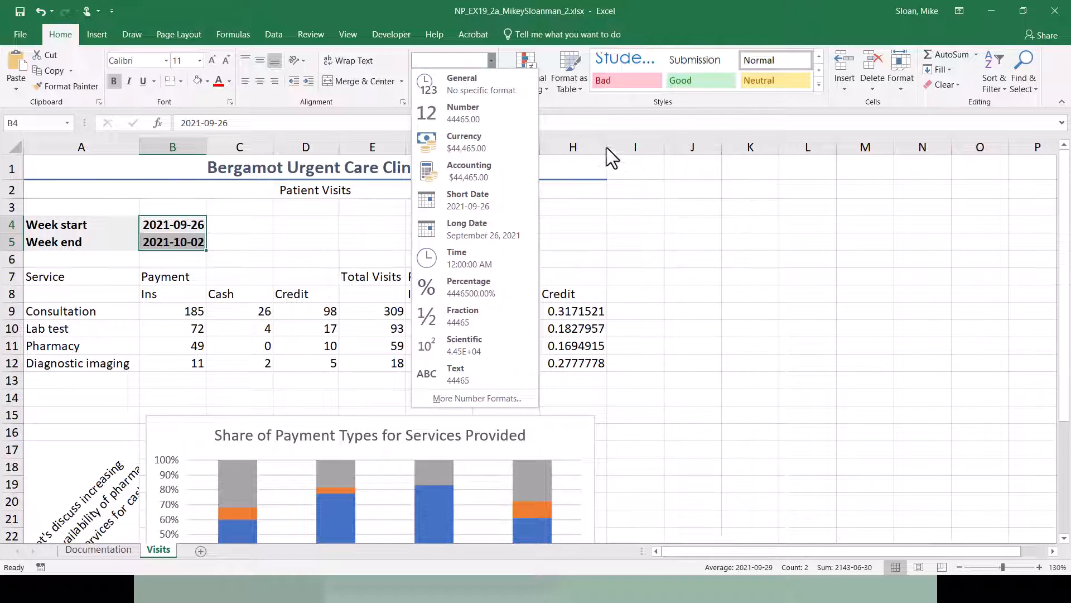
{"action": "left_click", "coordinate": [564, 111]}
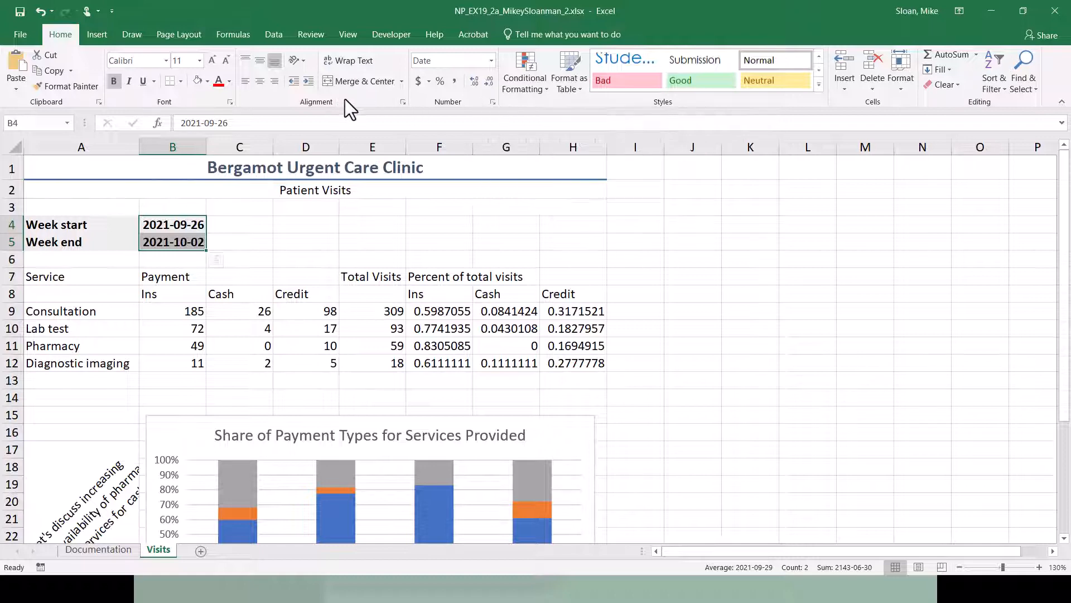
{"action": "left_click", "coordinate": [491, 103]}
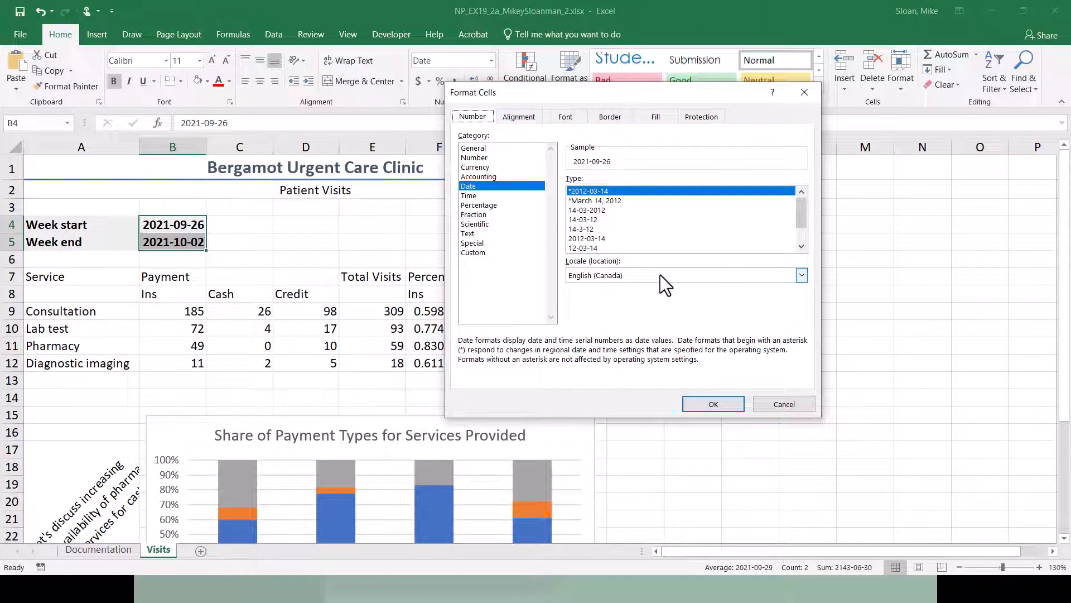
Compare the English (Canada) date types, including 12-03-14, with the sample date in step 7 of the Word instructions
{"action": "scroll", "coordinate": [594, 215], "scroll_direction": "down", "scroll_amount": 1}
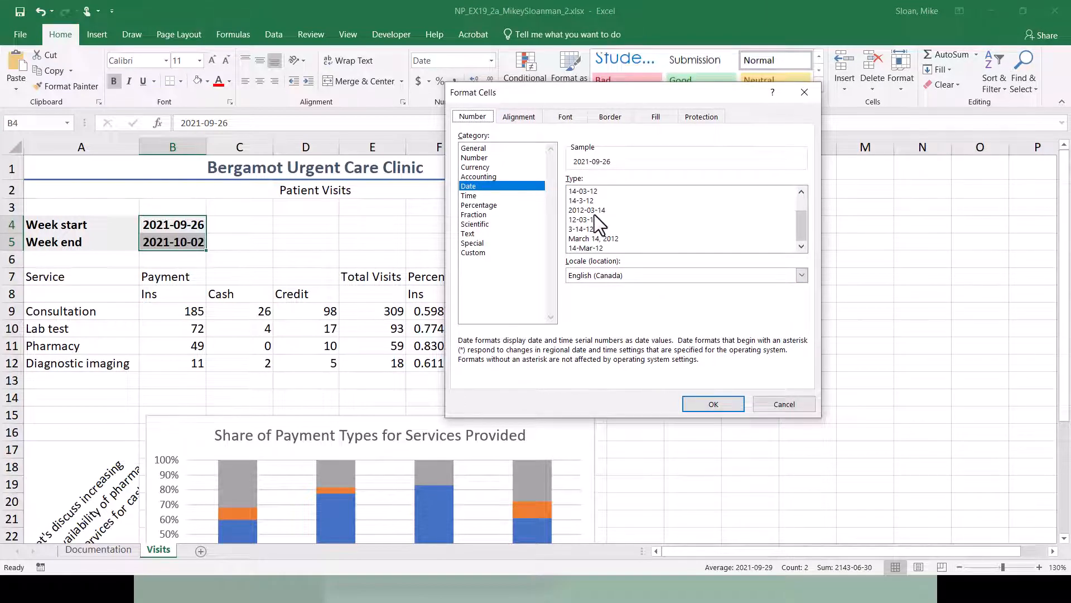
{"action": "scroll", "coordinate": [596, 216], "scroll_direction": "up", "scroll_amount": 1}
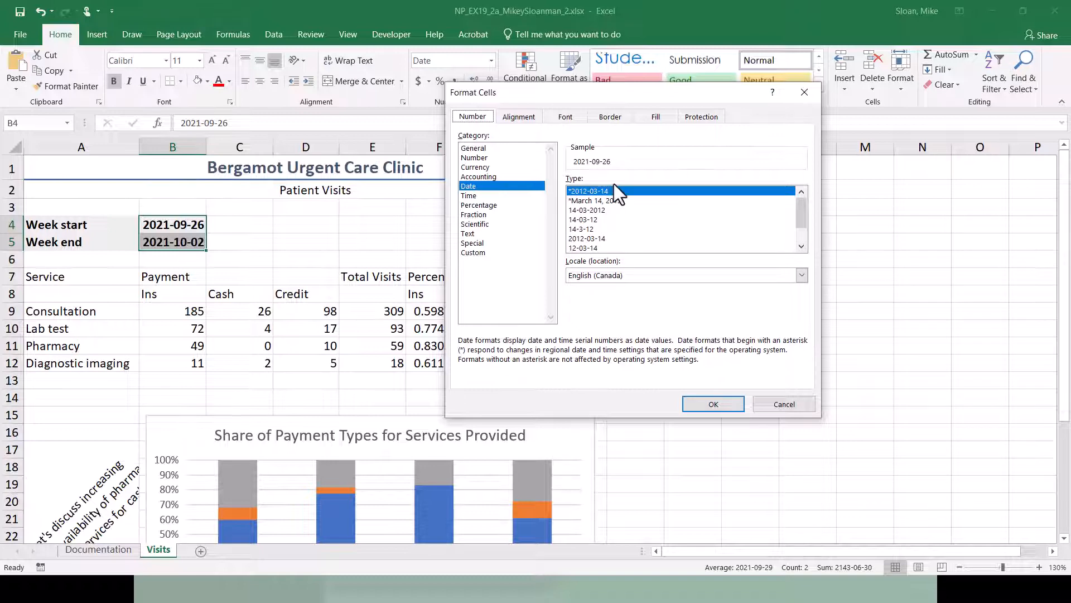
{"action": "key", "text": "alt+Tab"}
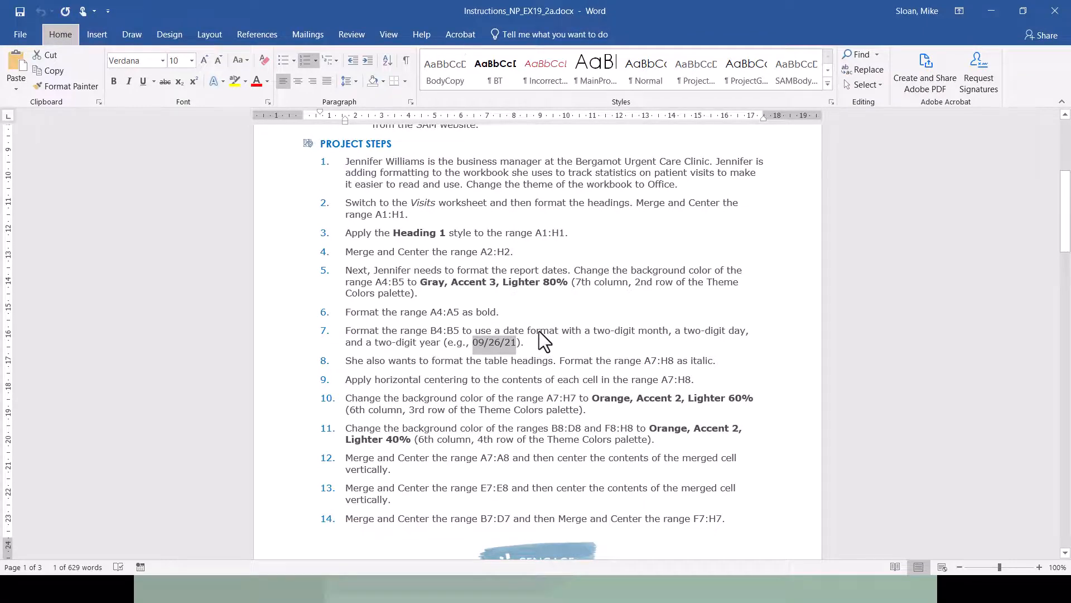
{"action": "key", "text": "alt+Tab"}
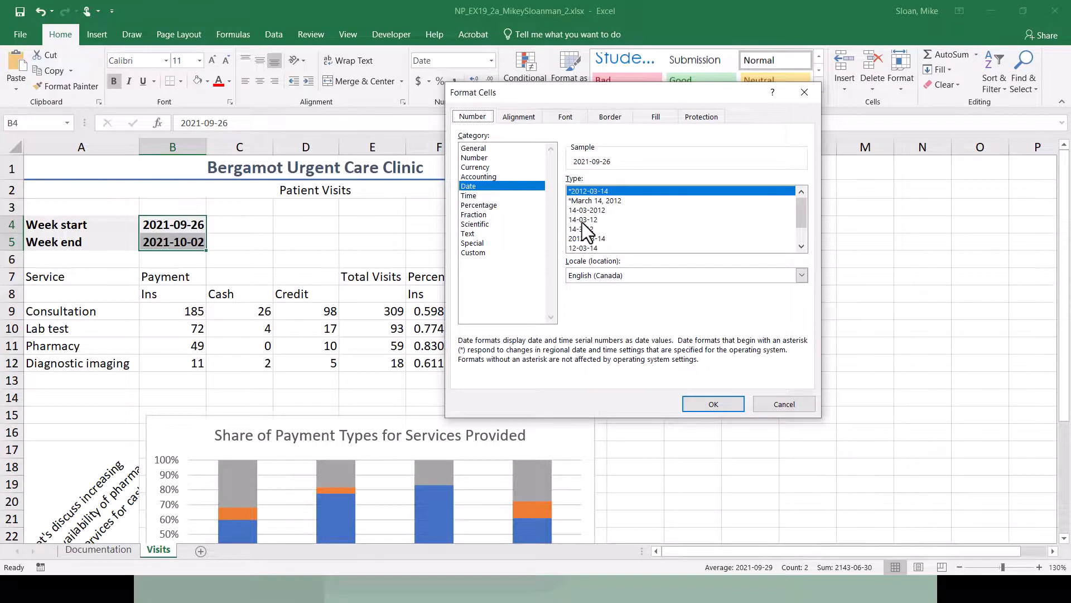
{"action": "key", "text": "alt+Tab"}
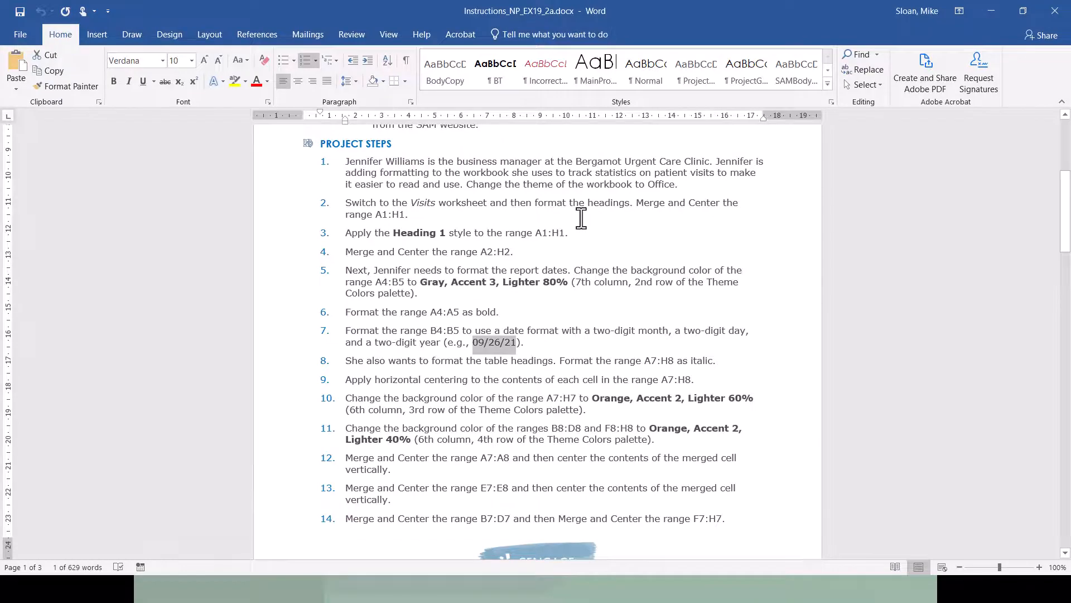
{"action": "key", "text": "alt+Tab"}
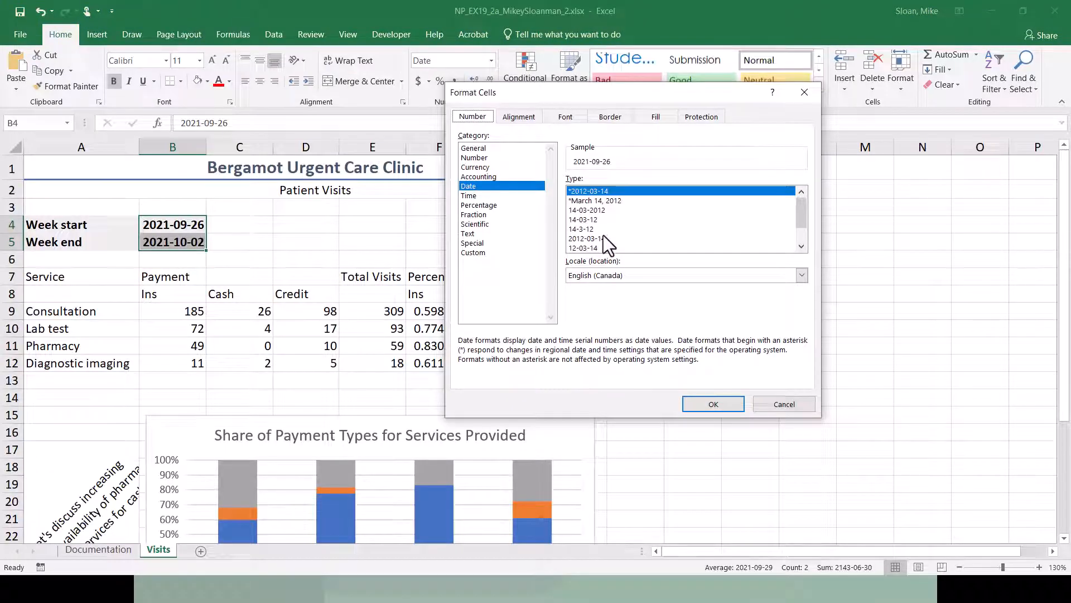
{"action": "left_click", "coordinate": [588, 247]}
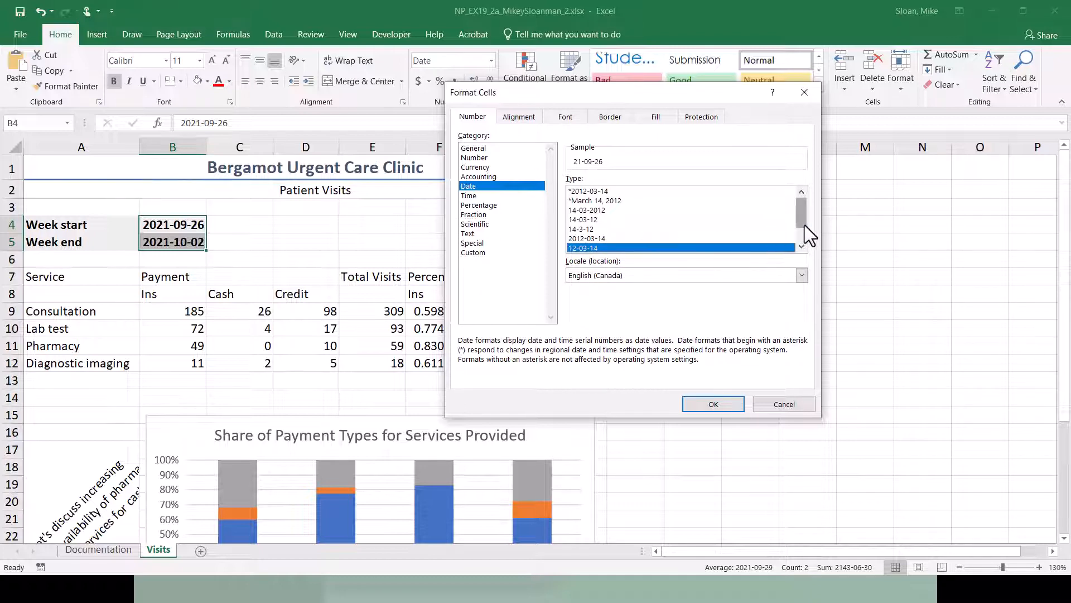
{"action": "left_click_drag", "start_coordinate": [801, 223], "coordinate": [800, 252]}
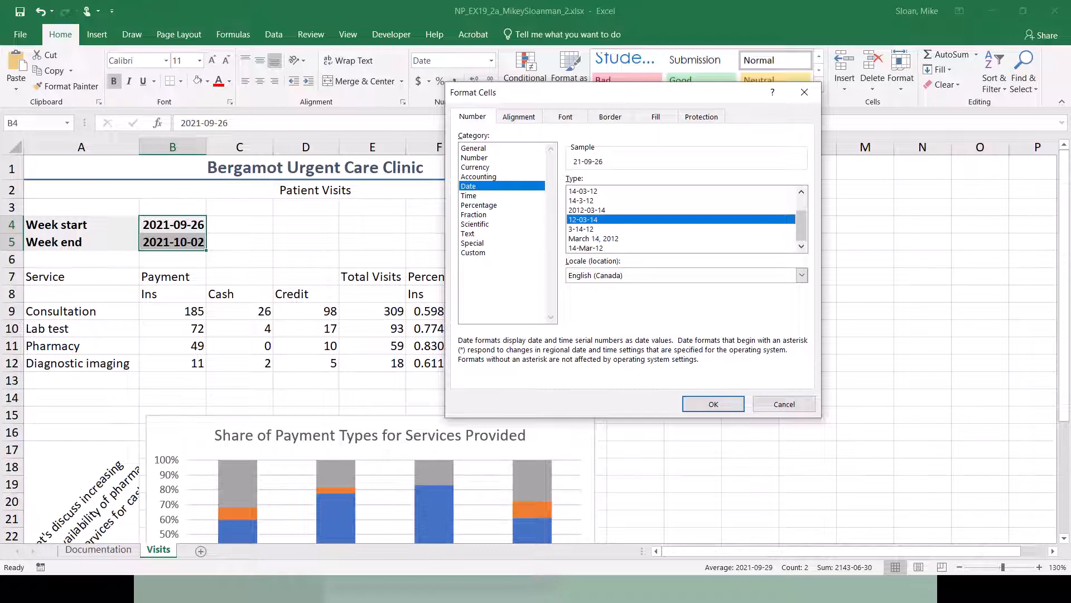
Set the date format's locale for B4:B5 to English (United States)
{"action": "left_click", "coordinate": [597, 273]}
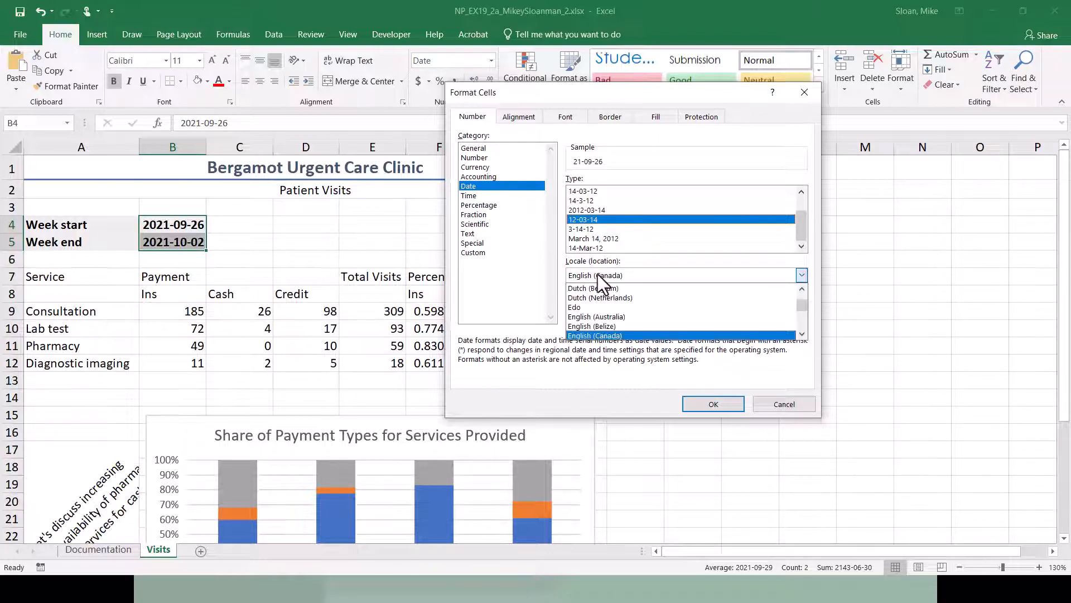
{"action": "left_click", "coordinate": [803, 333]}
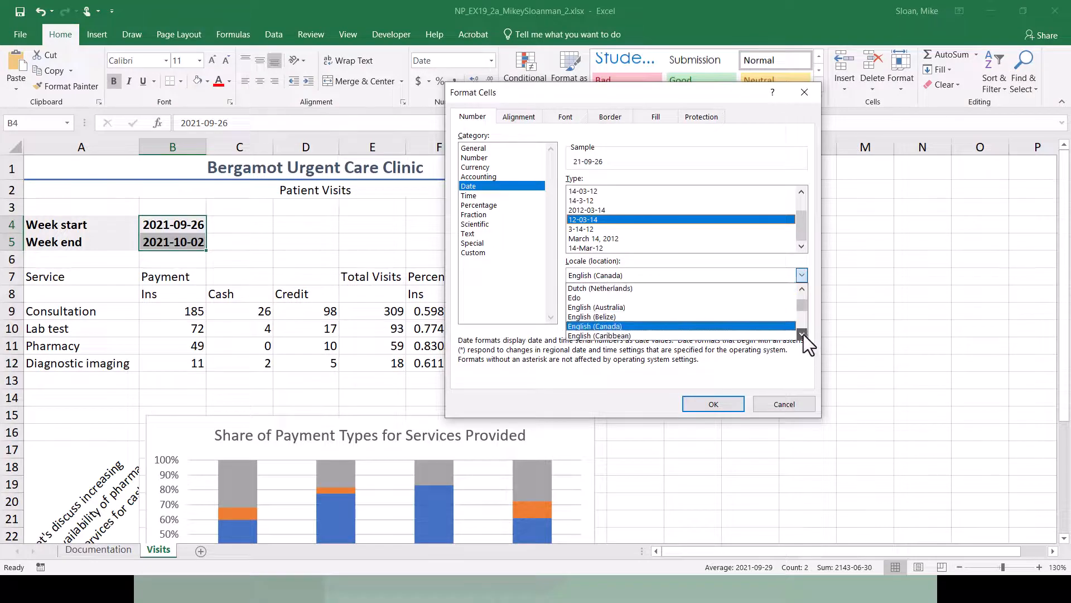
{"action": "left_click", "coordinate": [803, 334]}
{"action": "left_click", "coordinate": [803, 334]}
{"action": "left_click", "coordinate": [804, 334]}
{"action": "left_click", "coordinate": [803, 334]}
{"action": "left_click", "coordinate": [804, 334]}
{"action": "left_click", "coordinate": [803, 335]}
{"action": "left_click", "coordinate": [803, 335]}
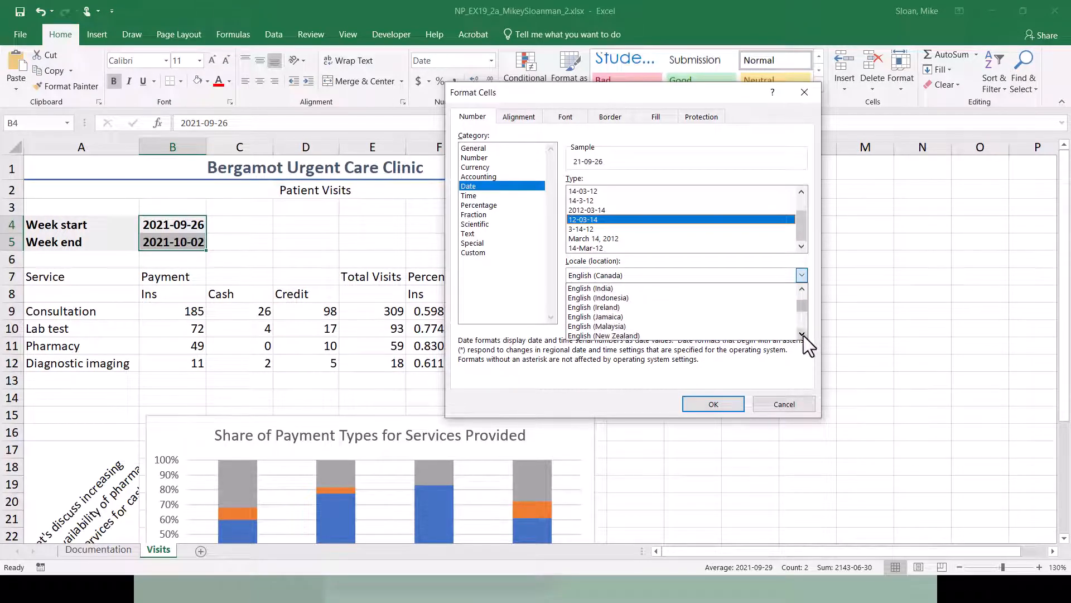
{"action": "left_click", "coordinate": [803, 335]}
{"action": "left_click", "coordinate": [803, 336]}
{"action": "left_click", "coordinate": [802, 336]}
{"action": "left_click", "coordinate": [802, 335]}
{"action": "left_click", "coordinate": [802, 336]}
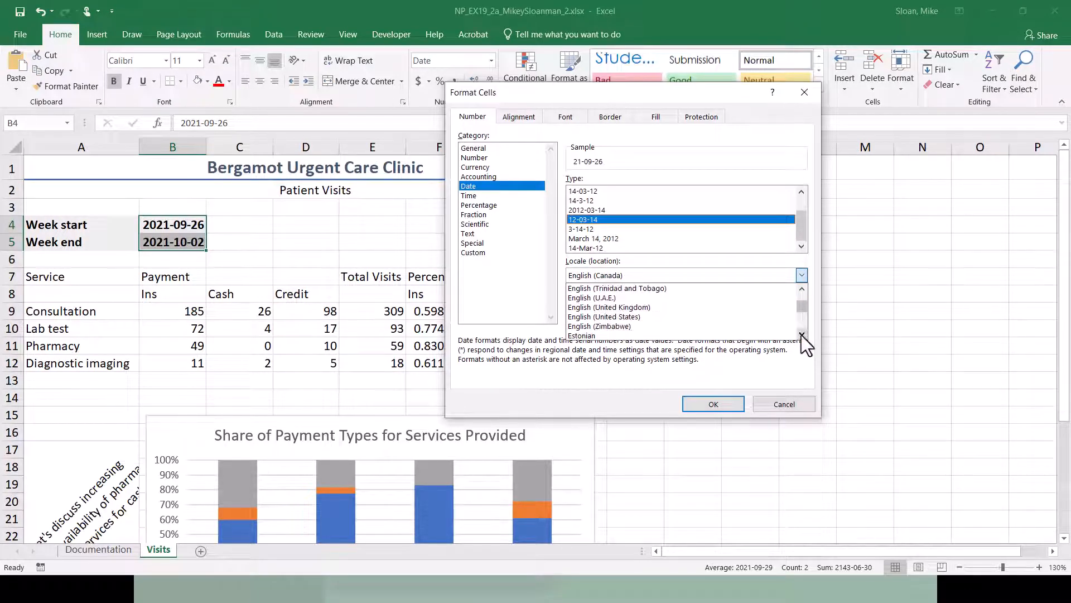
{"action": "left_click", "coordinate": [662, 320]}
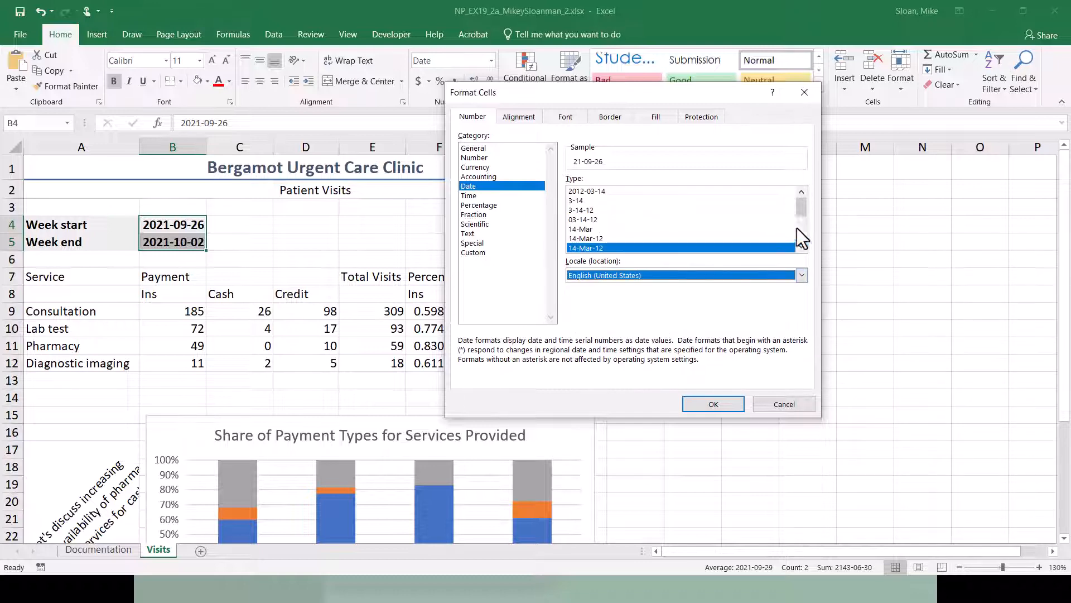
Choose the date type 03-14-12 and apply it to B4:B5
{"action": "left_click", "coordinate": [594, 209]}
{"action": "left_click", "coordinate": [592, 219]}
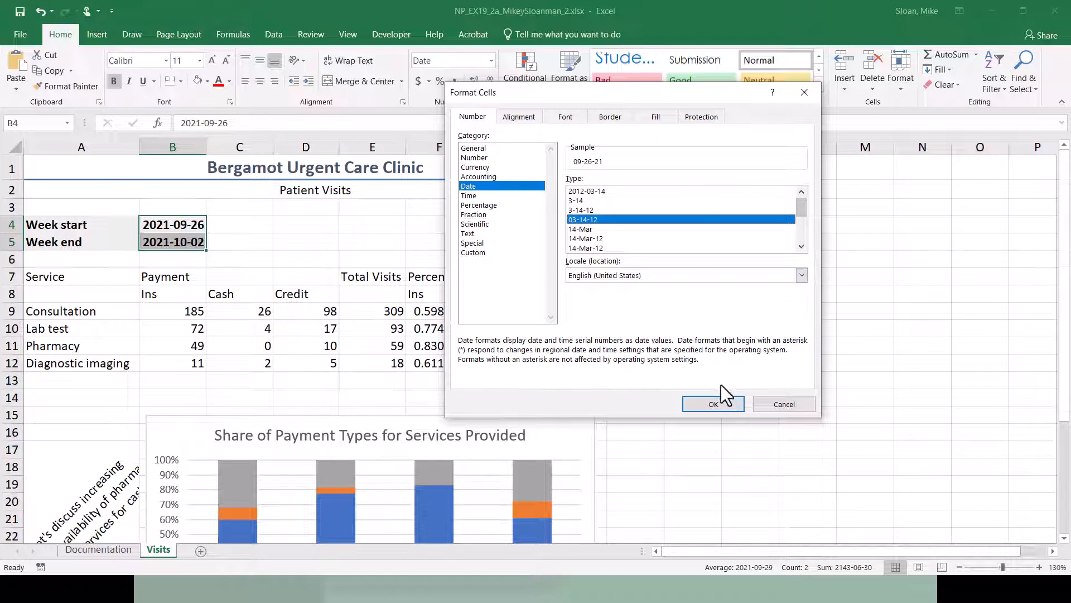
{"action": "left_click", "coordinate": [721, 407]}
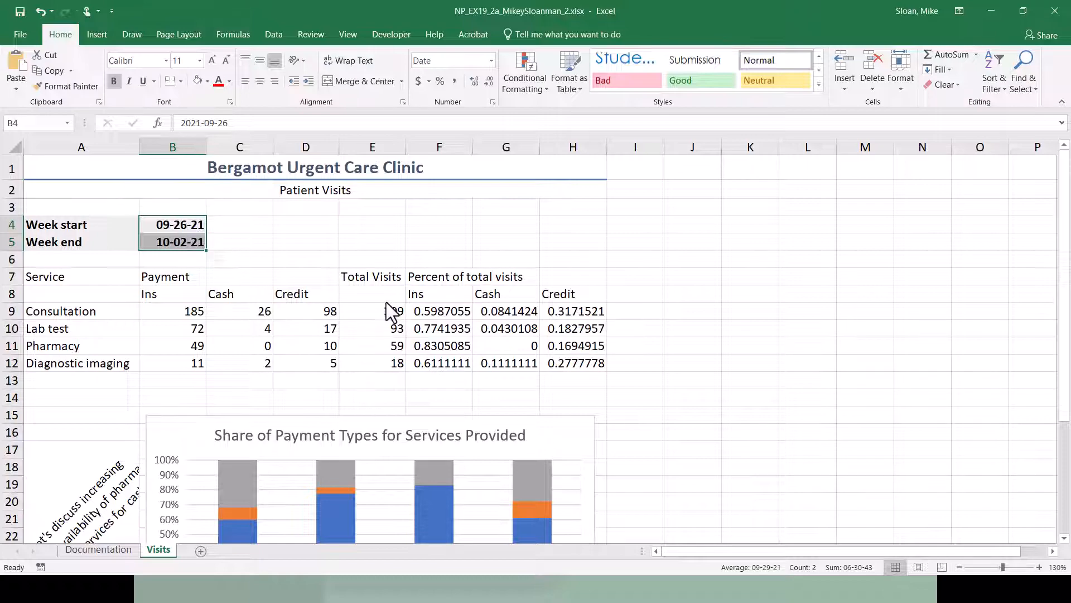
Recheck step 7 in the Word instructions, return to Excel and apply the English (Canada) date type 12-03-14 to B4:B5
{"action": "key", "text": "alt+Tab"}
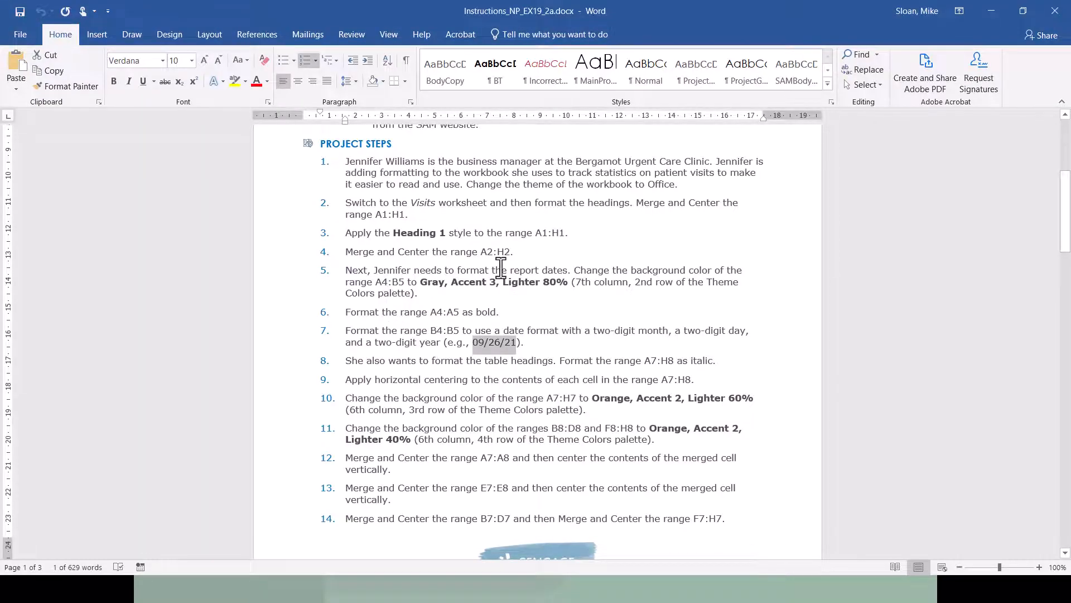
{"action": "key", "text": "alt+Tab"}
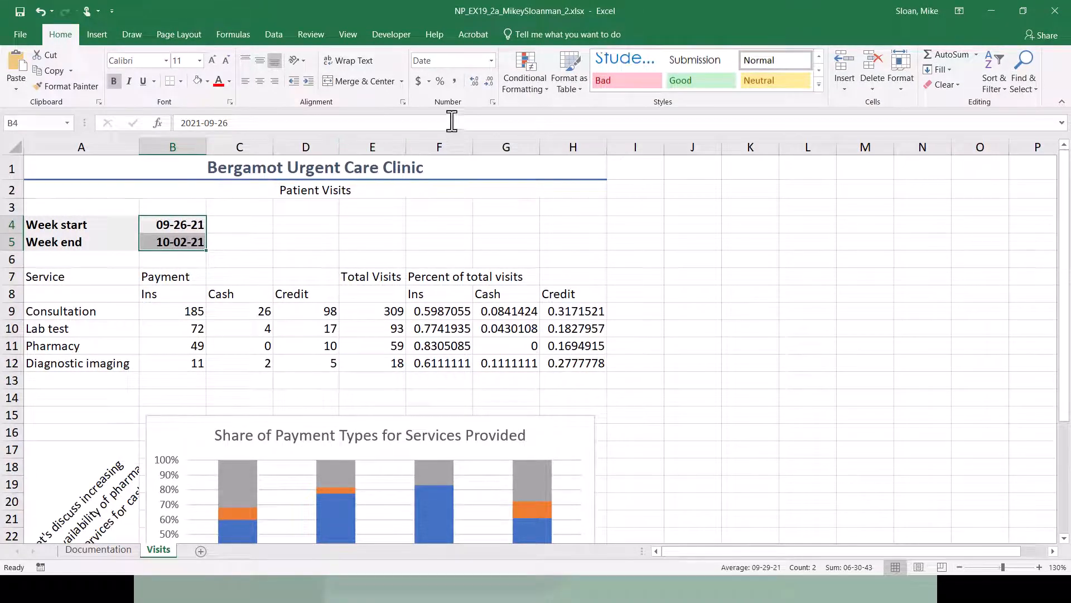
{"action": "left_click", "coordinate": [493, 102]}
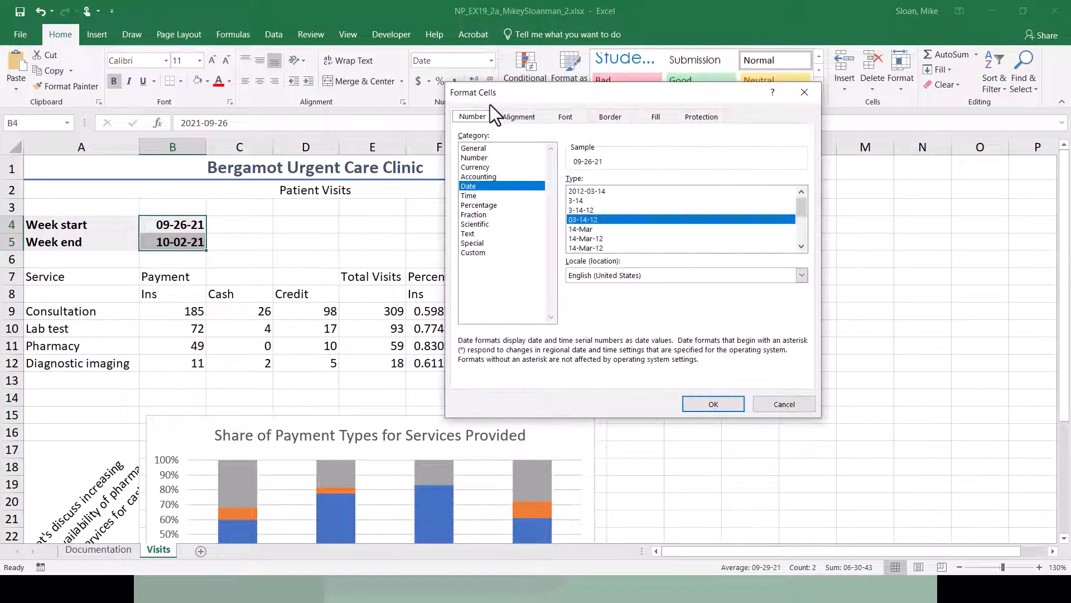
{"action": "left_click", "coordinate": [624, 271]}
{"action": "scroll", "coordinate": [636, 296], "scroll_direction": "up", "scroll_amount": 2}
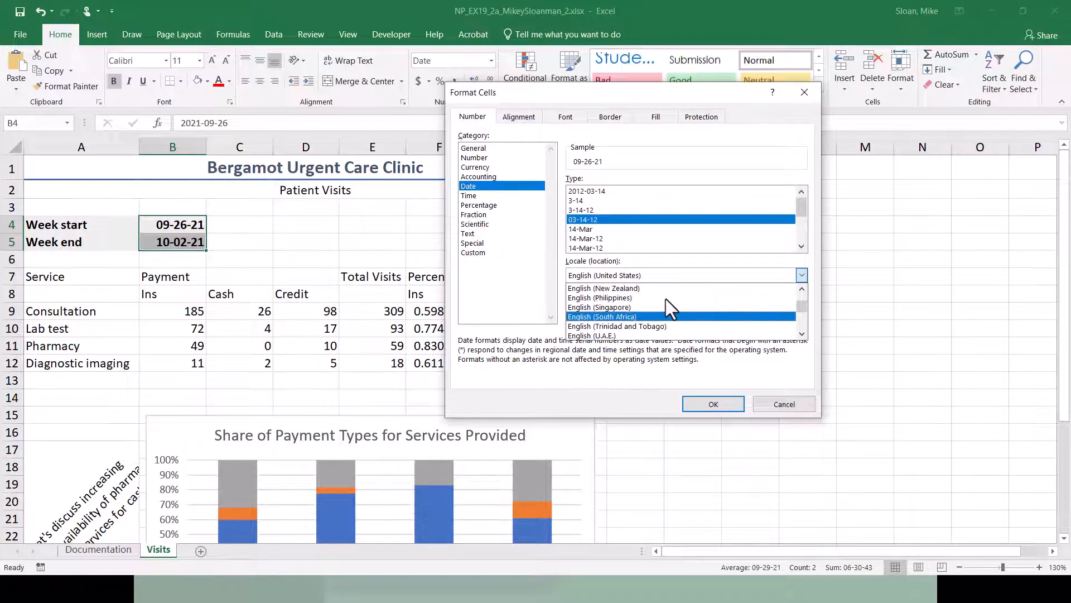
{"action": "scroll", "coordinate": [650, 307], "scroll_direction": "up", "scroll_amount": 5}
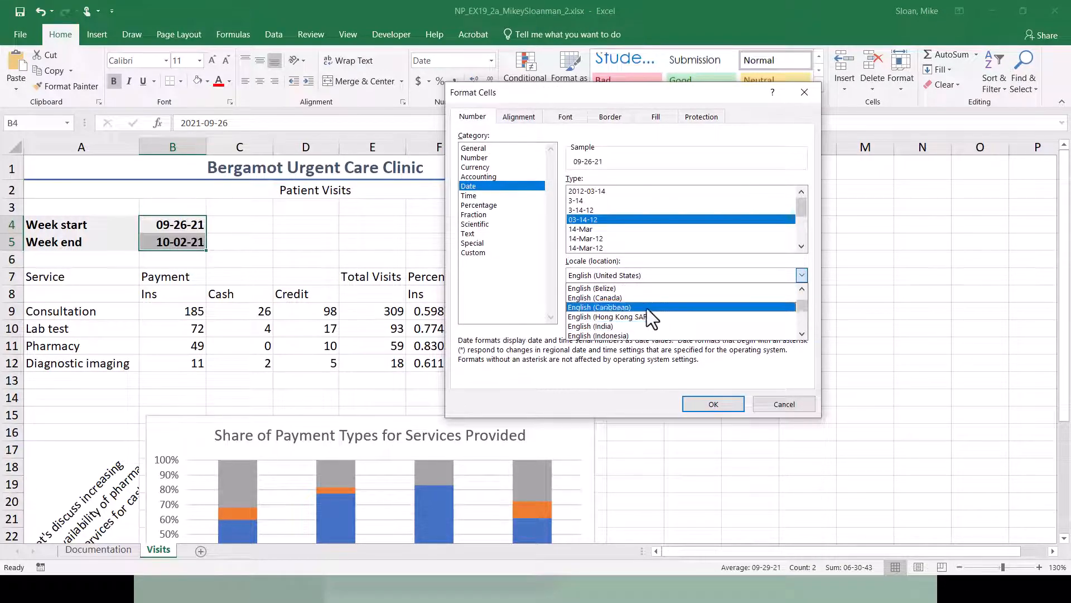
{"action": "left_click", "coordinate": [610, 299]}
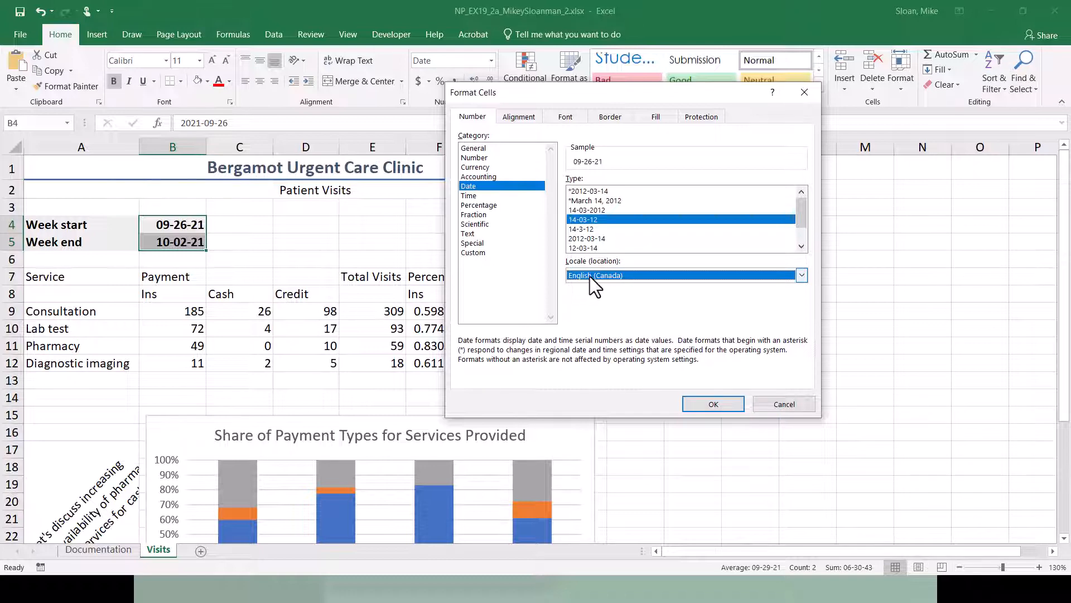
{"action": "mouse_move", "coordinate": [805, 216]}
{"action": "left_mouse_down"}
{"action": "mouse_move", "coordinate": [804, 237]}
{"action": "mouse_move", "coordinate": [793, 219]}
{"action": "left_mouse_up"}
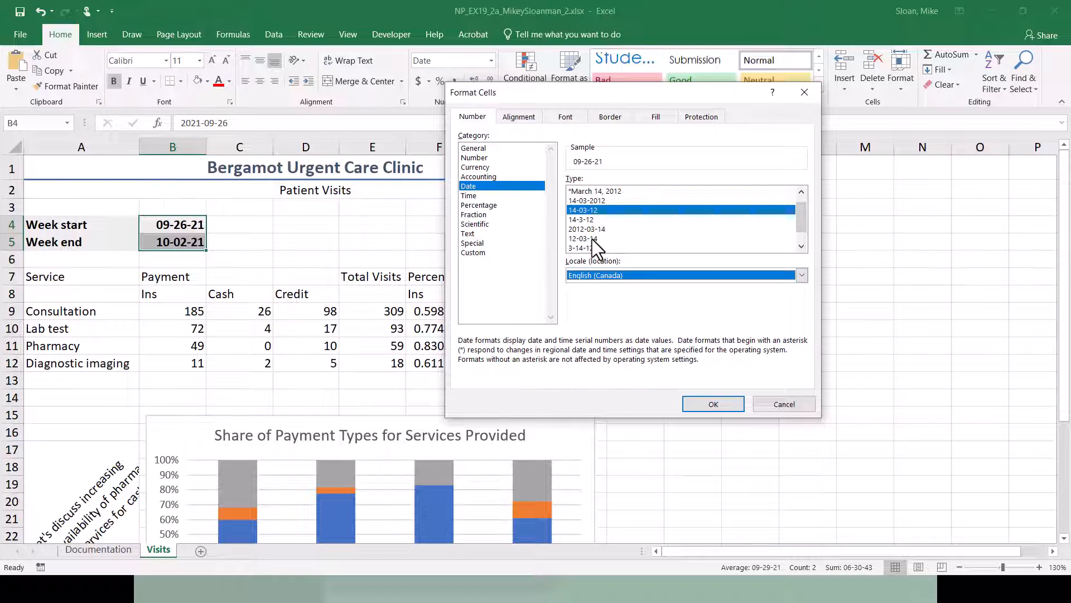
{"action": "left_click", "coordinate": [590, 239]}
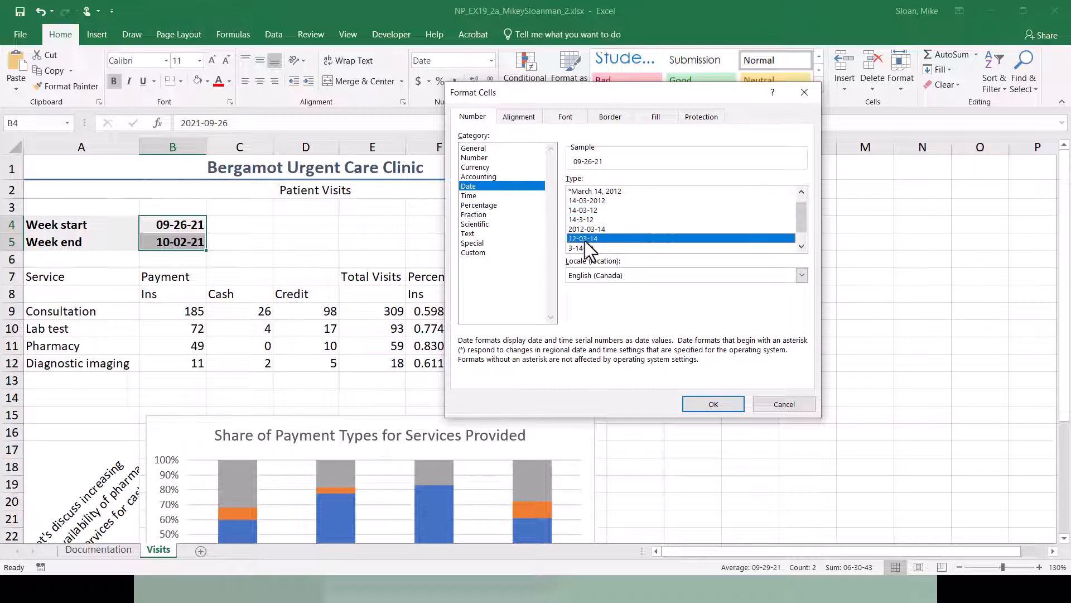
{"action": "left_click", "coordinate": [690, 403]}
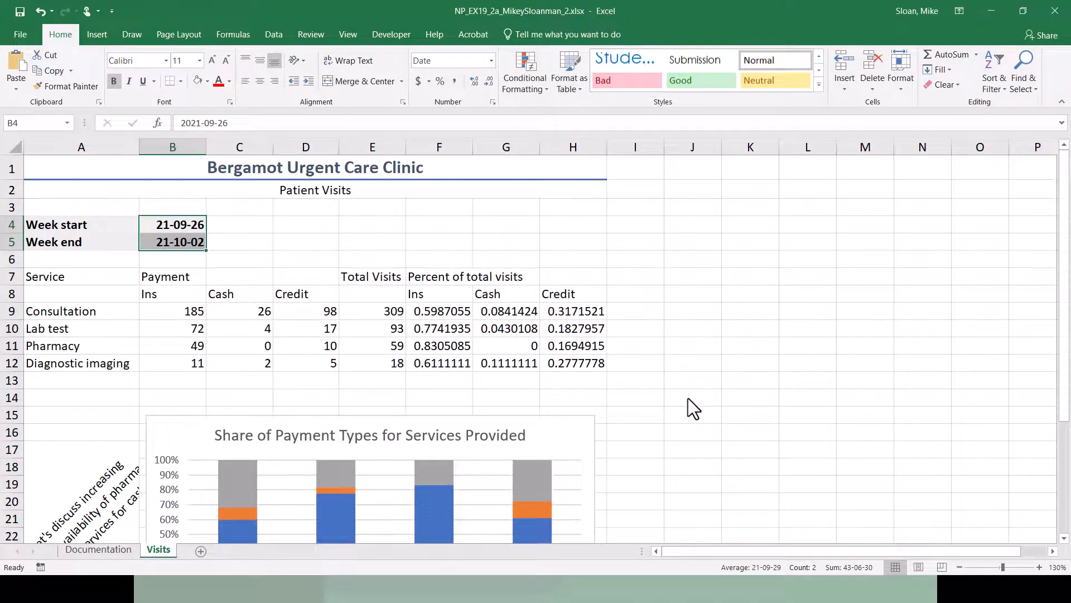
Glance at the sample date in the Word instructions, return to Excel and apply the date type 14-03-12 to B4:B5
{"action": "key", "text": "alt+Tab"}
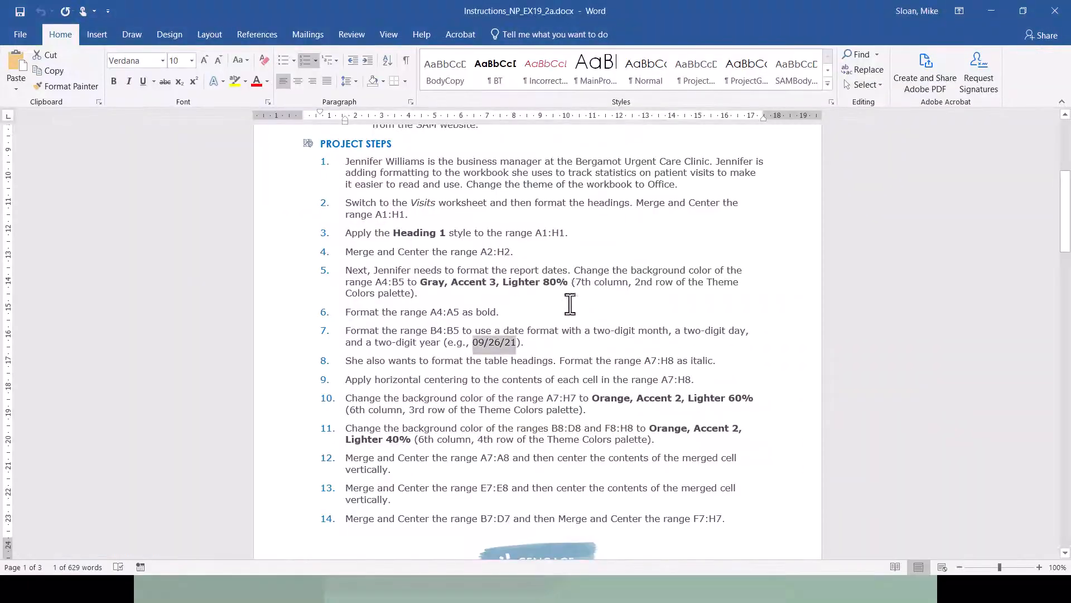
{"action": "key", "text": "alt+Tab"}
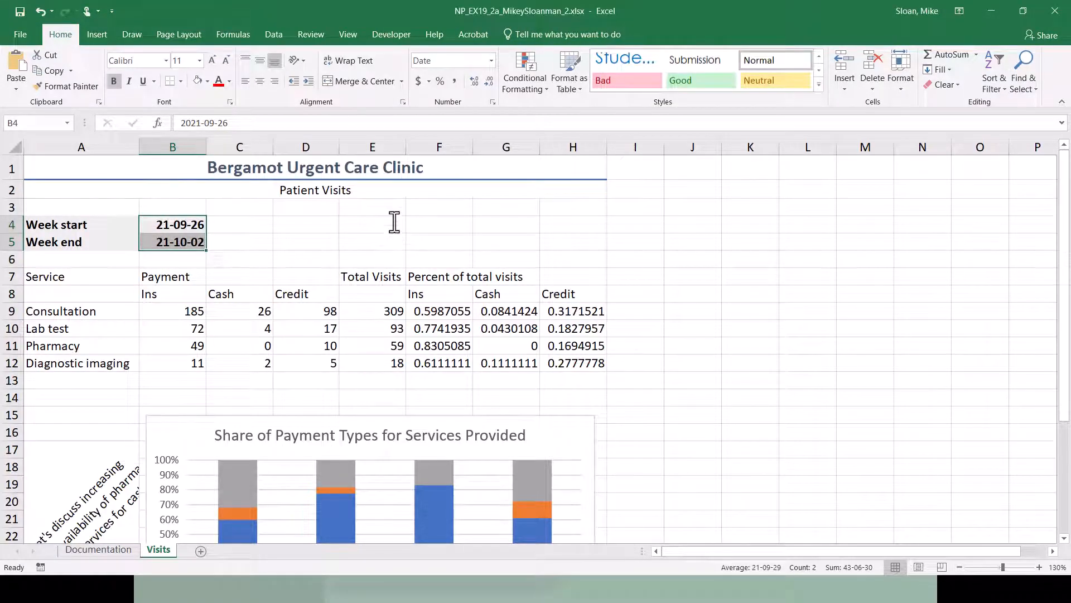
{"action": "left_click", "coordinate": [493, 102]}
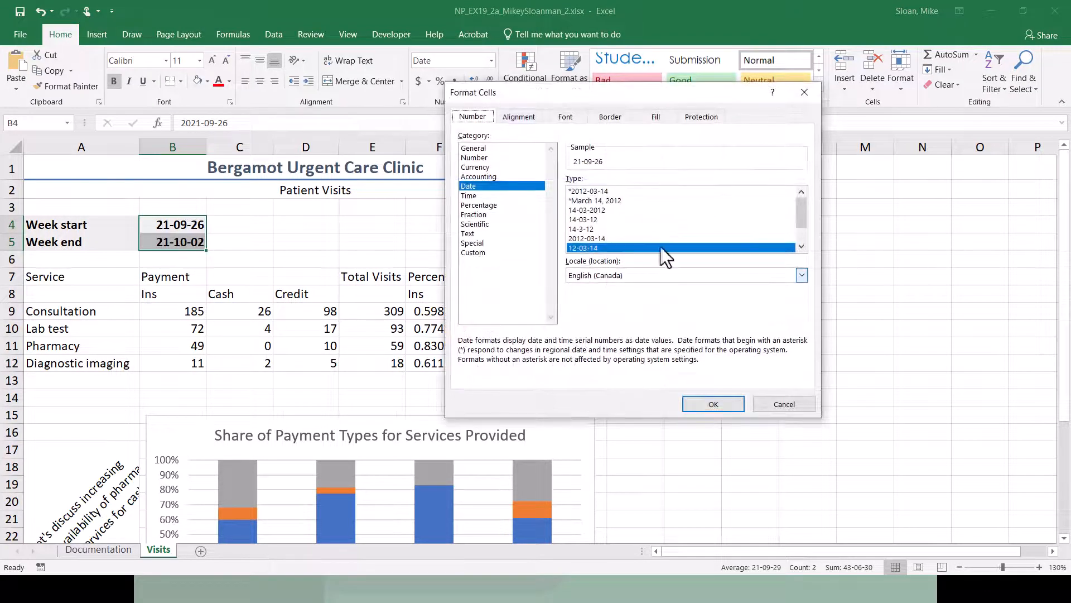
{"action": "left_click_drag", "start_coordinate": [803, 222], "coordinate": [591, 220]}
{"action": "left_click", "coordinate": [590, 220]}
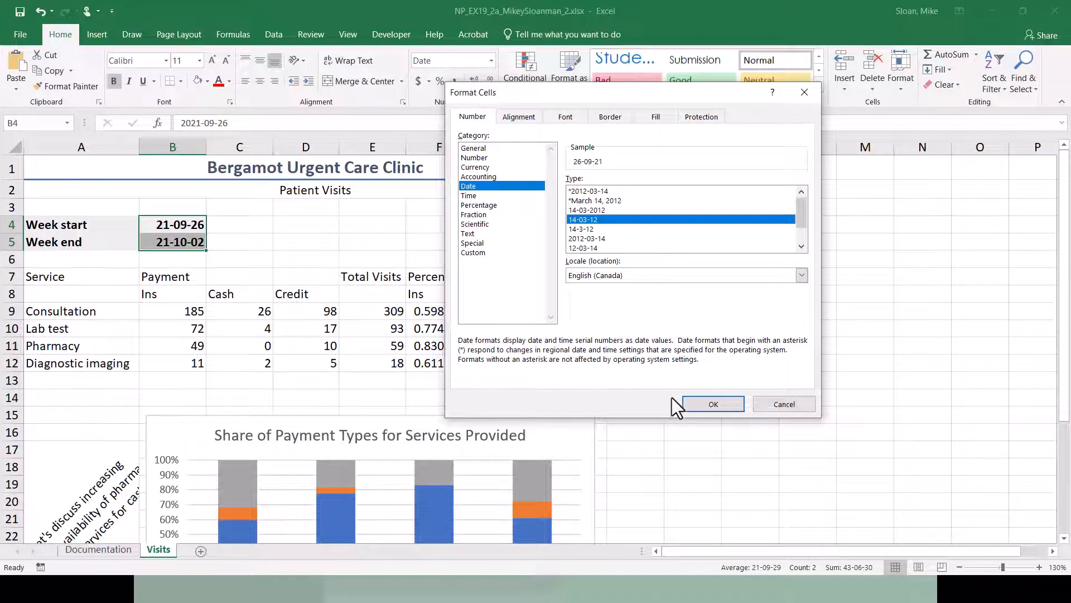
{"action": "left_click", "coordinate": [705, 403]}
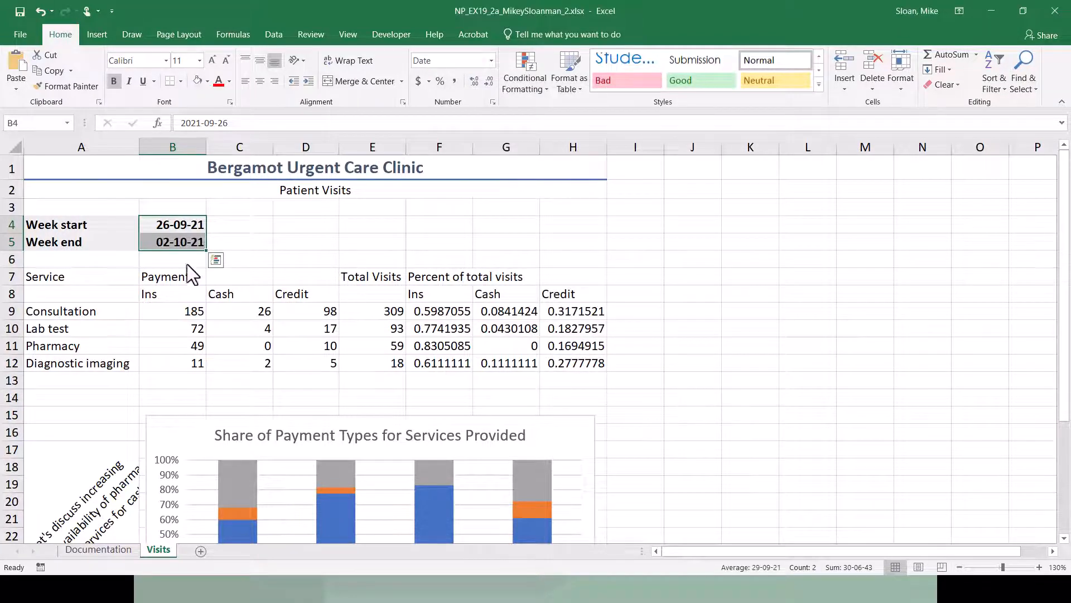
Reopen the number format settings for B4:B5 and switch the date locale from English (Canada) to English (United States)
{"action": "left_click", "coordinate": [493, 101]}
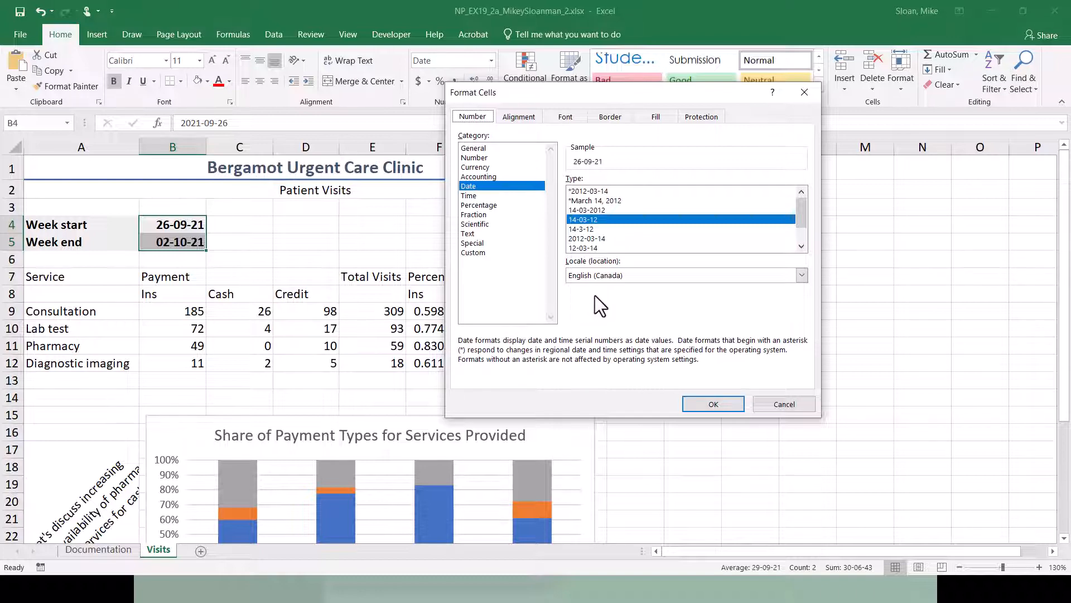
{"action": "left_click", "coordinate": [601, 276]}
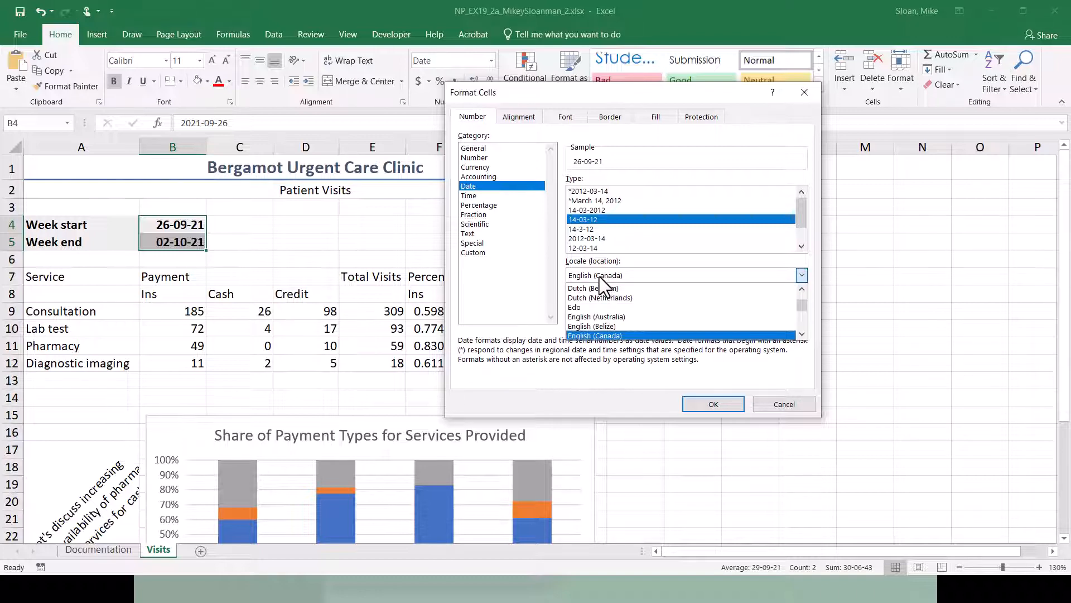
{"action": "left_click", "coordinate": [800, 337]}
{"action": "left_click", "coordinate": [800, 337]}
{"action": "left_click", "coordinate": [800, 337]}
{"action": "left_click", "coordinate": [801, 337]}
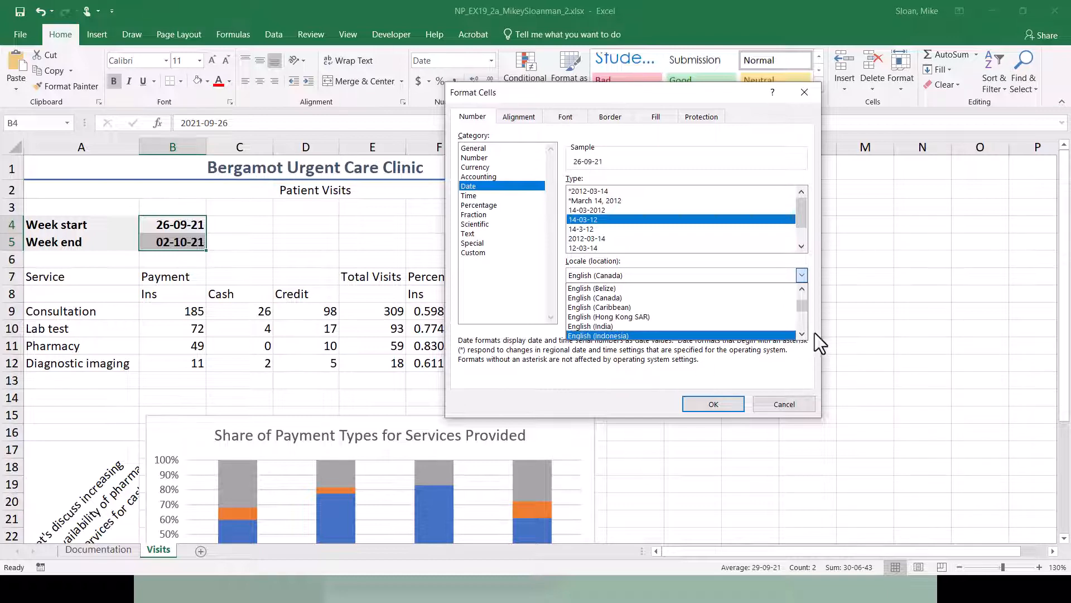
{"action": "left_click", "coordinate": [805, 333]}
{"action": "left_click", "coordinate": [804, 333]}
{"action": "left_click", "coordinate": [804, 333]}
{"action": "left_click", "coordinate": [804, 332]}
{"action": "left_click", "coordinate": [805, 333]}
{"action": "left_click", "coordinate": [805, 333]}
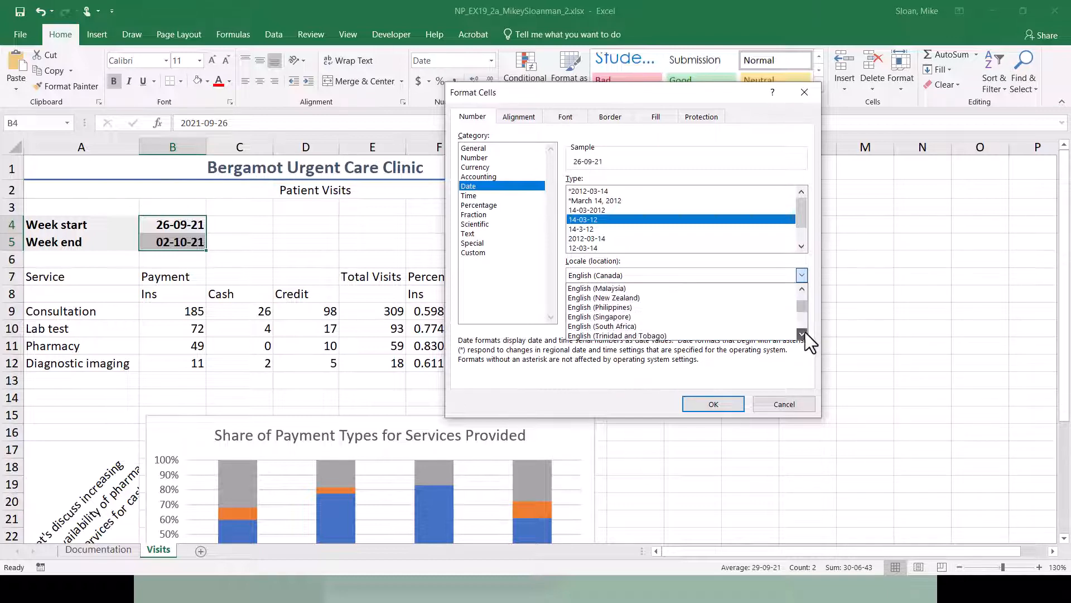
{"action": "left_click", "coordinate": [805, 333]}
{"action": "left_click", "coordinate": [805, 332]}
{"action": "left_click", "coordinate": [805, 331]}
{"action": "left_click", "coordinate": [806, 331]}
{"action": "left_click", "coordinate": [802, 334]}
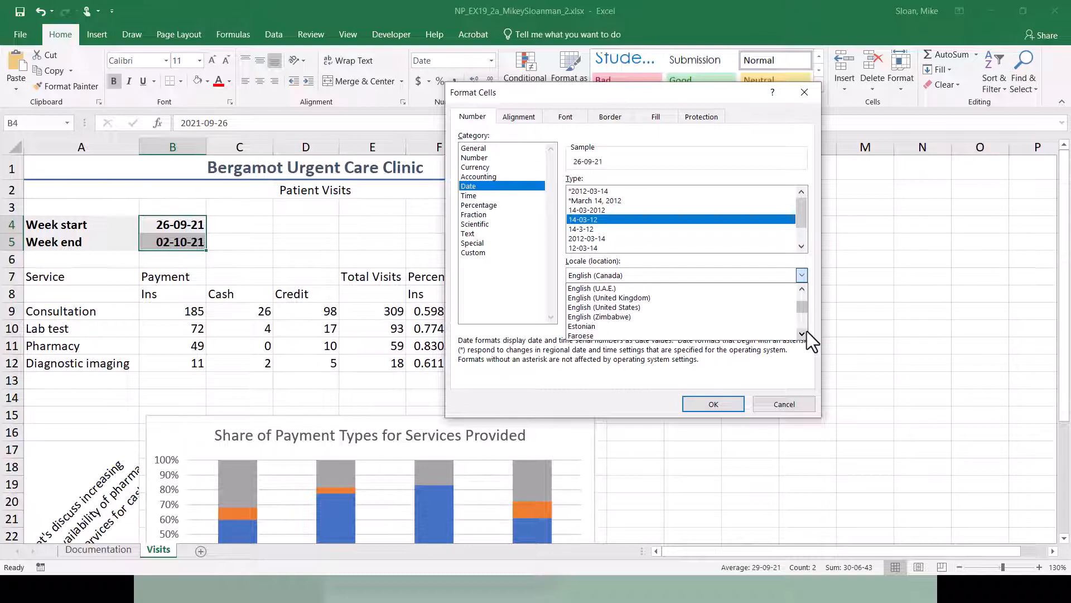
{"action": "left_click", "coordinate": [628, 307]}
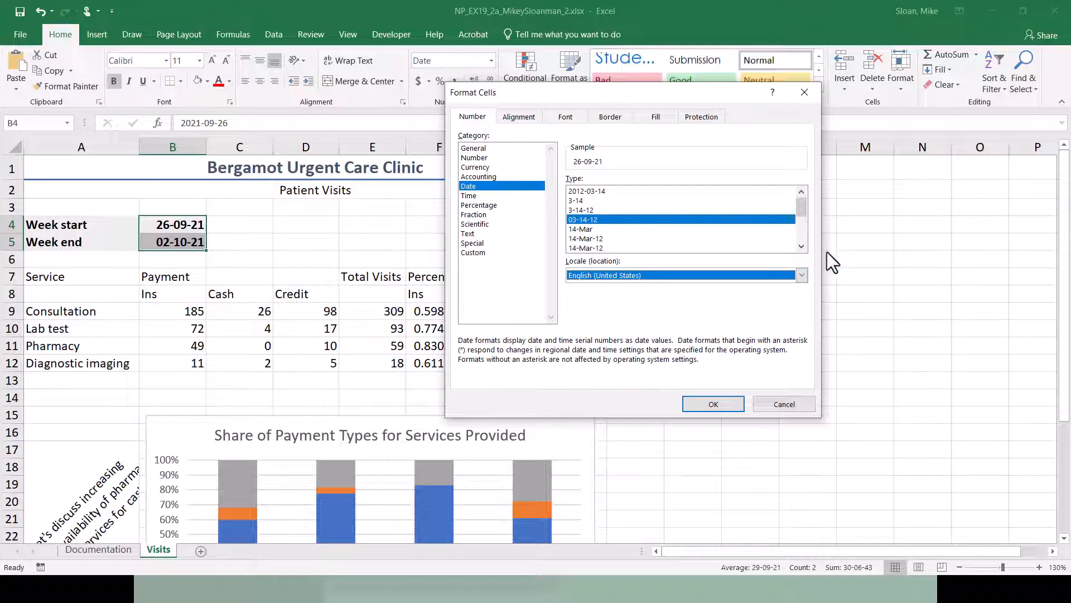
Apply the English (United States) date type 03-14-12 to B4:B5
{"action": "left_click_drag", "start_coordinate": [806, 215], "coordinate": [805, 237]}
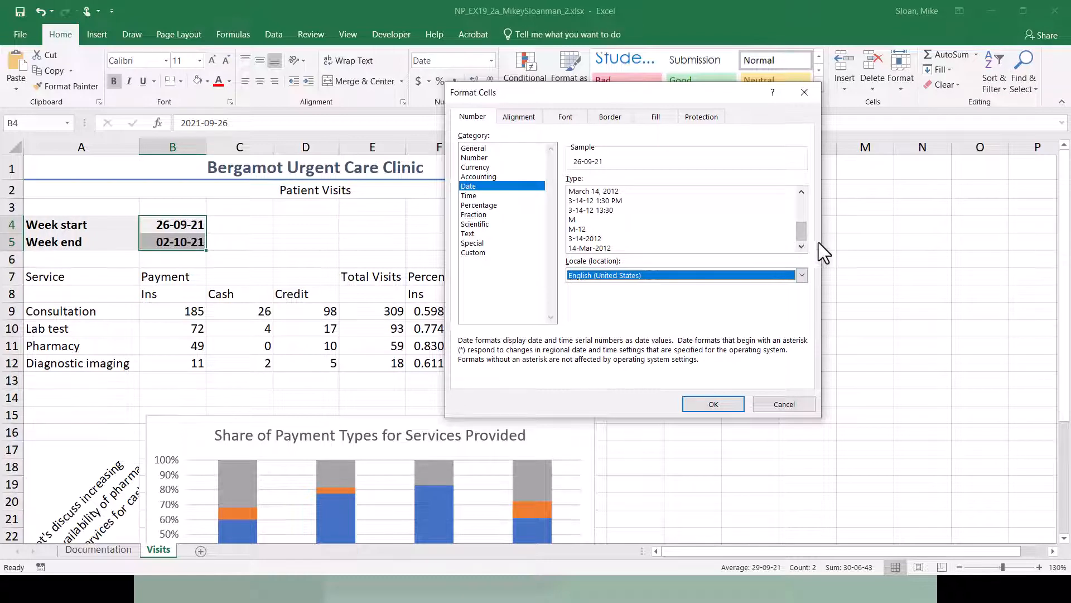
{"action": "left_click_drag", "start_coordinate": [802, 232], "coordinate": [799, 208]}
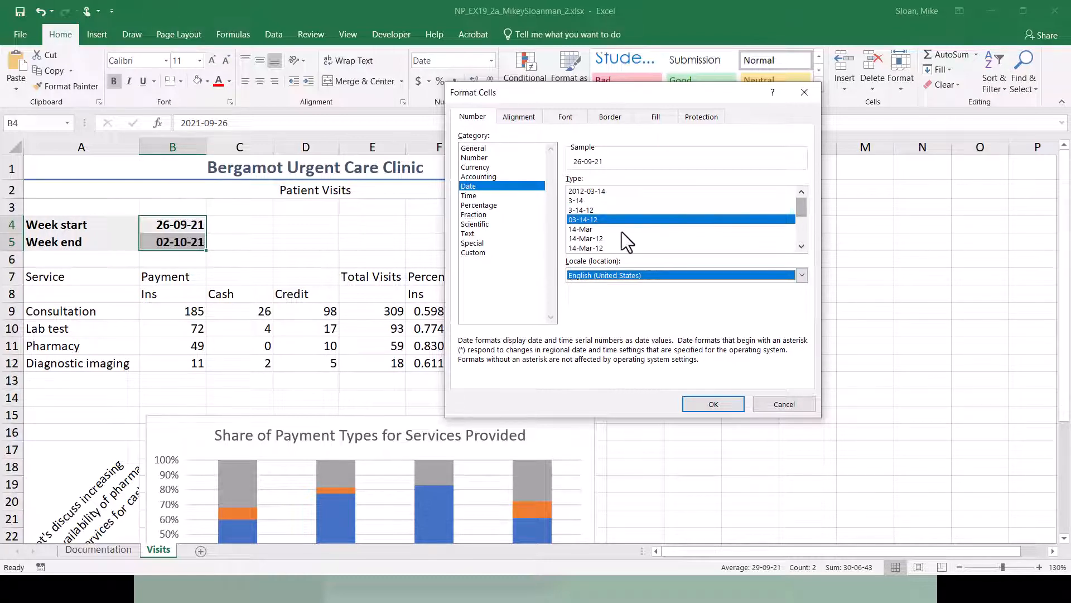
{"action": "left_click", "coordinate": [607, 221]}
{"action": "left_click", "coordinate": [714, 404]}
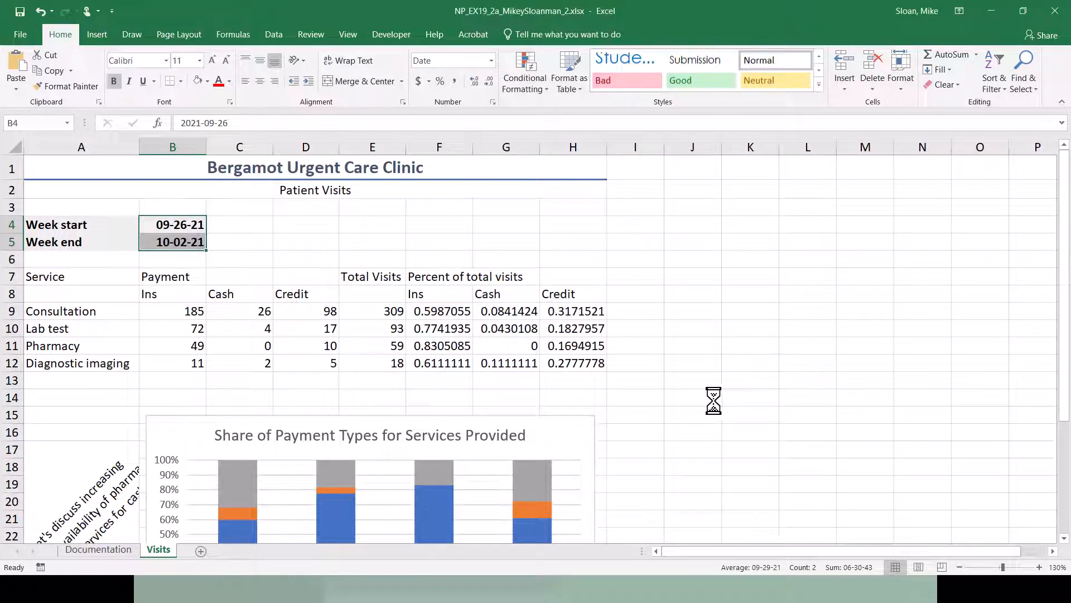
Switch the date locale of B4:B5 to English (Canada) with type 14-03-12, apply it and check both date cells
{"action": "left_click", "coordinate": [493, 102]}
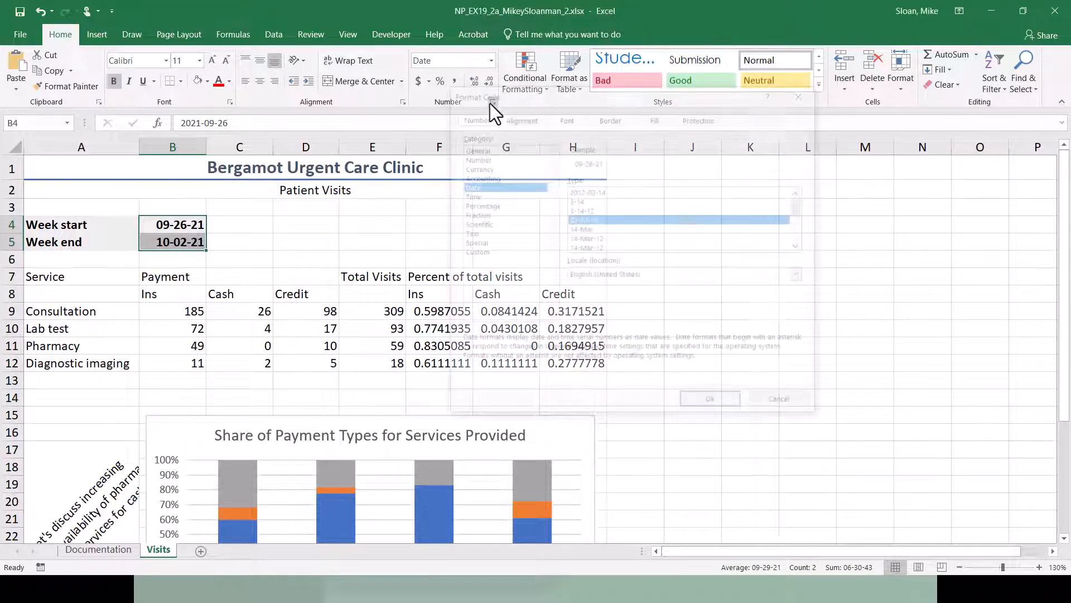
{"action": "left_click", "coordinate": [651, 276]}
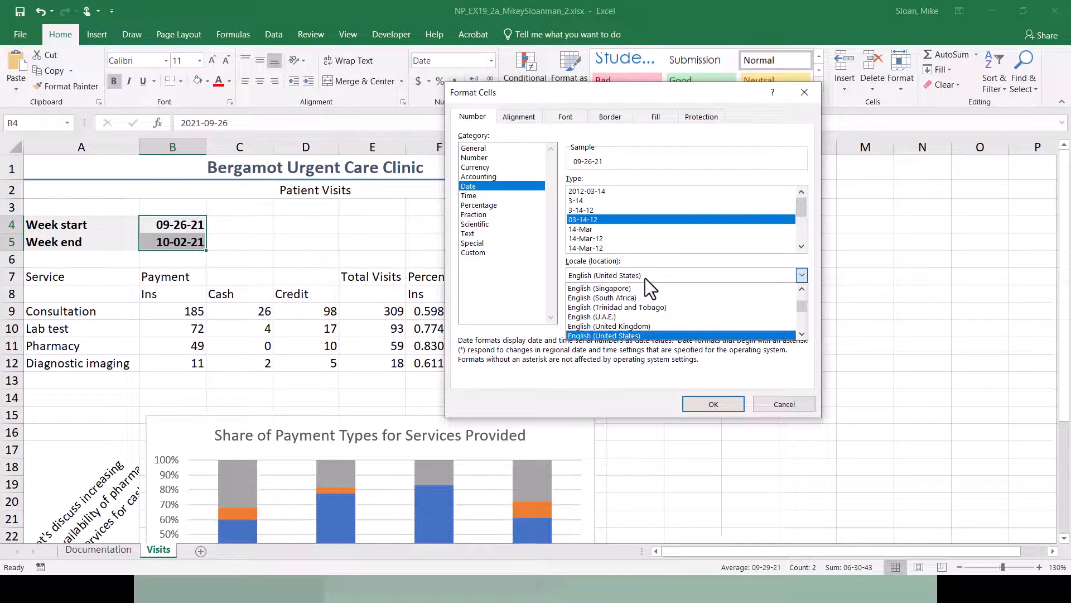
{"action": "scroll", "coordinate": [645, 290], "scroll_direction": "up", "scroll_amount": 3}
{"action": "scroll", "coordinate": [642, 301], "scroll_direction": "up", "scroll_amount": 3}
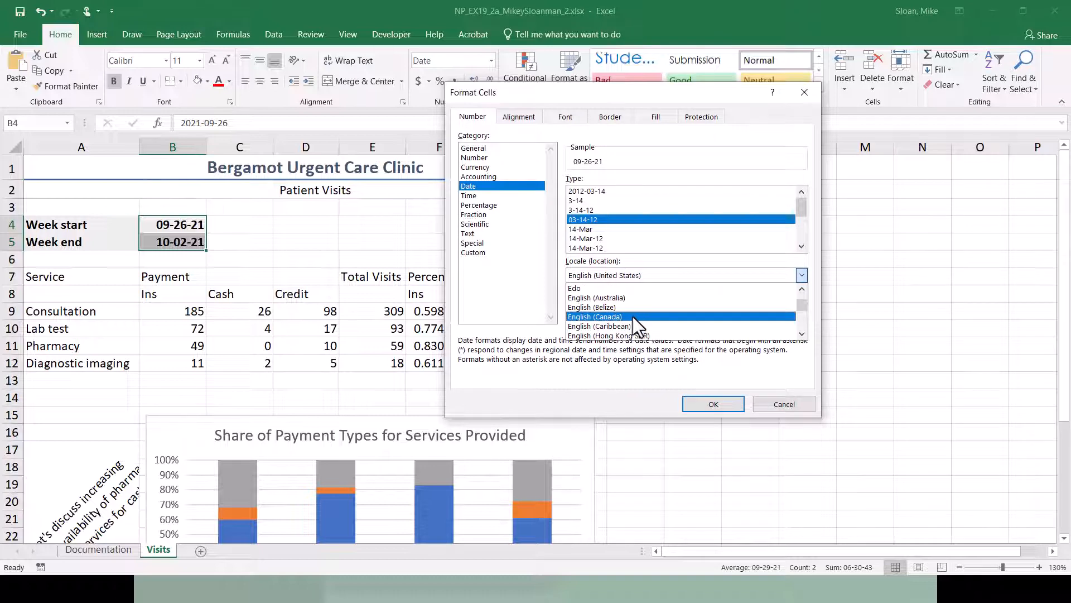
{"action": "left_click", "coordinate": [632, 316]}
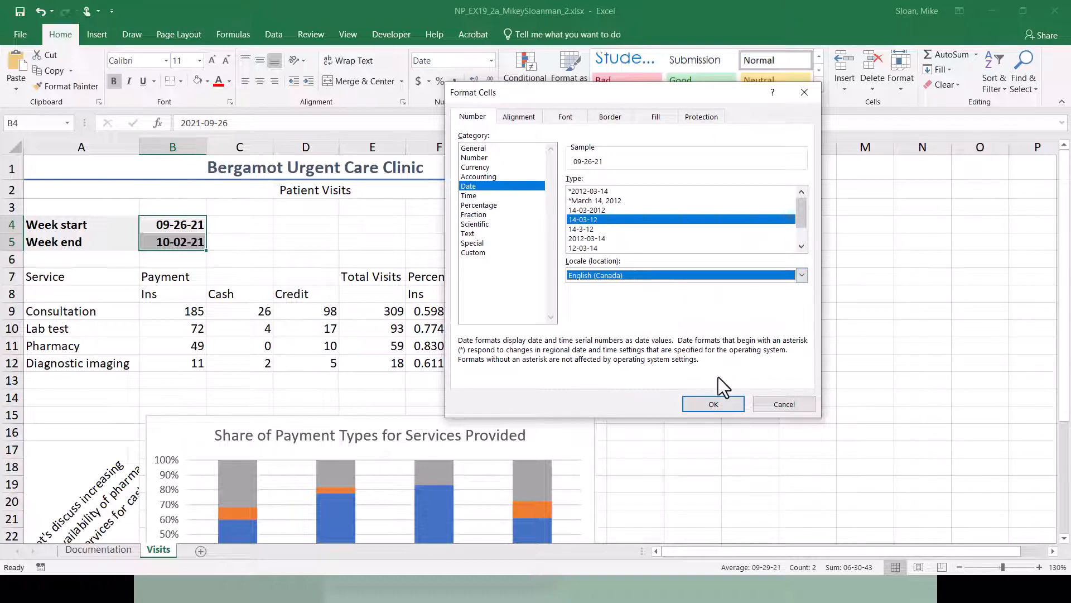
{"action": "left_click", "coordinate": [719, 402]}
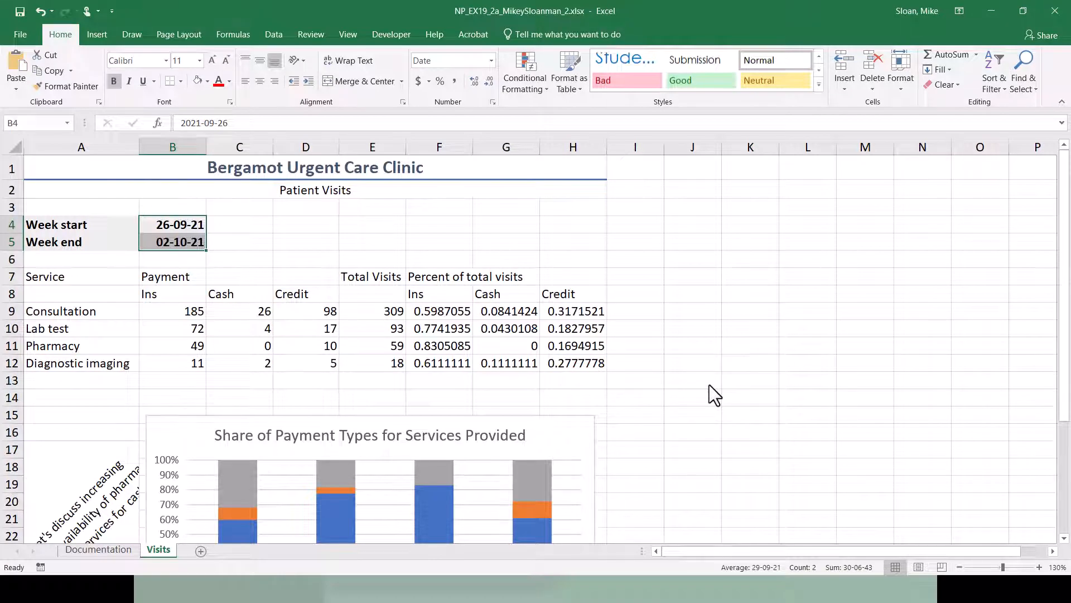
{"action": "left_click", "coordinate": [175, 246]}
{"action": "left_click", "coordinate": [176, 223]}
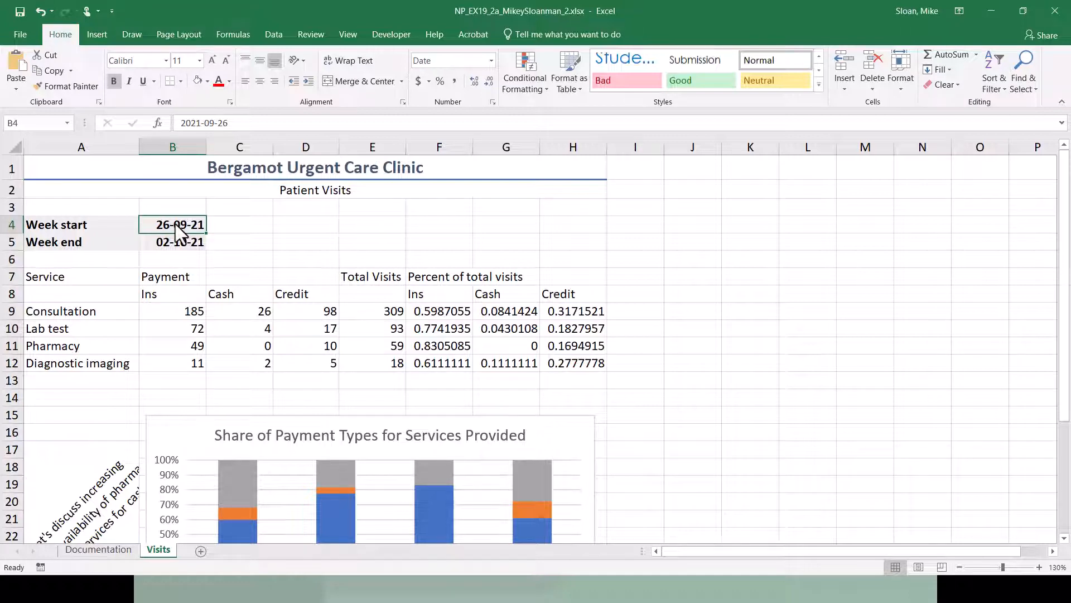
Read step 8 in the Word instructions, return to Excel and format the table headings in A7:H8 as italic
{"action": "key", "text": "alt+Tab"}
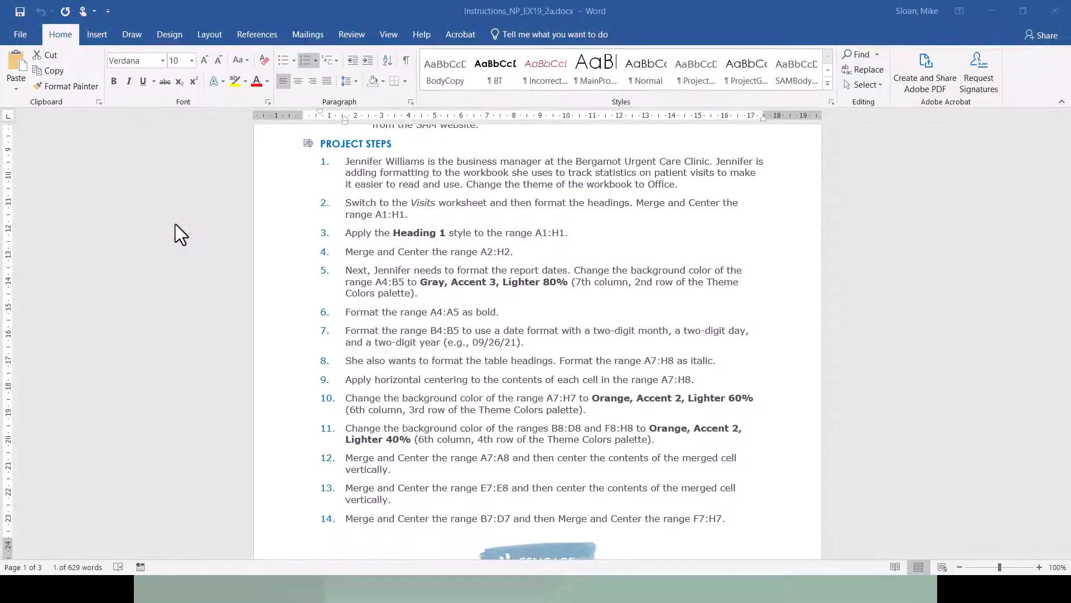
{"action": "scroll", "coordinate": [397, 361], "scroll_direction": "down", "scroll_amount": 1}
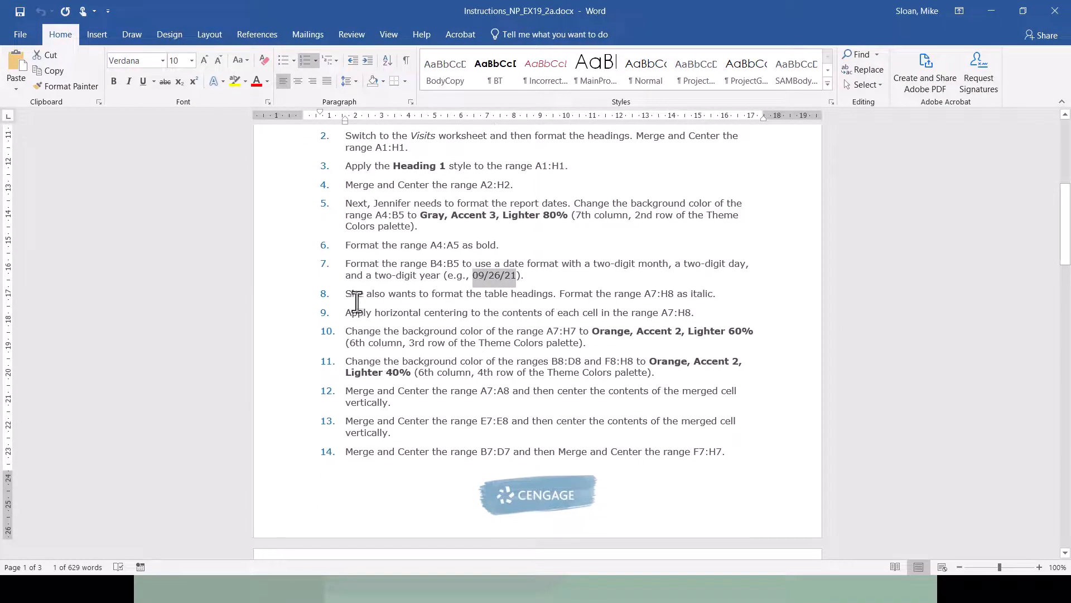
{"action": "left_click_drag", "start_coordinate": [351, 293], "coordinate": [753, 302]}
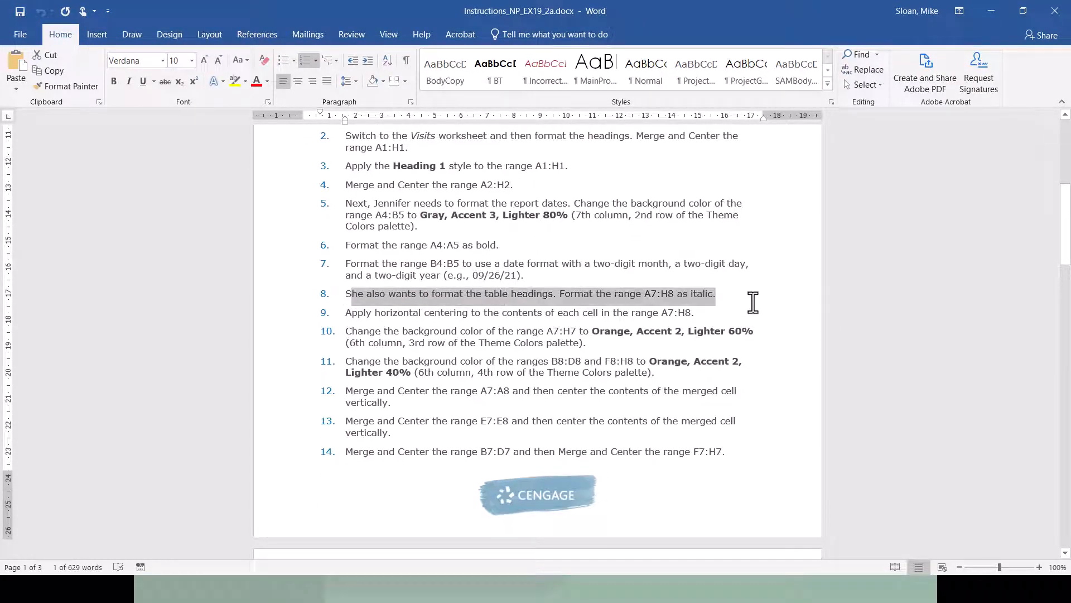
{"action": "left_click", "coordinate": [720, 300]}
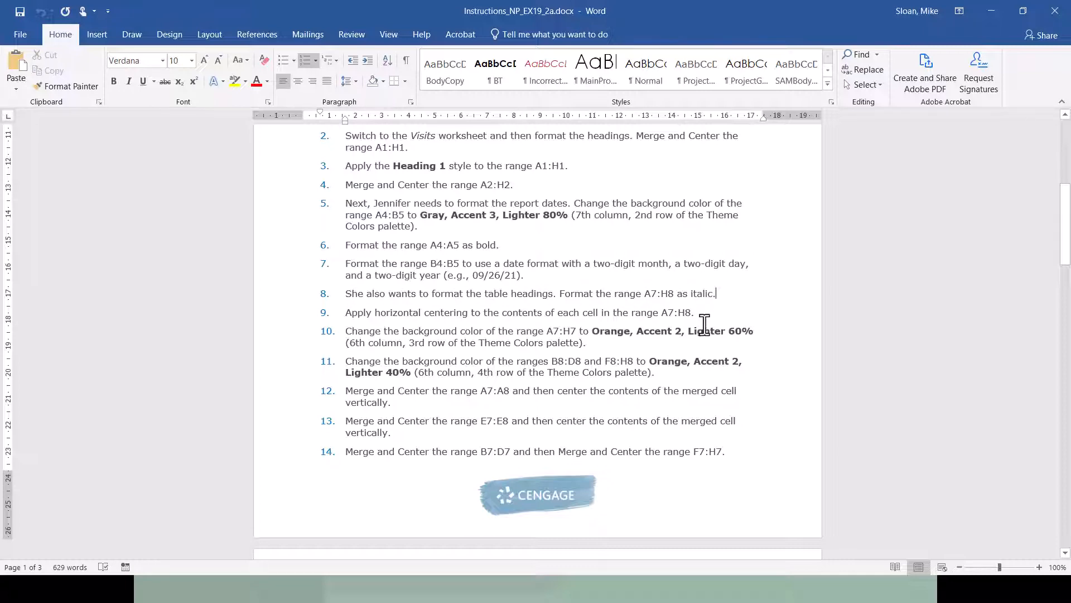
{"action": "key", "text": "alt+Tab"}
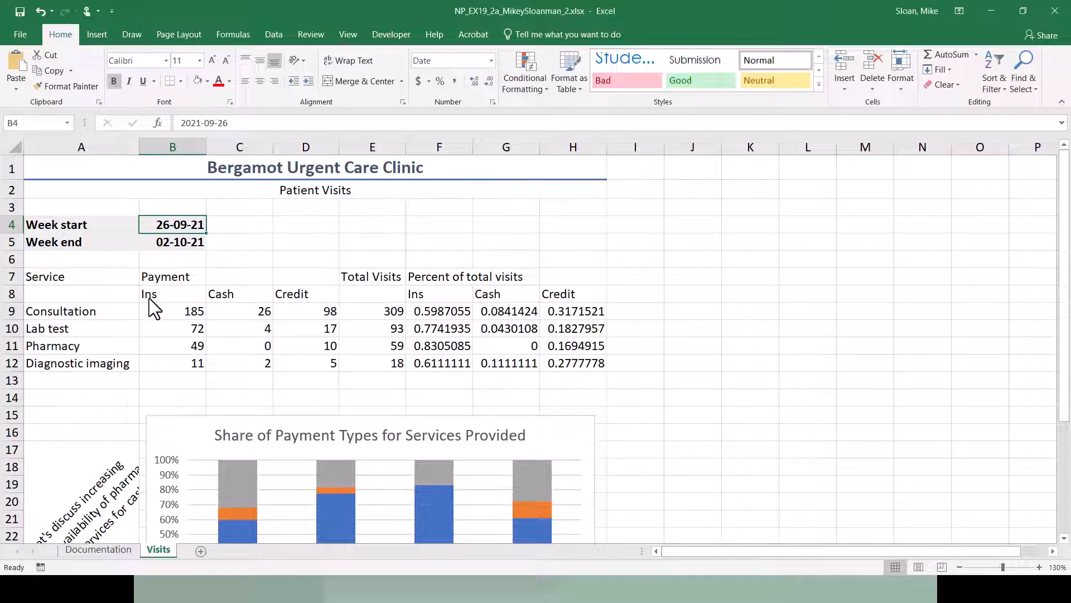
{"action": "left_click_drag", "start_coordinate": [71, 281], "coordinate": [587, 310]}
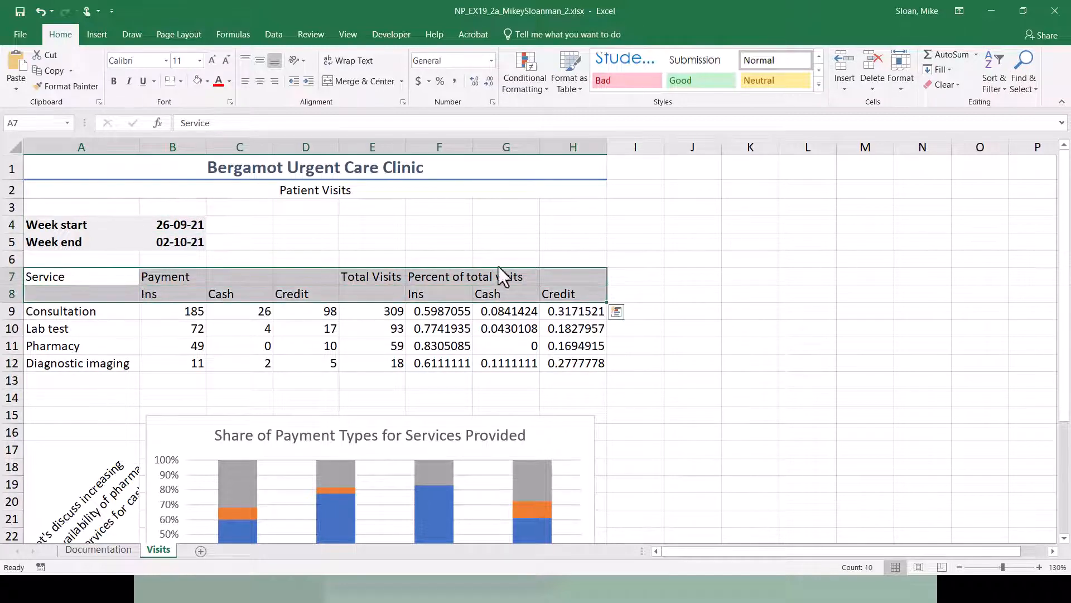
{"action": "left_click", "coordinate": [129, 82]}
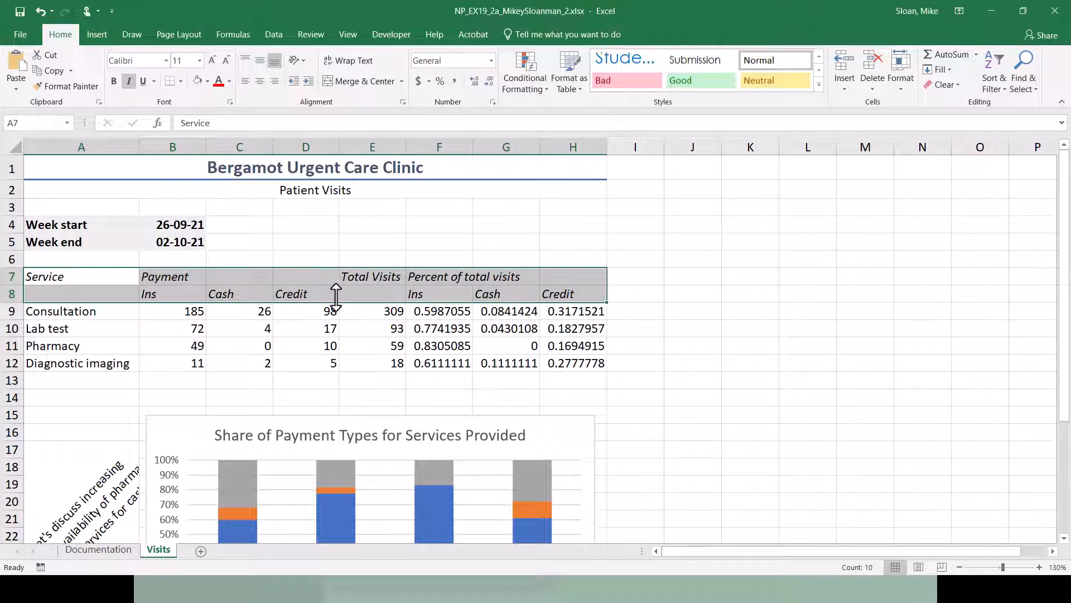
Check step 9 in the Word instructions, return to Excel, center A7:H8 horizontally and try middle vertical alignment
{"action": "key", "text": "alt"}
{"action": "key", "text": "alt+Tab"}
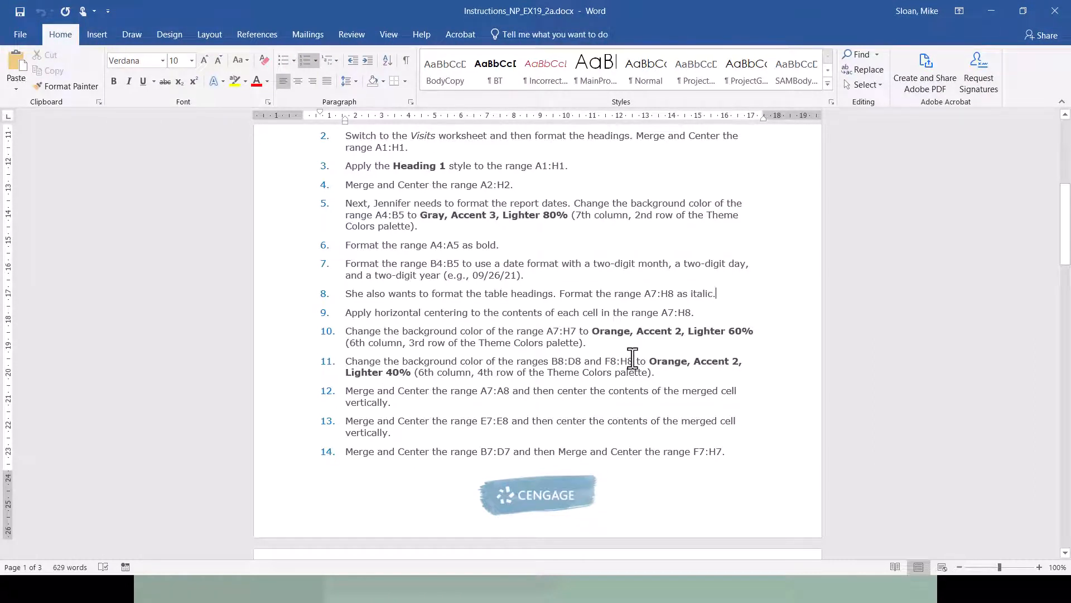
{"action": "key", "text": "alt+Tab"}
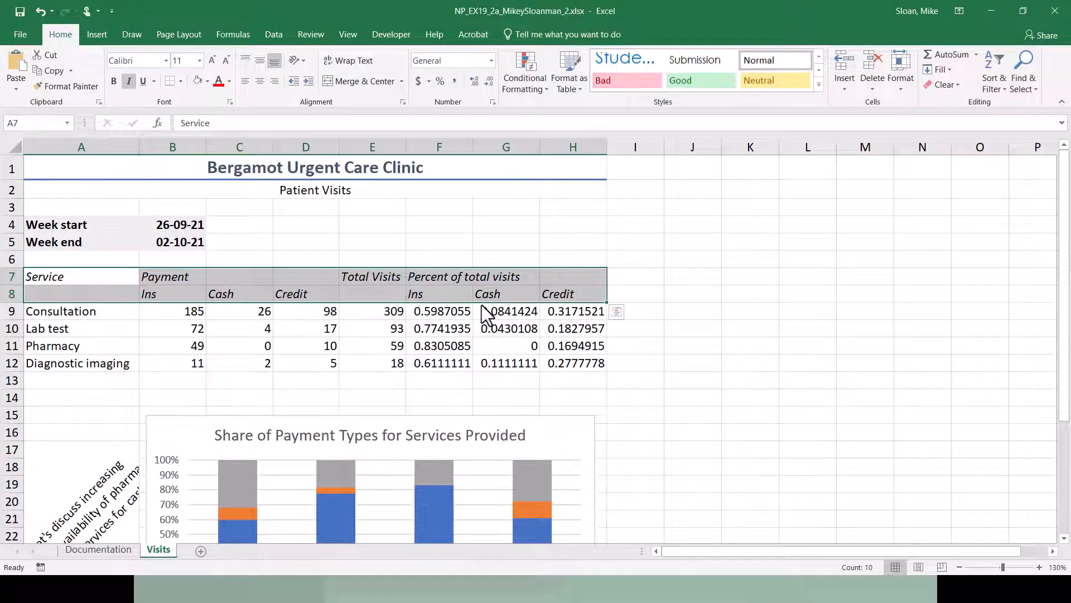
{"action": "left_click", "coordinate": [260, 83]}
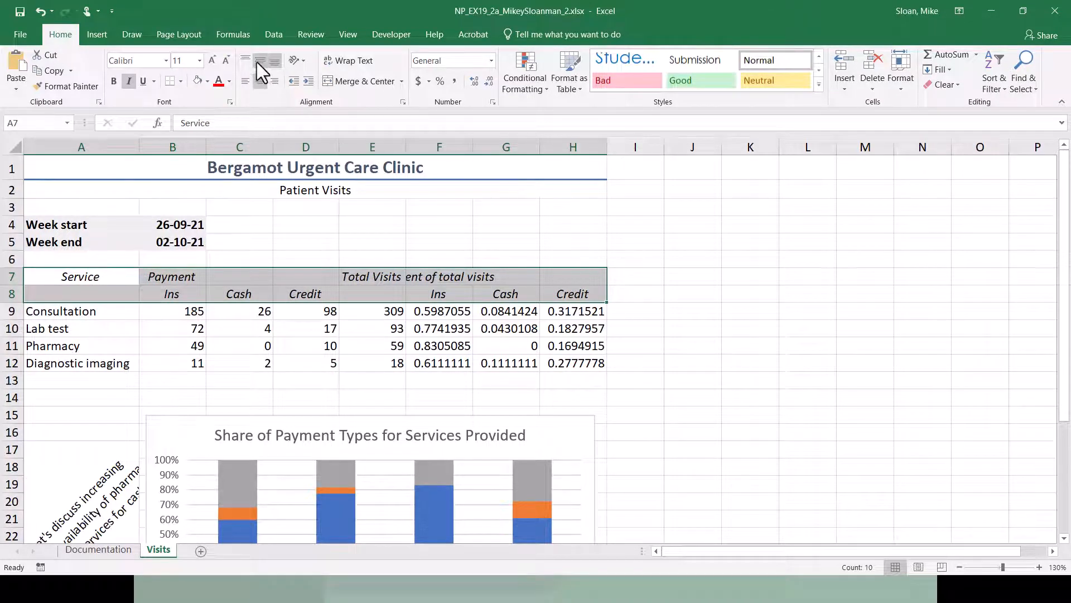
{"action": "left_click", "coordinate": [259, 62]}
Review steps 8 to 10 in the Word instructions, return to Excel and fill A7:H8 with Orange, Accent 2, Lighter 60%
{"action": "key", "text": "alt+Tab"}
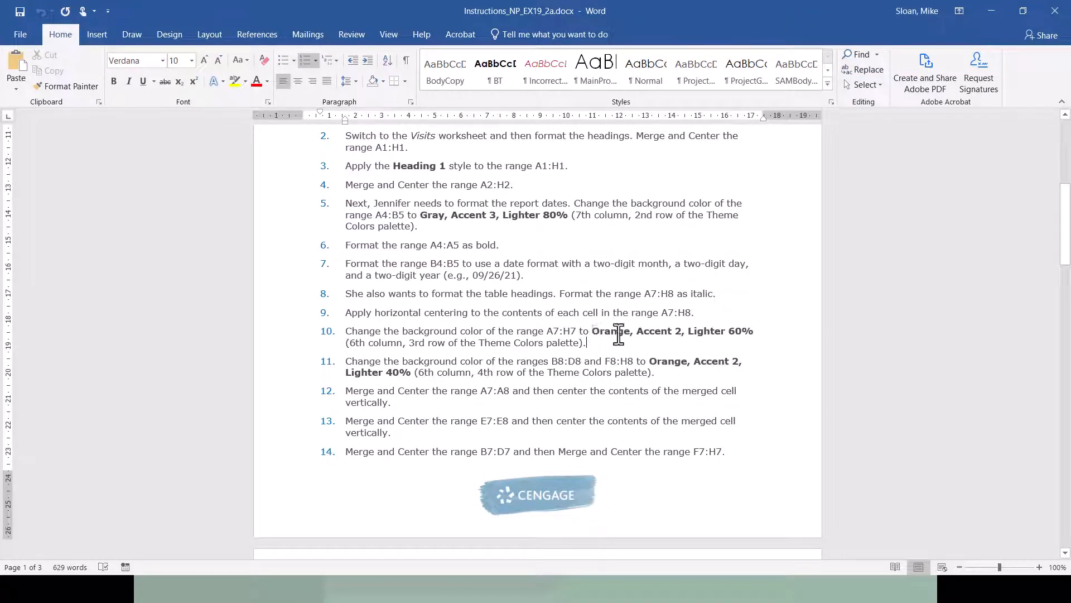
{"action": "left_click_drag", "start_coordinate": [617, 333], "coordinate": [756, 330]}
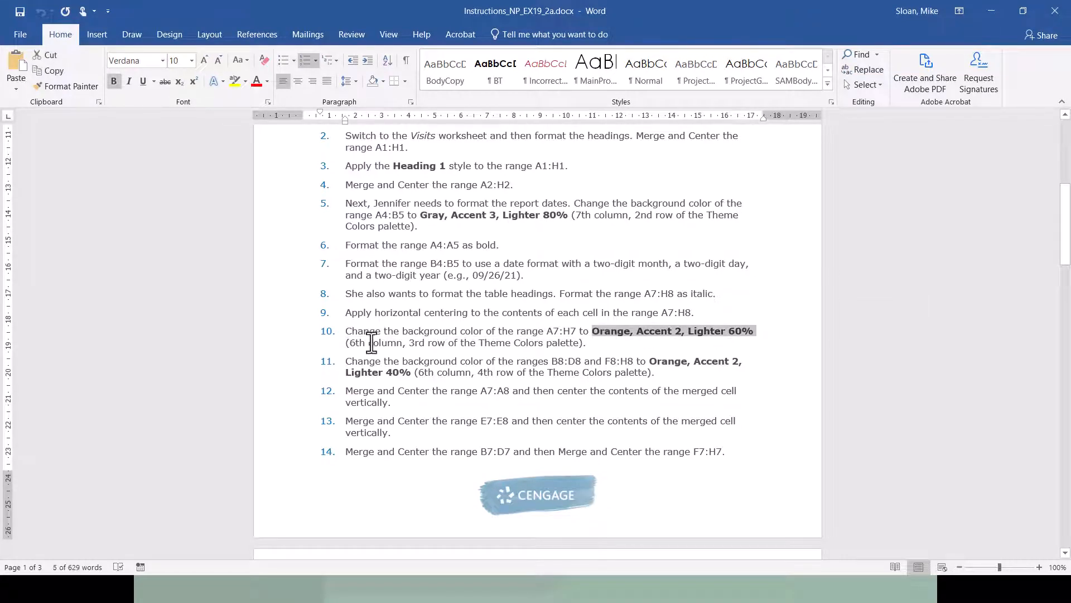
{"action": "key", "text": "alt+Tab"}
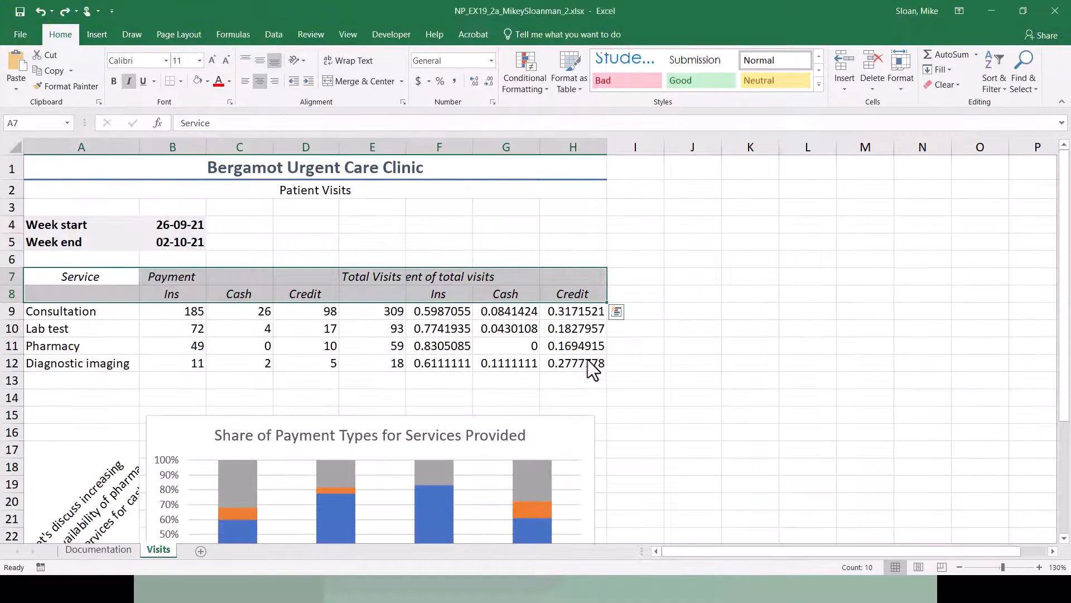
{"action": "key", "text": "alt+Tab"}
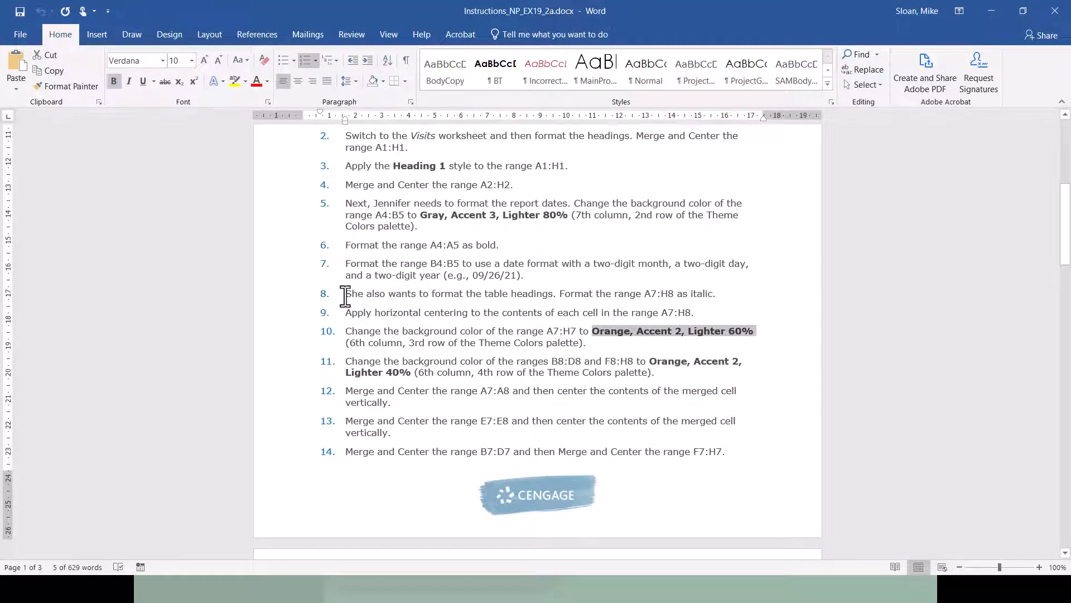
{"action": "left_click_drag", "start_coordinate": [347, 294], "coordinate": [602, 351]}
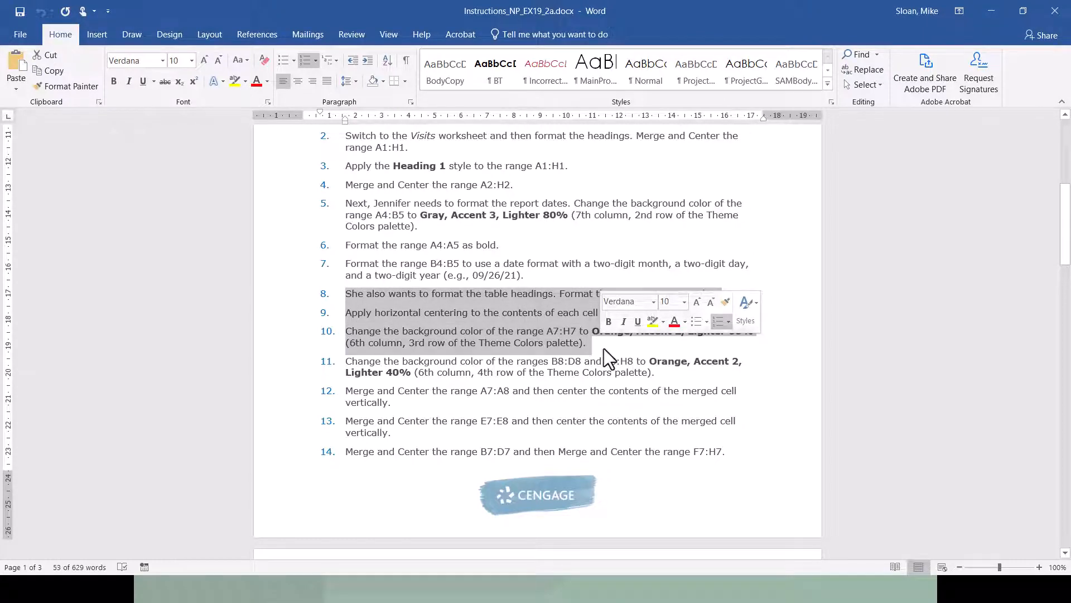
{"action": "key", "text": "alt+Tab"}
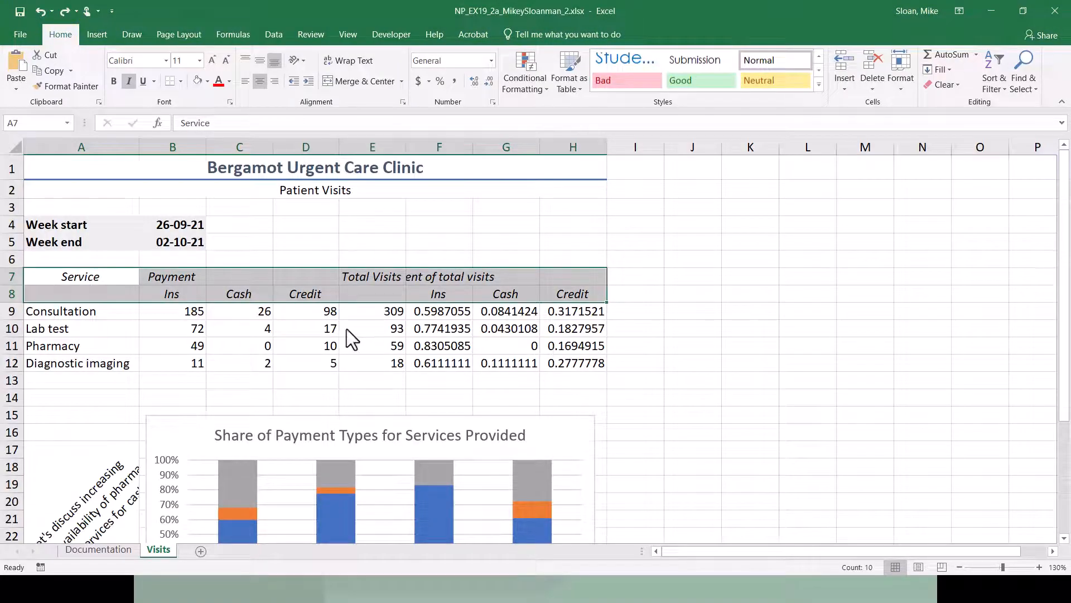
{"action": "left_click", "coordinate": [206, 80]}
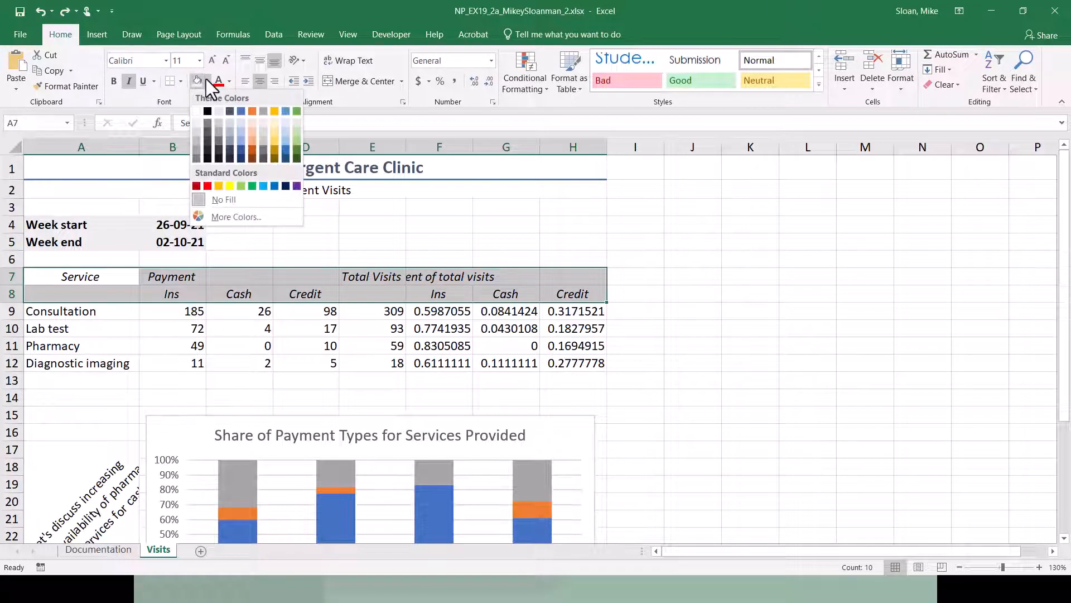
{"action": "left_click", "coordinate": [252, 131]}
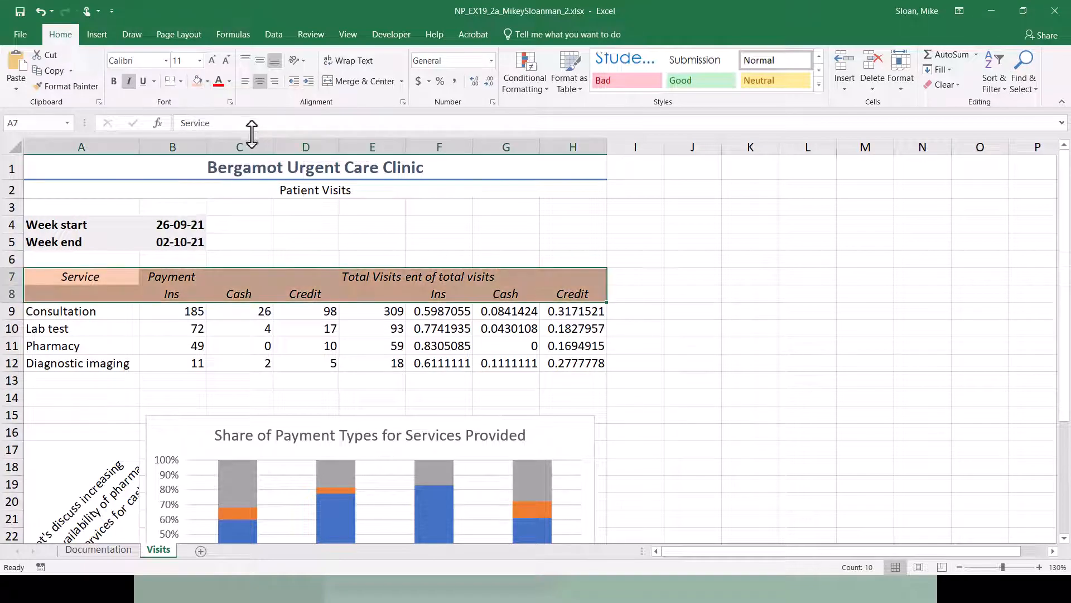
{"action": "left_click", "coordinate": [109, 280]}
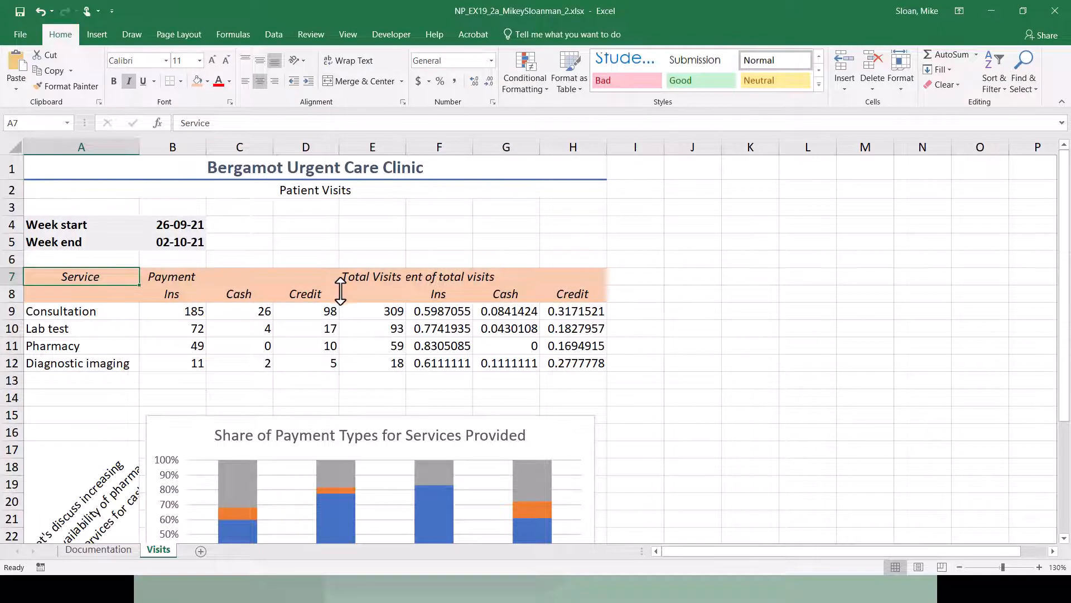
Switch to Word, read step 11 of the instructions about filling B8:D8 and F8:H8, and return to Excel
{"action": "key", "text": "alt+Tab"}
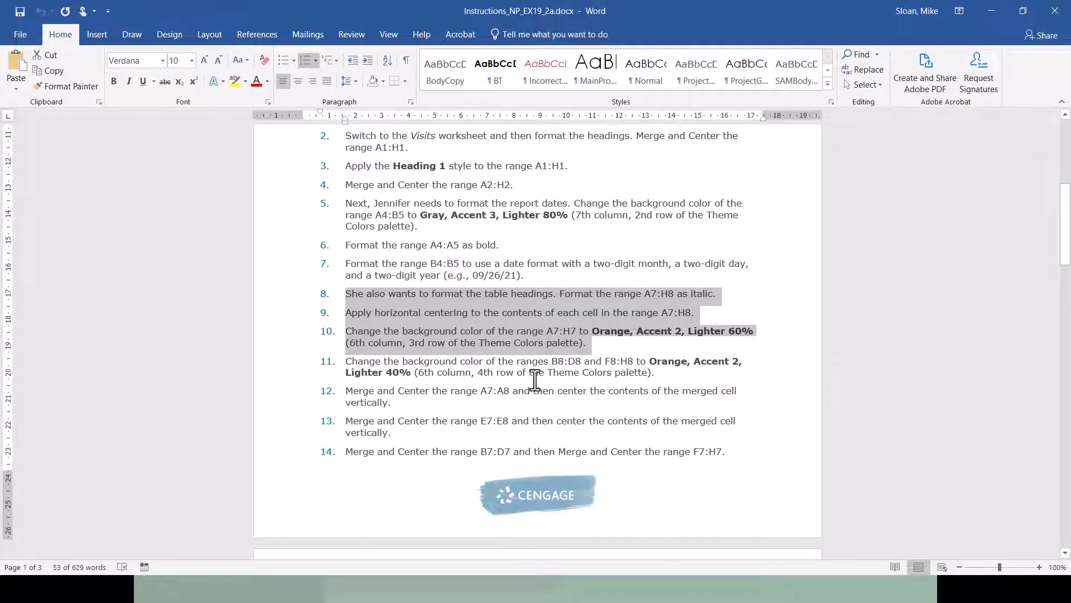
{"action": "left_click", "coordinate": [525, 378]}
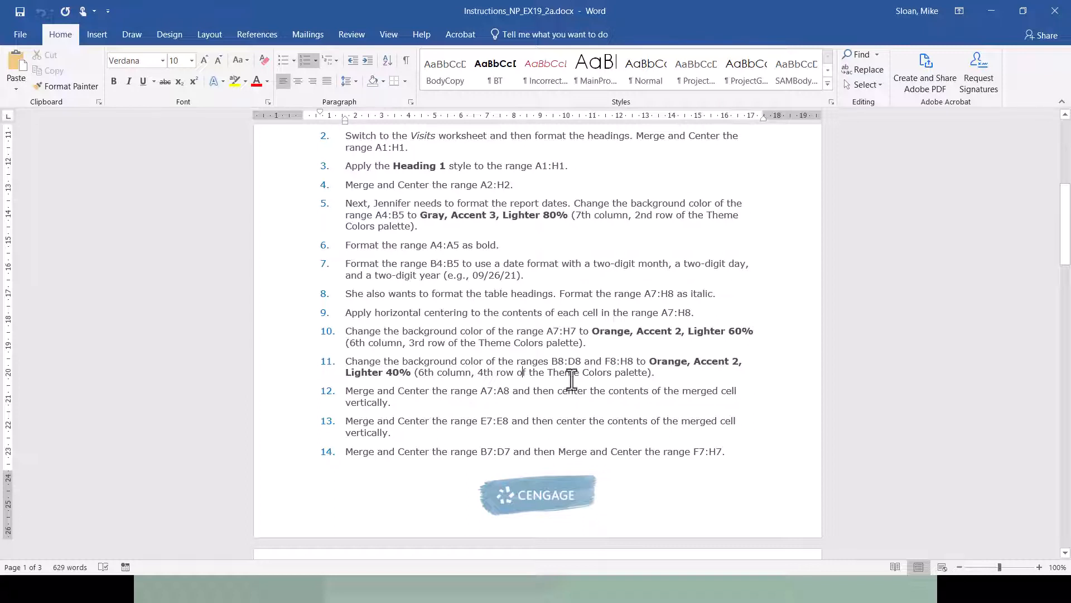
{"action": "left_click_drag", "start_coordinate": [657, 373], "coordinate": [303, 361]}
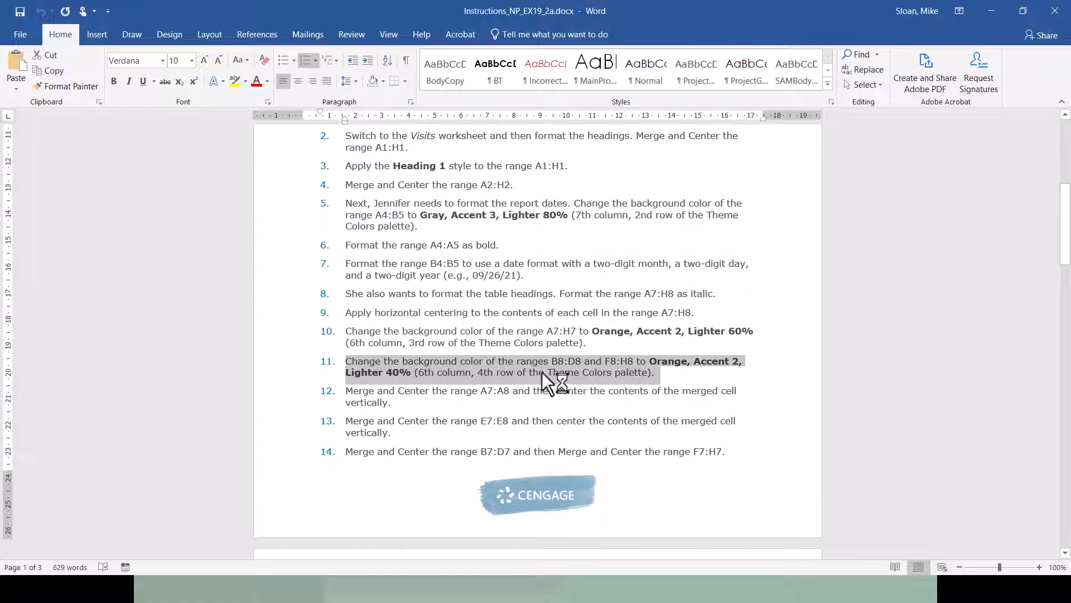
{"action": "scroll", "coordinate": [564, 373], "scroll_direction": "down", "scroll_amount": 1}
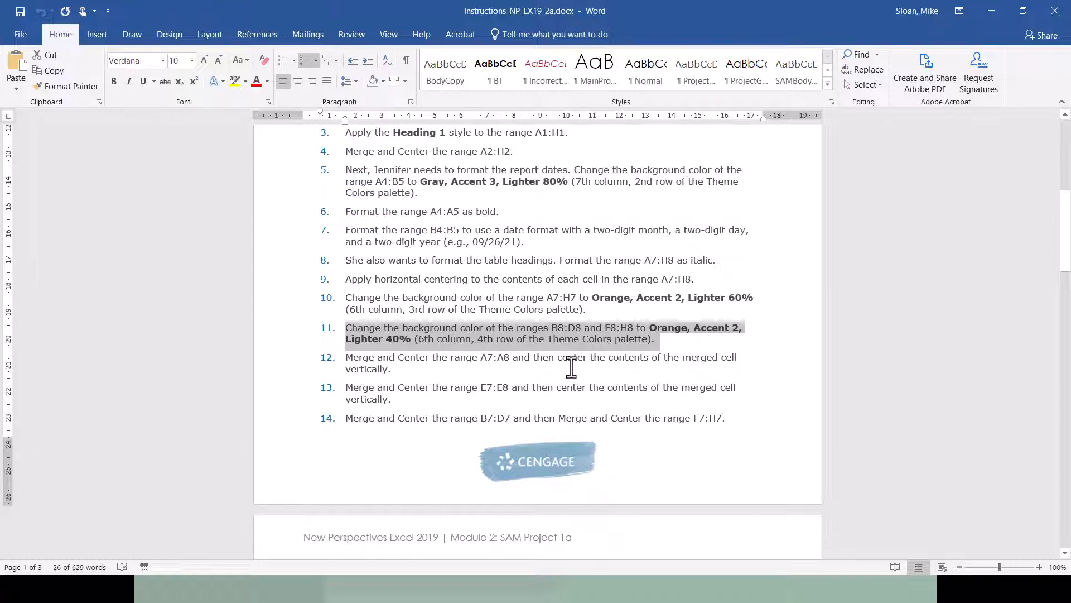
{"action": "left_click", "coordinate": [661, 335]}
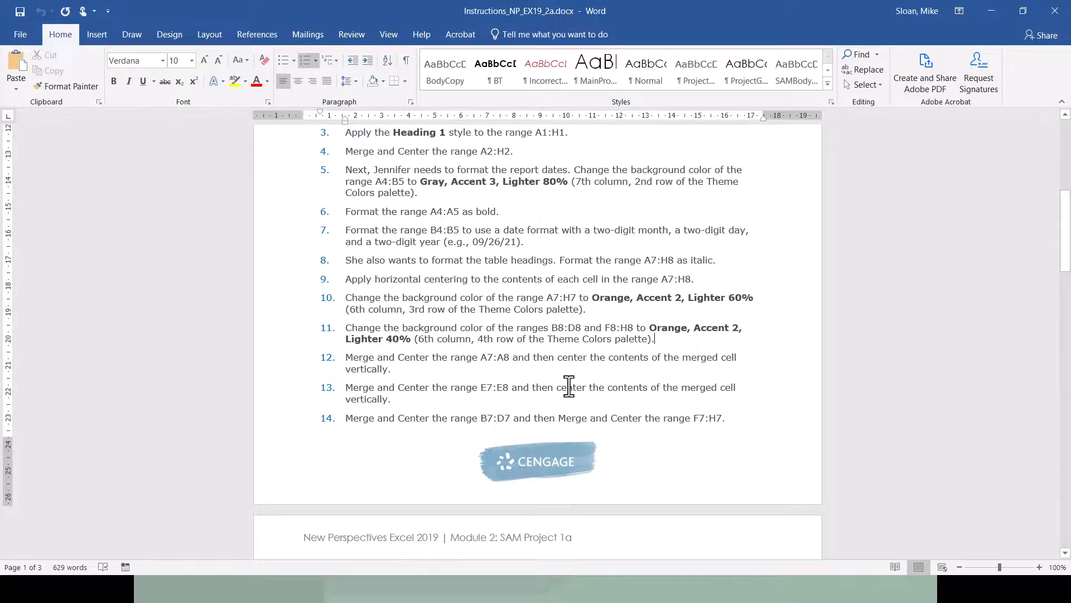
{"action": "key", "text": "alt+Tab"}
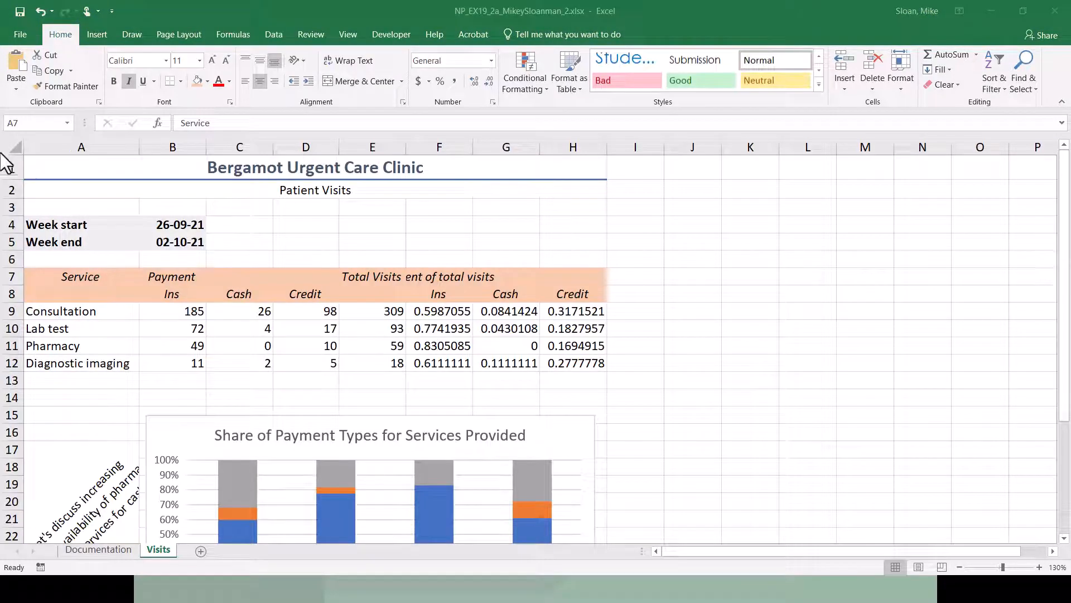
Select B8:H8, recheck the ranges of step 11 in the Word instructions, and reduce the Excel selection to B8:D8
{"action": "left_click", "coordinate": [35, 123]}
{"action": "type", "text": "B8"}
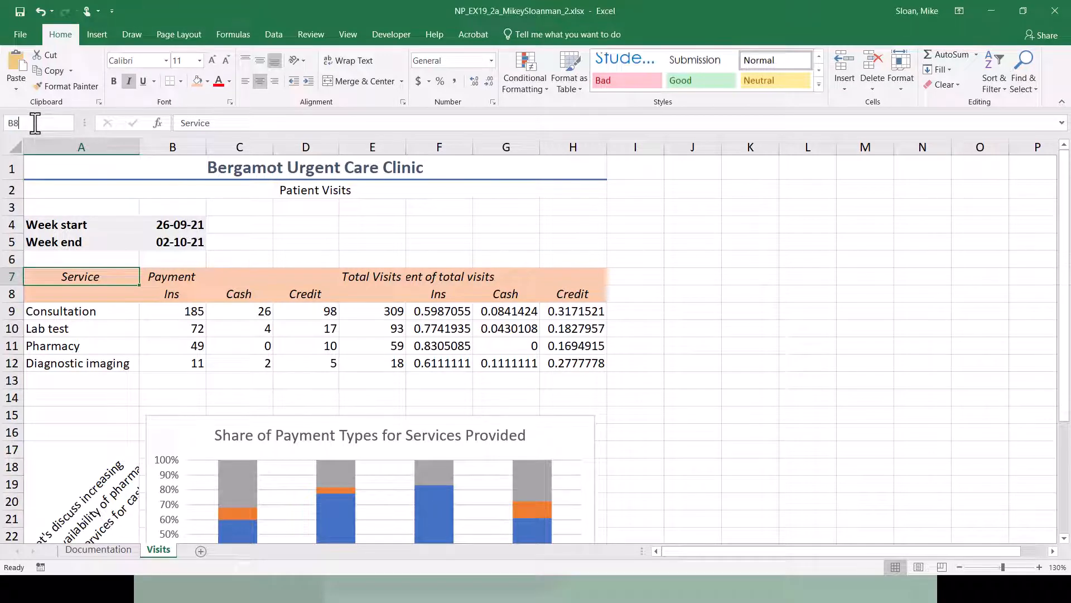
{"action": "type", "text": ":H8"}
{"action": "key", "text": "Return"}
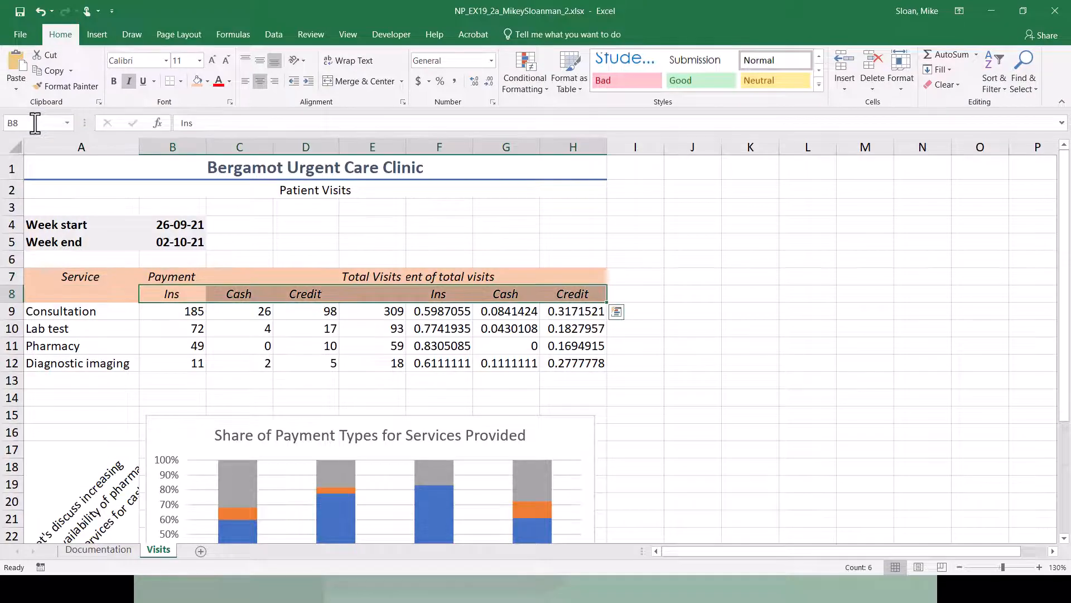
{"action": "key", "text": "alt+Tab"}
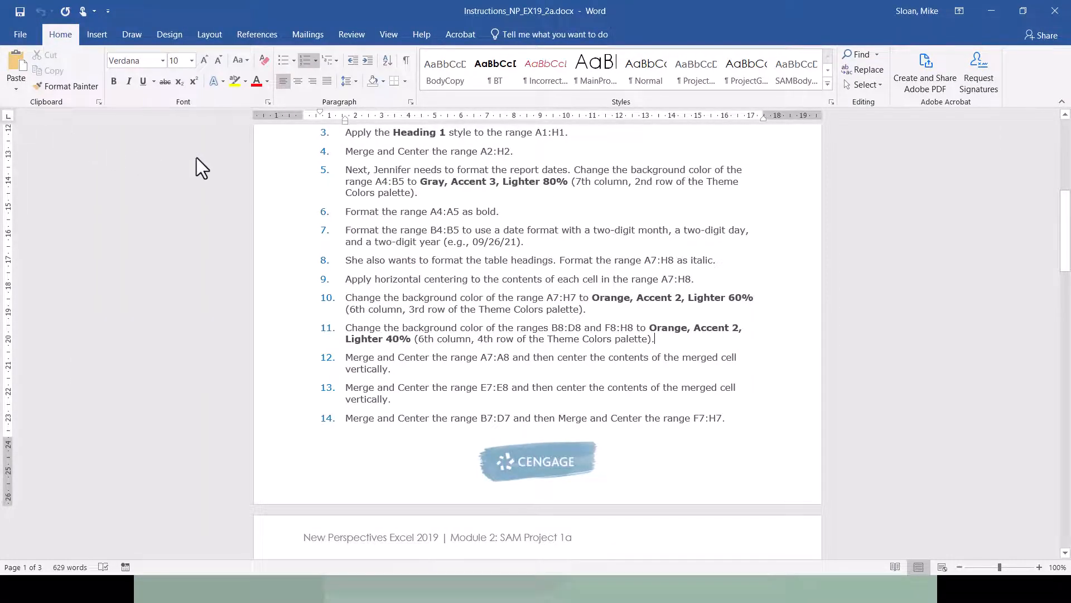
{"action": "key", "text": "alt+Tab"}
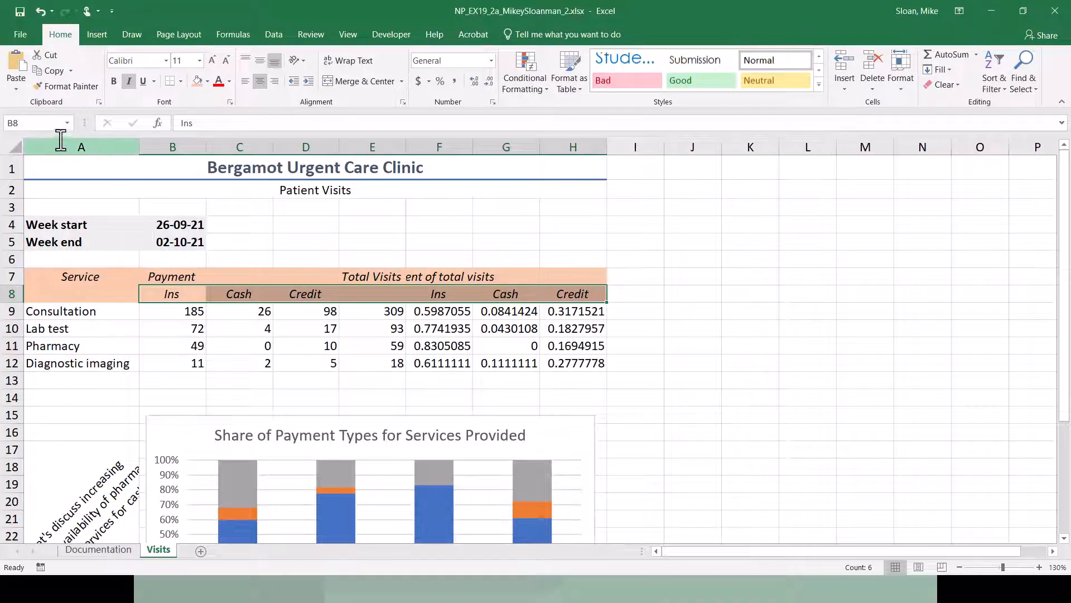
{"action": "left_click", "coordinate": [51, 123]}
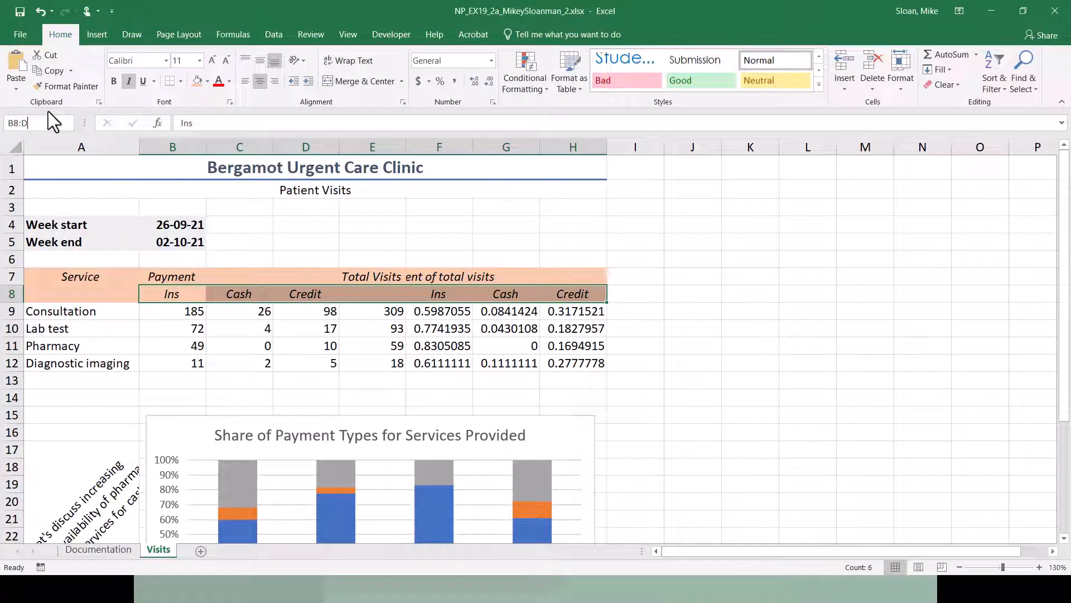
{"action": "key", "text": "Return"}
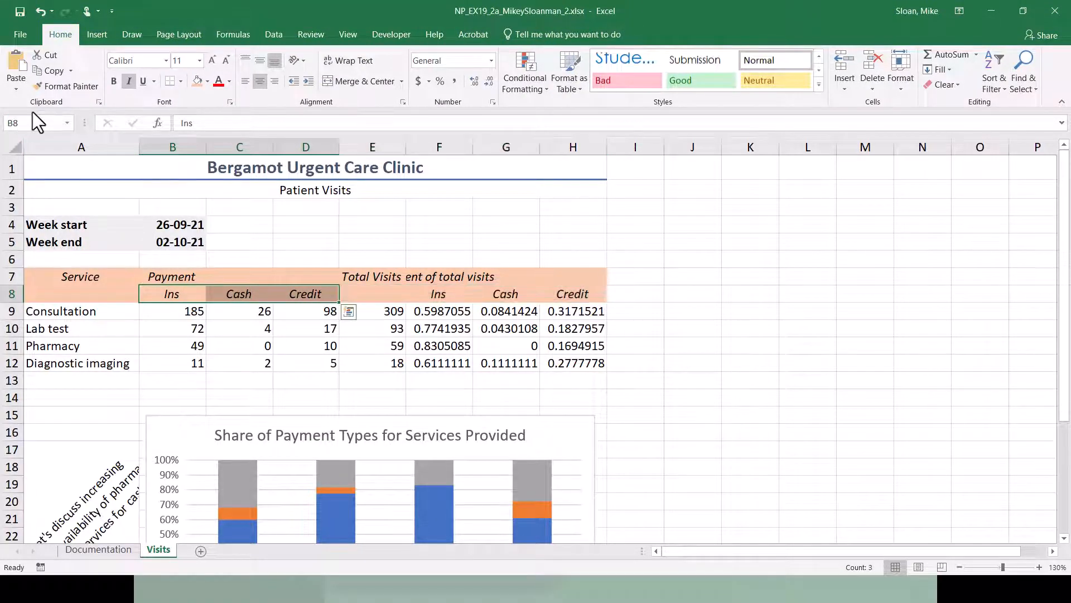
Switch to Word, review steps 8 to 10 of the instructions with attention to the fill range in step 10, and return to Excel
{"action": "key", "text": "alt+Tab"}
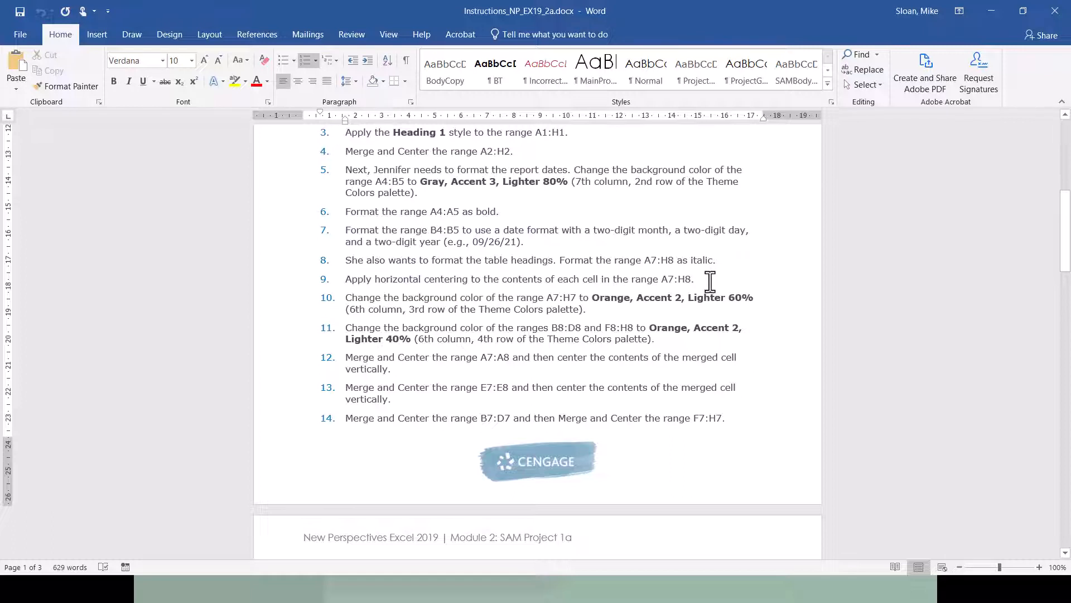
{"action": "left_click_drag", "start_coordinate": [710, 281], "coordinate": [342, 281]}
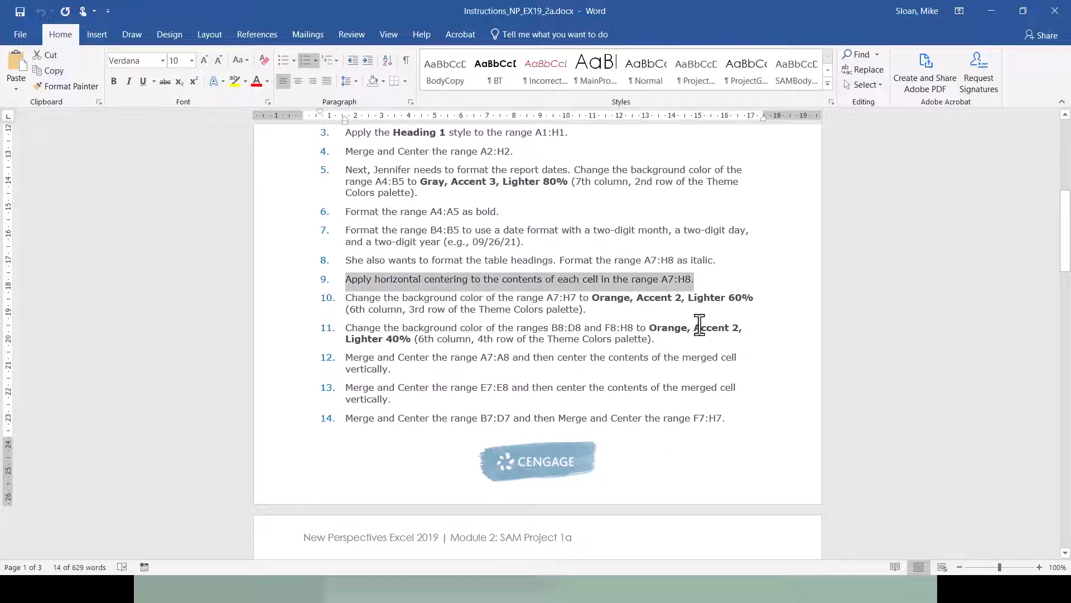
{"action": "left_click_drag", "start_coordinate": [576, 297], "coordinate": [279, 302]}
{"action": "left_click", "coordinate": [576, 298]}
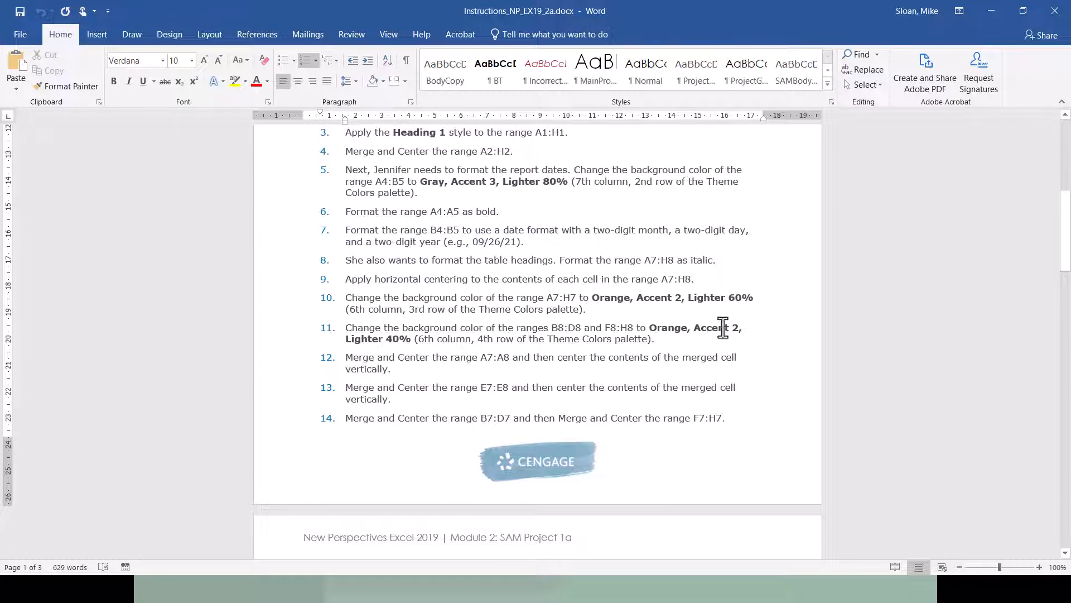
{"action": "left_click_drag", "start_coordinate": [592, 310], "coordinate": [309, 260]}
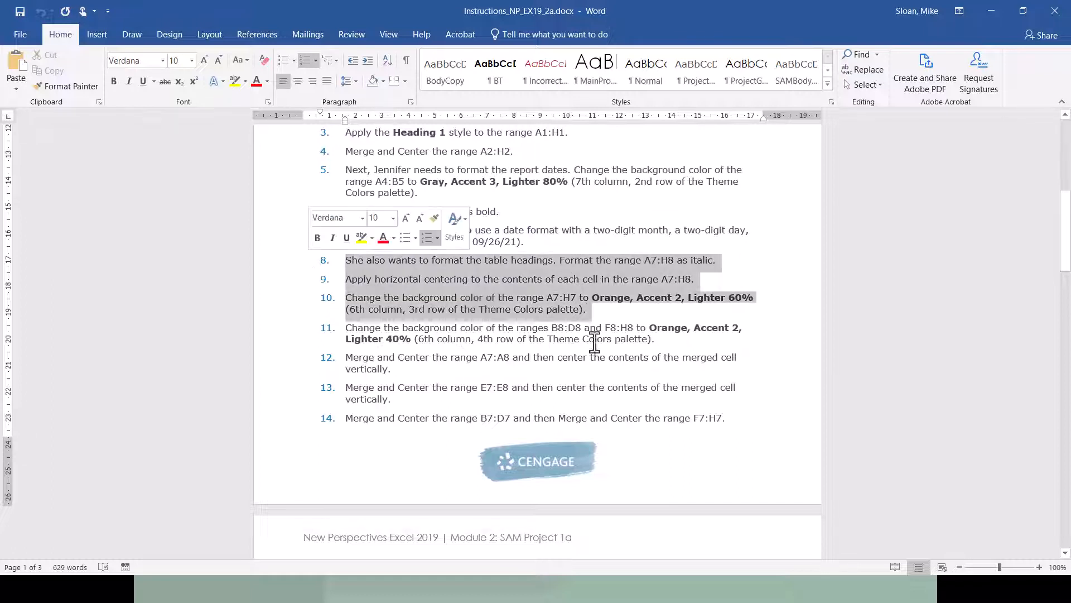
{"action": "left_click", "coordinate": [572, 300]}
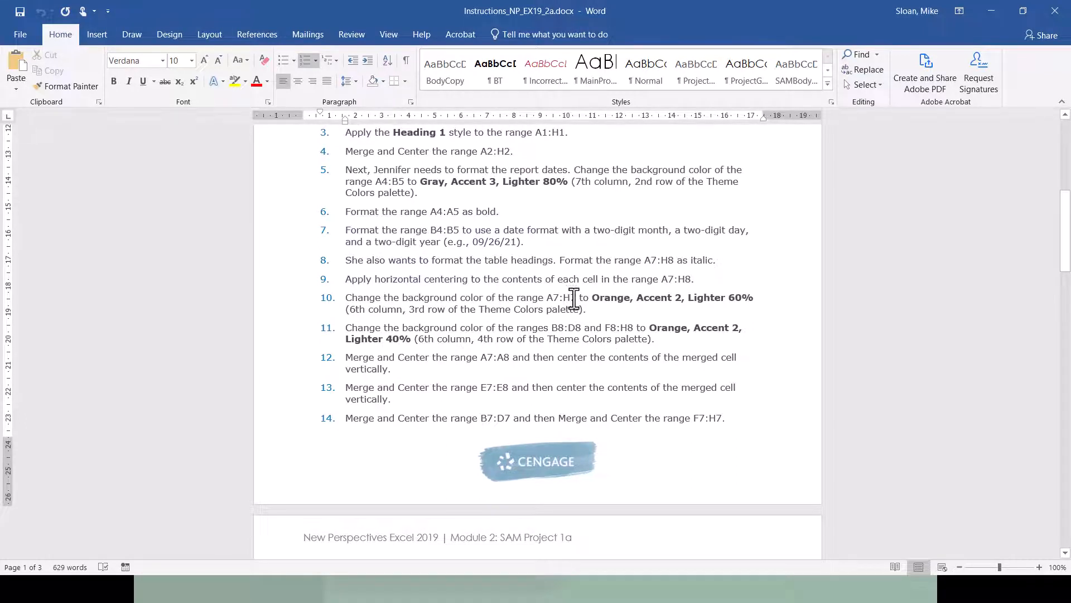
{"action": "left_click_drag", "start_coordinate": [572, 297], "coordinate": [577, 299]}
{"action": "key", "text": "alt+Tab"}
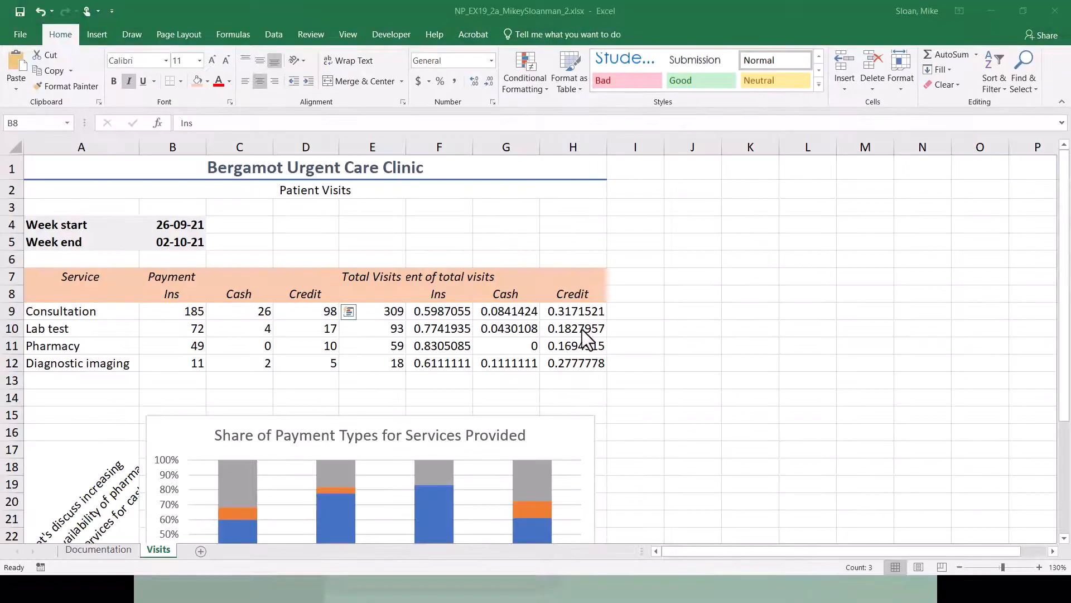
Compare the heading rows A7:H7 and A8:H8, and replace the orange fill of A8:H8 with white
{"action": "left_click_drag", "start_coordinate": [69, 282], "coordinate": [577, 277]}
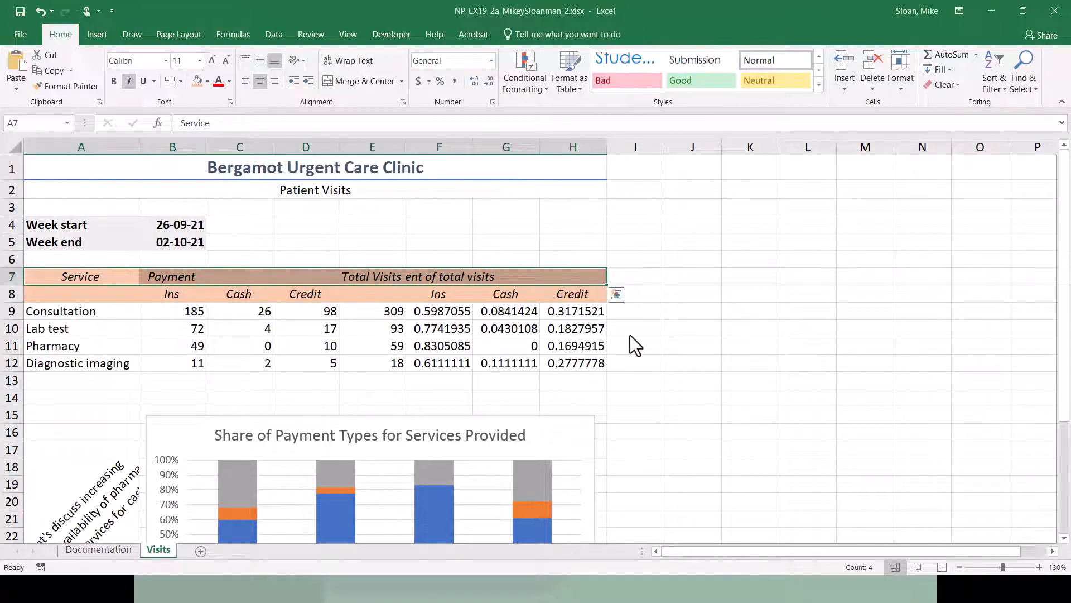
{"action": "left_click", "coordinate": [52, 291]}
{"action": "left_click_drag", "start_coordinate": [51, 291], "coordinate": [497, 292]}
{"action": "left_click_drag", "start_coordinate": [565, 295], "coordinate": [565, 297]}
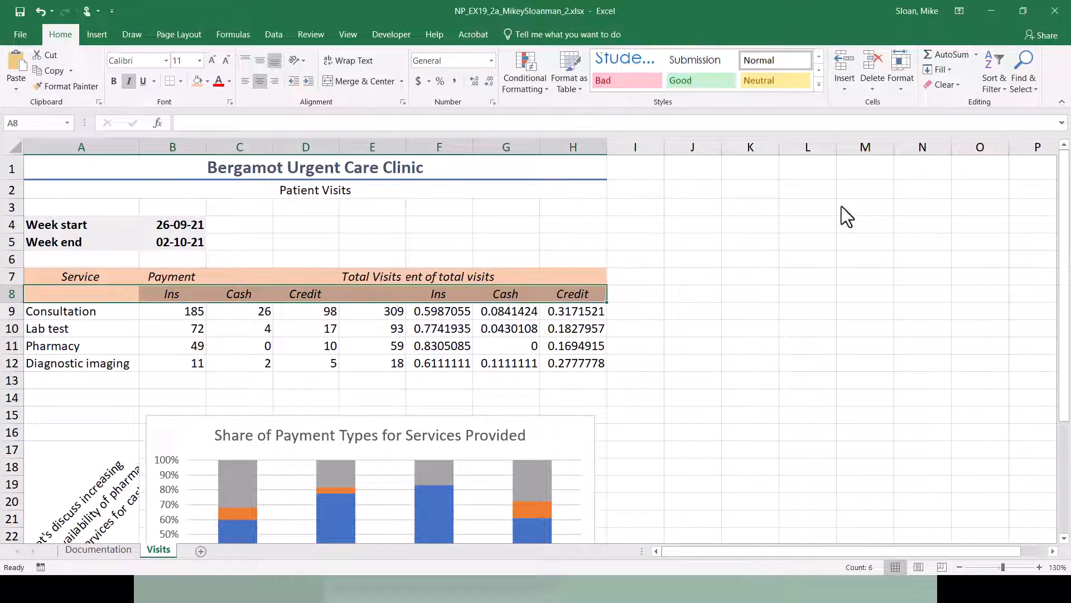
{"action": "left_click", "coordinate": [956, 85]}
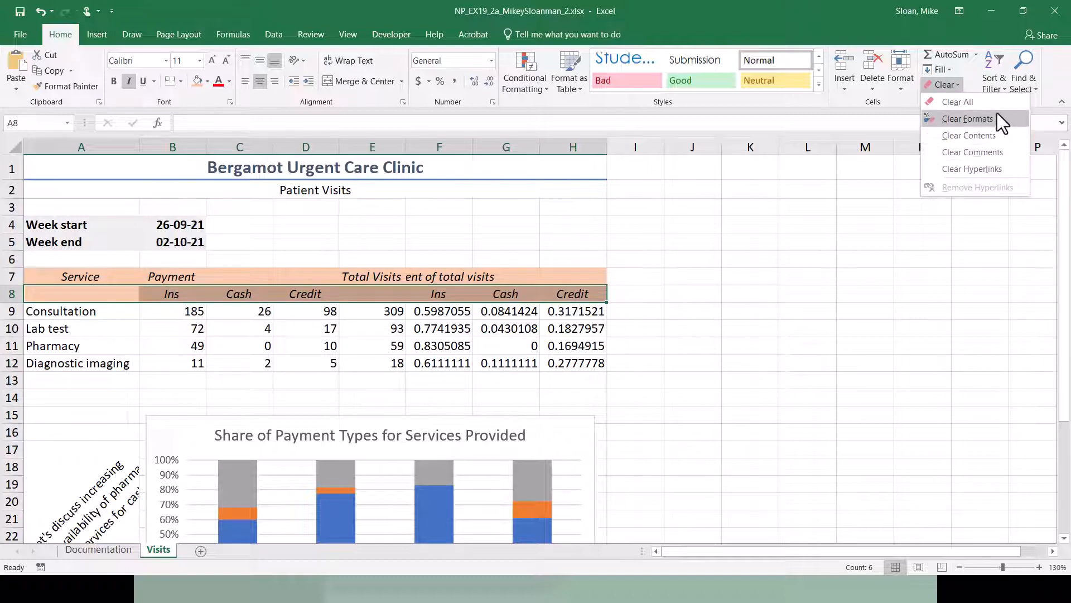
{"action": "left_click", "coordinate": [154, 299]}
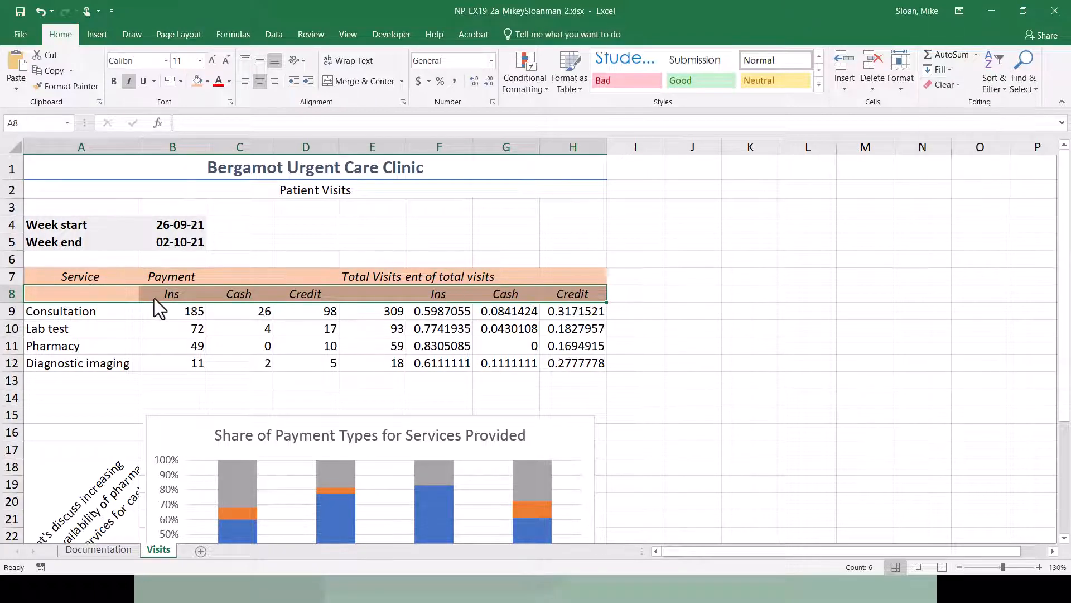
{"action": "left_click", "coordinate": [207, 81]}
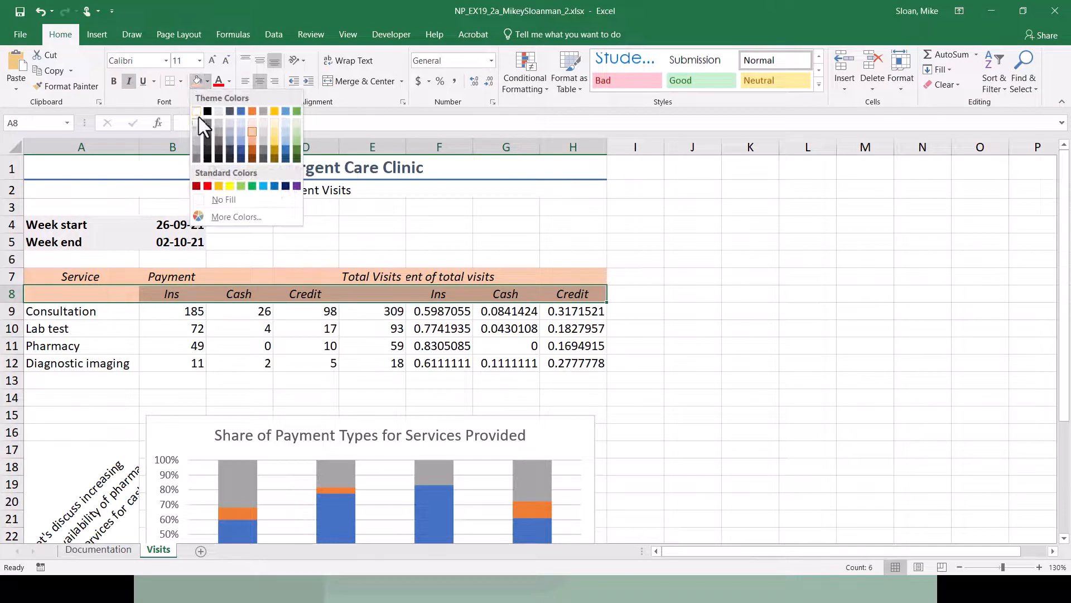
{"action": "left_click", "coordinate": [196, 111]}
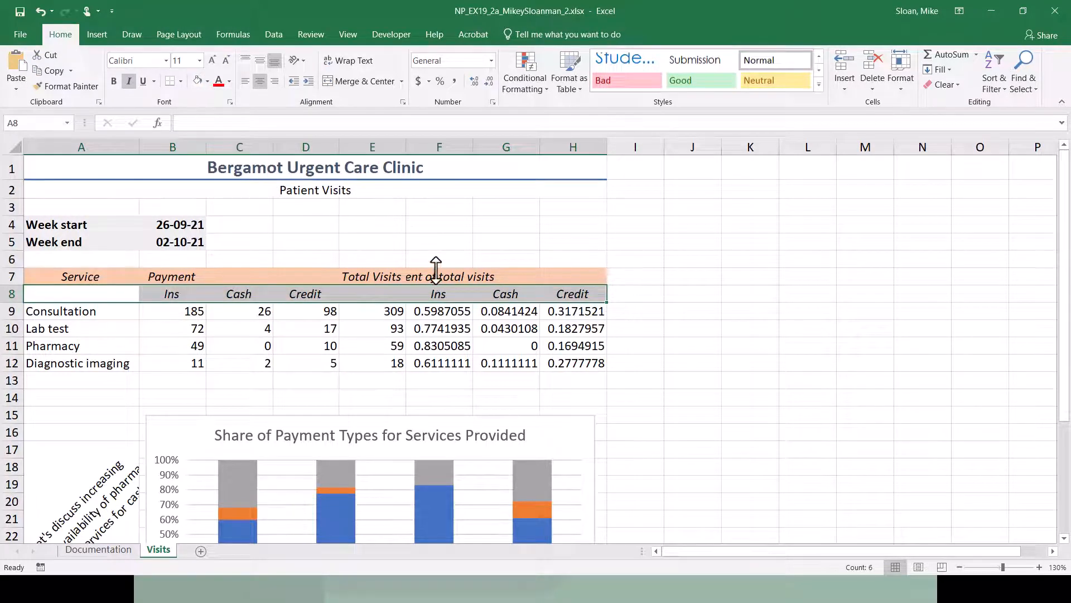
Check step 11 in Word for the first range, select B8:D8 in Excel, and look up the second range, F8:H8, in Word
{"action": "left_click", "coordinate": [182, 294]}
{"action": "key", "text": "alt+Tab"}
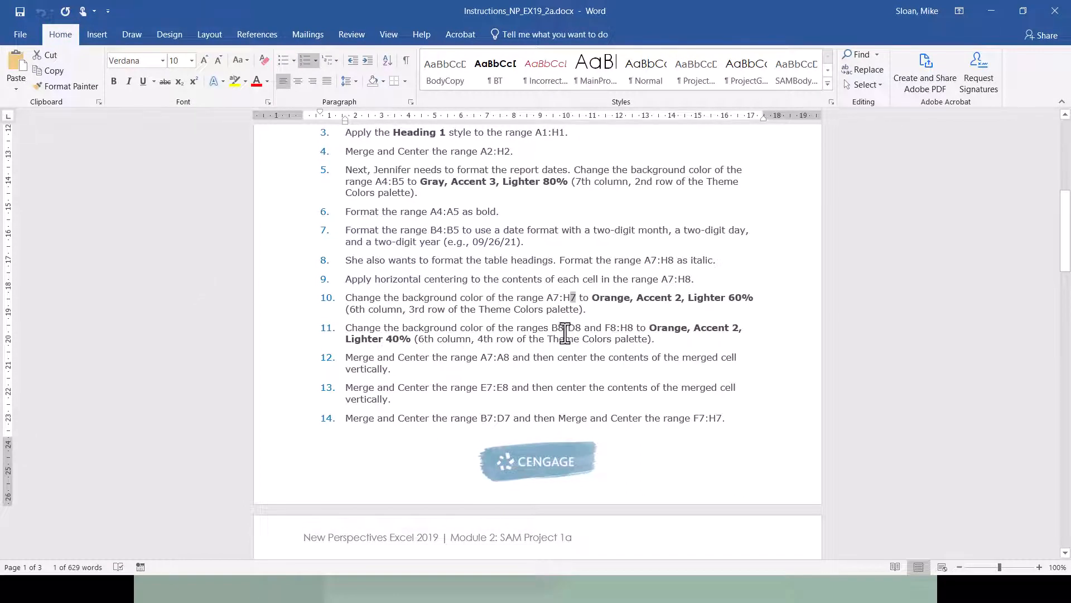
{"action": "left_click_drag", "start_coordinate": [551, 328], "coordinate": [582, 328]}
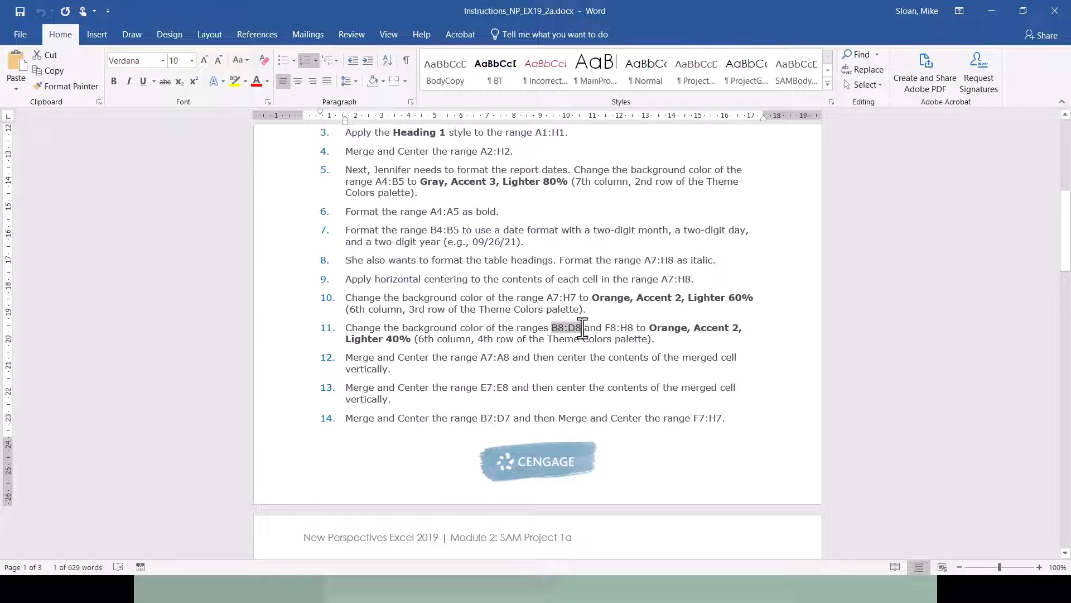
{"action": "key", "text": "alt+Tab"}
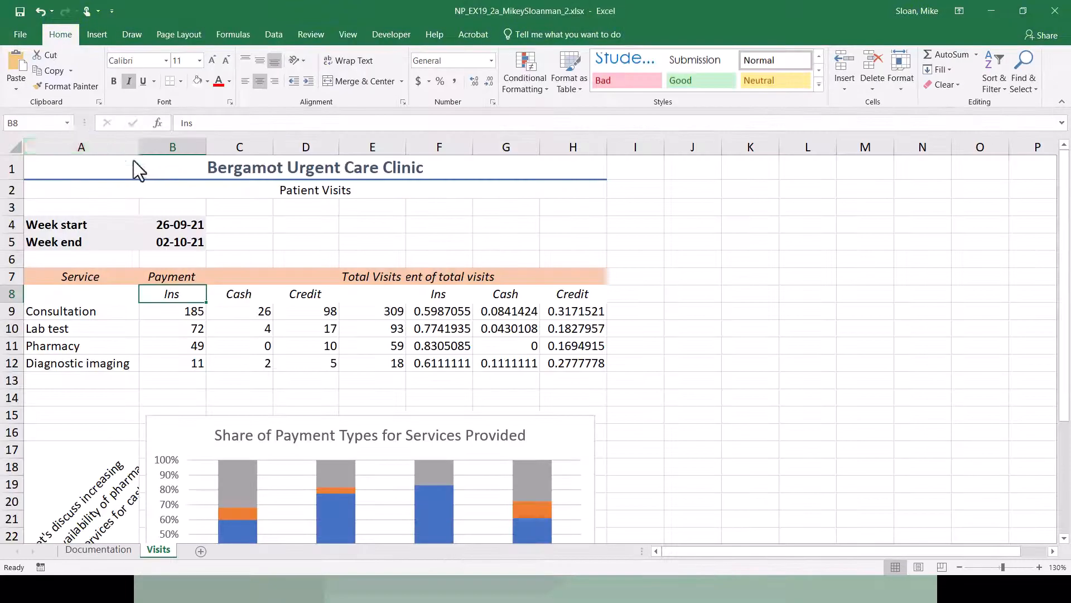
{"action": "left_click", "coordinate": [55, 123]}
{"action": "left_click", "coordinate": [56, 124]}
{"action": "type", "text": ":D8"}
{"action": "key", "text": "Return"}
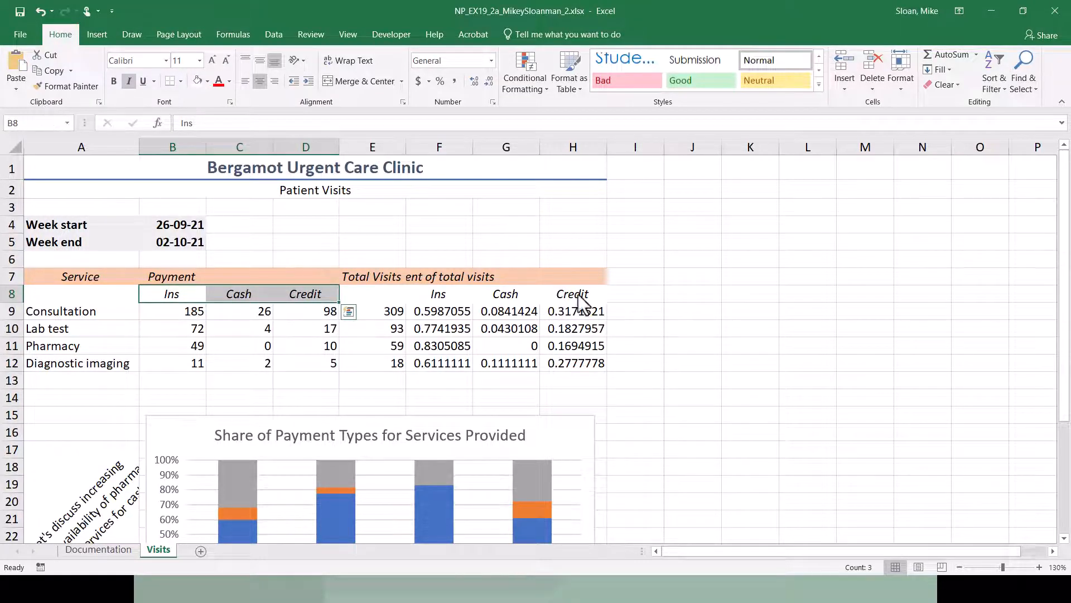
{"action": "key", "text": "alt+Tab"}
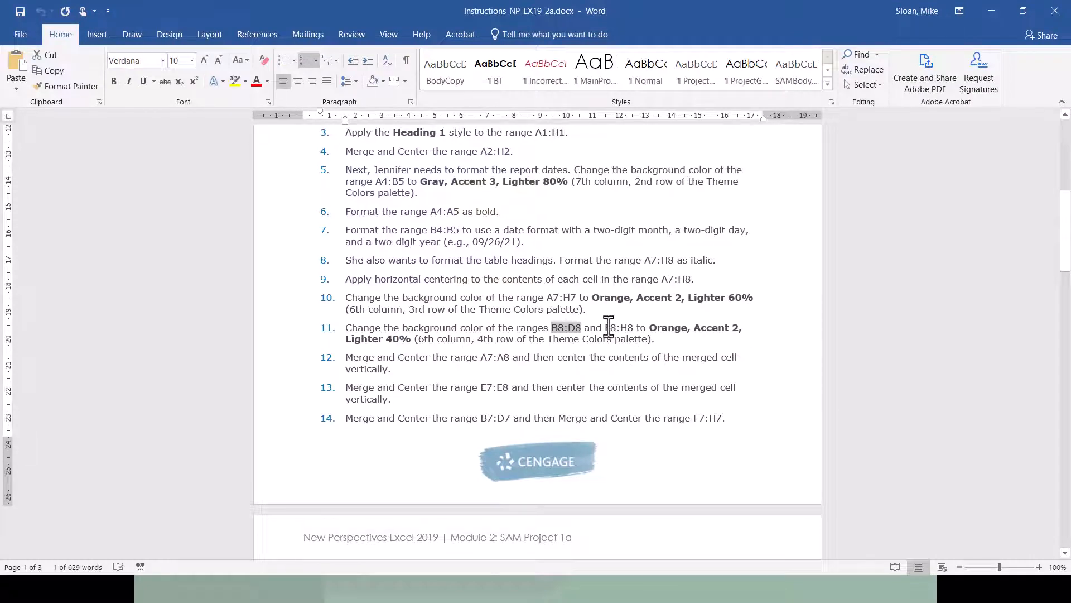
{"action": "left_click_drag", "start_coordinate": [605, 328], "coordinate": [633, 329]}
{"action": "key", "text": "alt+Tab"}
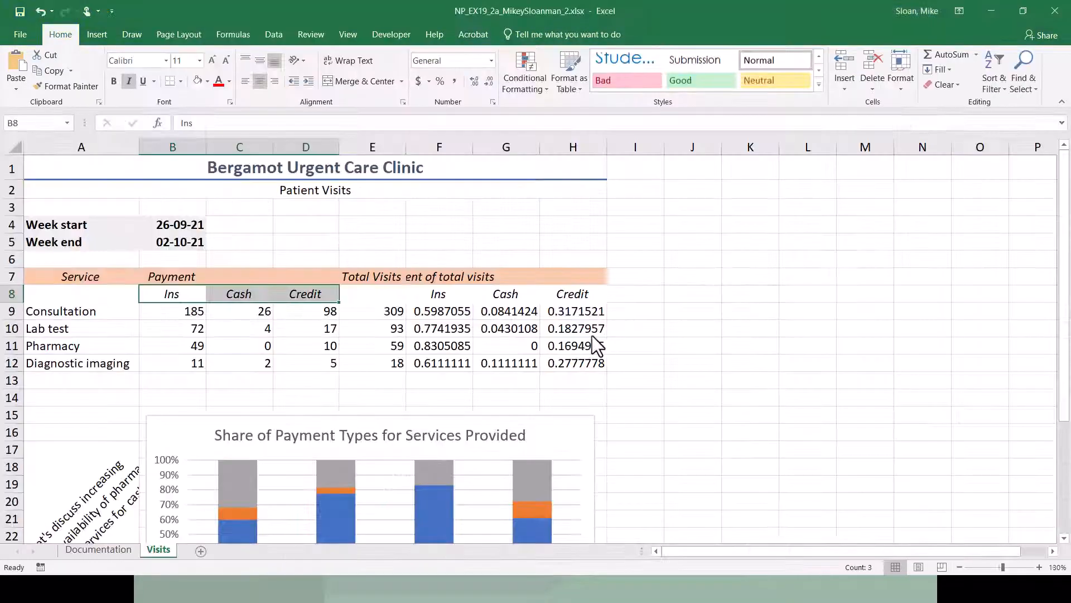
Select the header ranges B8:D8 and F8:H8, first separately and finally together as one nonadjacent selection
{"action": "left_click", "coordinate": [22, 122]}
{"action": "type", "text": "F8:H8"}
{"action": "key", "text": "Return"}
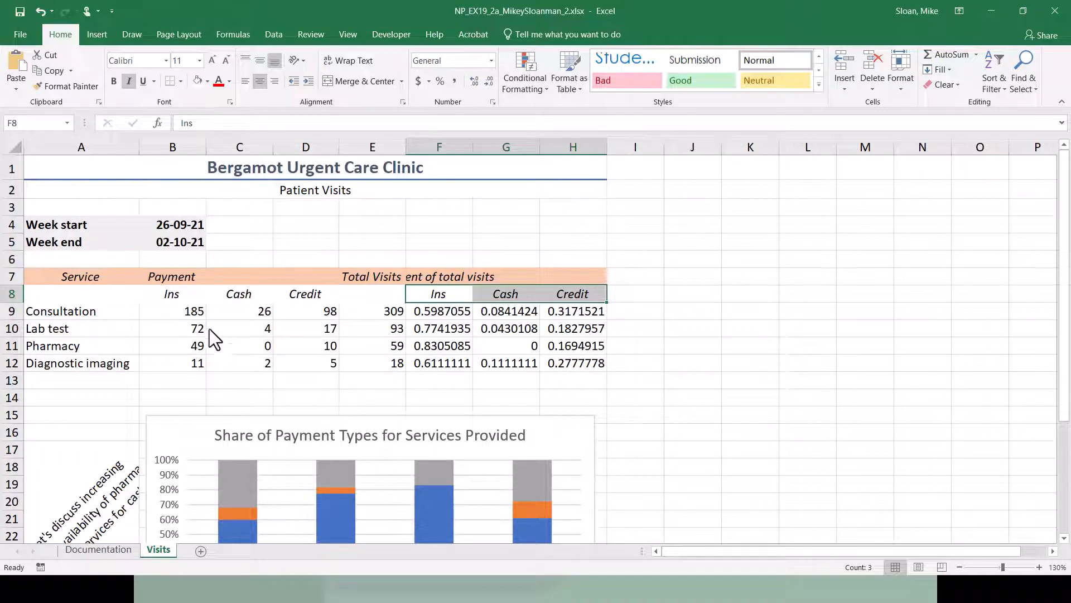
{"action": "left_click_drag", "start_coordinate": [171, 296], "coordinate": [296, 296]}
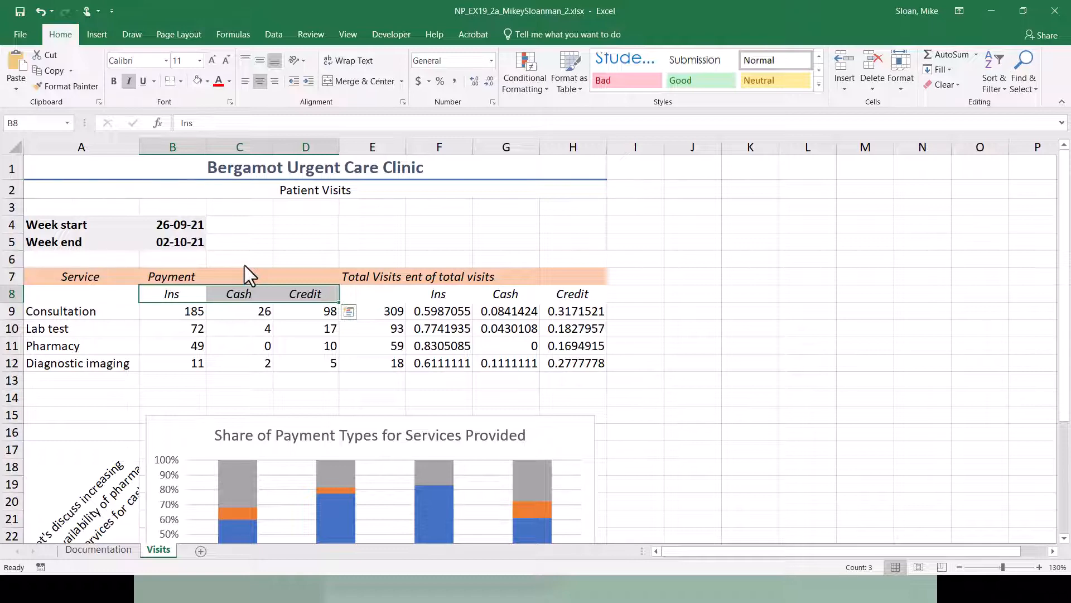
{"action": "left_click", "coordinate": [174, 300]}
{"action": "left_click_drag", "start_coordinate": [174, 299], "coordinate": [320, 297]}
{"action": "left_click_drag", "start_coordinate": [440, 290], "coordinate": [573, 293]}
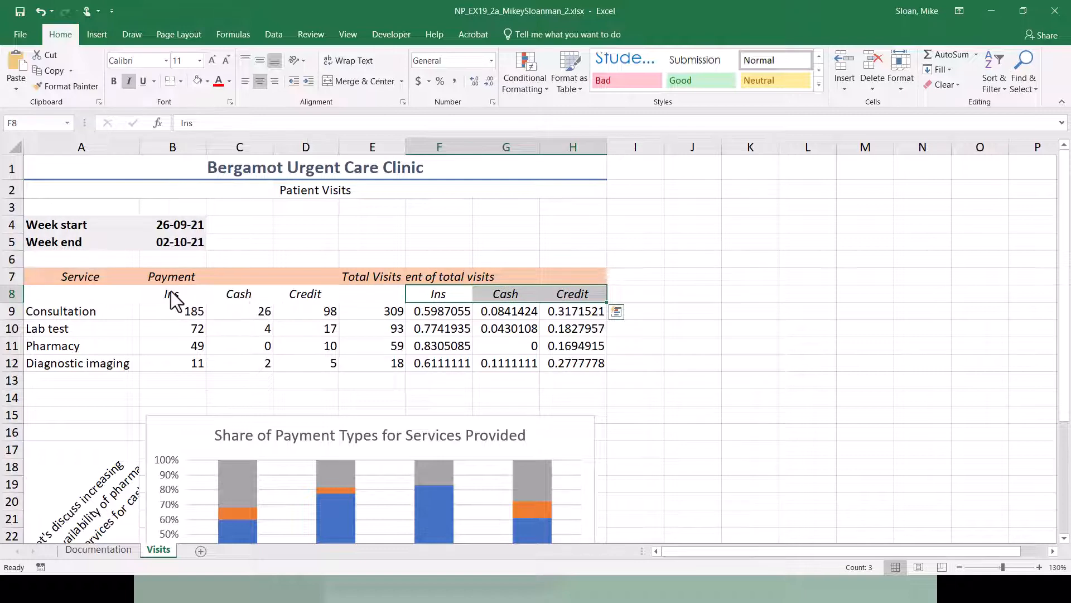
{"action": "left_click_drag", "start_coordinate": [170, 291], "coordinate": [335, 298]}
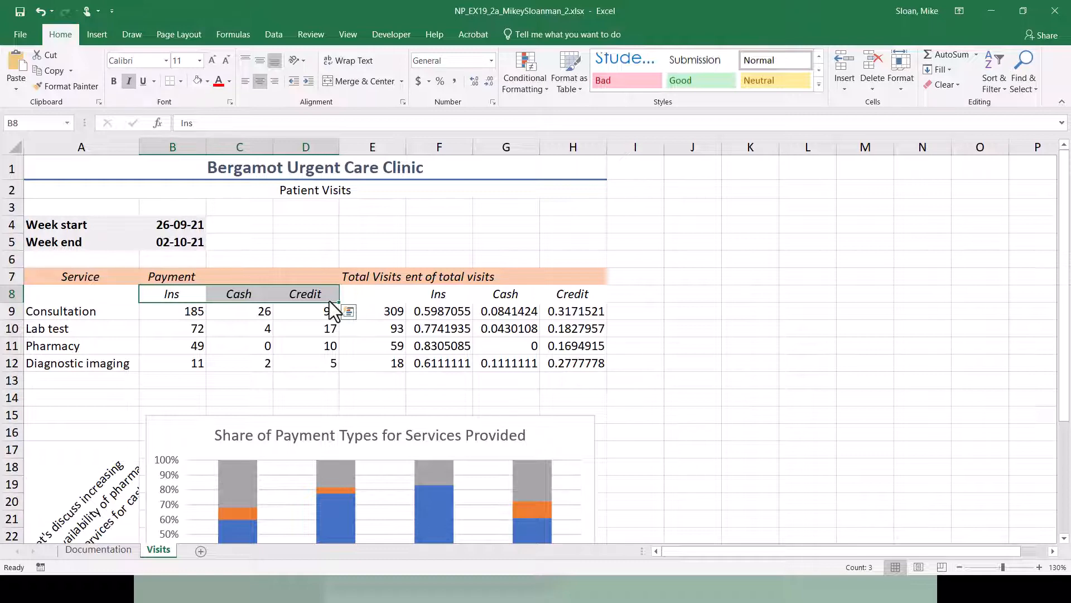
{"action": "left_click_drag", "start_coordinate": [438, 294], "coordinate": [590, 305]}
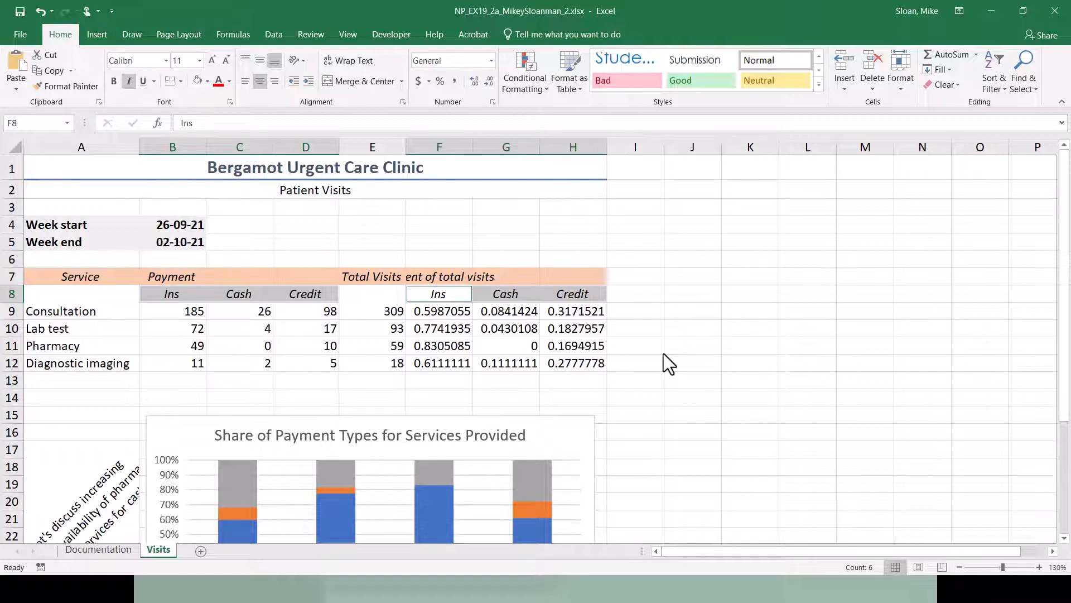
Fill the nonadjacent header ranges B8:D8 and F8:H8 with Orange, Accent 2, Lighter 40%
{"action": "left_click", "coordinate": [29, 123]}
{"action": "type", "text": "B8:d8"}
{"action": "key", "text": "Return"}
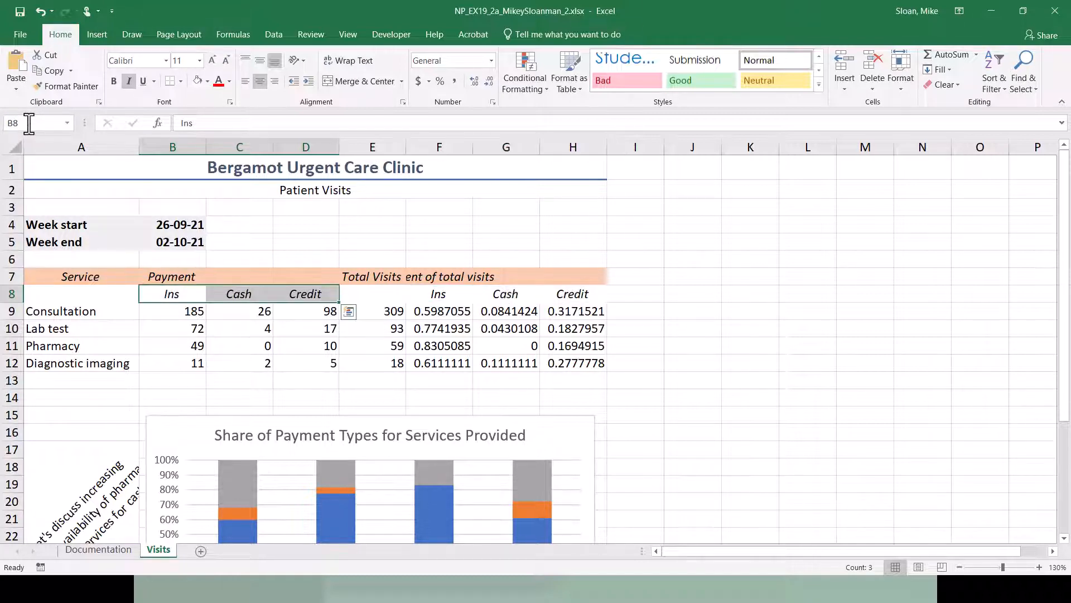
{"action": "left_click", "coordinate": [29, 123]}
{"action": "type", "text": "B8:d8, F8:H8"}
{"action": "key", "text": "Return"}
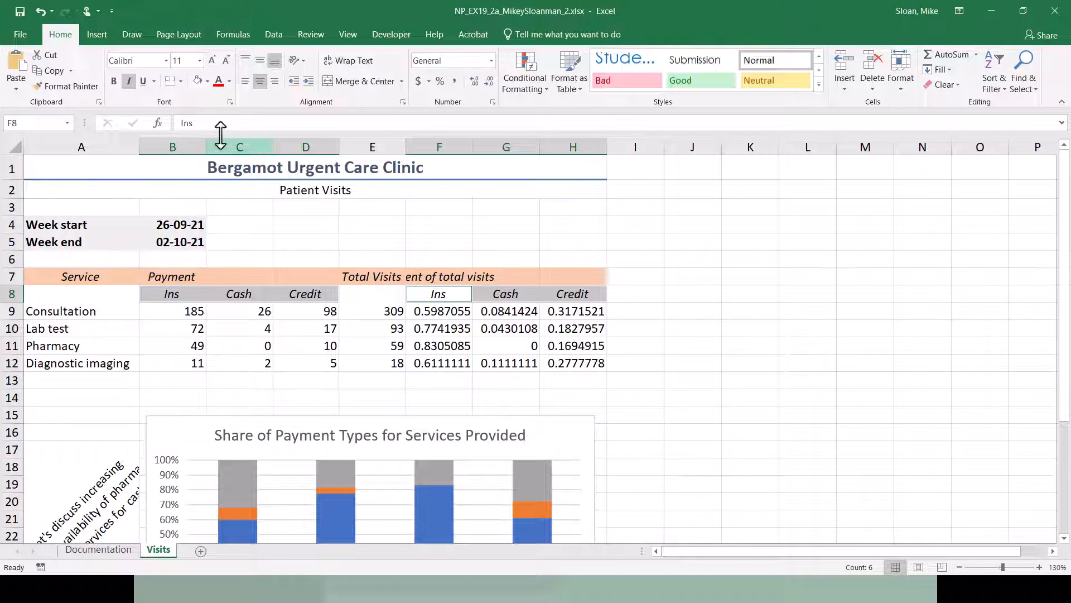
{"action": "left_click", "coordinate": [207, 82]}
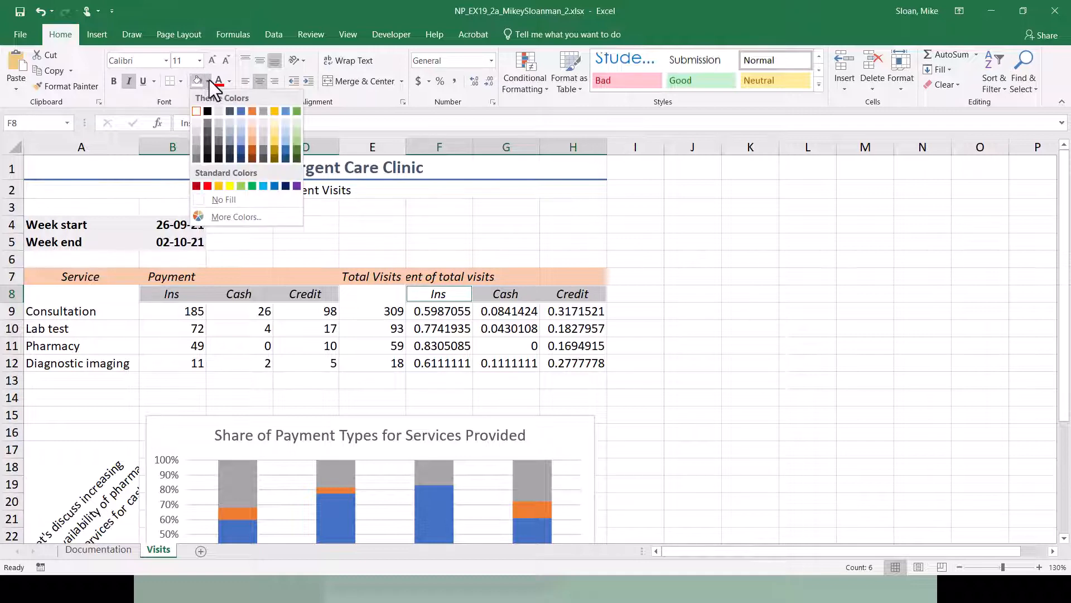
{"action": "left_click", "coordinate": [253, 140]}
Switch to the Word instructions, examine the heading colors in the final Visits worksheet figure, and return to Excel
{"action": "key", "text": "alt+Tab"}
{"action": "scroll", "coordinate": [511, 368], "scroll_direction": "down", "scroll_amount": 15}
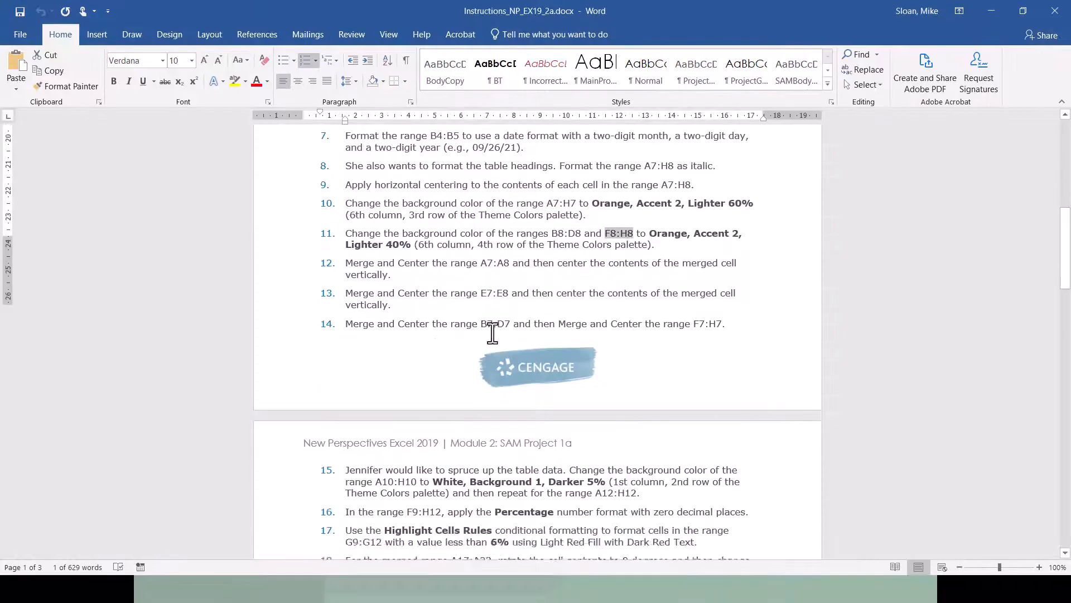
{"action": "scroll", "coordinate": [511, 368], "scroll_direction": "down", "scroll_amount": 5}
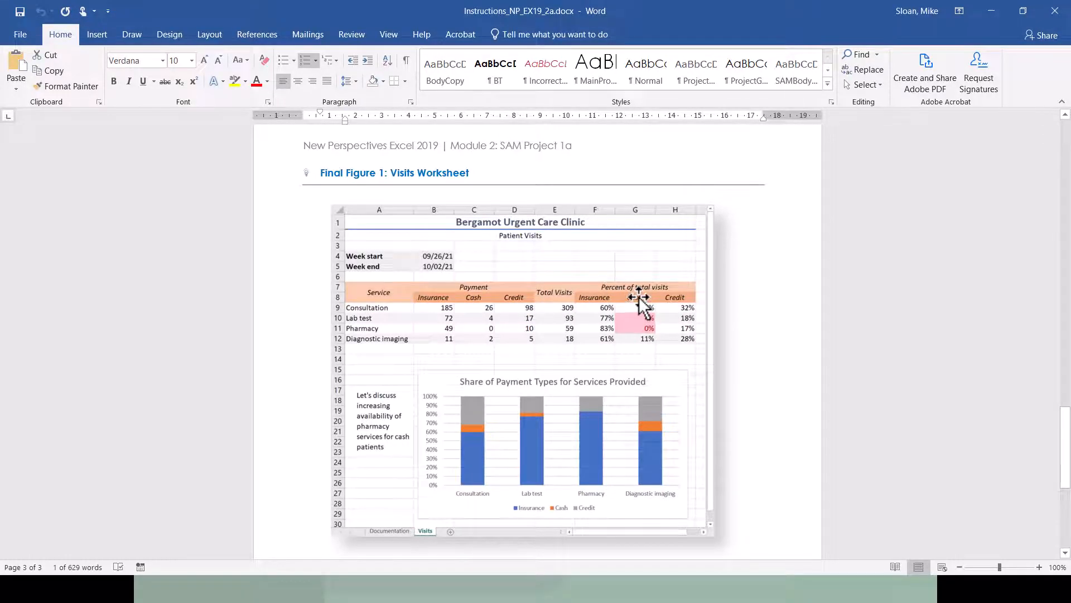
{"action": "key", "text": "alt+Tab"}
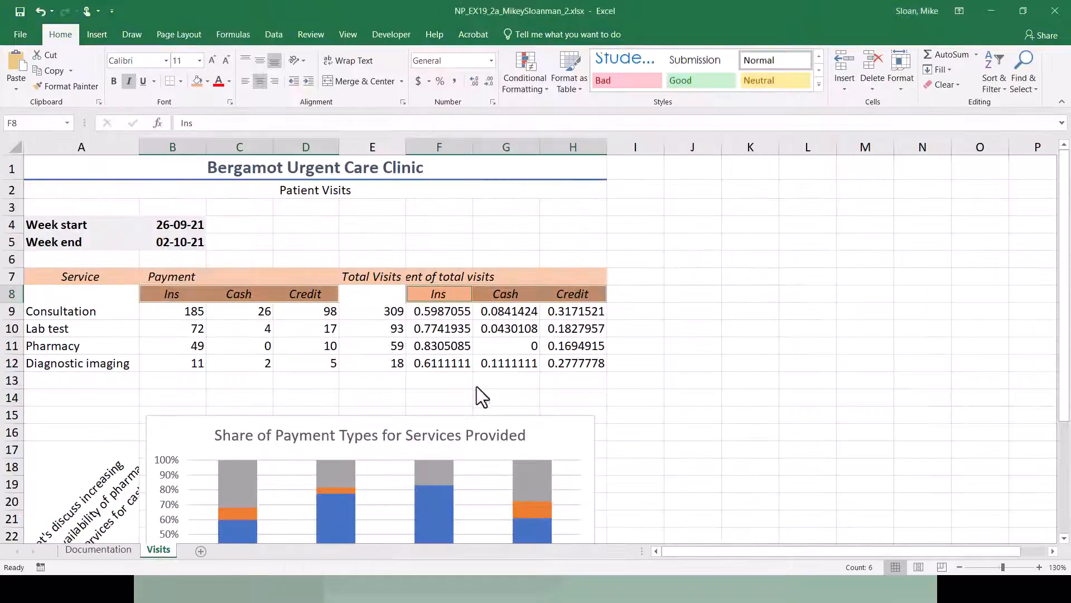
Switch to the Word instructions and review the heading fill and merge instructions 10 to 14 alongside the final worksheet figure
{"action": "key", "text": "alt+Tab"}
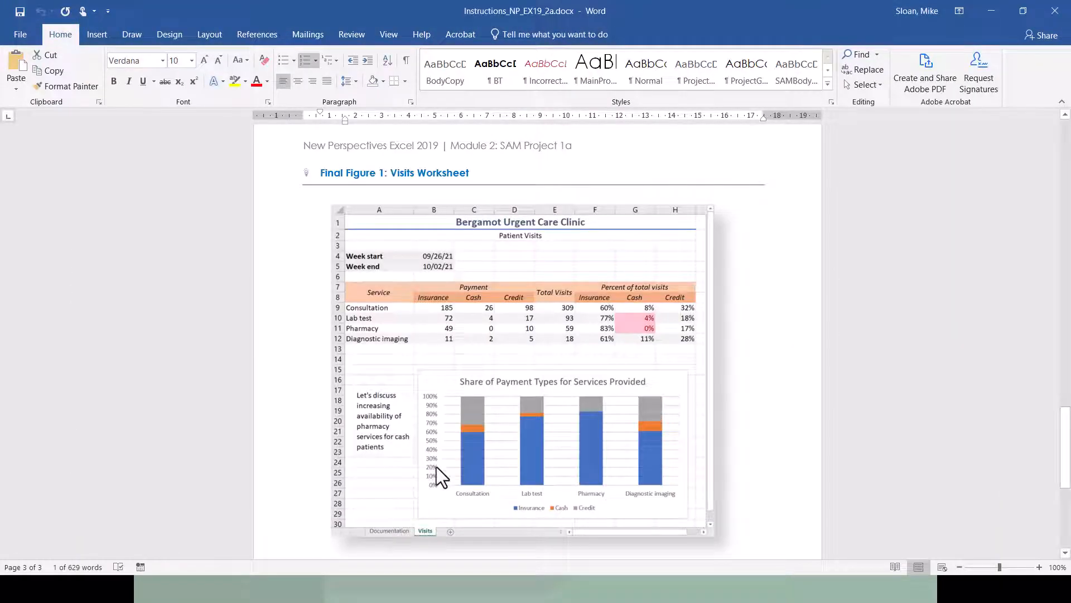
{"action": "scroll", "coordinate": [499, 396], "scroll_direction": "up", "scroll_amount": 10}
{"action": "scroll", "coordinate": [500, 397], "scroll_direction": "up", "scroll_amount": 15}
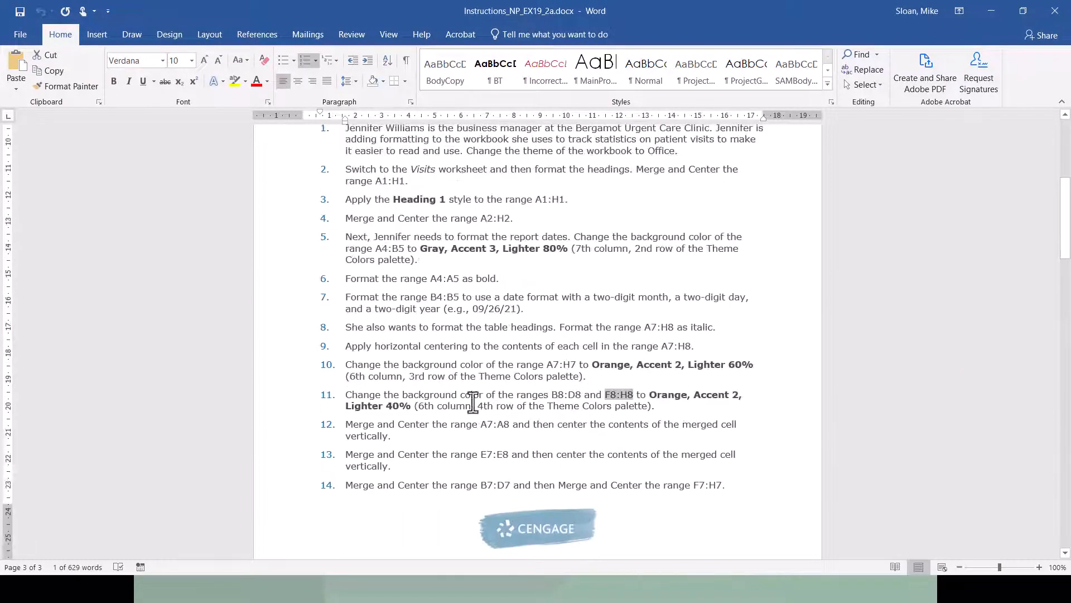
{"action": "left_click", "coordinate": [444, 409]}
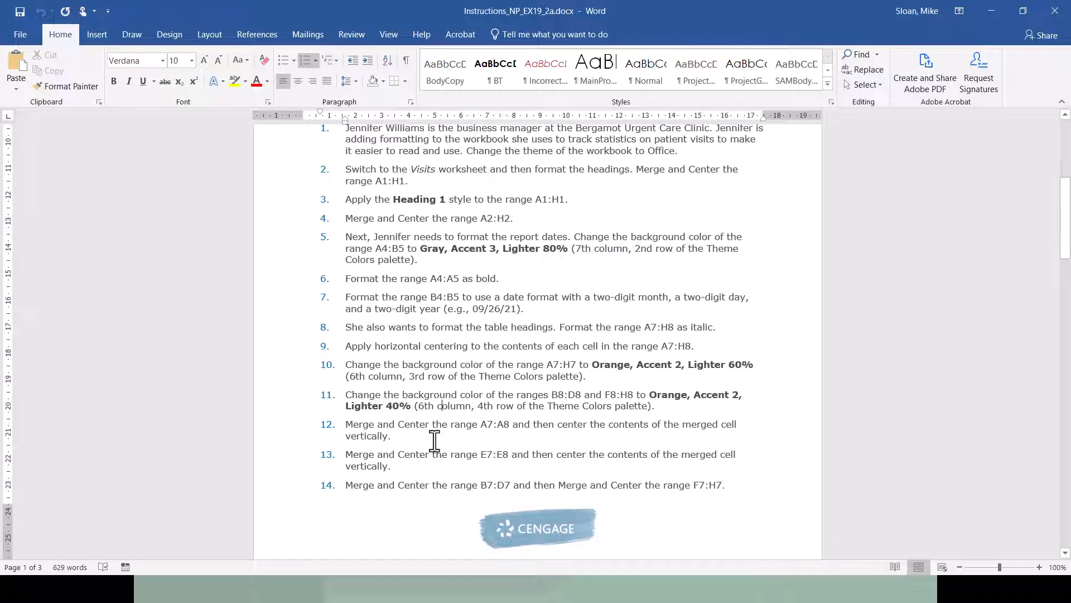
{"action": "scroll", "coordinate": [436, 438], "scroll_direction": "down", "scroll_amount": 1}
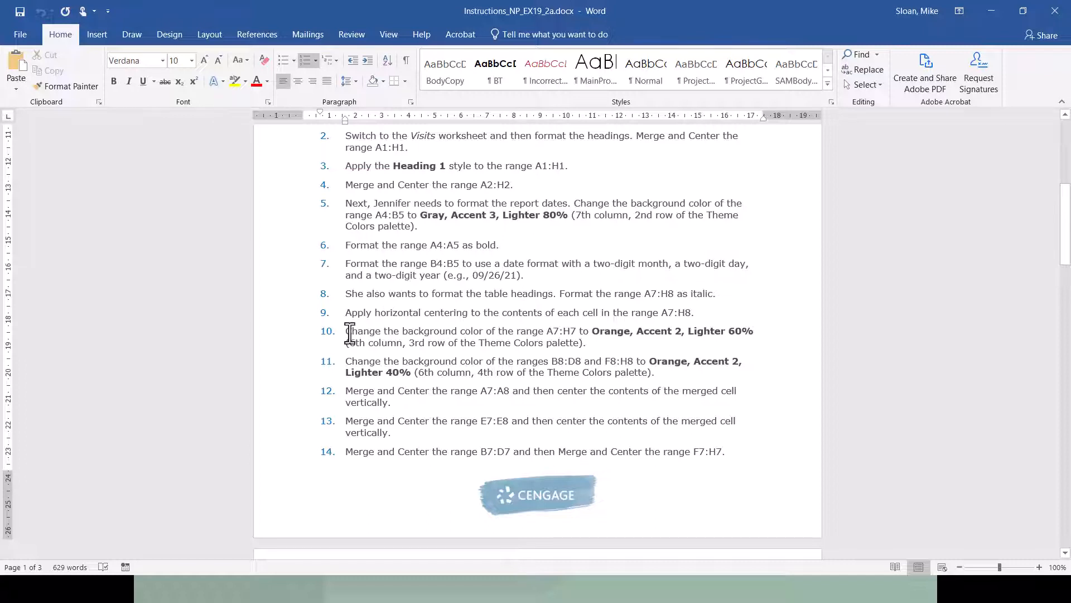
{"action": "left_click_drag", "start_coordinate": [345, 331], "coordinate": [597, 341]}
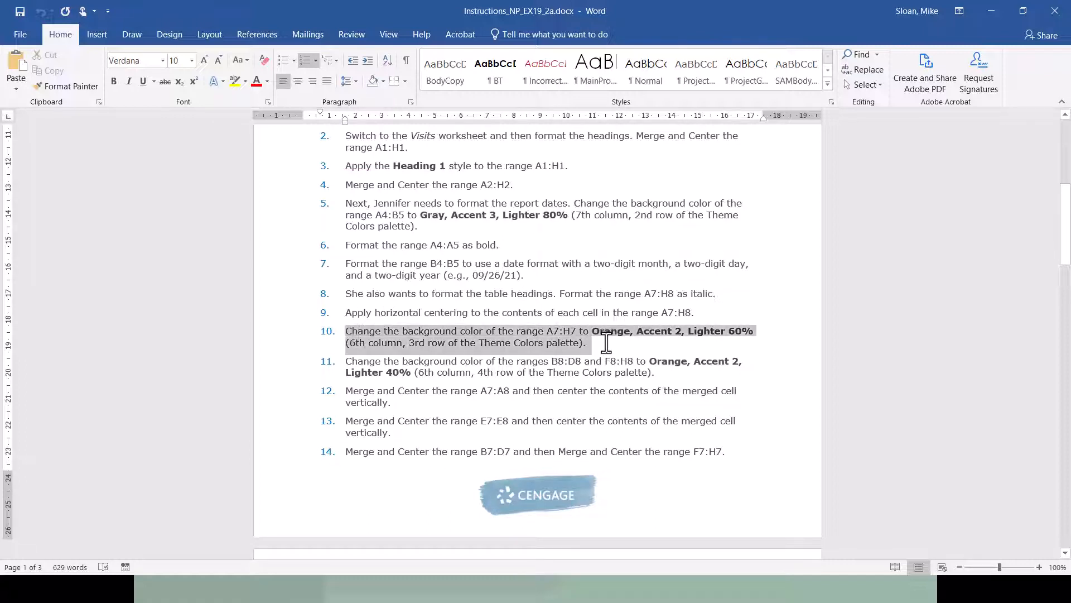
{"action": "left_click", "coordinate": [539, 361]}
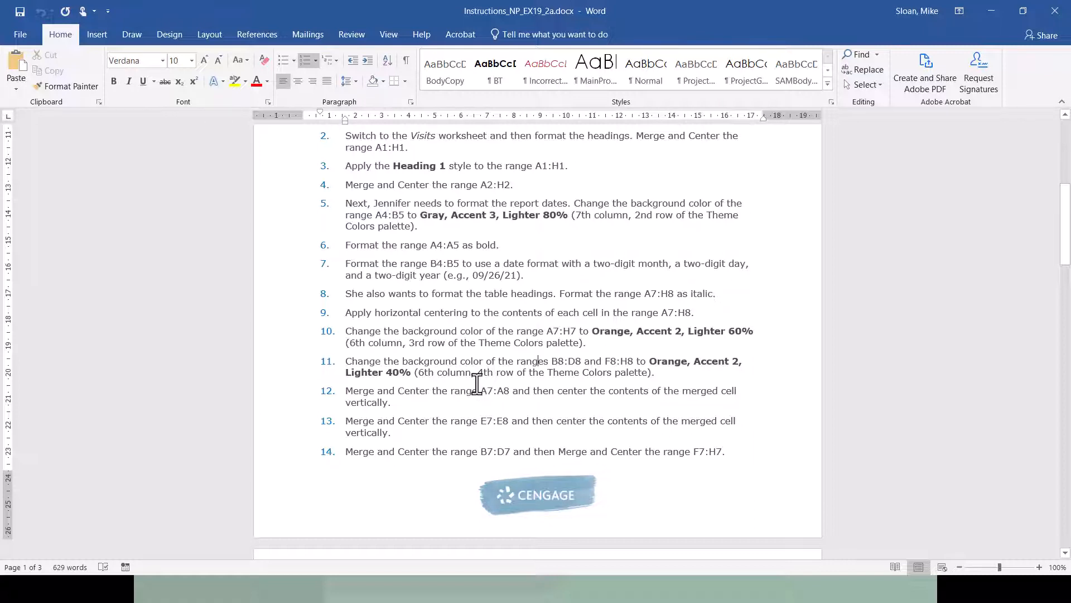
{"action": "scroll", "coordinate": [299, 519], "scroll_direction": "down", "scroll_amount": 15}
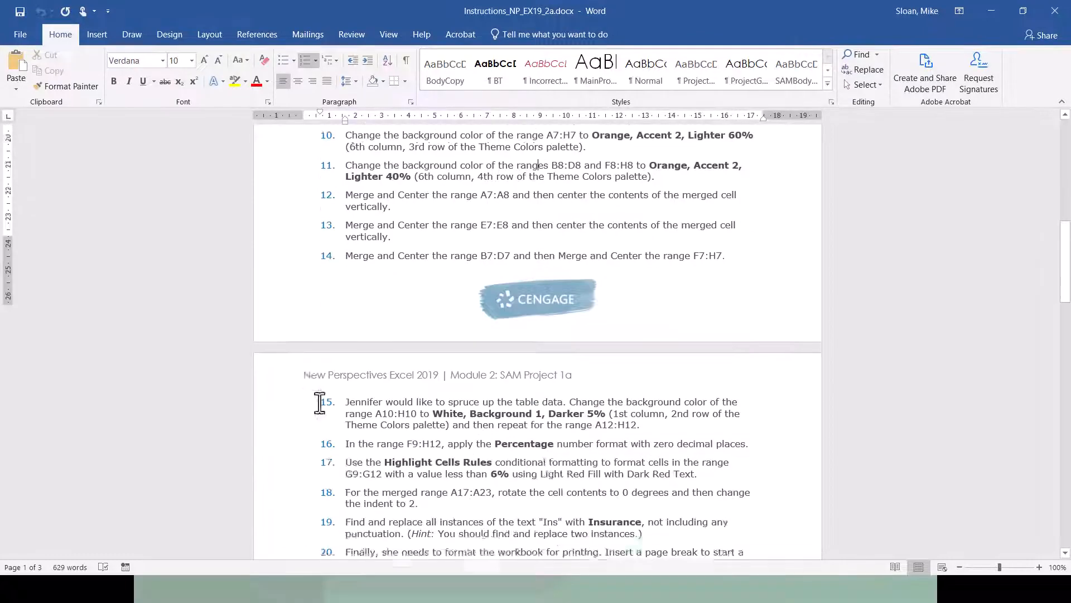
{"action": "scroll", "coordinate": [483, 390], "scroll_direction": "down", "scroll_amount": 4}
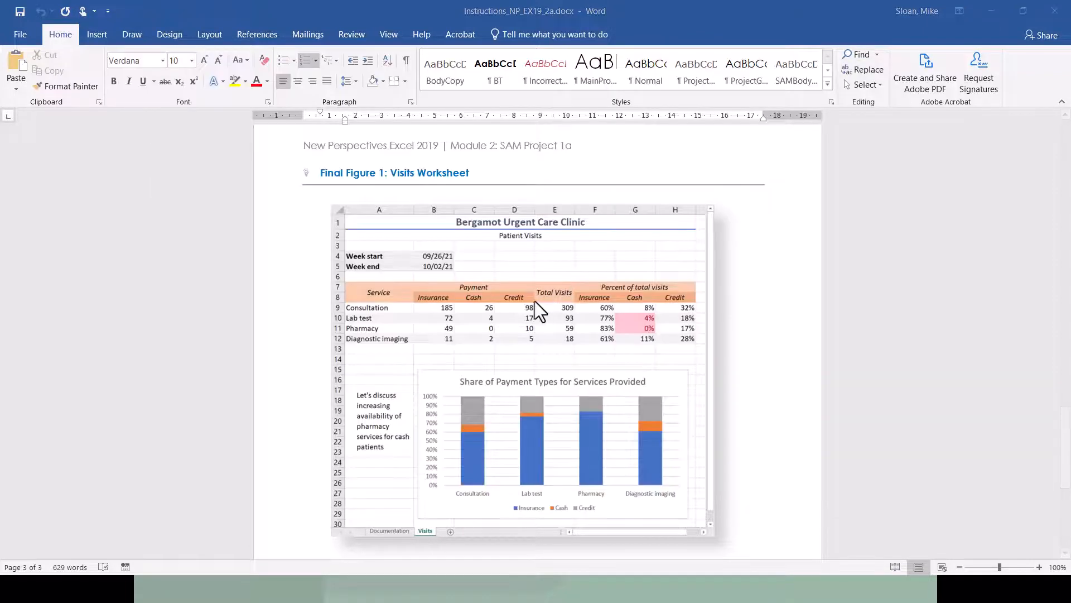
{"action": "scroll", "coordinate": [532, 301], "scroll_direction": "up", "scroll_amount": 10}
Switch to Excel, merge and center the Service heading across A7:A8, and center its contents vertically
{"action": "key", "text": "alt+Tab"}
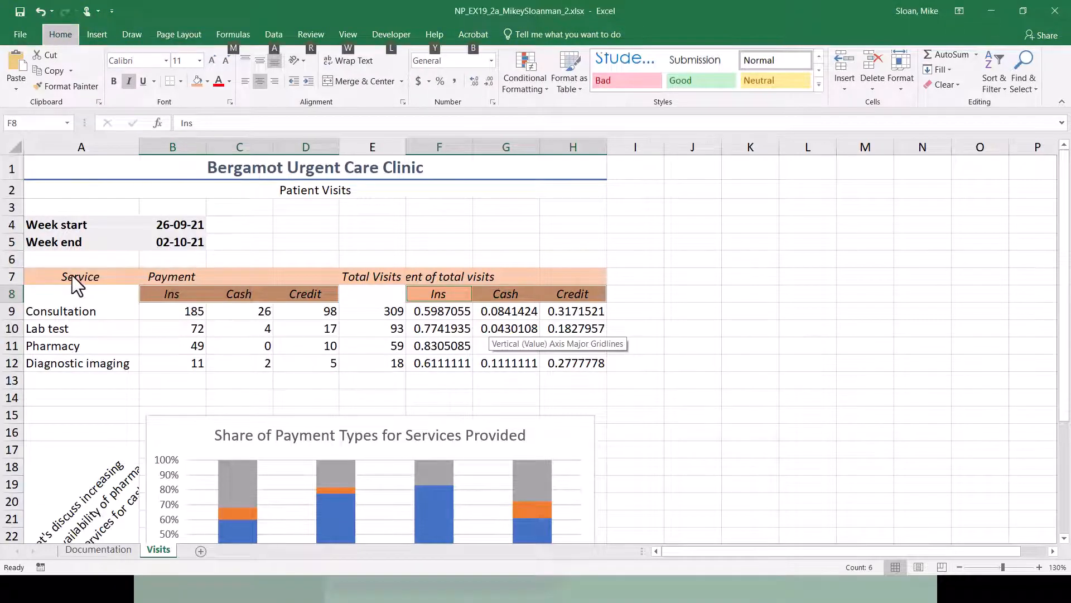
{"action": "left_click_drag", "start_coordinate": [72, 275], "coordinate": [69, 294]}
{"action": "left_click_drag", "start_coordinate": [347, 272], "coordinate": [356, 296]}
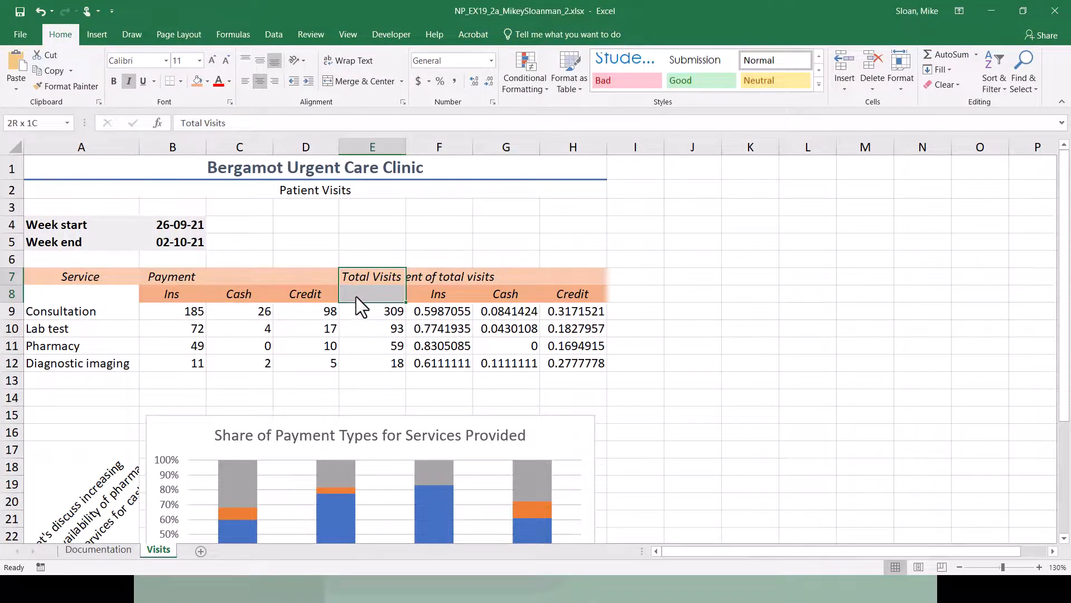
{"action": "key", "text": "alt+Tab"}
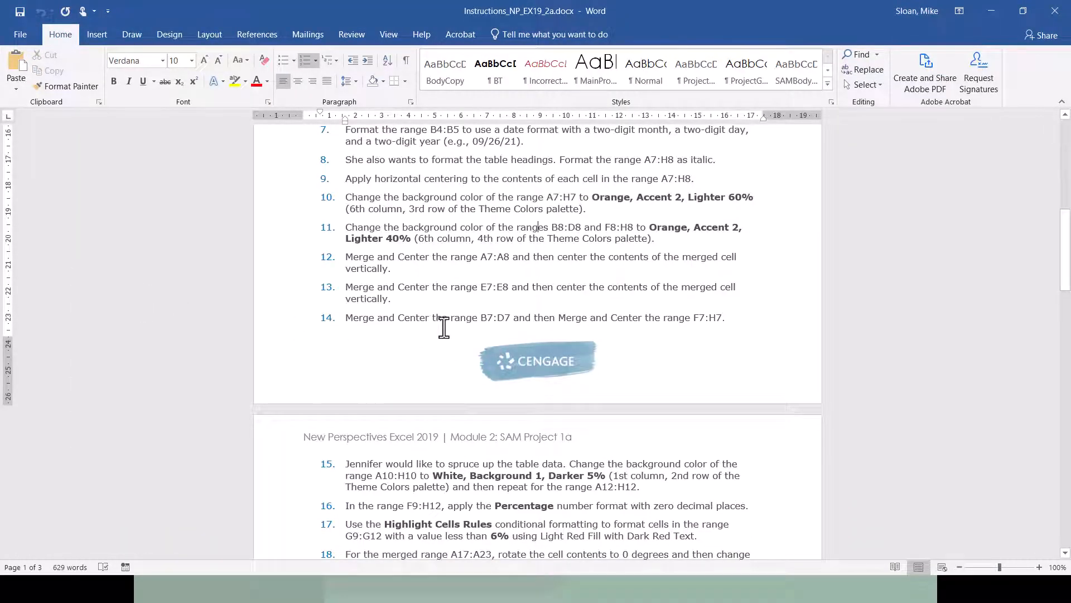
{"action": "key", "text": "alt+Tab"}
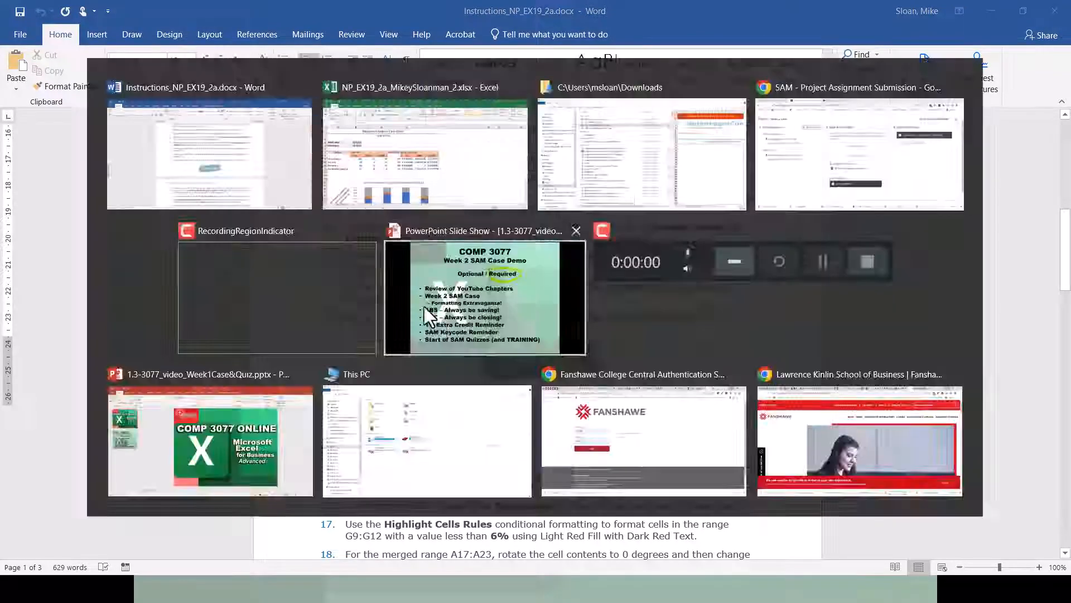
{"action": "left_click", "coordinate": [85, 276]}
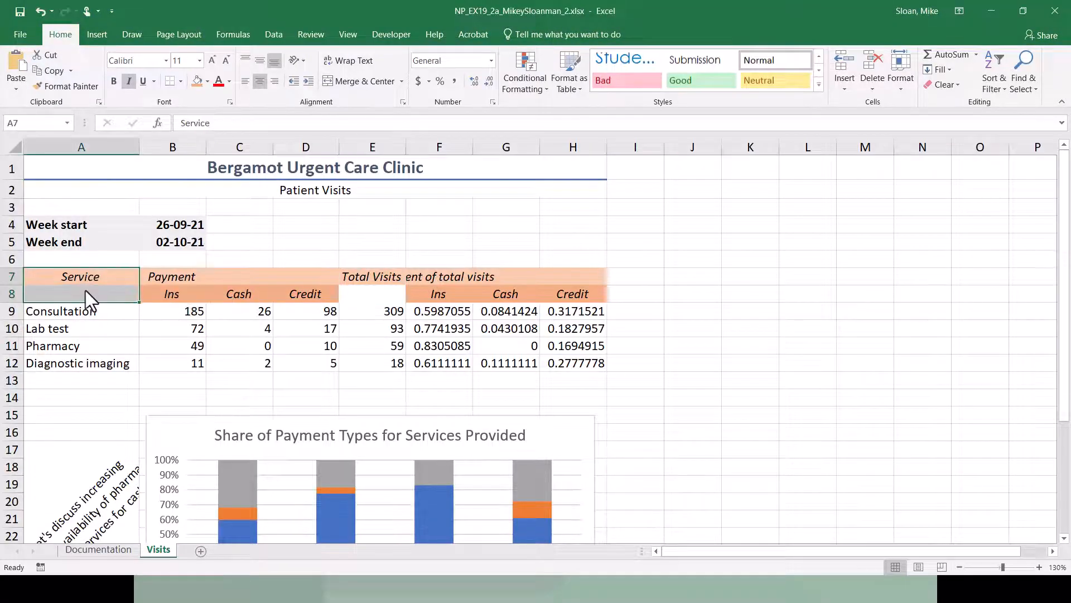
{"action": "left_click", "coordinate": [360, 80]}
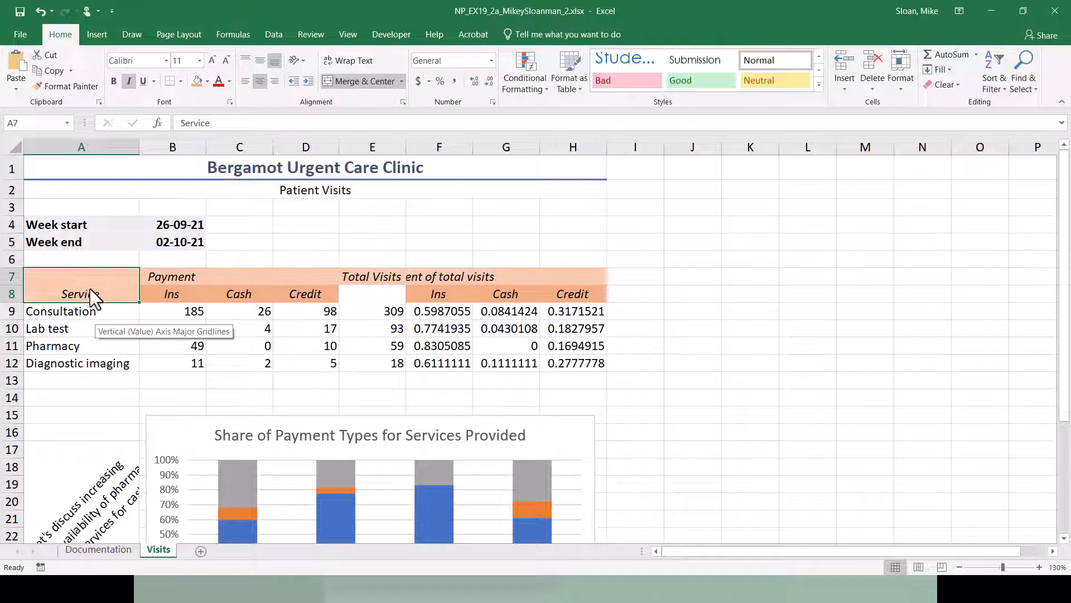
{"action": "left_click", "coordinate": [260, 62]}
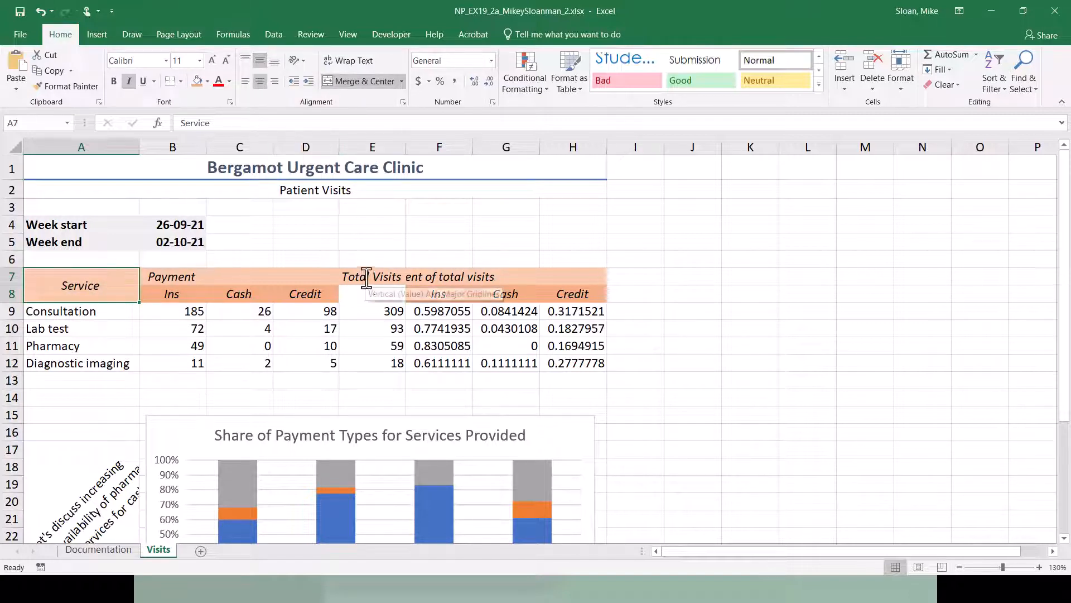
Merge and center the Total Visits heading across E7:E8 and center its contents vertically
{"action": "left_click_drag", "start_coordinate": [361, 276], "coordinate": [360, 292]}
{"action": "left_click", "coordinate": [359, 84]}
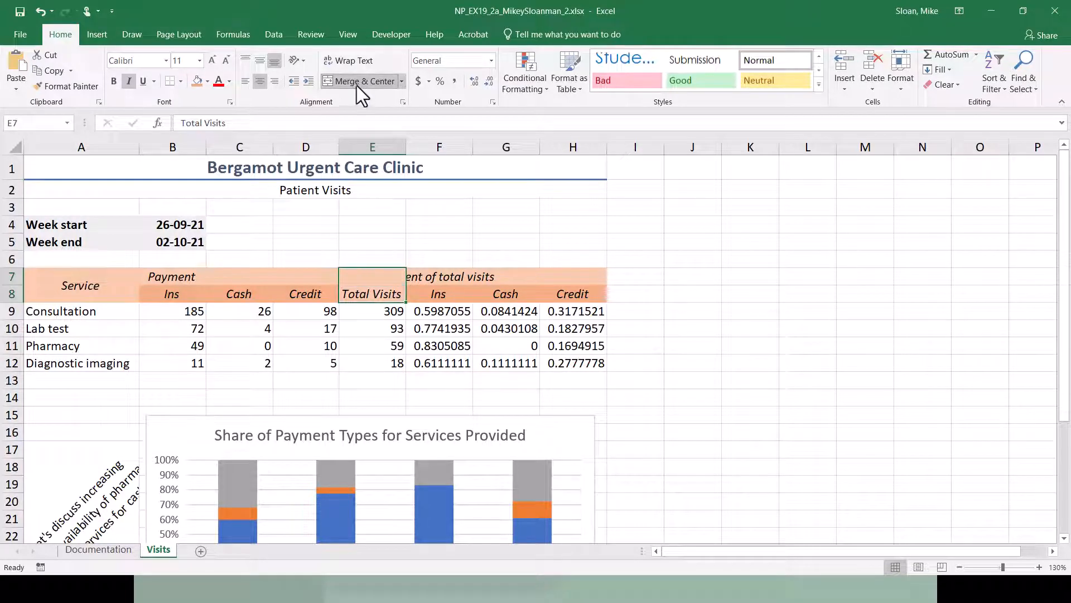
{"action": "left_click", "coordinate": [260, 63]}
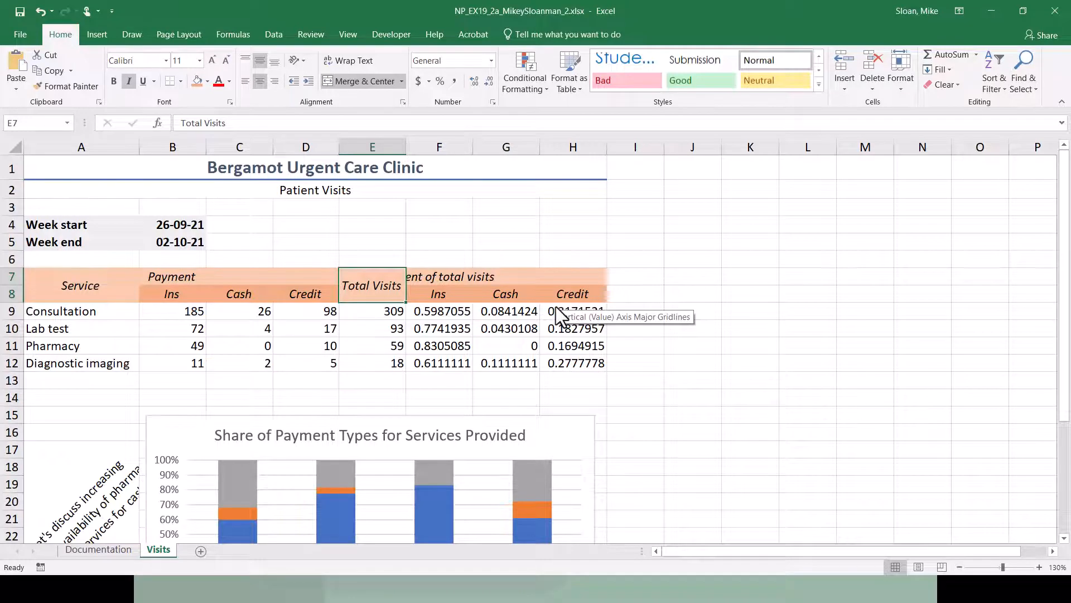
Switch to Word to check instructions 12 and 13 on merging A7:A8 and E7:E8, and return to Excel
{"action": "key", "text": "alt+Tab"}
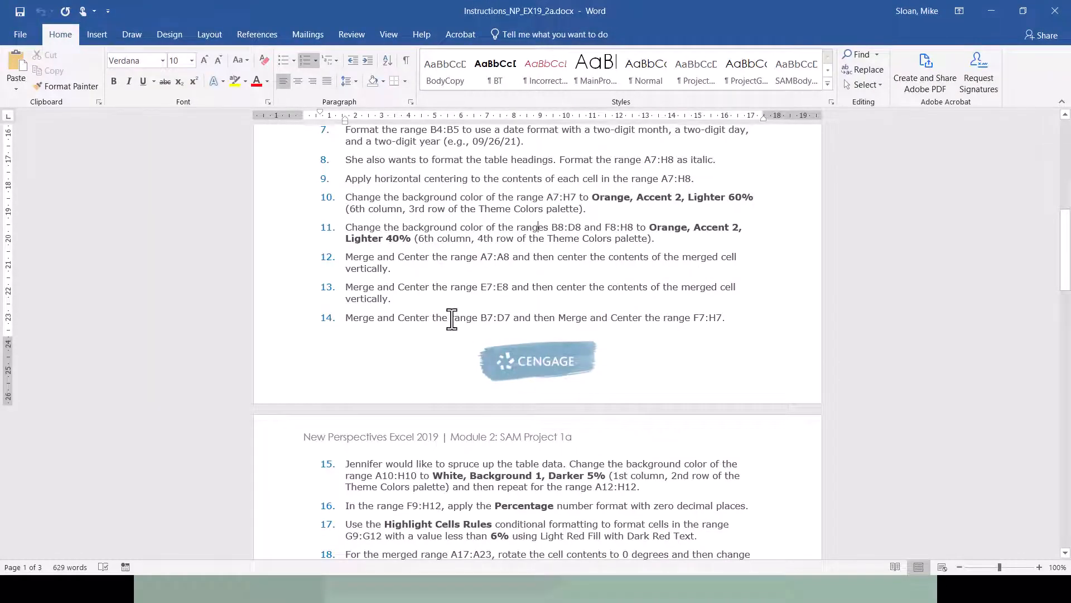
{"action": "triple_click", "coordinate": [400, 265]}
{"action": "triple_click", "coordinate": [395, 298]}
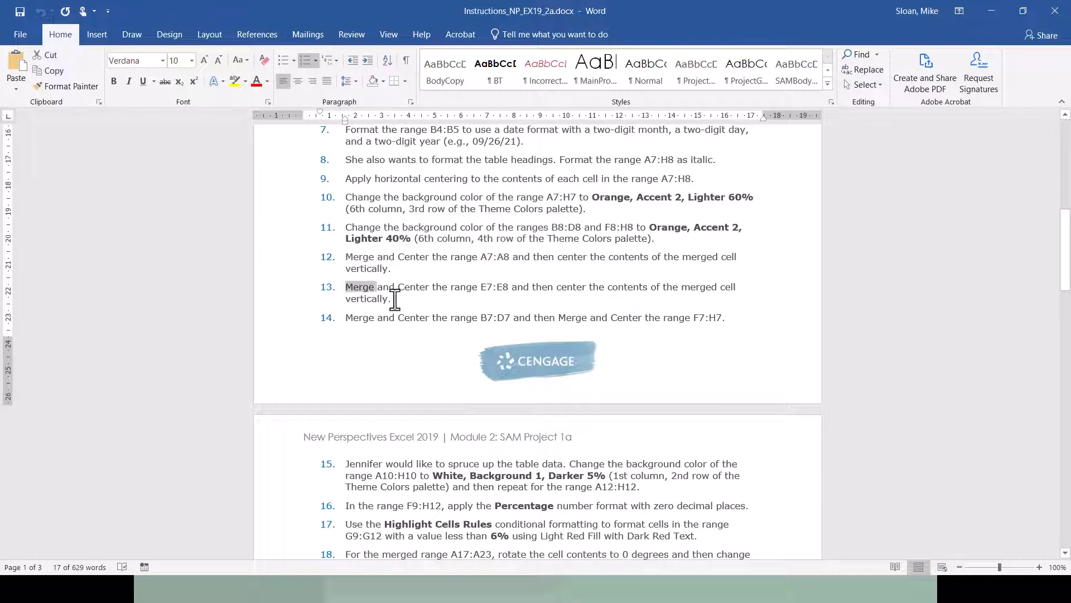
{"action": "key", "text": "alt+Tab"}
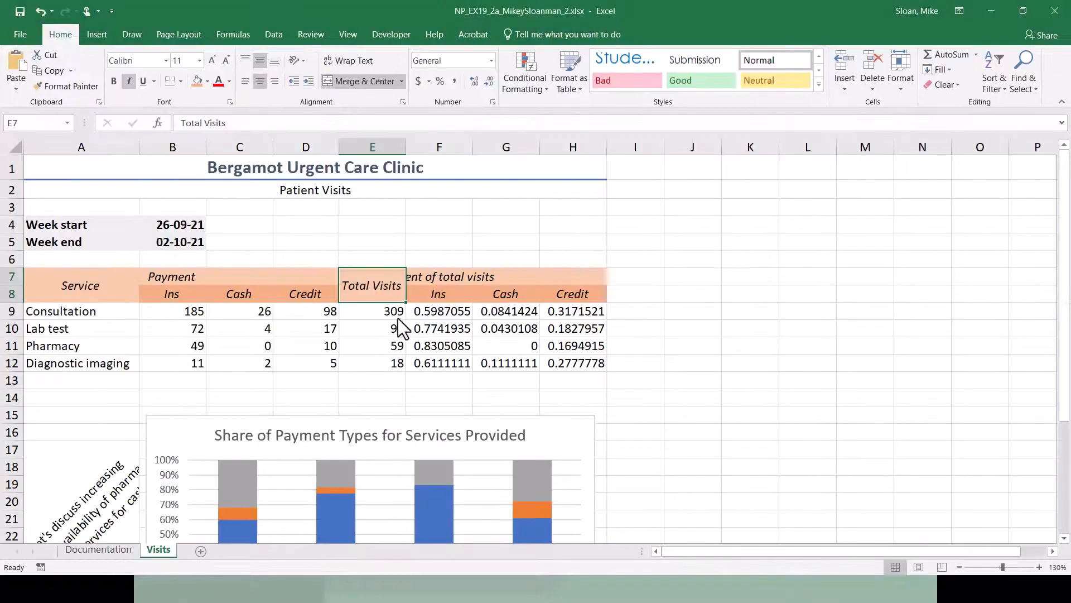
Compare the worksheet with the Word instructions and highlight the range B7:D7 in instruction 14
{"action": "key", "text": "alt+Tab"}
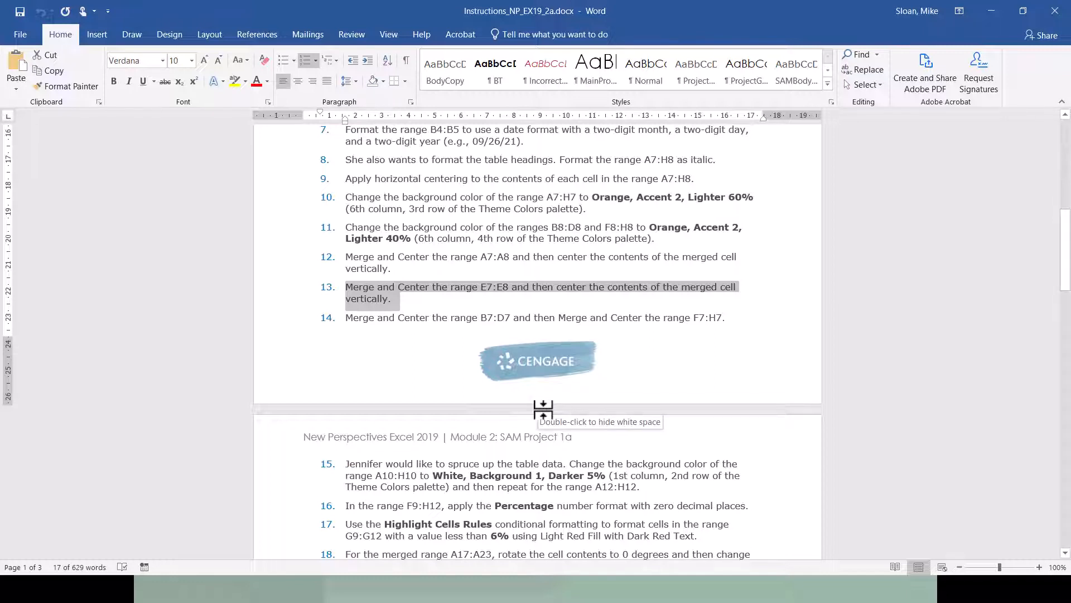
{"action": "key", "text": "alt+Tab"}
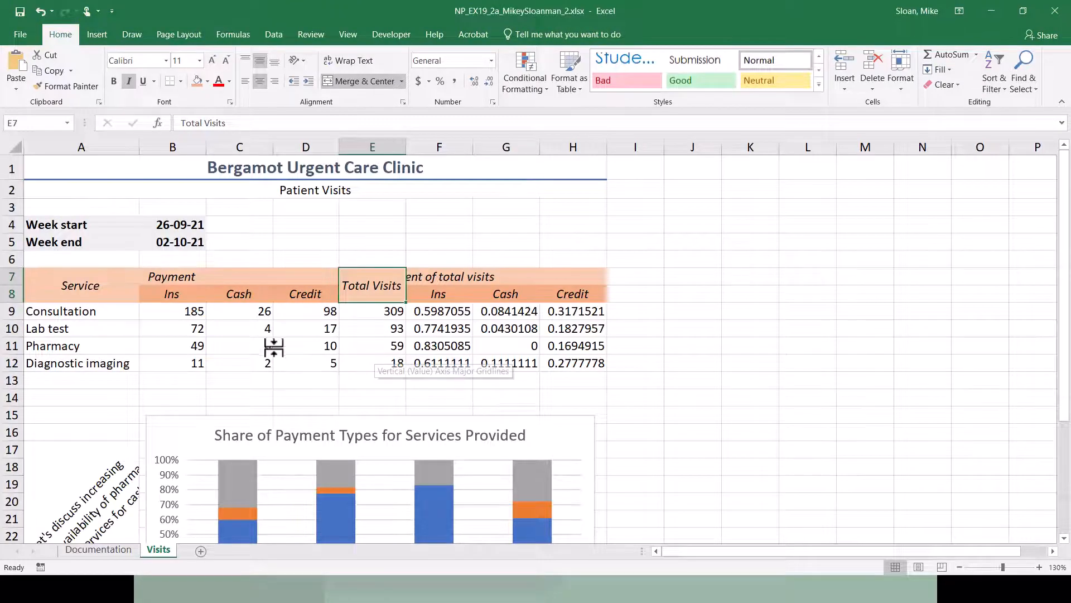
{"action": "key", "text": "alt+Tab"}
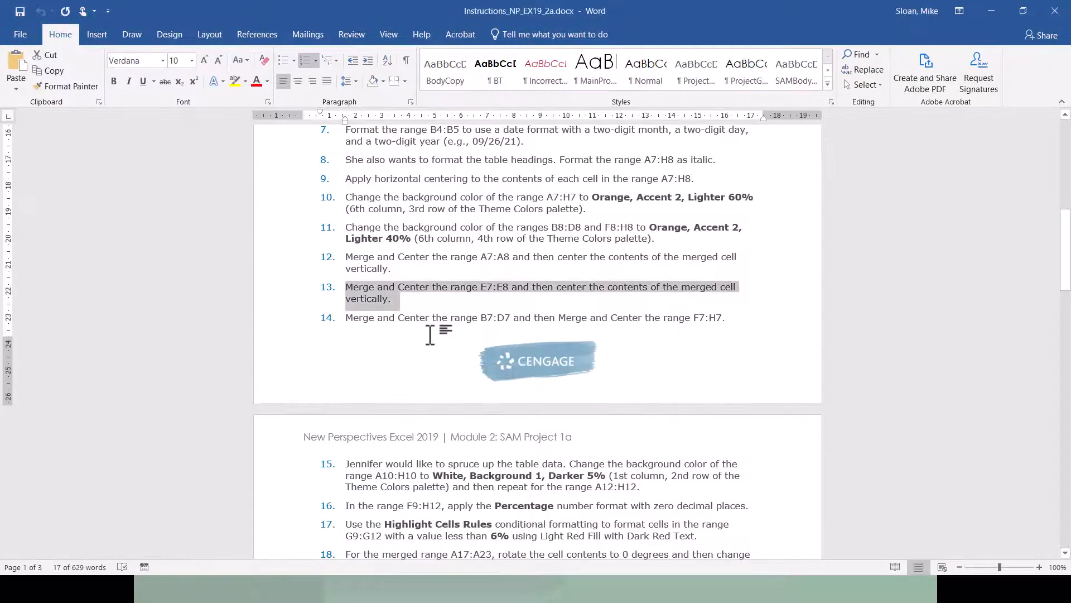
{"action": "left_click_drag", "start_coordinate": [481, 319], "coordinate": [509, 329]}
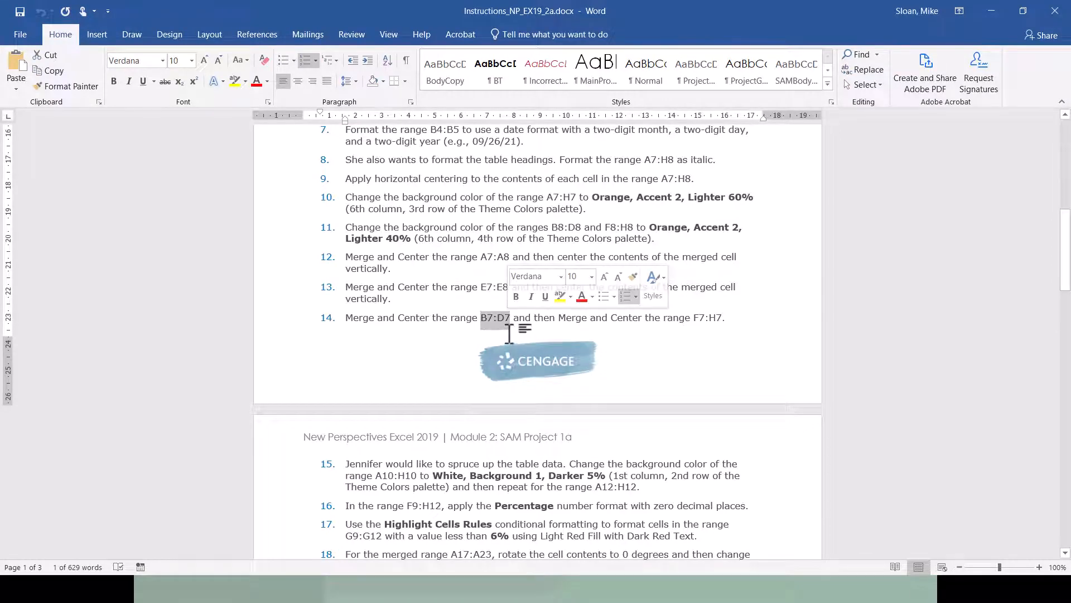
Switch to Excel and merge and center the Payment heading across B7:D7 and the Percent of total visits heading across F7:H7
{"action": "key", "text": "alt+Tab"}
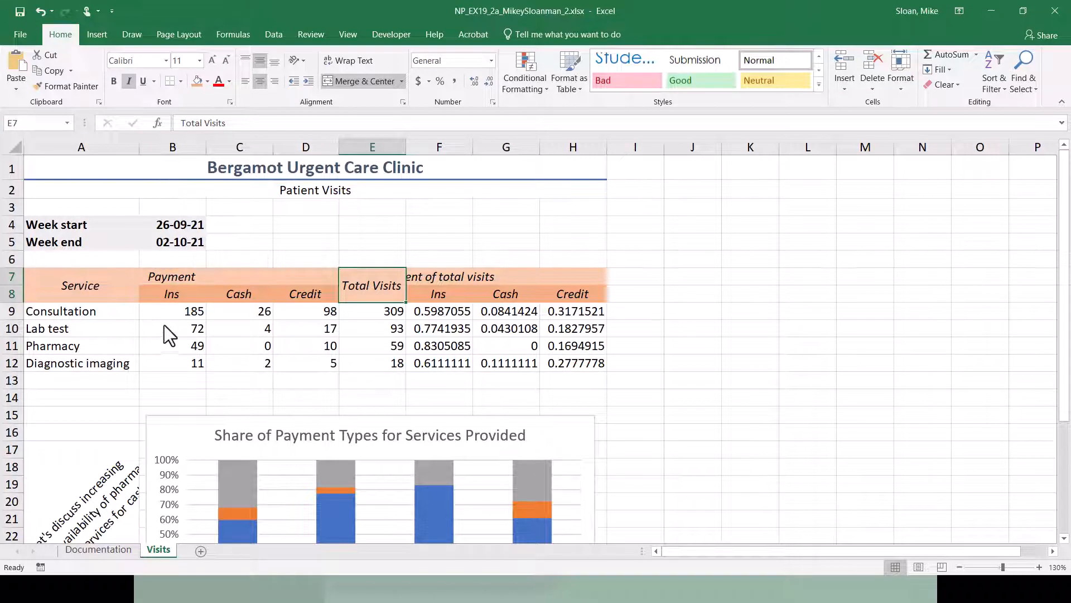
{"action": "left_click", "coordinate": [172, 279]}
{"action": "left_click_drag", "start_coordinate": [173, 279], "coordinate": [301, 278]}
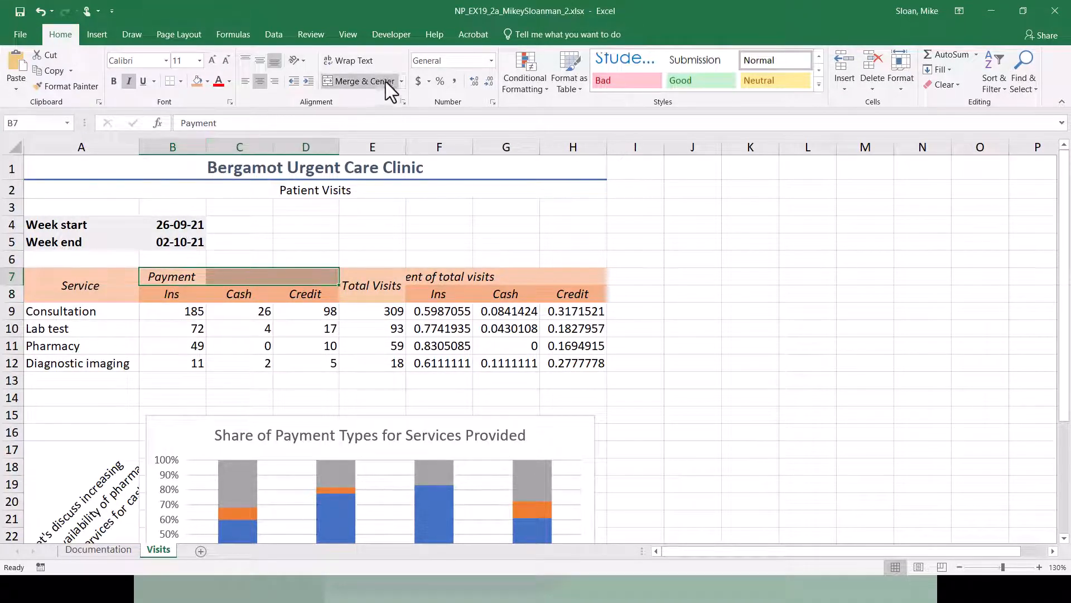
{"action": "left_click", "coordinate": [354, 77]}
{"action": "left_click_drag", "start_coordinate": [421, 279], "coordinate": [568, 270]}
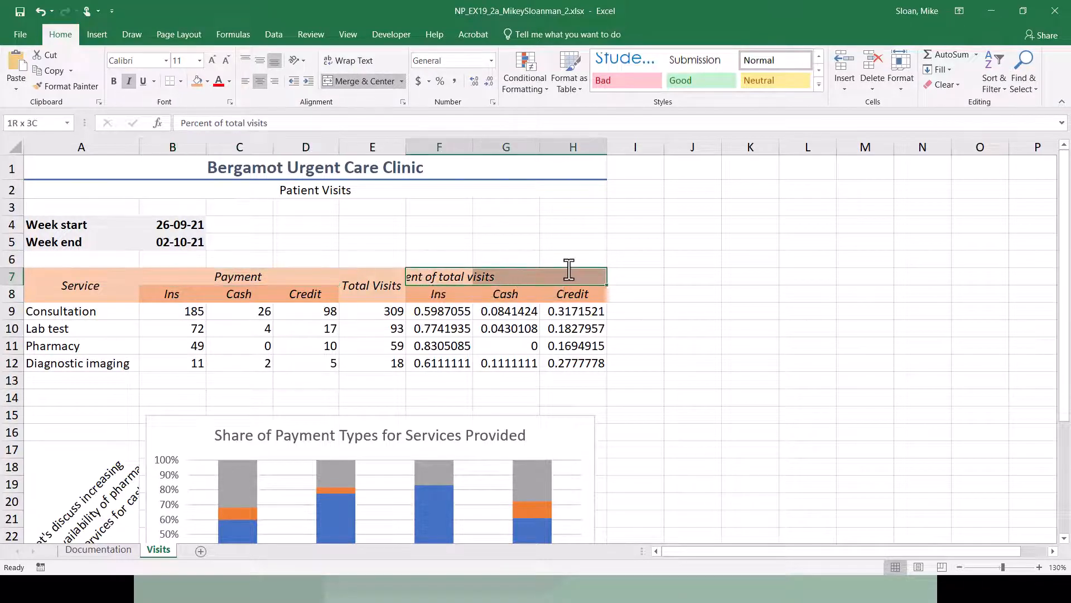
{"action": "left_click", "coordinate": [363, 81]}
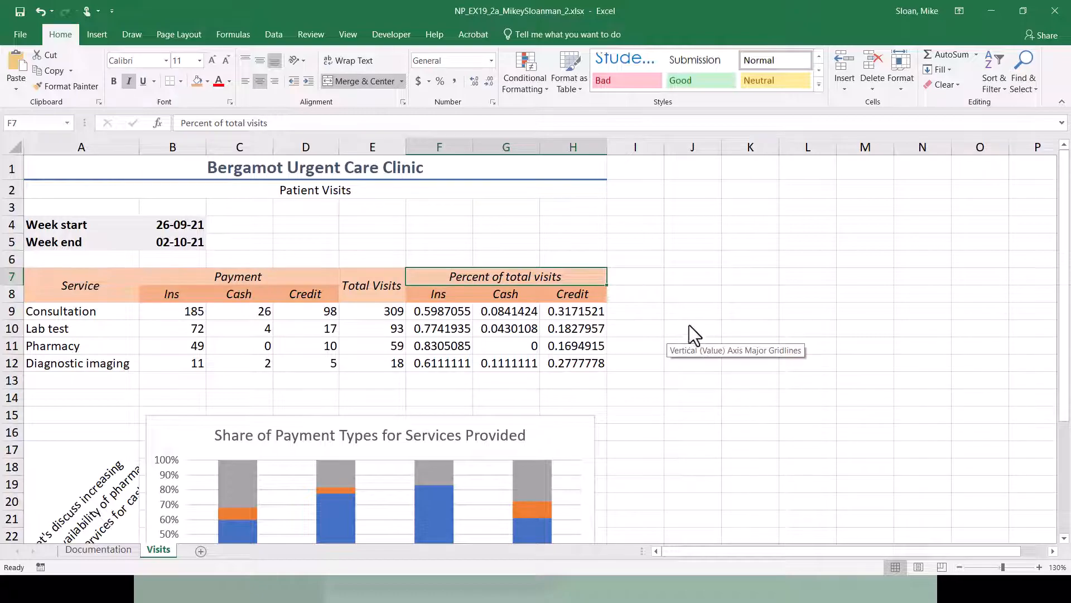
Switch to Word and highlight instruction 15 to read the fill color required for A10:H10 and A12:H12
{"action": "key", "text": "alt+Tab"}
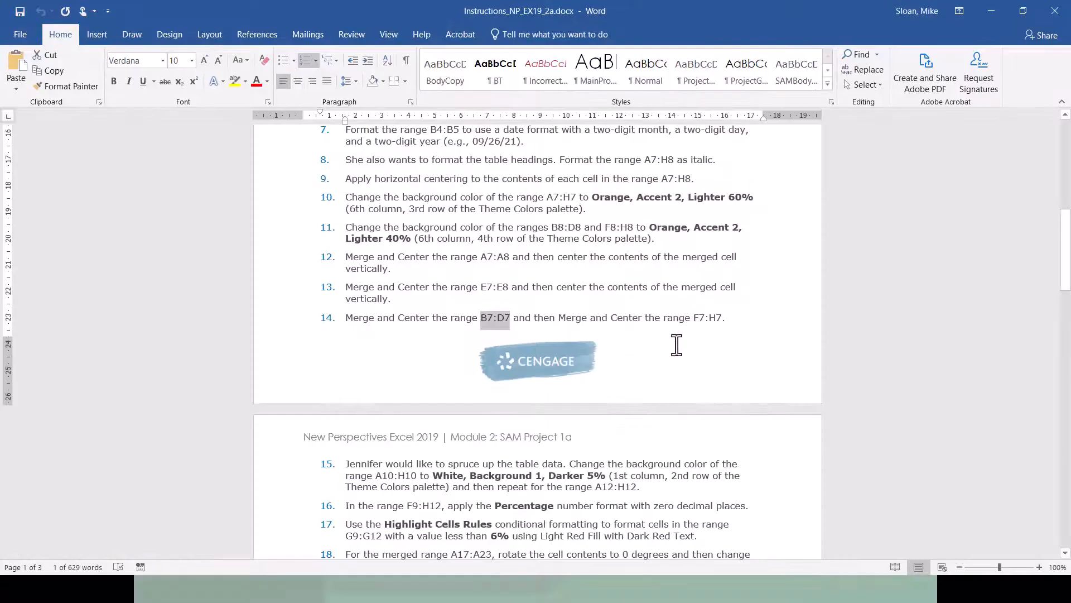
{"action": "scroll", "coordinate": [660, 342], "scroll_direction": "down", "scroll_amount": 3}
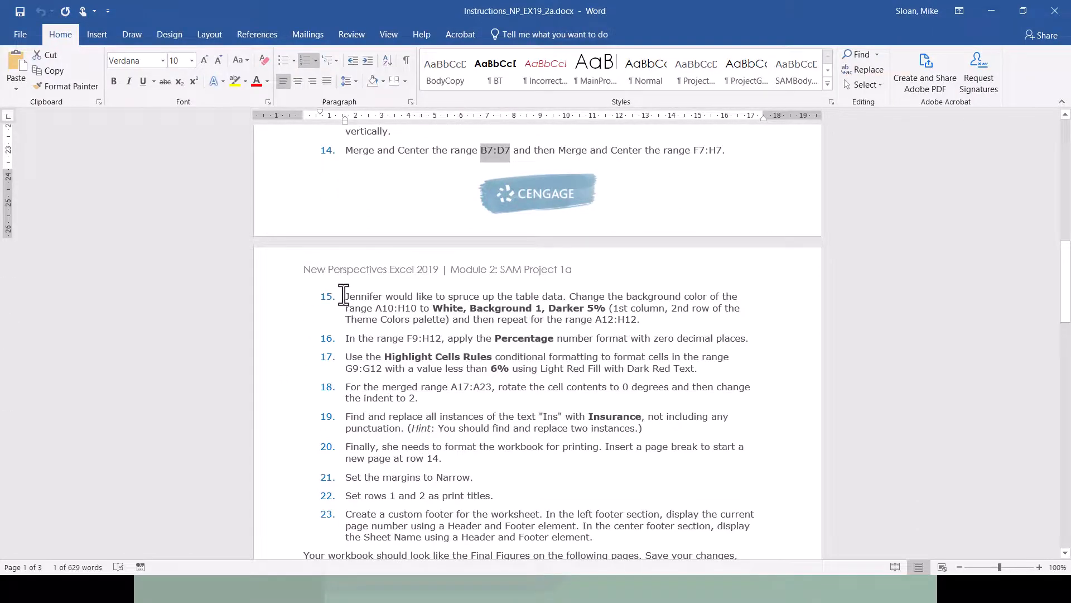
{"action": "left_click_drag", "start_coordinate": [342, 296], "coordinate": [678, 327]}
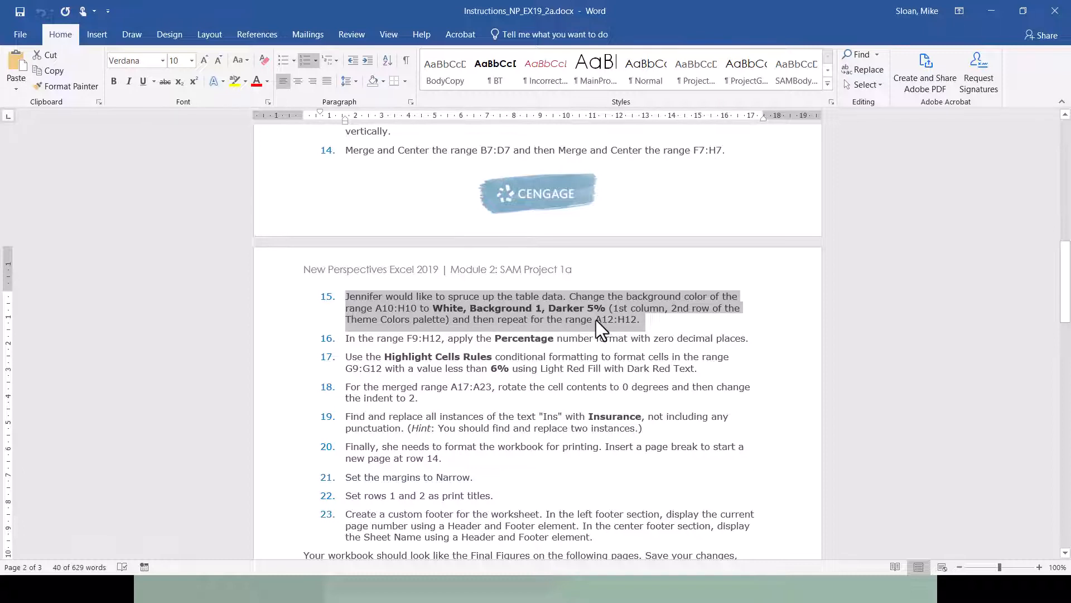
{"action": "left_click", "coordinate": [637, 323]}
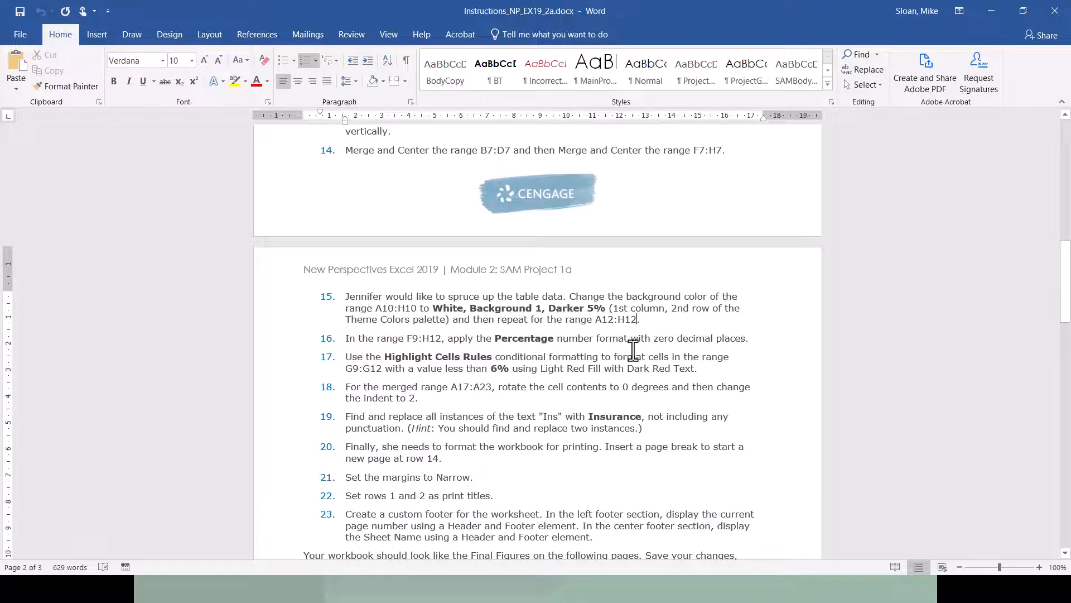
Switch to Excel and fill the ranges A10:H10 and A12:H12 with White, Background 1, Darker 5%
{"action": "key", "text": "alt+Tab"}
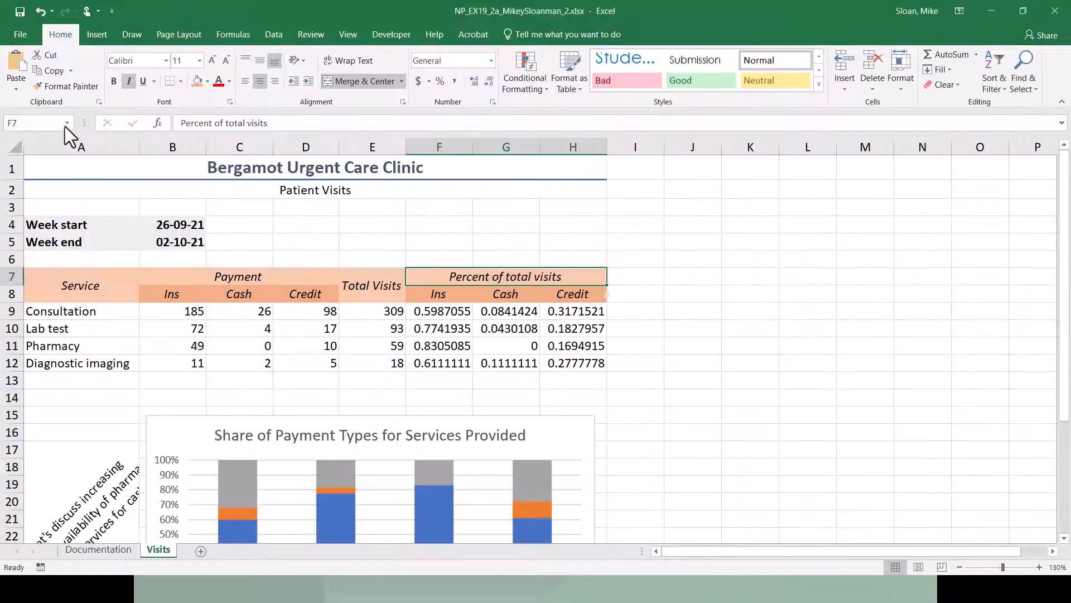
{"action": "left_click", "coordinate": [49, 123]}
{"action": "type", "text": "A10:H1"}
{"action": "type", "text": "0, A12"}
{"action": "type", "text": ":H12"}
{"action": "key", "text": "Return"}
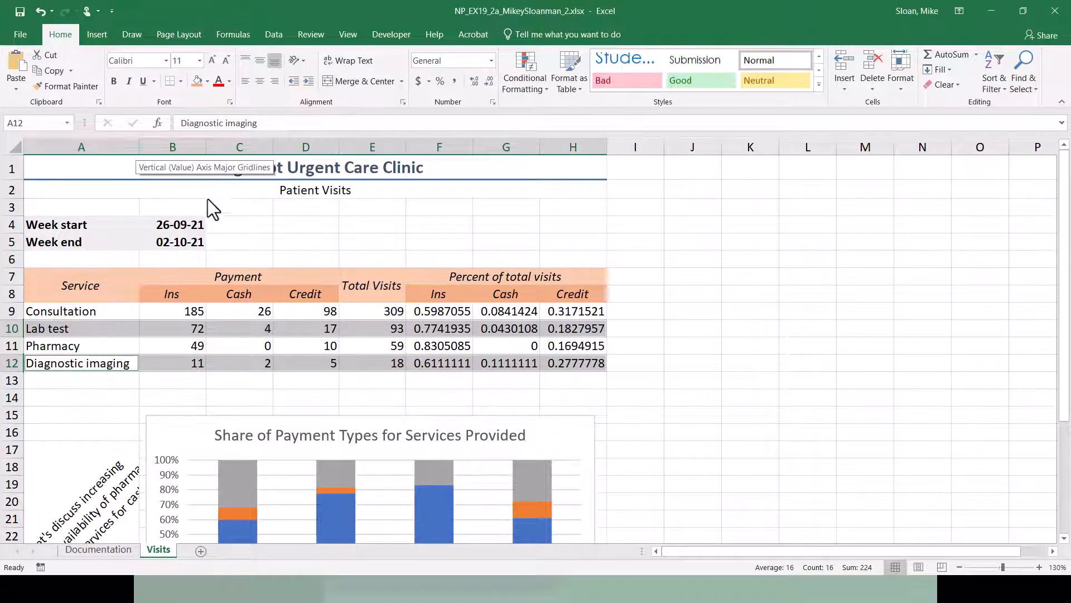
{"action": "left_click", "coordinate": [207, 81]}
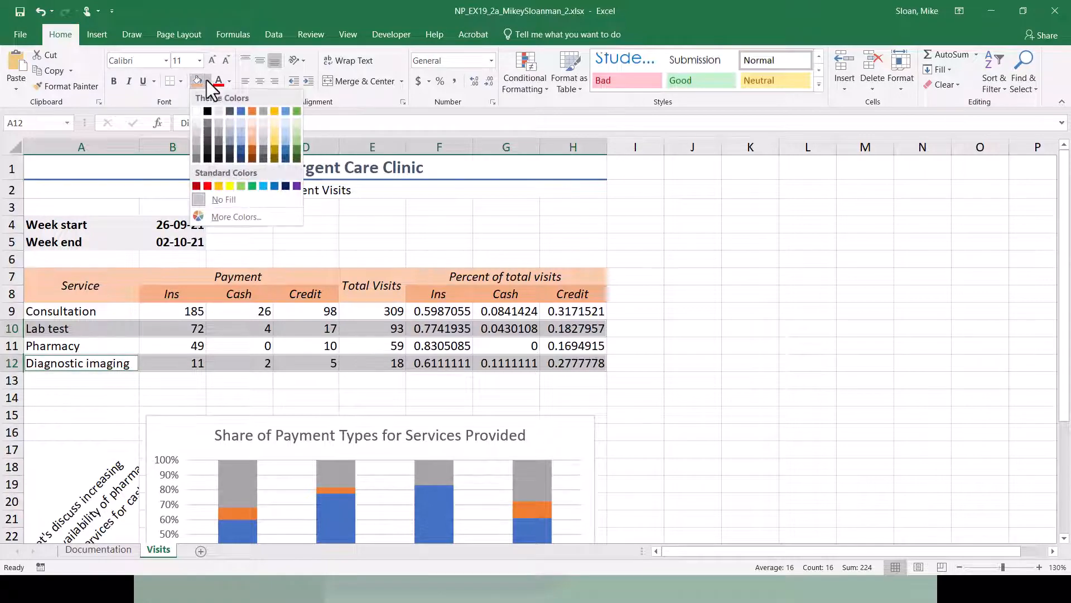
{"action": "left_click", "coordinate": [196, 117]}
{"action": "key", "text": "alt+Tab"}
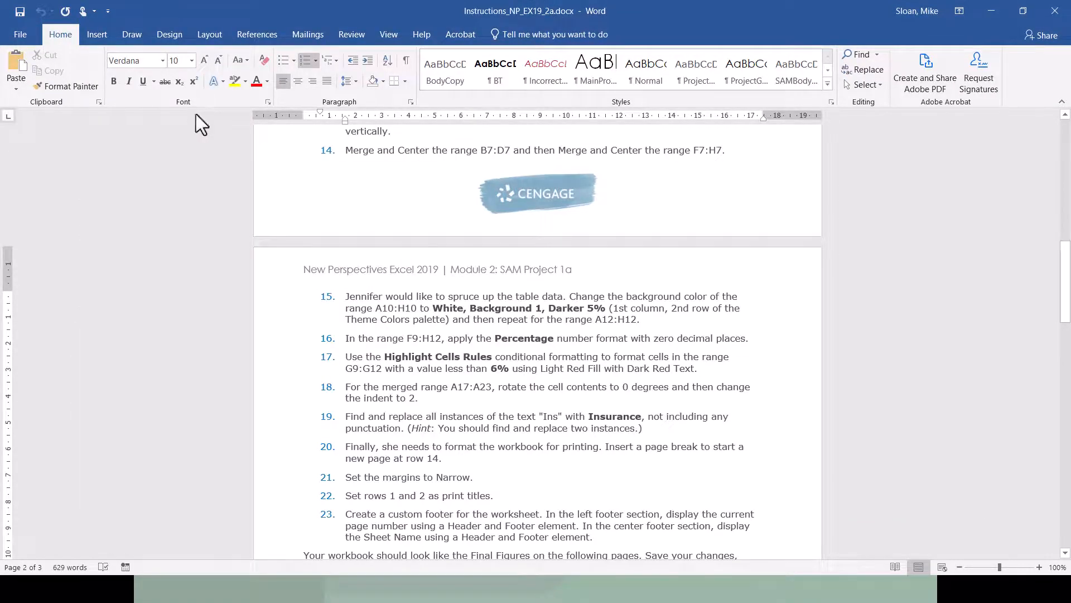
{"action": "key", "text": "alt+Tab"}
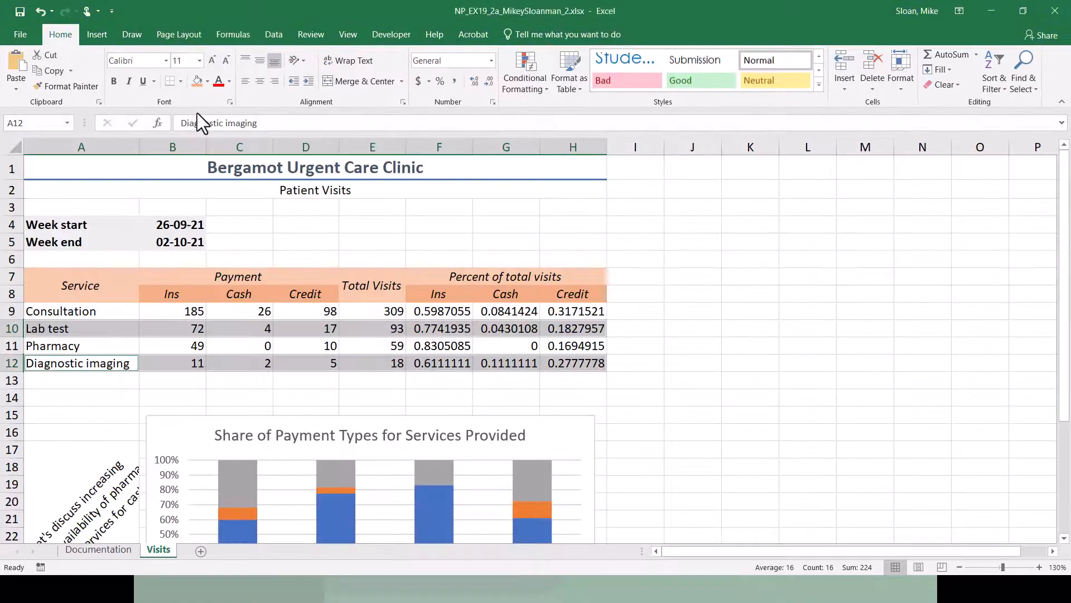
{"action": "left_click", "coordinate": [207, 81]}
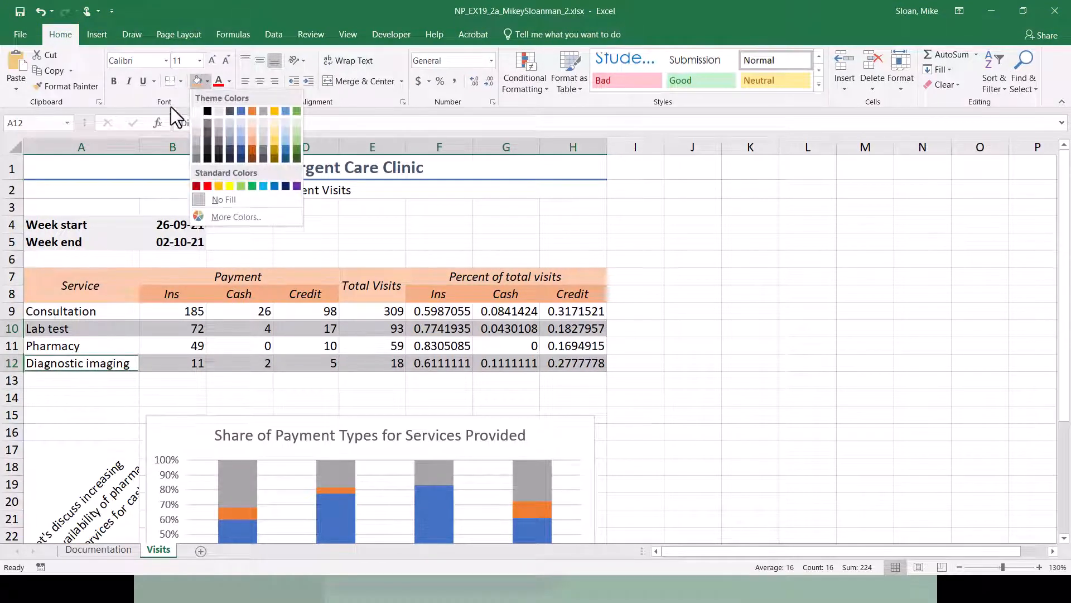
{"action": "left_click", "coordinate": [195, 132]}
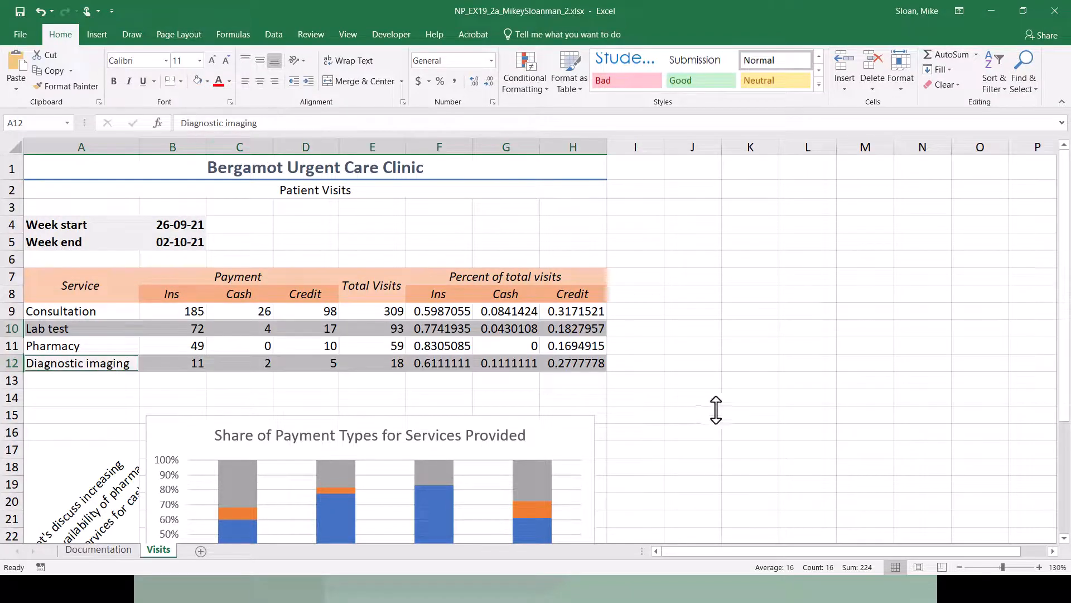
{"action": "left_click", "coordinate": [621, 361]}
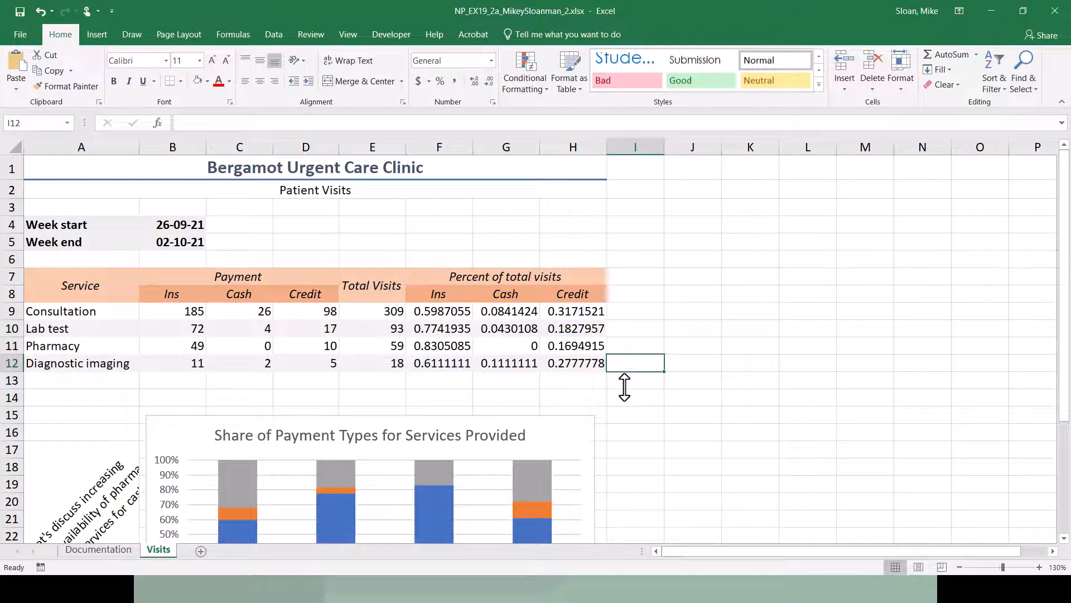
Compare the worksheet with instruction 16 in Word and look through the accounting number formats in Excel
{"action": "key", "text": "alt+Tab"}
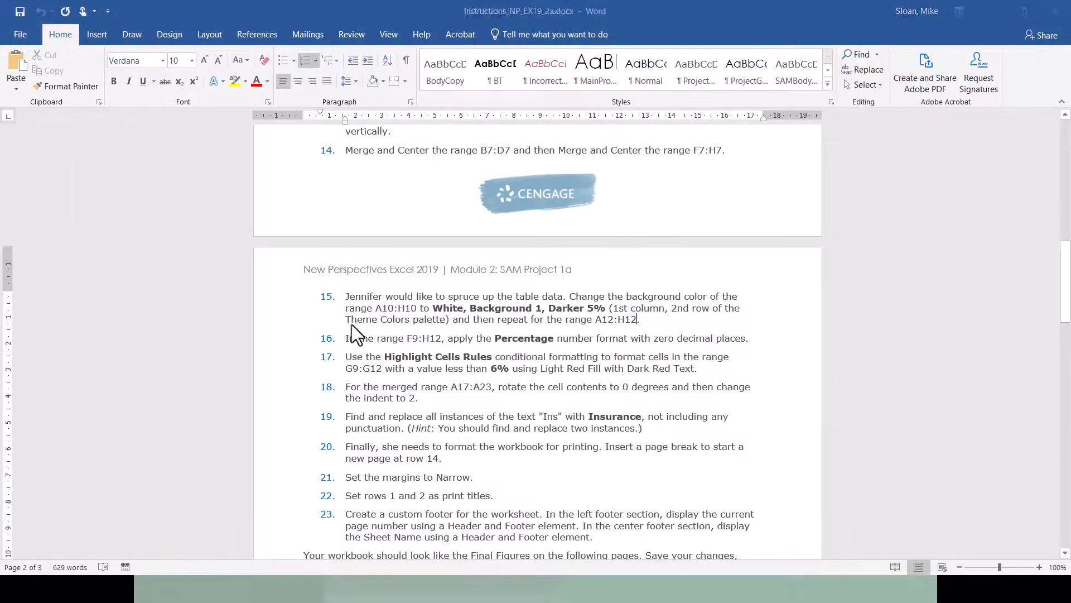
{"action": "key", "text": "alt+Tab"}
{"action": "left_click", "coordinate": [115, 243]}
{"action": "key", "text": "alt+Tab"}
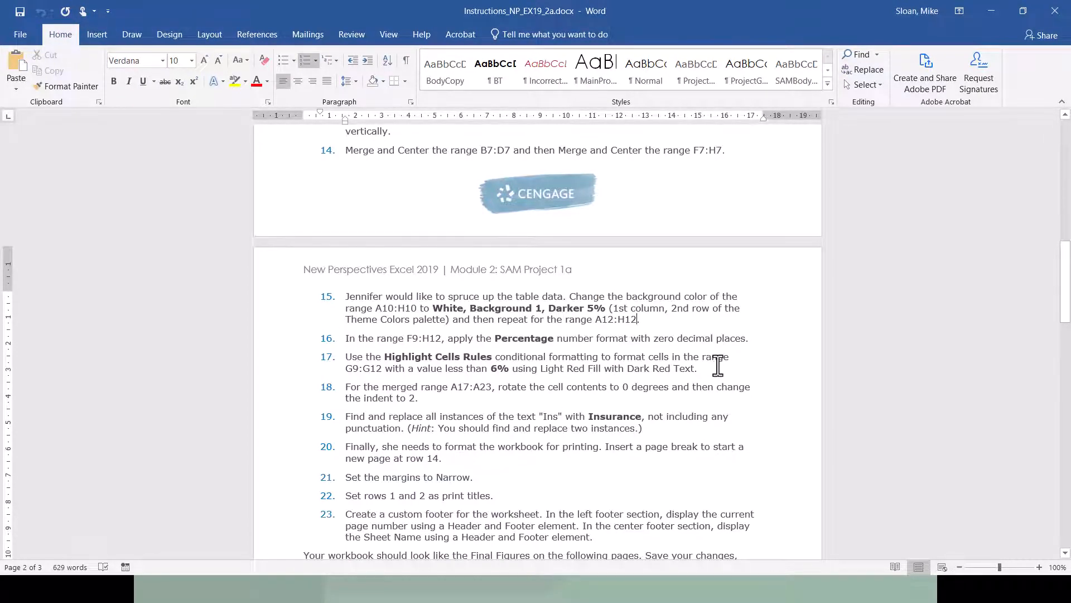
{"action": "key", "text": "alt+Tab"}
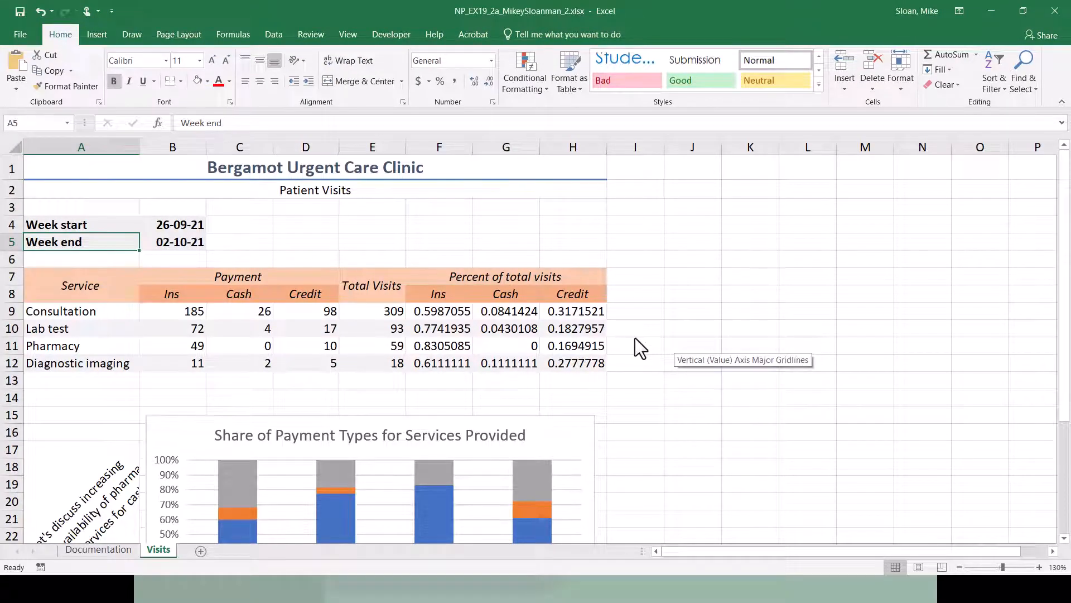
{"action": "left_click", "coordinate": [430, 79]}
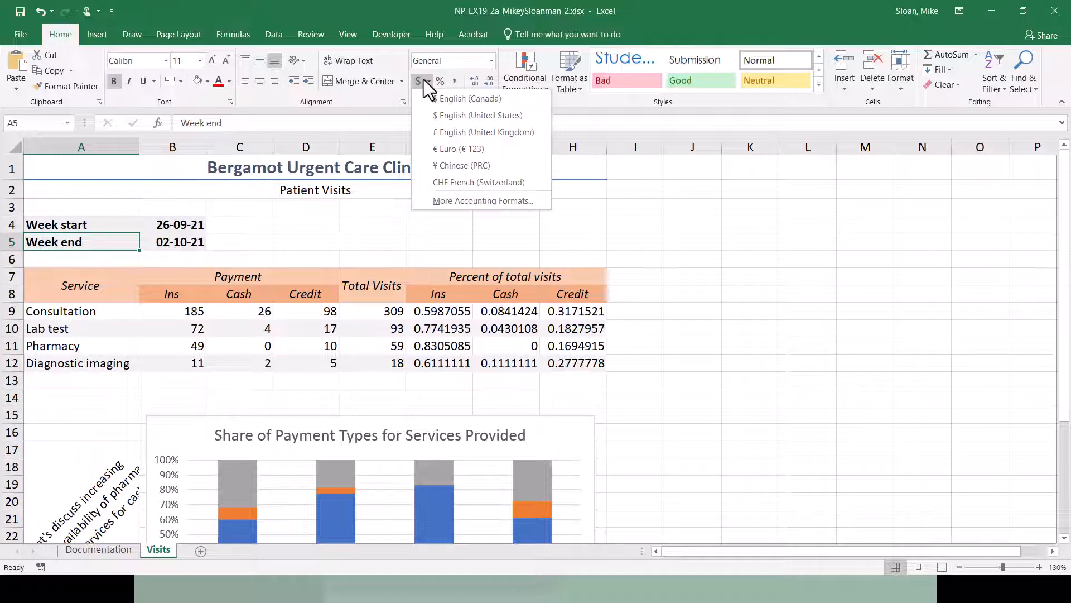
{"action": "key", "text": "alt+Tab"}
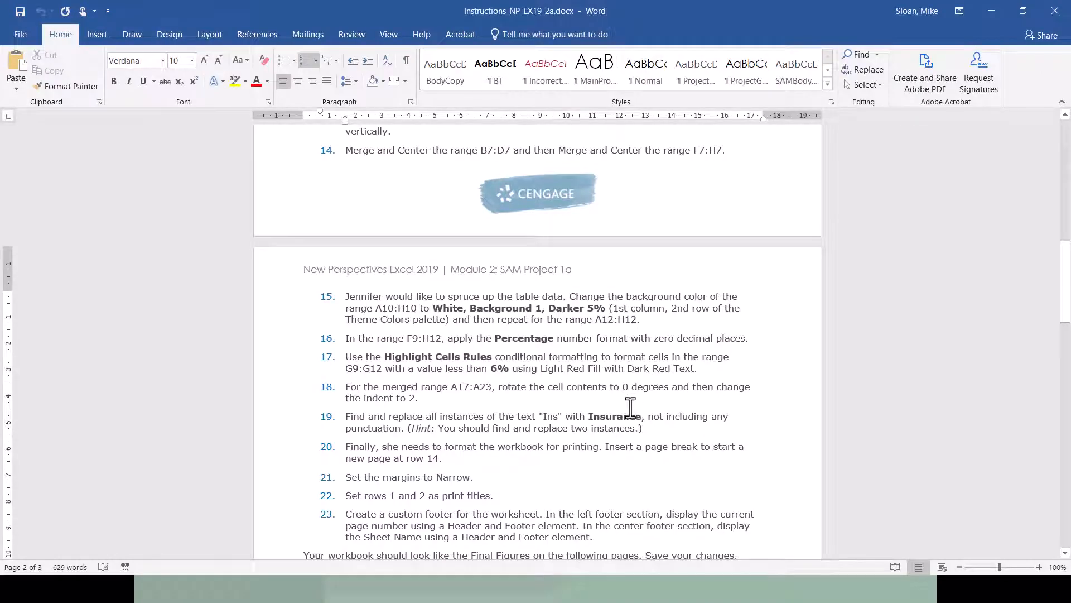
{"action": "key", "text": "alt+Tab"}
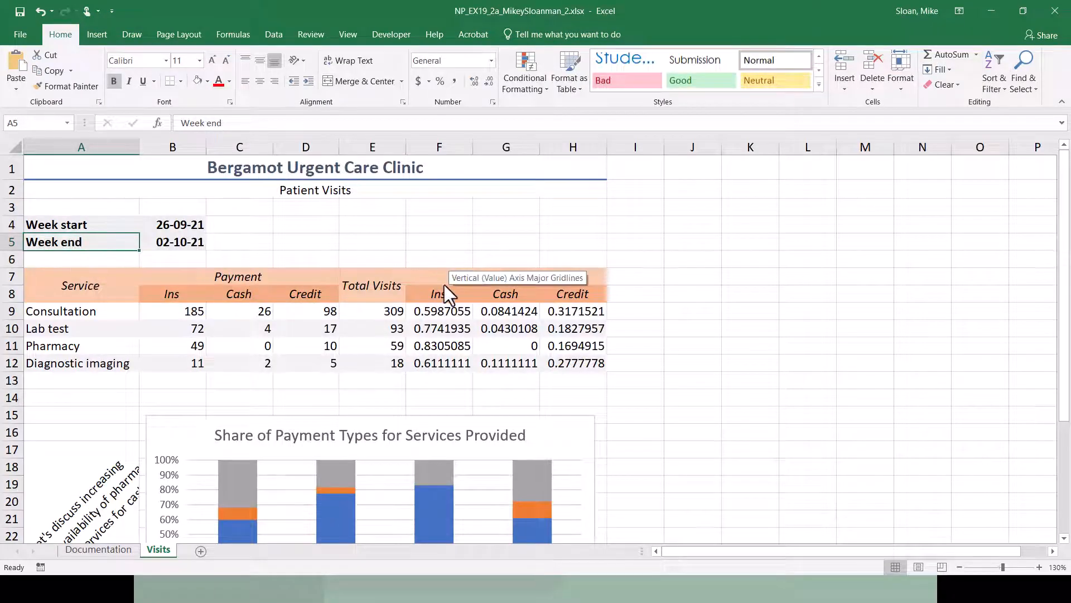
Apply the Percentage number format with zero decimal places to F9:H12 and view the list of available number formats
{"action": "left_click", "coordinate": [435, 315]}
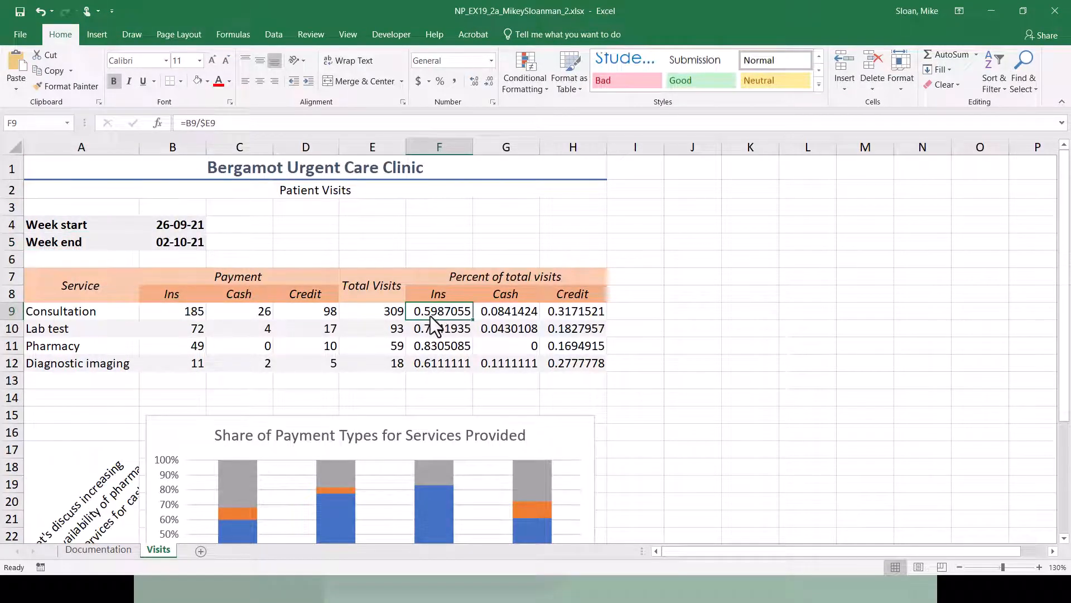
{"action": "left_click_drag", "start_coordinate": [430, 316], "coordinate": [572, 360]}
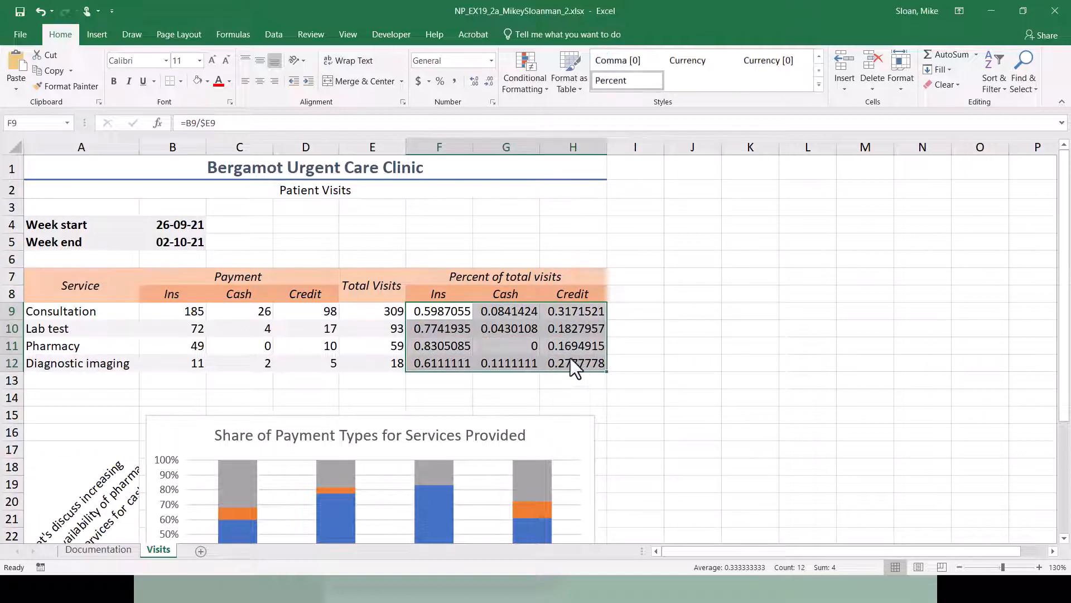
{"action": "left_click", "coordinate": [439, 82]}
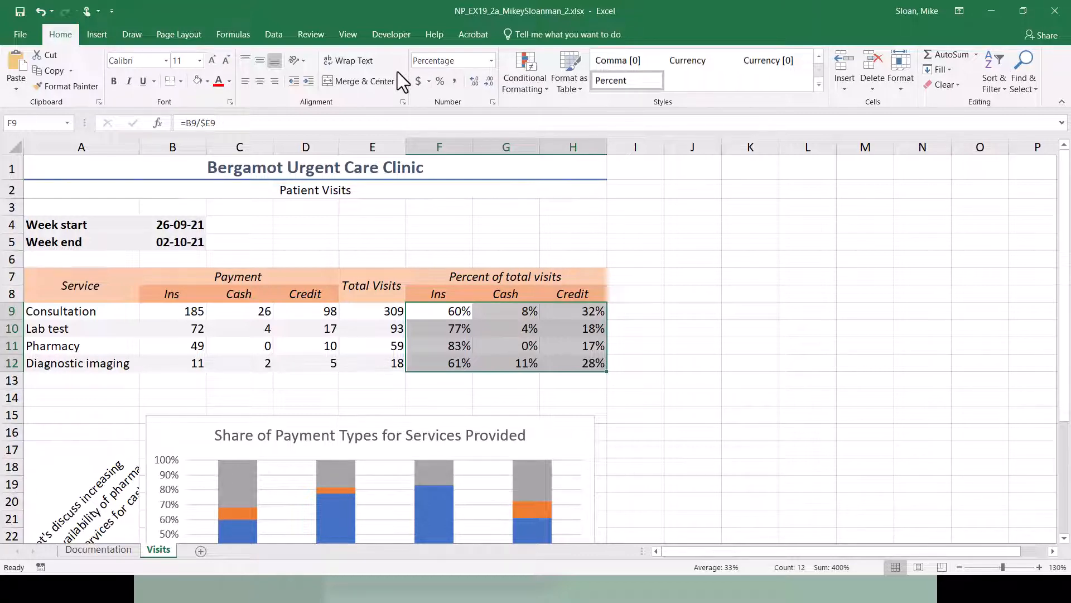
{"action": "left_click", "coordinate": [490, 60]}
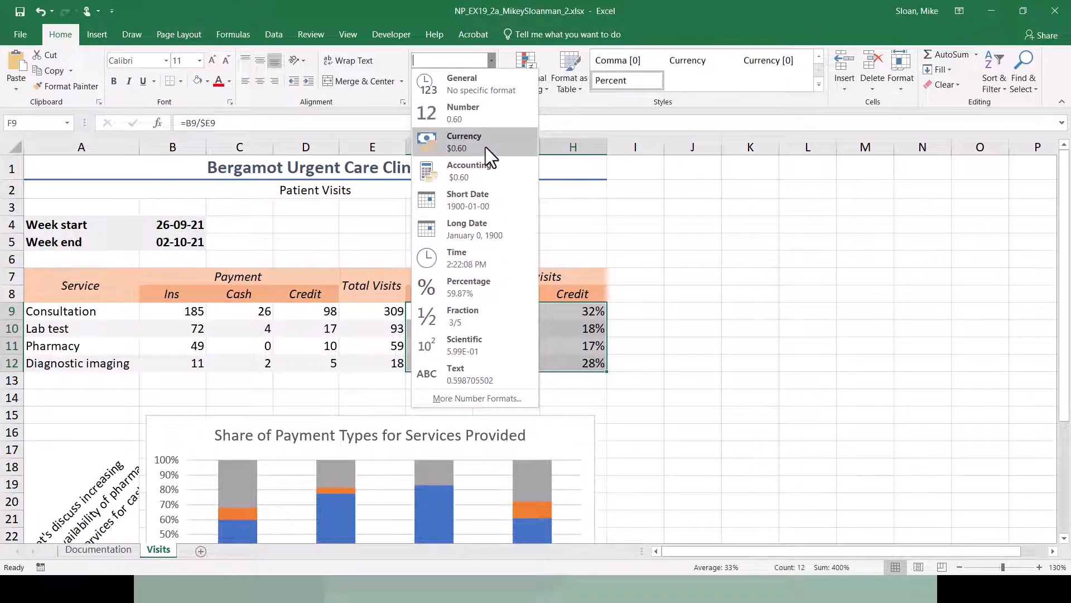
{"action": "left_click", "coordinate": [377, 2]}
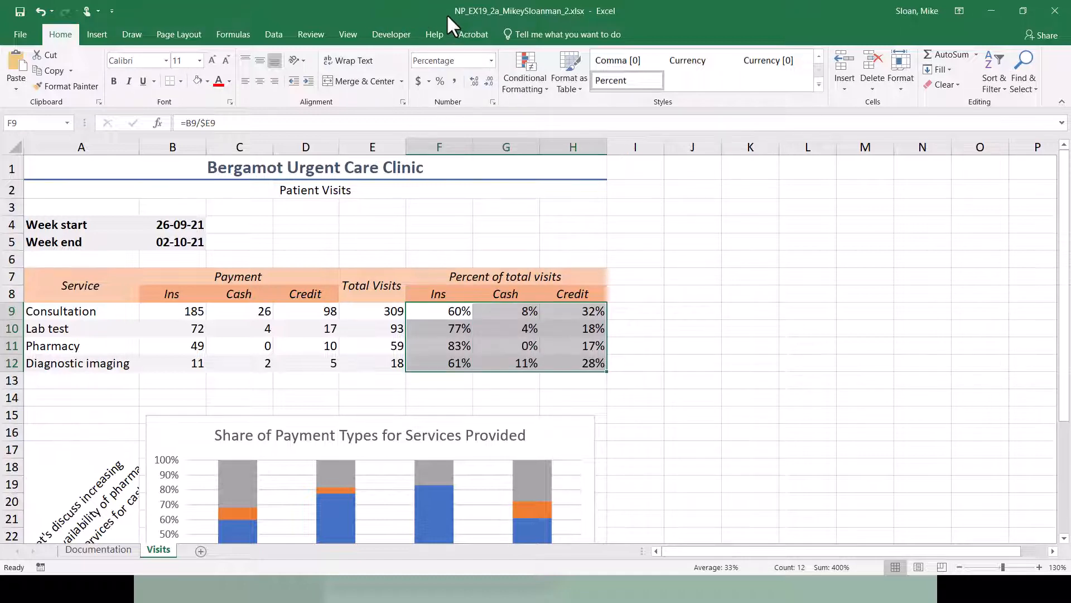
Show the percentages in F9:H12 with two decimal places, recheck instruction 16 in Word, and reduce them back to zero decimals
{"action": "left_click", "coordinate": [474, 83]}
{"action": "left_click", "coordinate": [474, 82]}
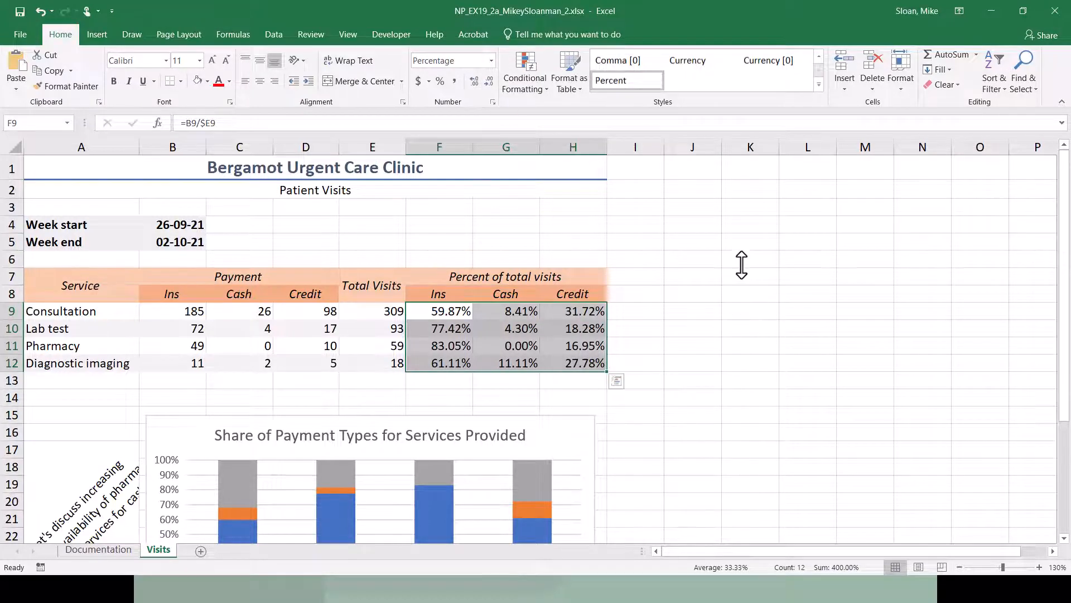
{"action": "key", "text": "alt+Tab"}
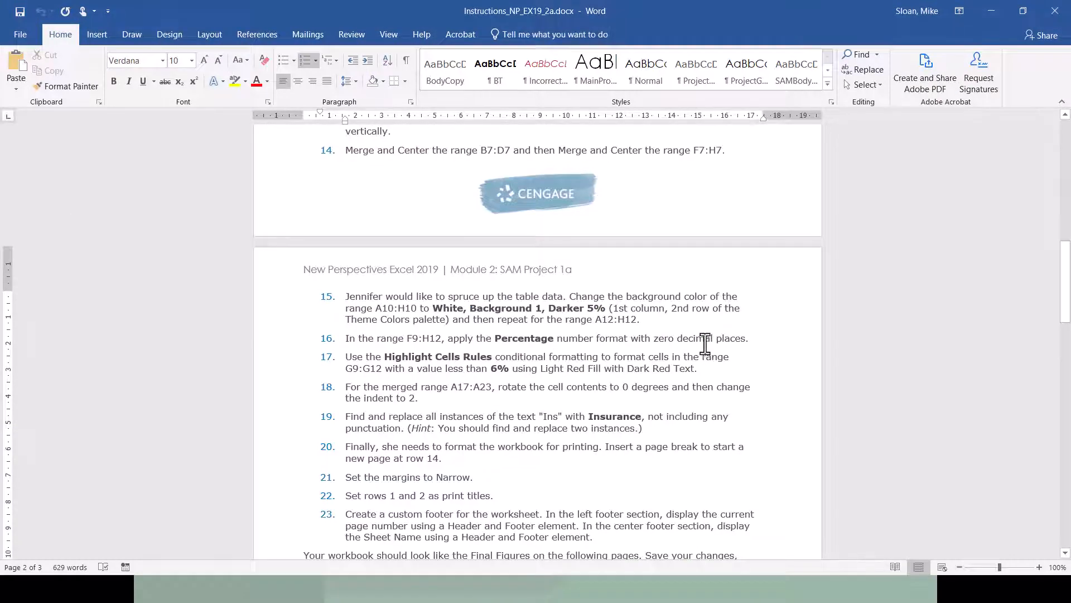
{"action": "key", "text": "alt+Tab"}
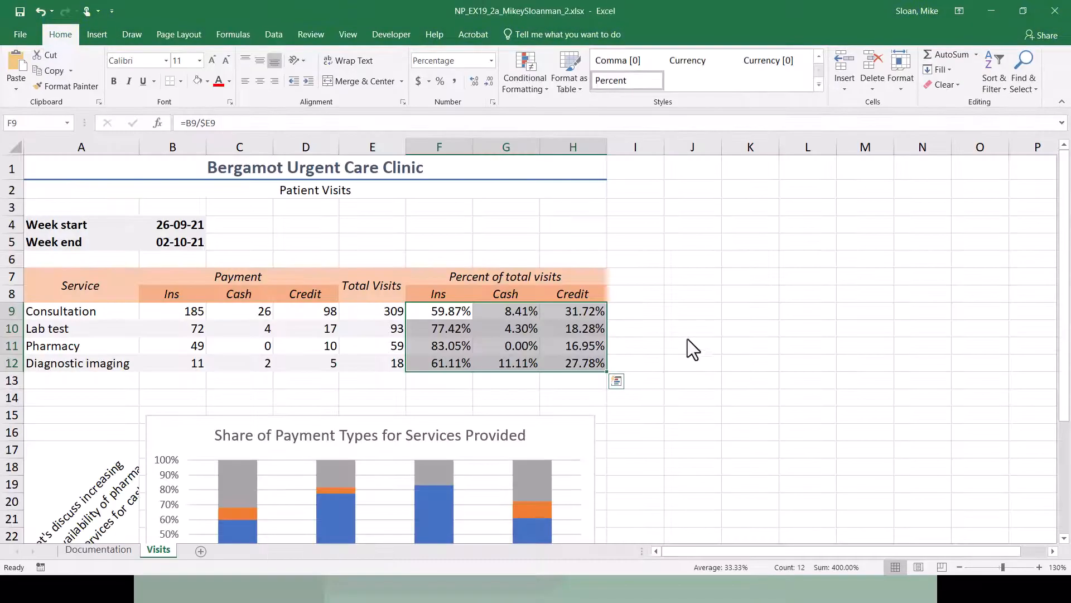
{"action": "left_click", "coordinate": [489, 81]}
{"action": "left_click", "coordinate": [490, 81]}
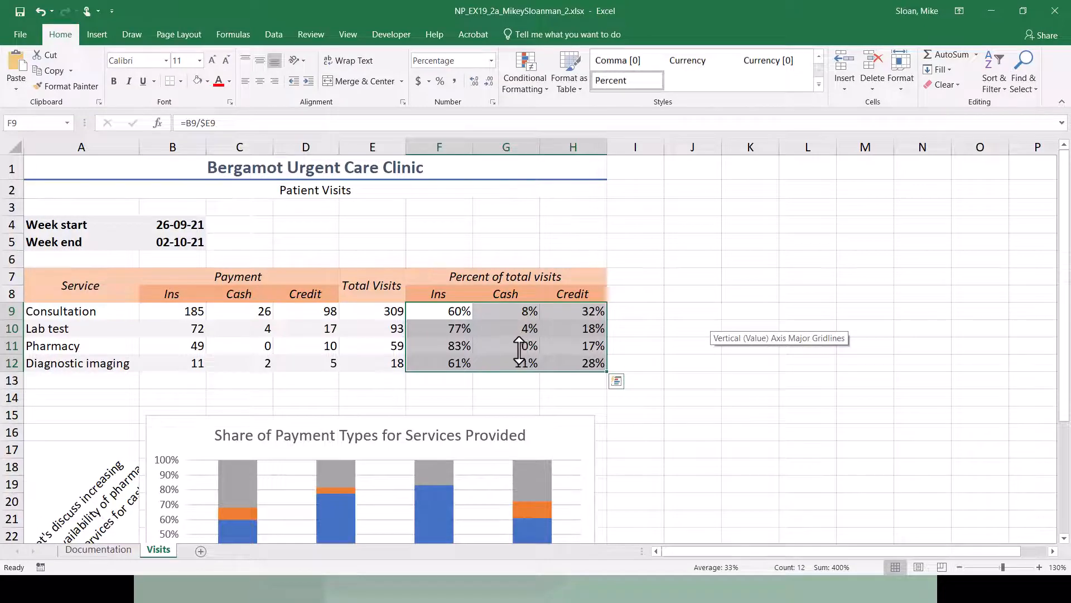
Switch to Word to read instruction 17 on Highlight Cells Rules for G9:G12, and return to Excel
{"action": "key", "text": "alt+Tab"}
{"action": "key", "text": "alt+Tab"}
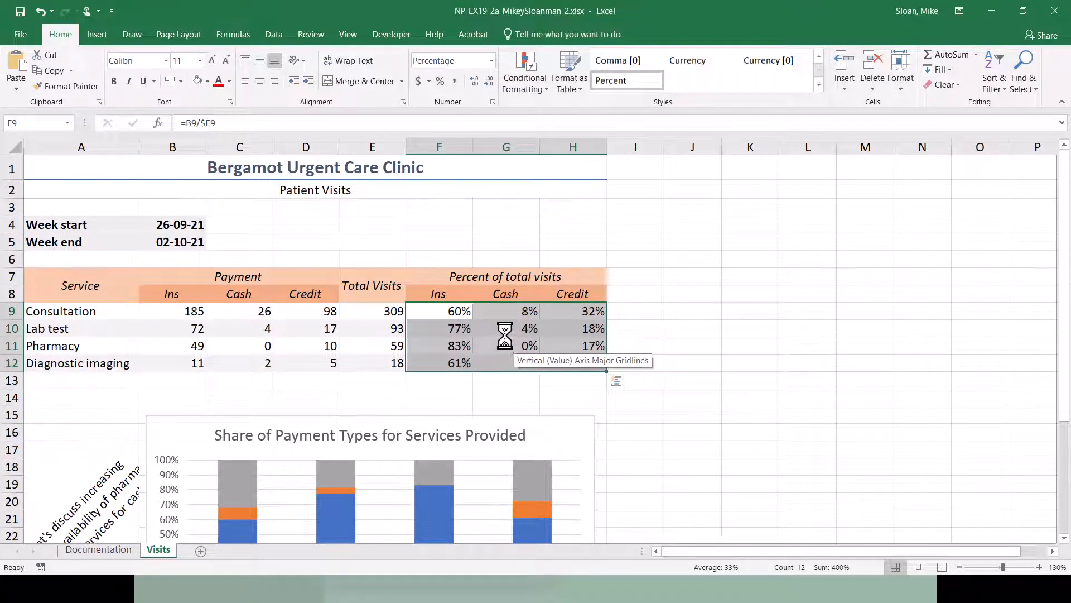
{"action": "key", "text": "alt+Tab"}
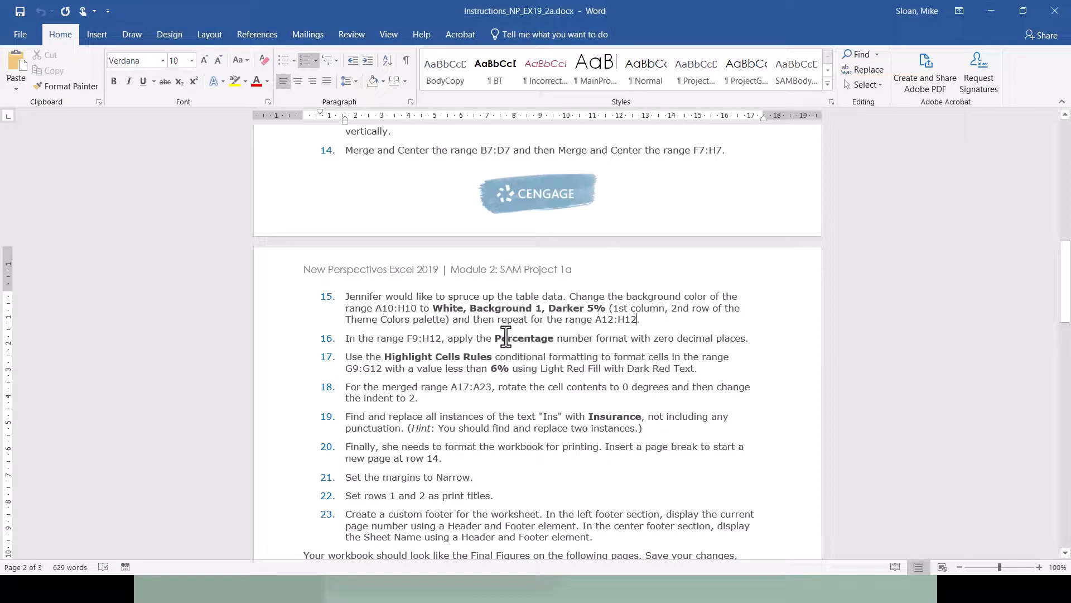
{"action": "scroll", "coordinate": [505, 340], "scroll_direction": "down", "scroll_amount": 1}
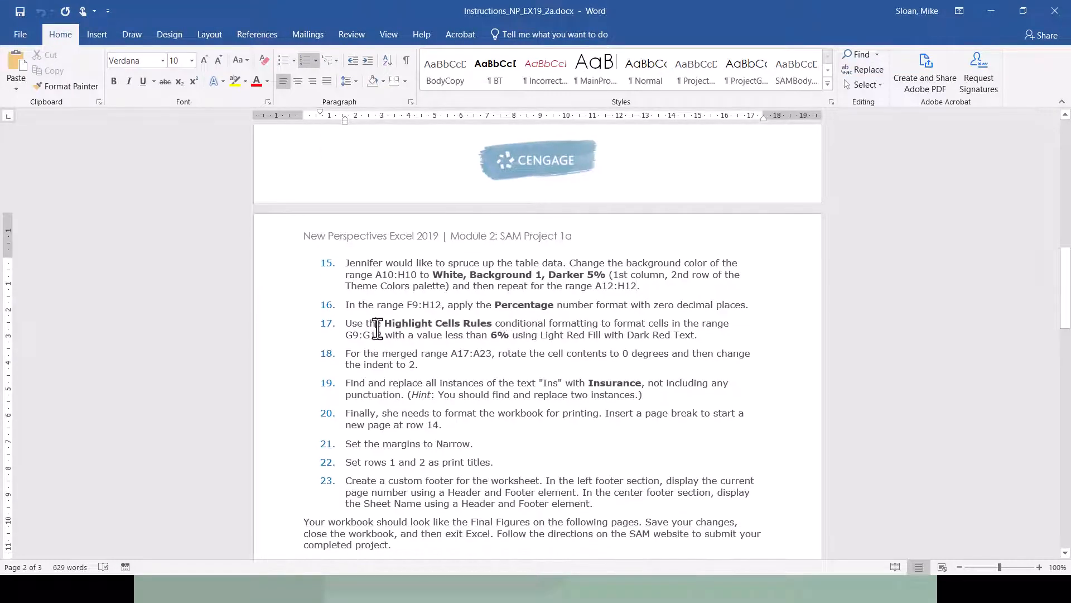
{"action": "left_click", "coordinate": [555, 334]}
{"action": "key", "text": "alt+Tab"}
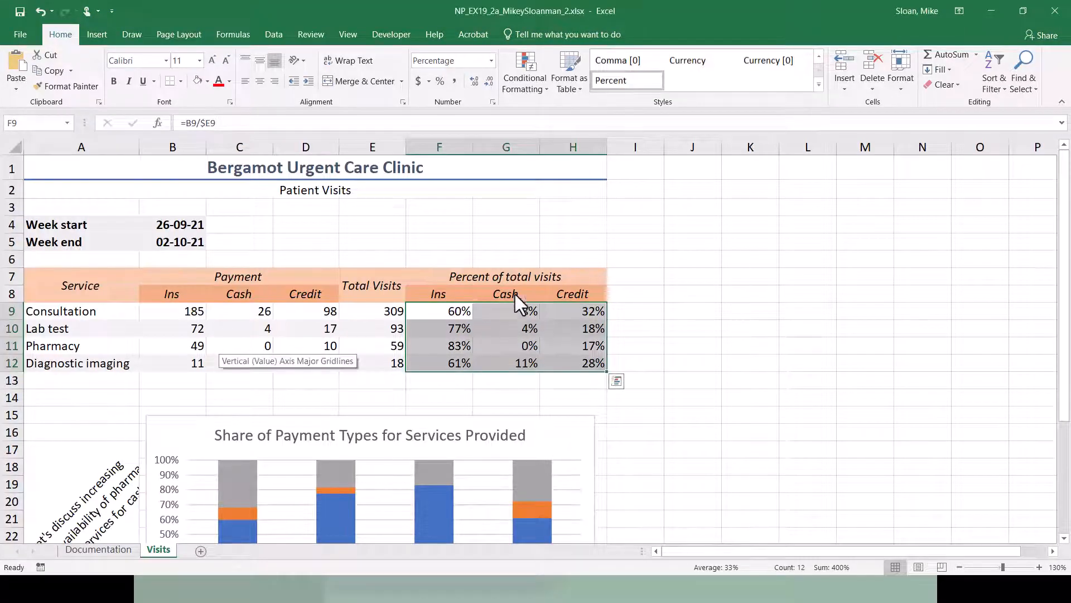
Select G9:G12, recheck instruction 17 in Word, and open a Less Than highlight cells rule for the range in Excel
{"action": "left_click_drag", "start_coordinate": [504, 307], "coordinate": [504, 366]}
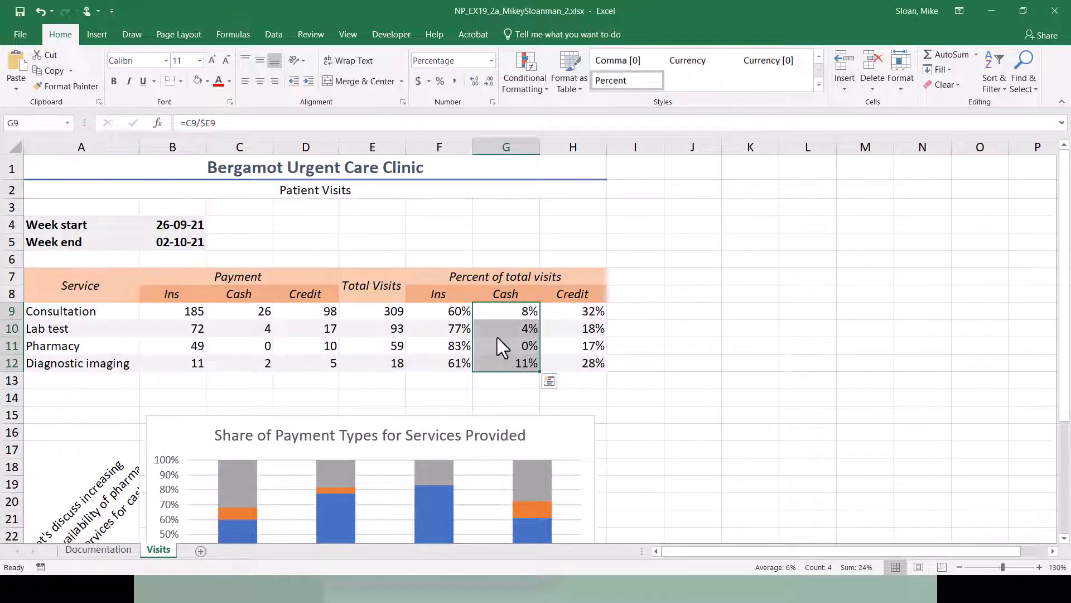
{"action": "key", "text": "alt+Tab"}
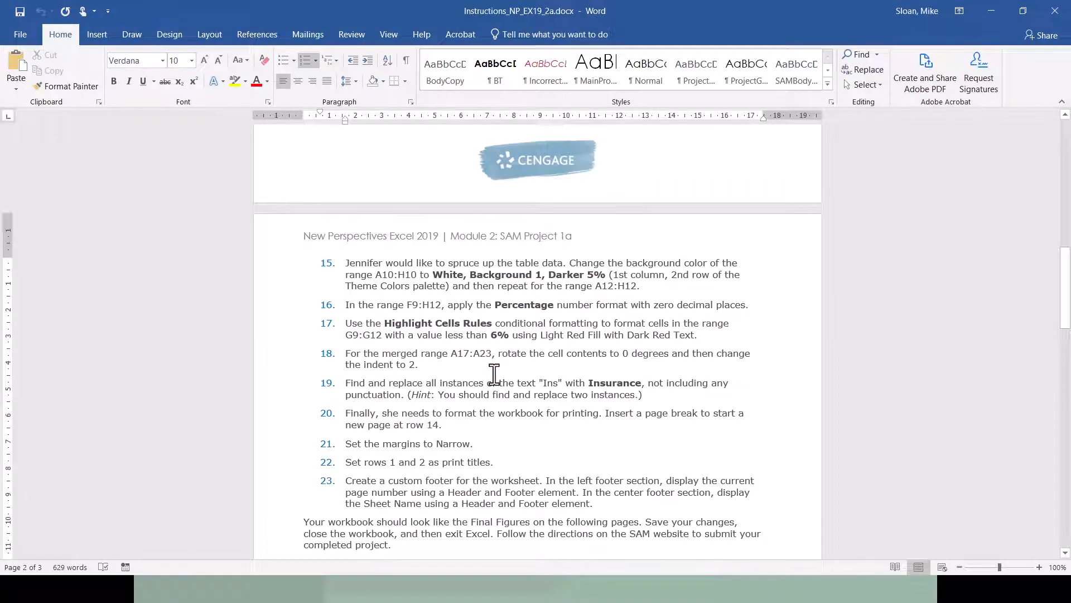
{"action": "key", "text": "alt+Tab"}
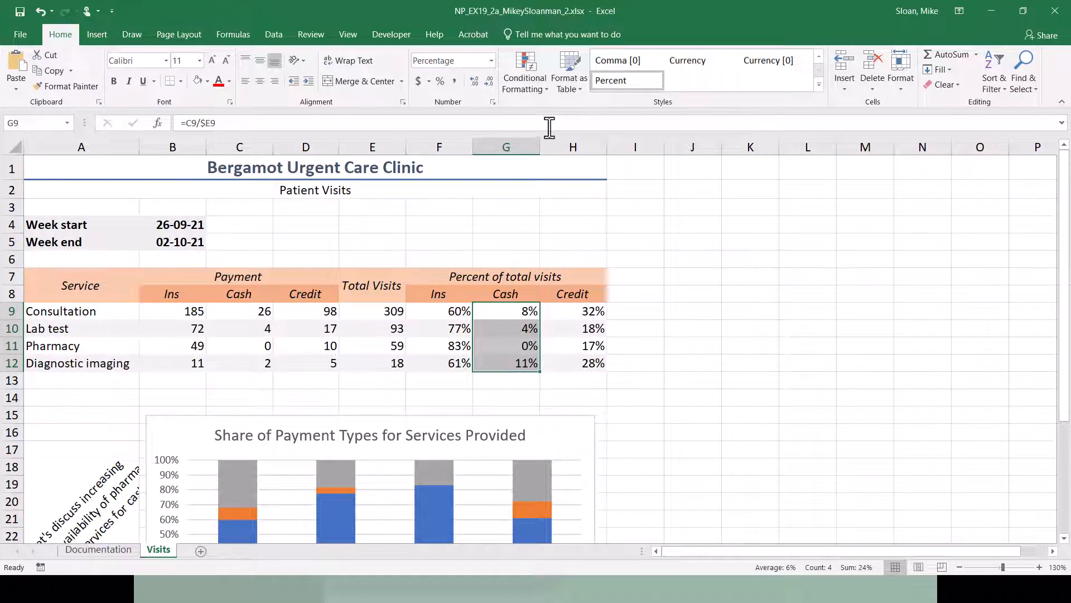
{"action": "left_click", "coordinate": [541, 89]}
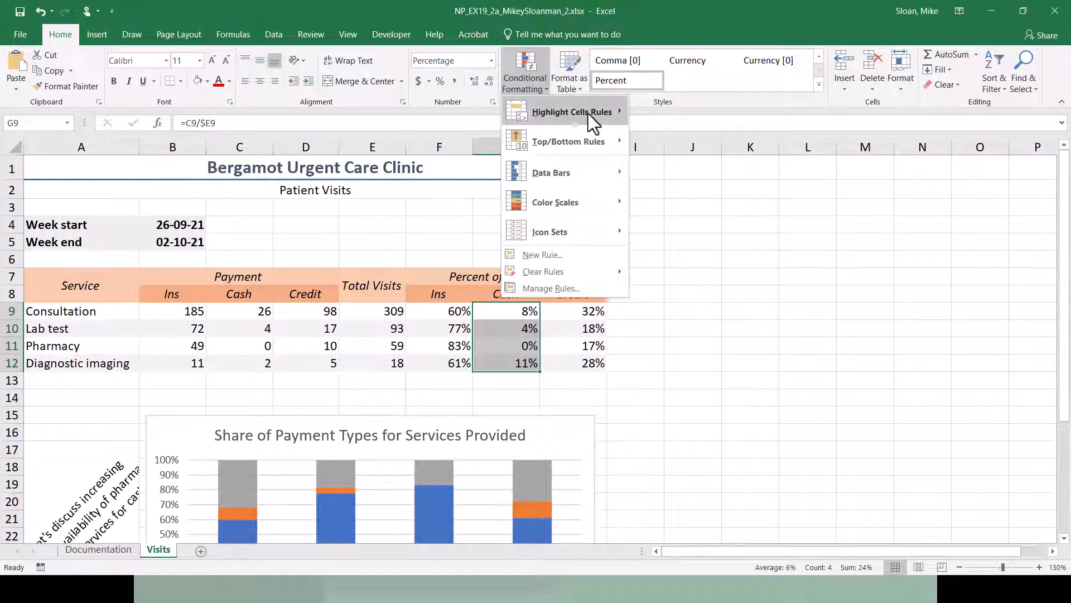
{"action": "mouse_move", "coordinate": [588, 115]}
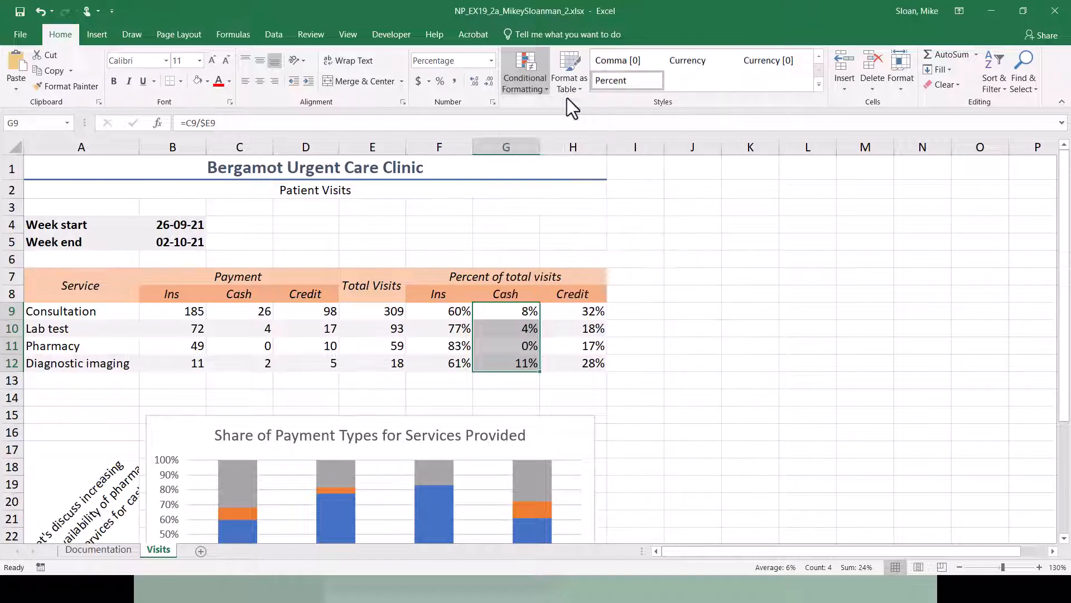
{"action": "key", "text": "alt+Tab"}
{"action": "key", "text": "alt+Tab"}
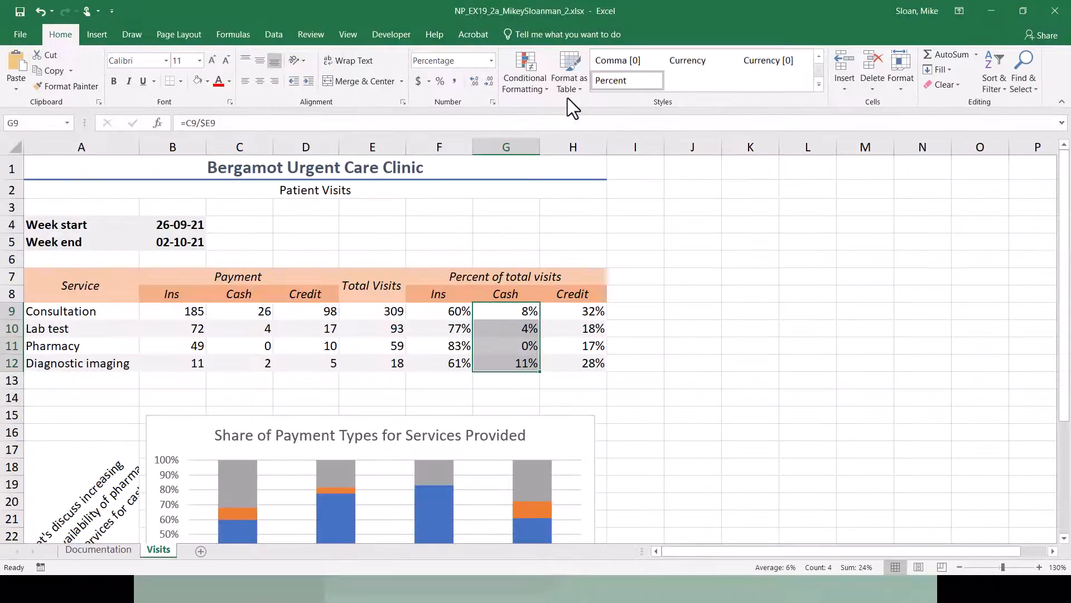
{"action": "left_click", "coordinate": [533, 80]}
{"action": "mouse_move", "coordinate": [535, 117]}
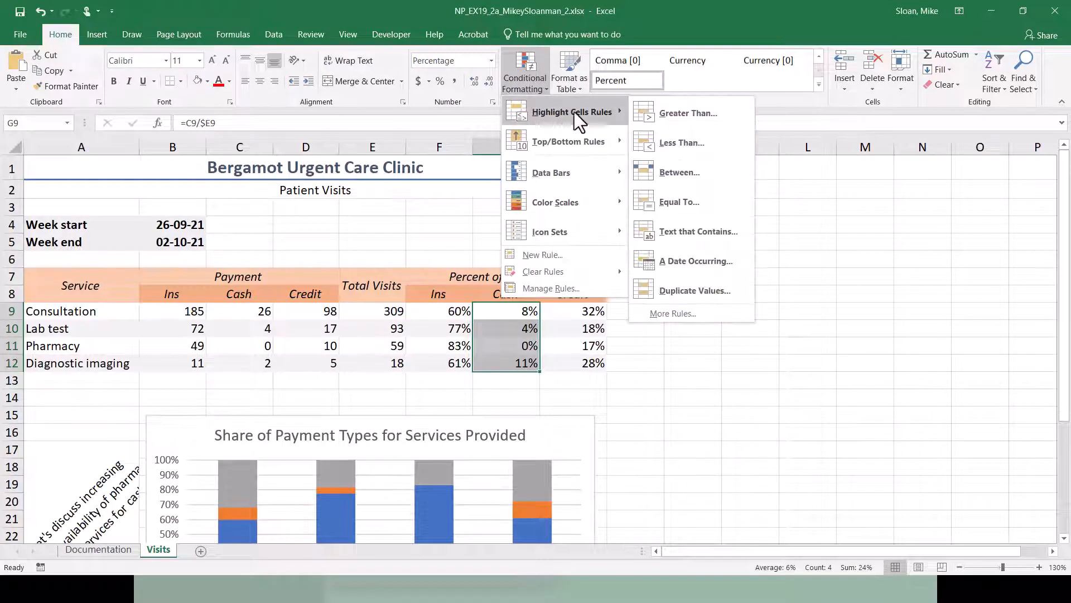
{"action": "left_click", "coordinate": [655, 139]}
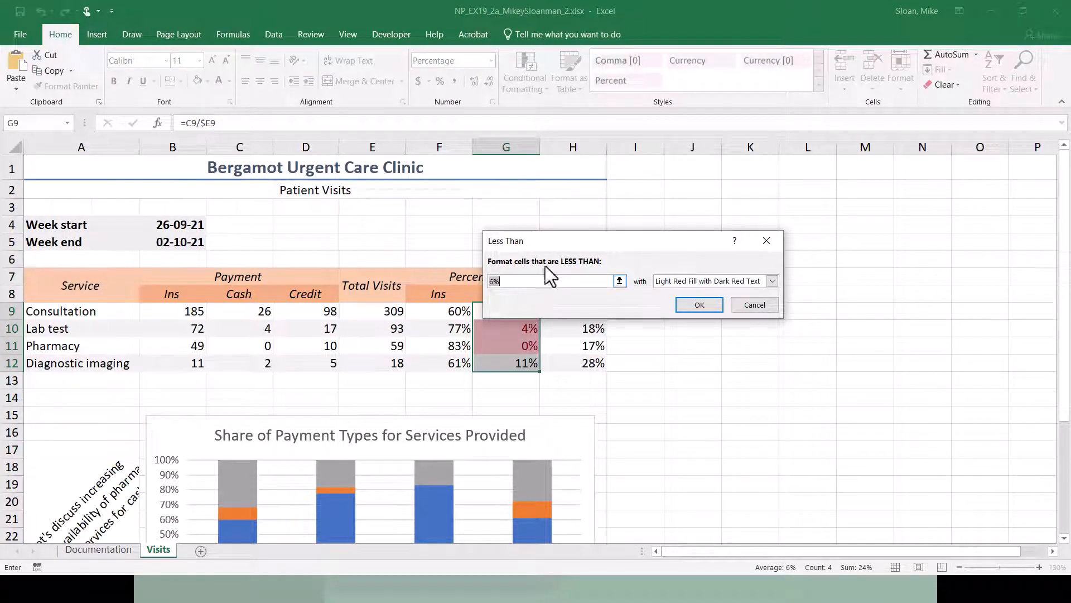
Set the rule to format values less than 6% with Light Red Fill with Dark Red Text, and apply it to G9:G12
{"action": "left_click_drag", "start_coordinate": [559, 241], "coordinate": [688, 162]}
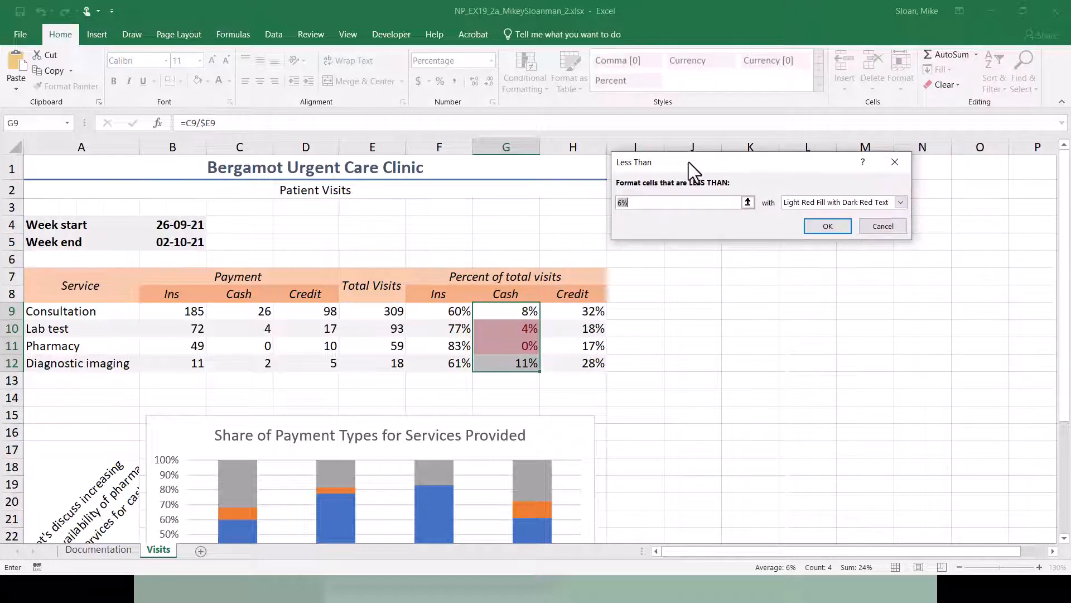
{"action": "left_click_drag", "start_coordinate": [689, 162], "coordinate": [687, 163]}
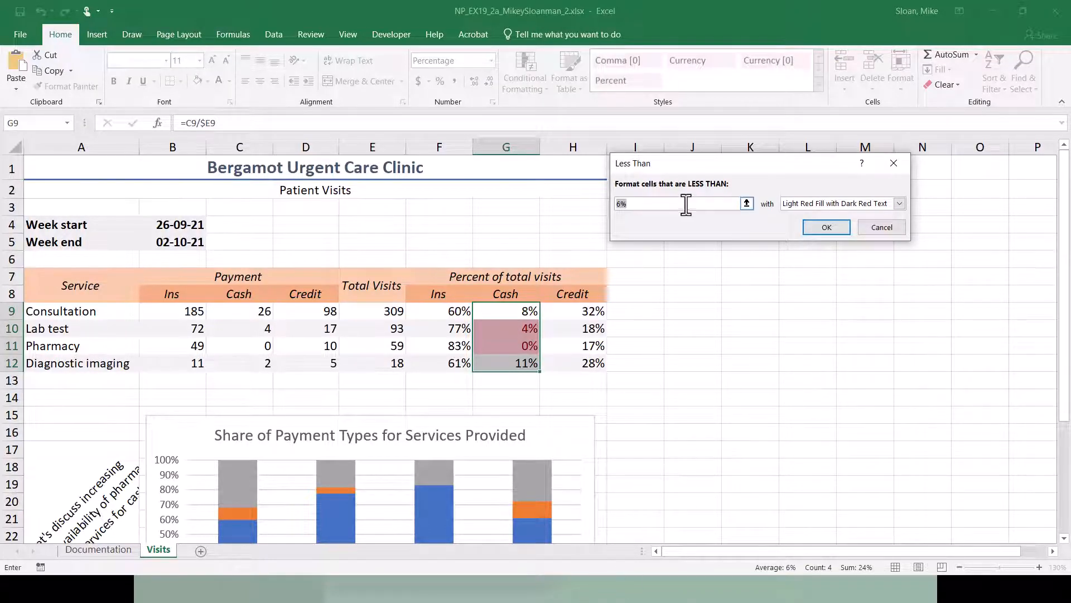
{"action": "key", "text": "BackSpace"}
{"action": "type", "text": "6%"}
{"action": "left_click", "coordinate": [844, 203]}
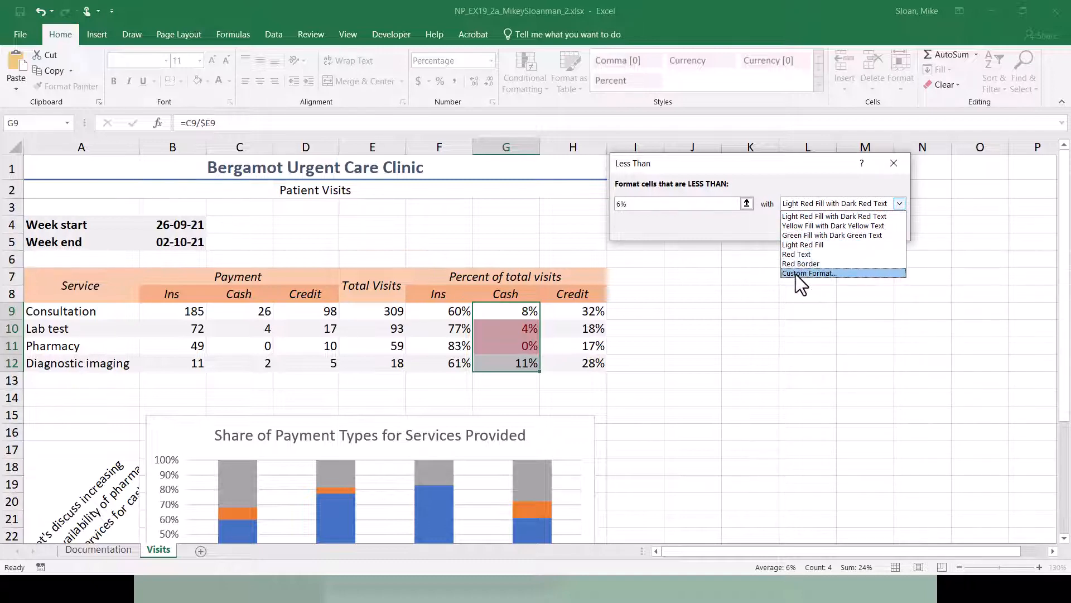
{"action": "key", "text": "alt+Tab"}
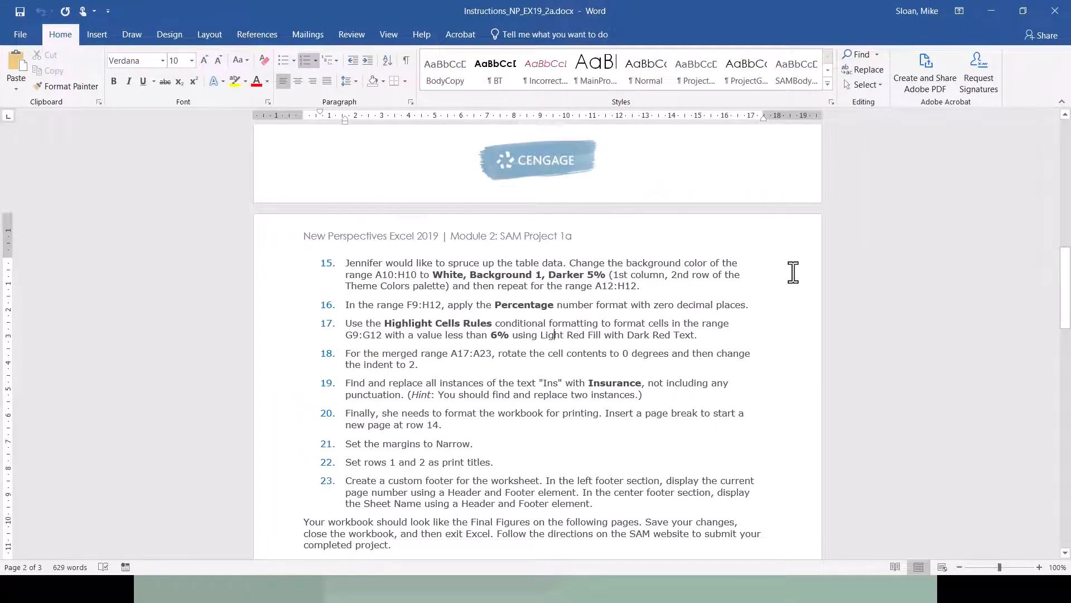
{"action": "key", "text": "alt+Tab"}
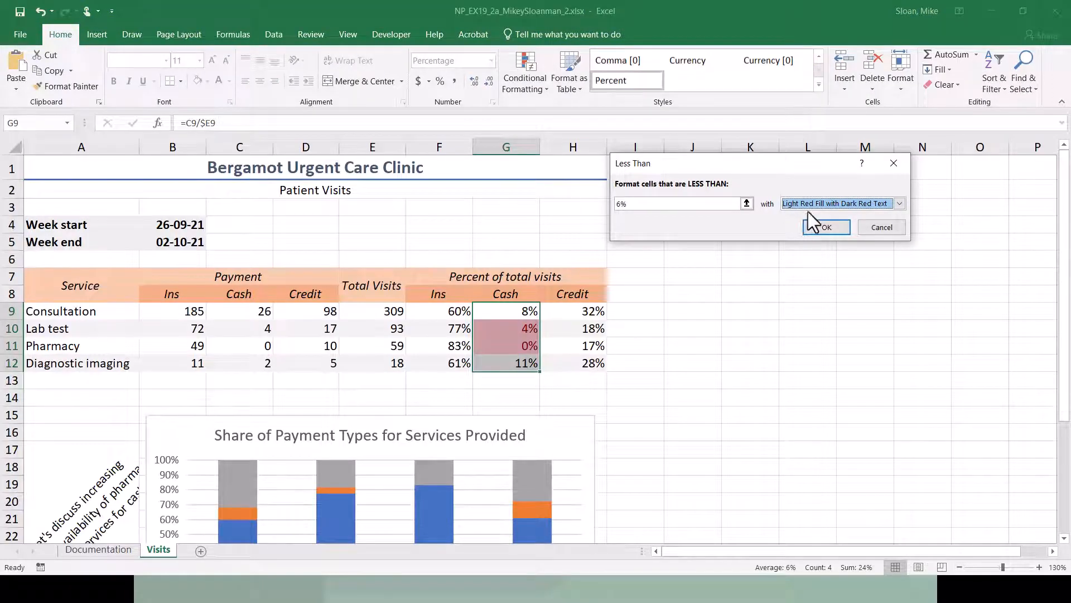
{"action": "left_click", "coordinate": [825, 229]}
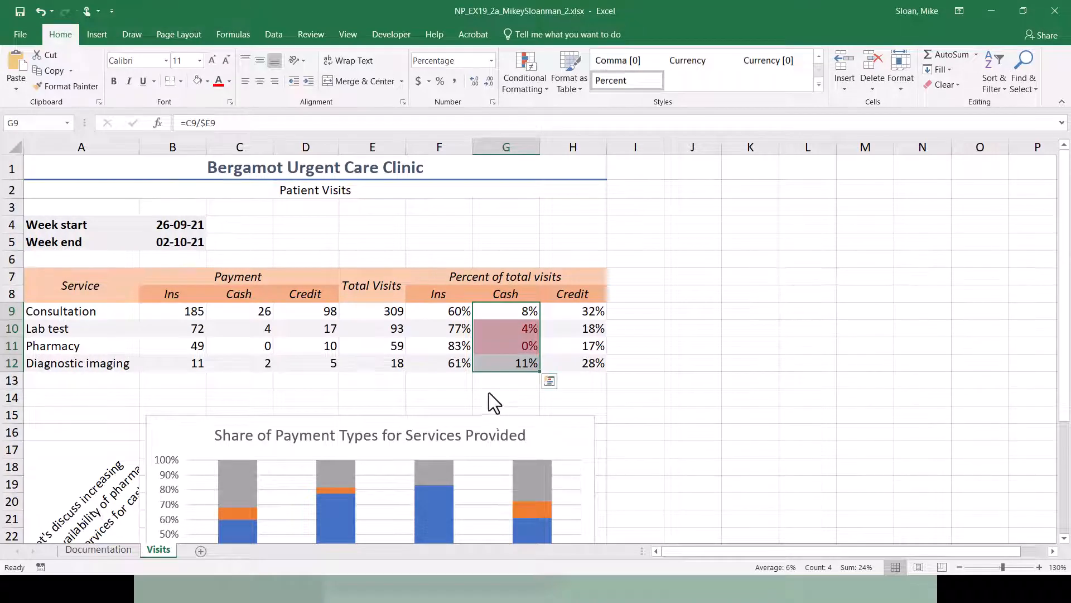
Check the conditional formatting in G9:G12, read instruction 18 on rotation and indent in Word, and return to Excel
{"action": "left_click", "coordinate": [505, 313]}
{"action": "left_click", "coordinate": [512, 335]}
{"action": "left_click_drag", "start_coordinate": [497, 357], "coordinate": [496, 353]}
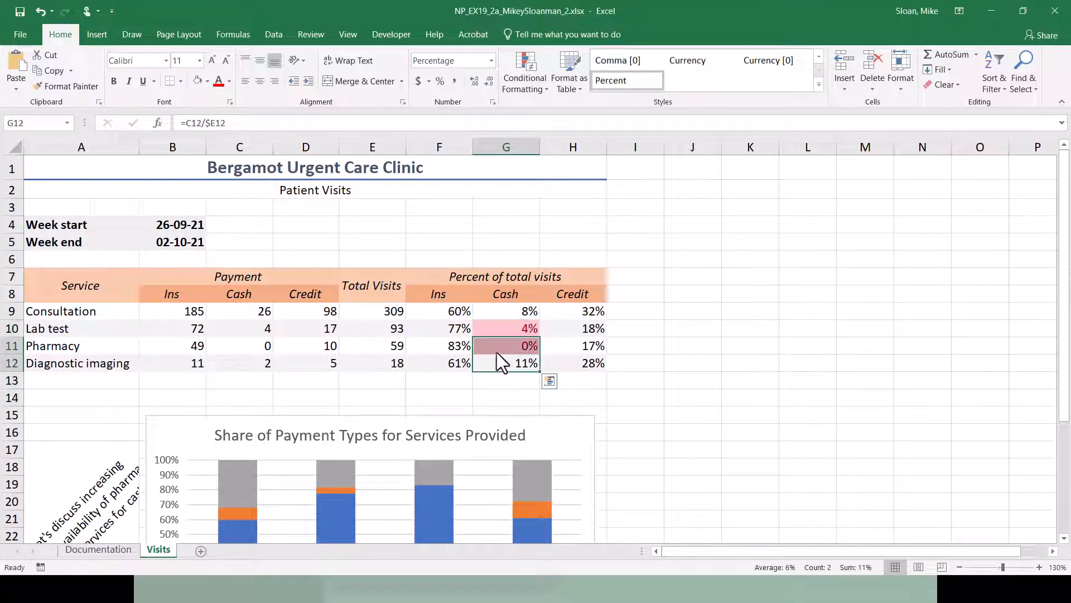
{"action": "left_click", "coordinate": [503, 363]}
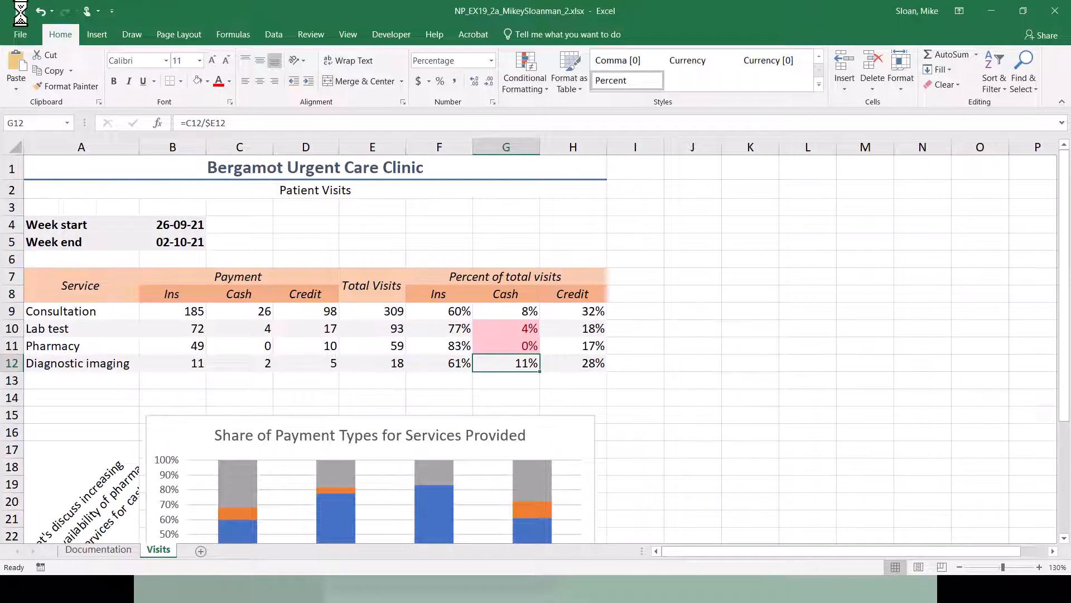
{"action": "key", "text": "alt+Tab"}
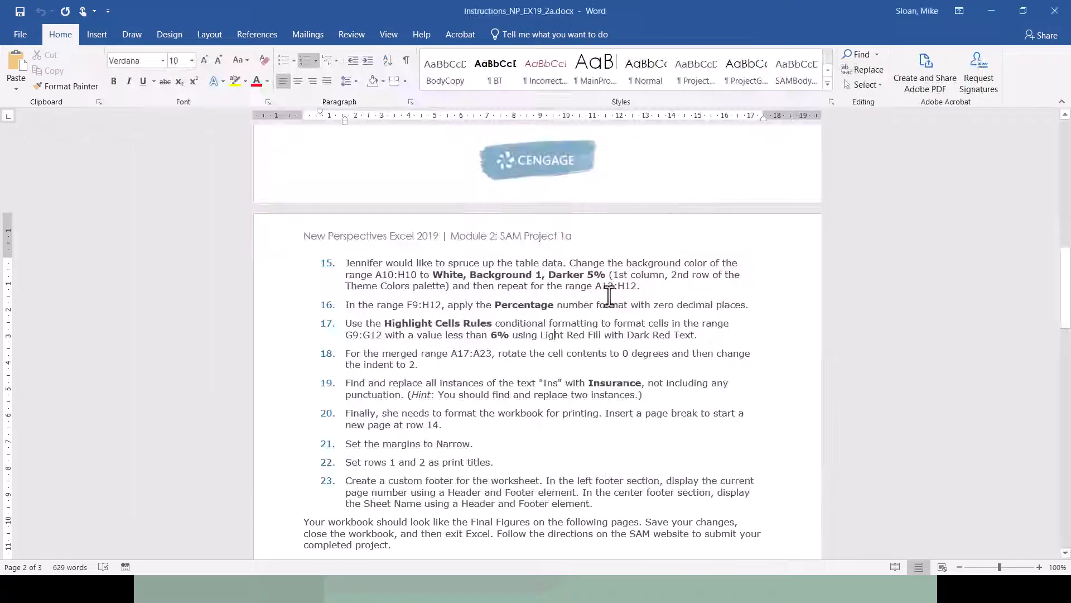
{"action": "triple_click", "coordinate": [388, 360]}
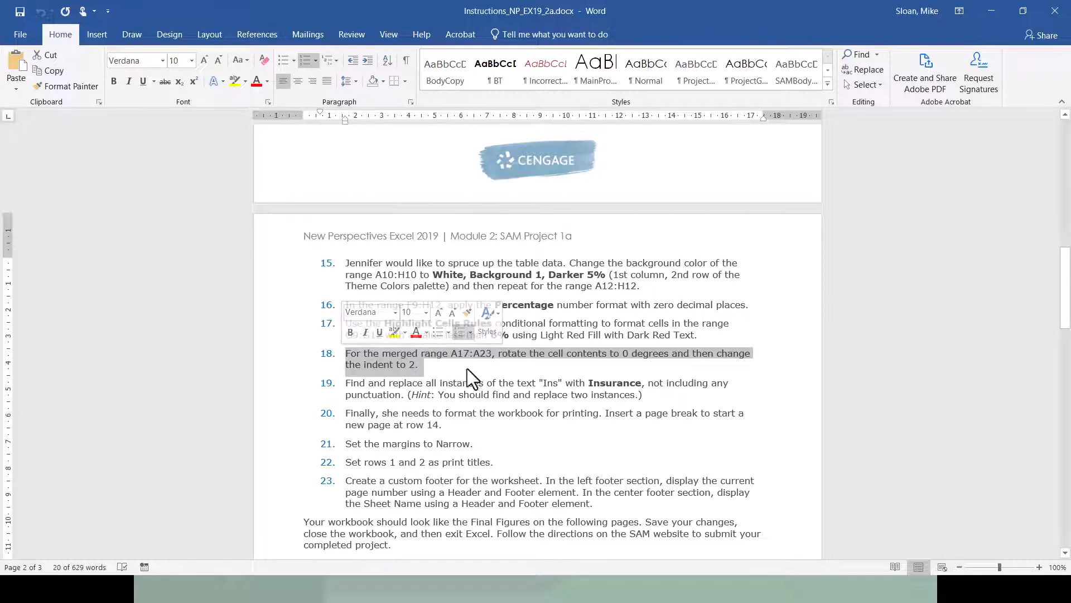
{"action": "key", "text": "alt+Tab"}
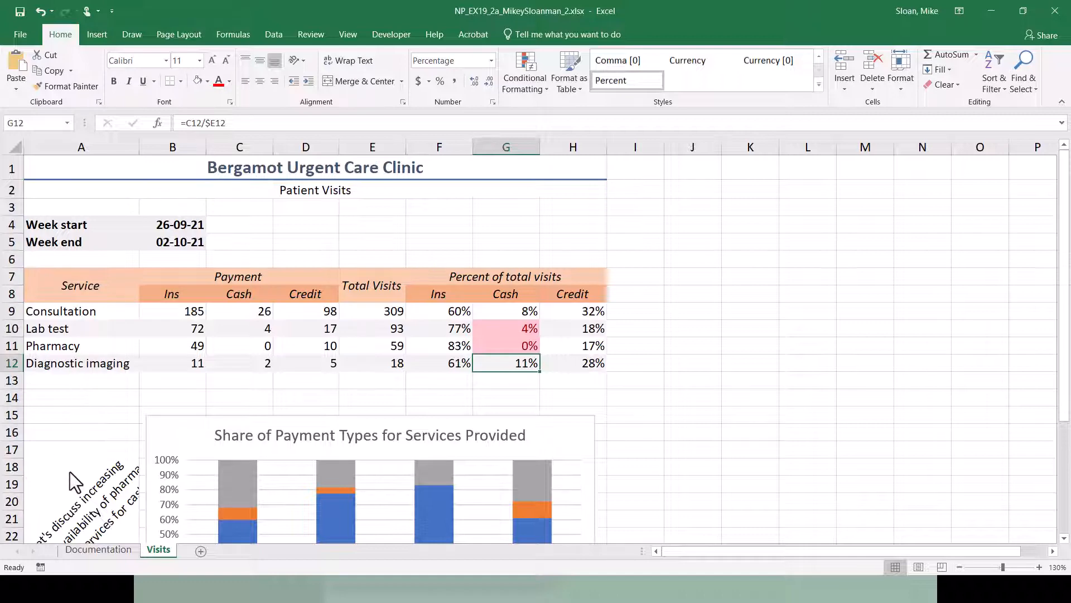
Rotate the contents of the merged range A17:A23 to 0 degrees through the Format Cells alignment settings
{"action": "scroll", "coordinate": [67, 470], "scroll_direction": "down", "scroll_amount": 2}
{"action": "left_click", "coordinate": [65, 402]}
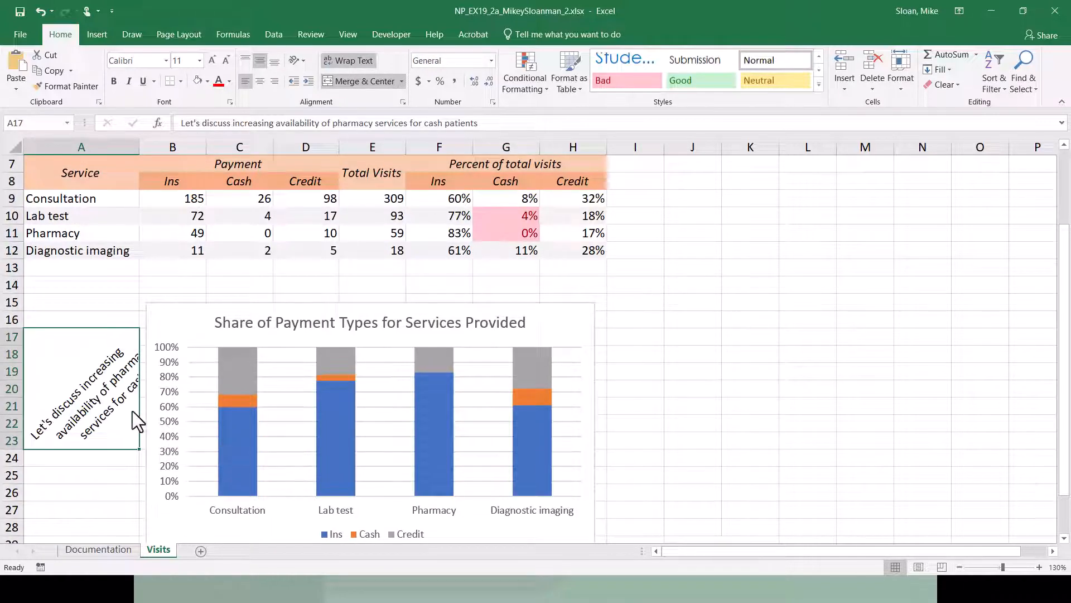
{"action": "left_click", "coordinate": [300, 63]}
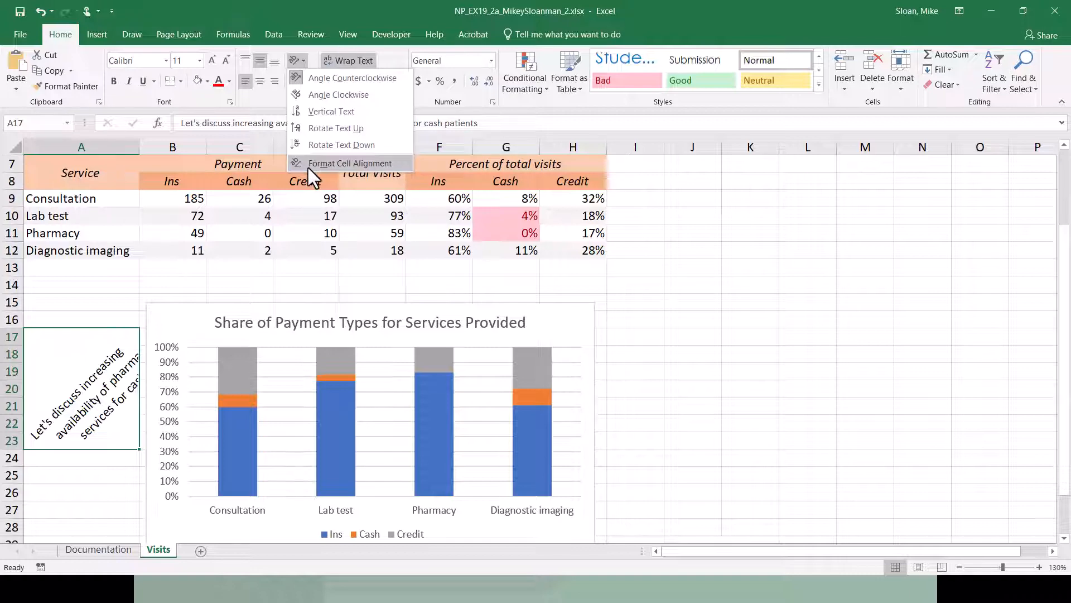
{"action": "left_click", "coordinate": [259, 98]}
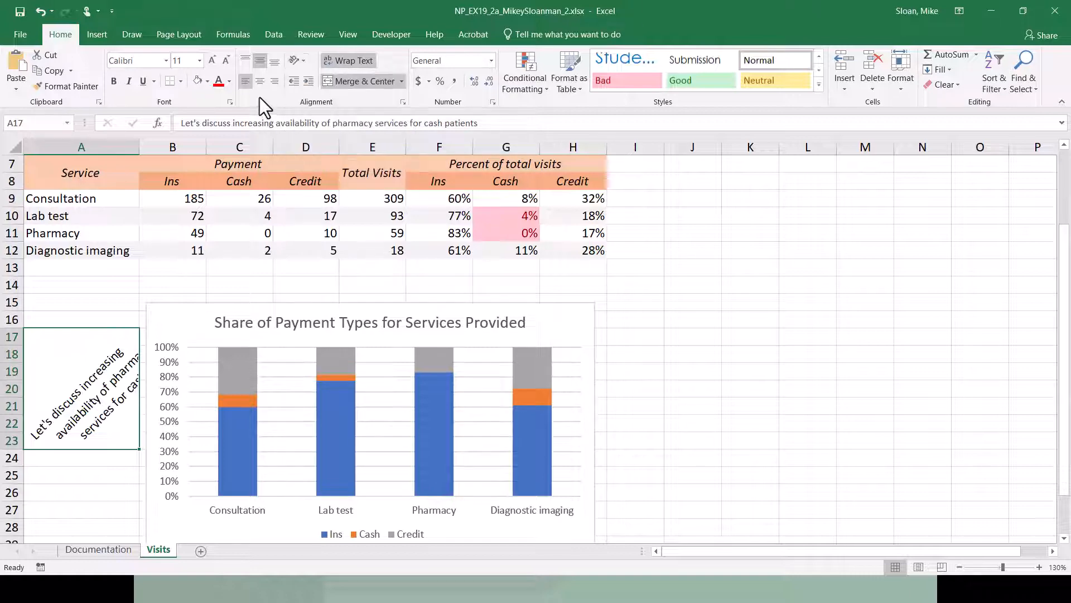
{"action": "left_click", "coordinate": [402, 103]}
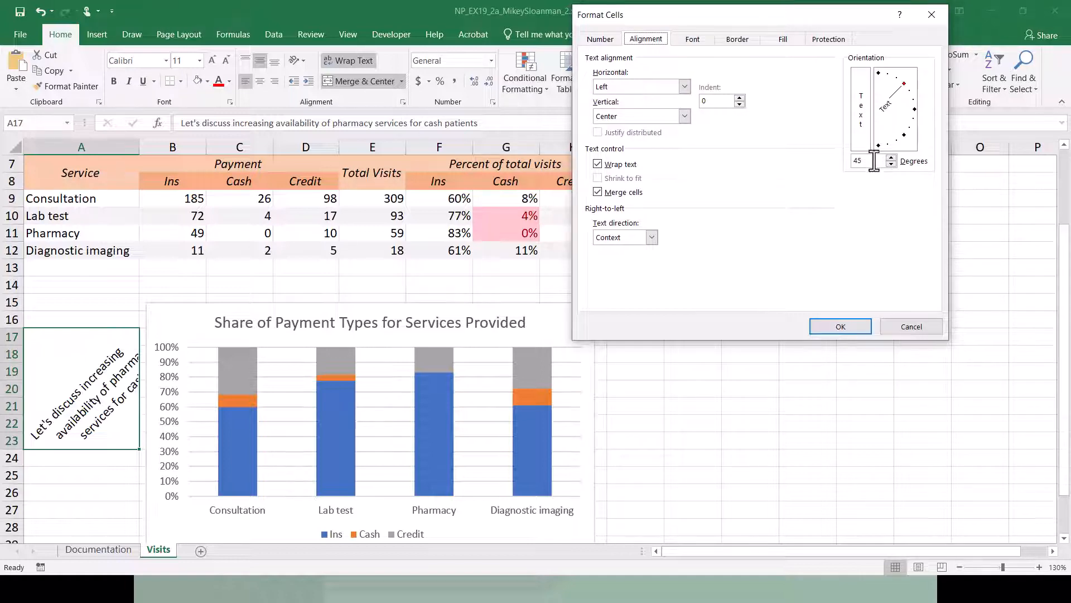
{"action": "left_click_drag", "start_coordinate": [865, 162], "coordinate": [843, 166]}
{"action": "type", "text": "0"}
{"action": "key", "text": "BackSpace"}
{"action": "key", "text": "BackSpace"}
{"action": "key", "text": "BackSpace"}
{"action": "type", "text": "0"}
{"action": "left_click", "coordinate": [848, 327]}
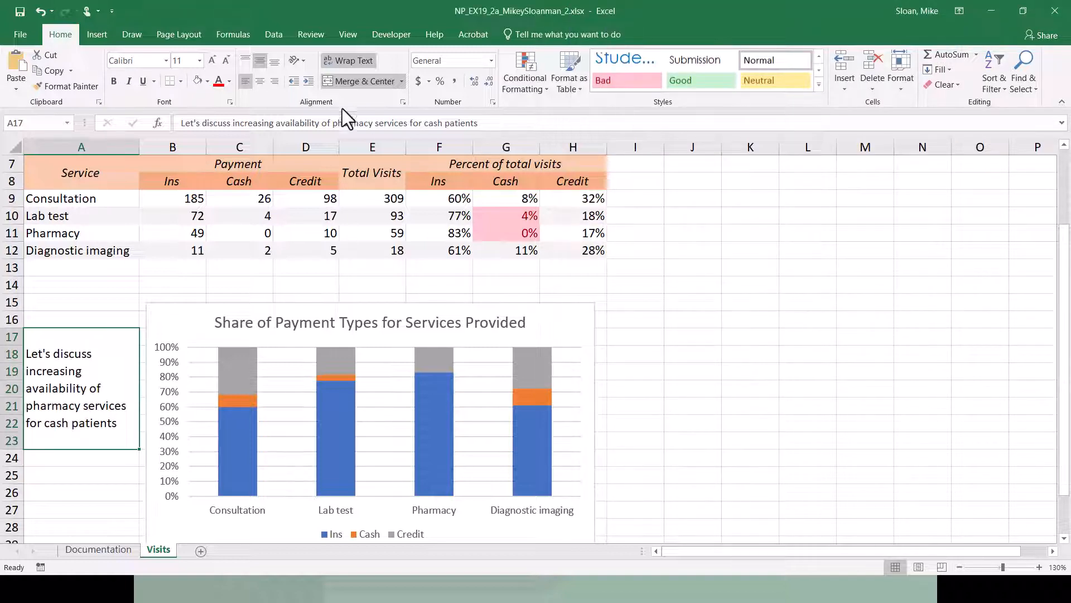
Review the orientation options and the Format Cells categories for A17:A23, including protection, fill, border, font and alignment
{"action": "left_click", "coordinate": [304, 60]}
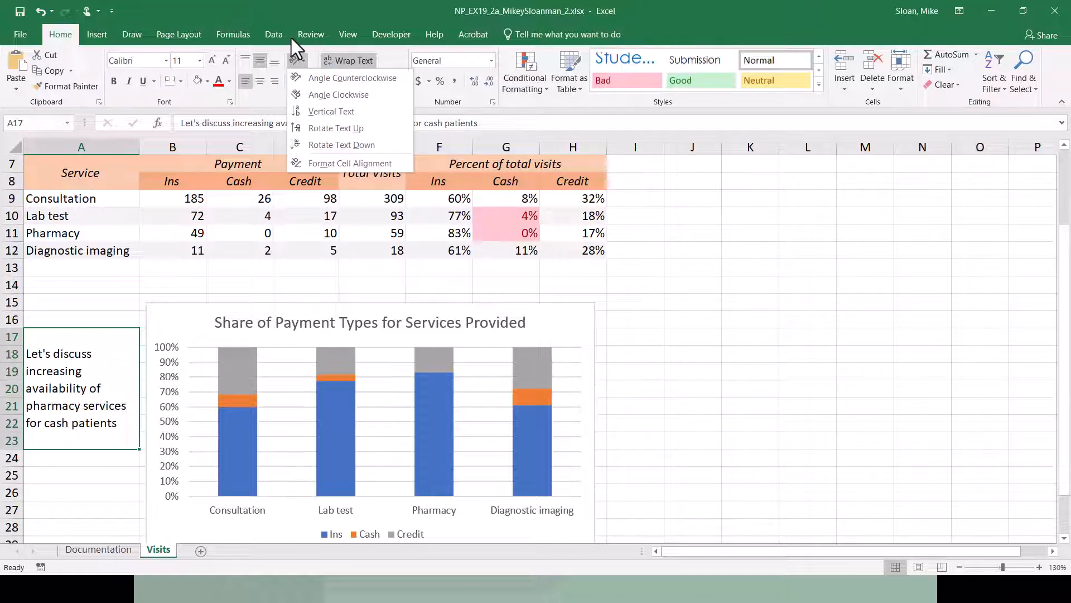
{"action": "left_click", "coordinate": [259, 99]}
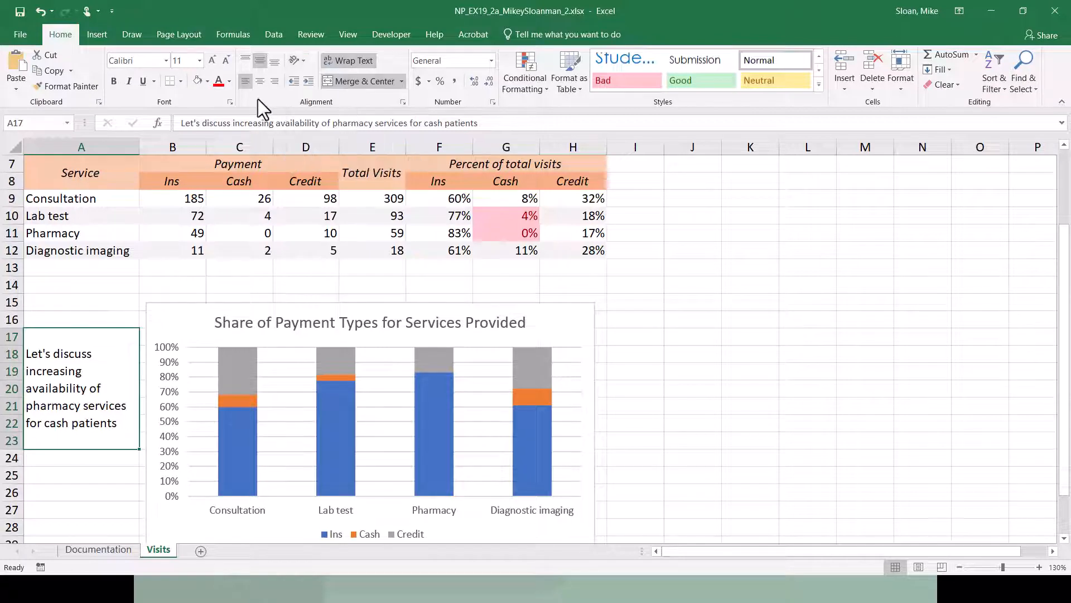
{"action": "left_click", "coordinate": [402, 102]}
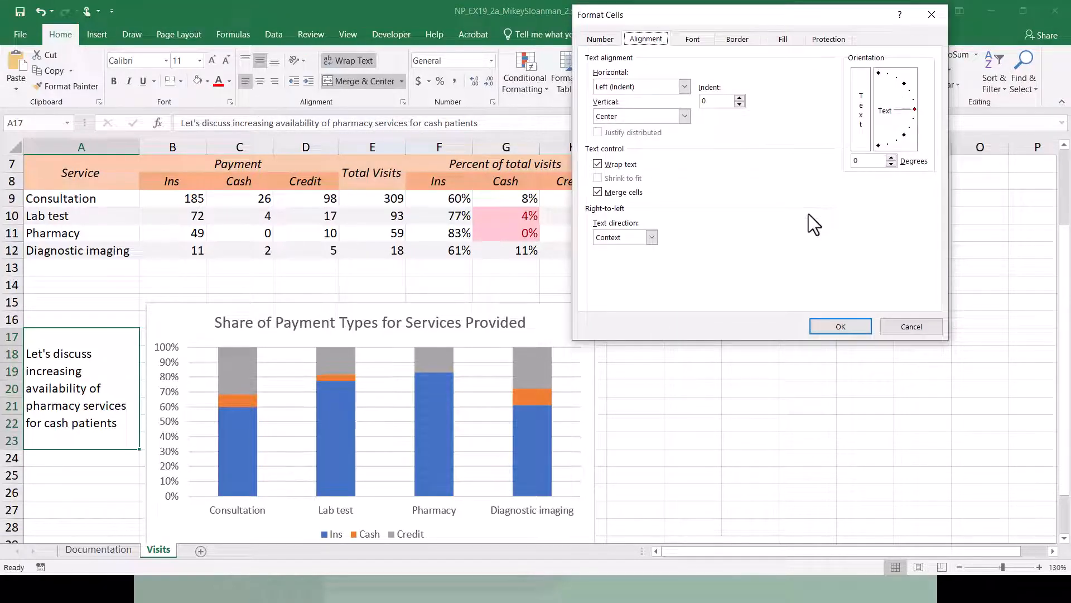
{"action": "left_click", "coordinate": [817, 40]}
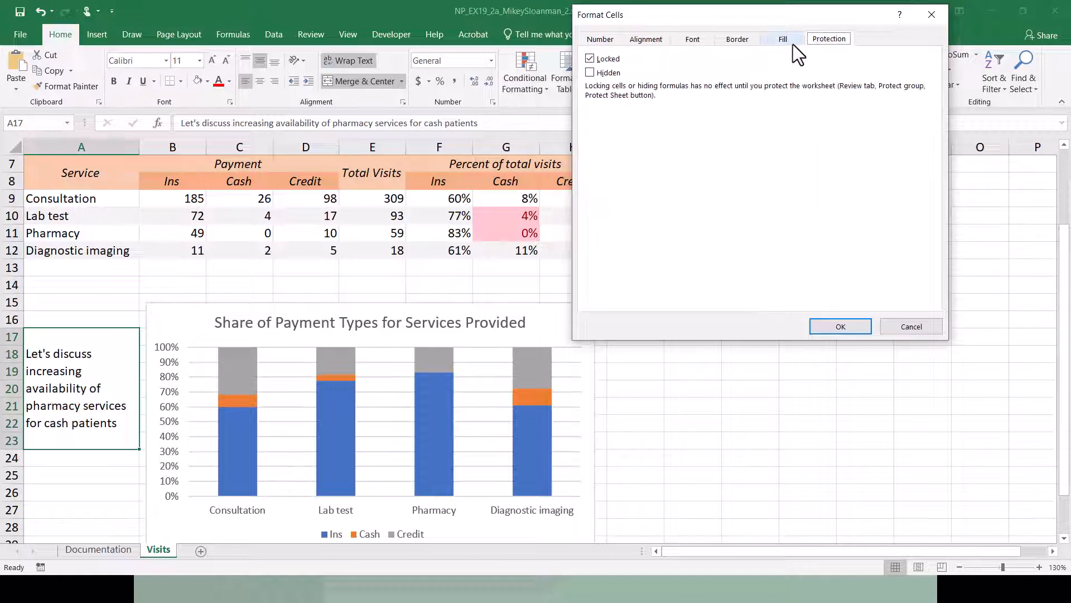
{"action": "left_click", "coordinate": [783, 40]}
{"action": "left_click", "coordinate": [742, 41]}
{"action": "left_click", "coordinate": [694, 42]}
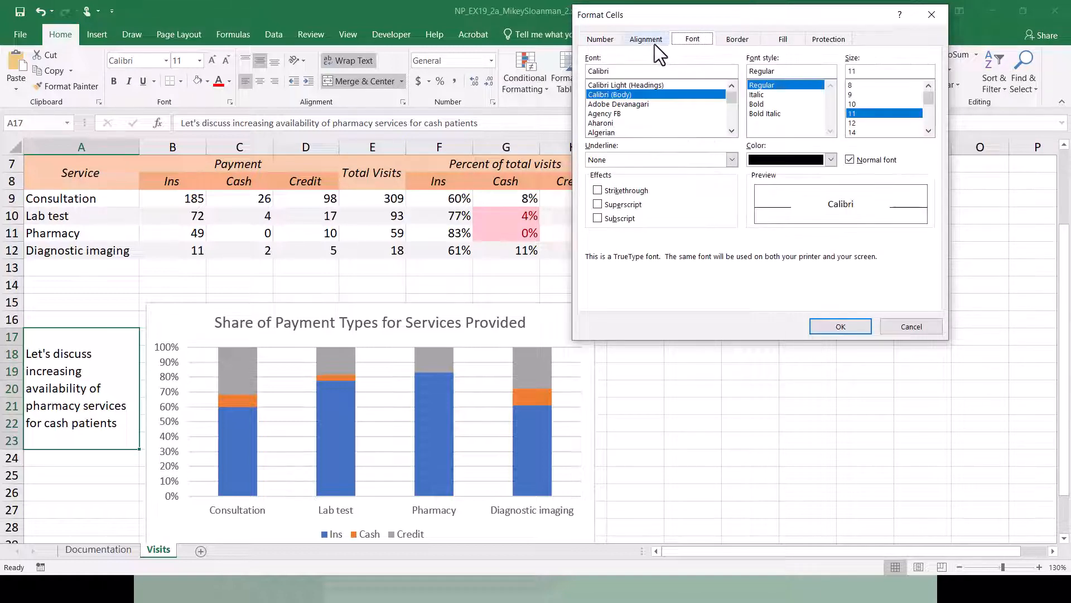
{"action": "left_click", "coordinate": [652, 42]}
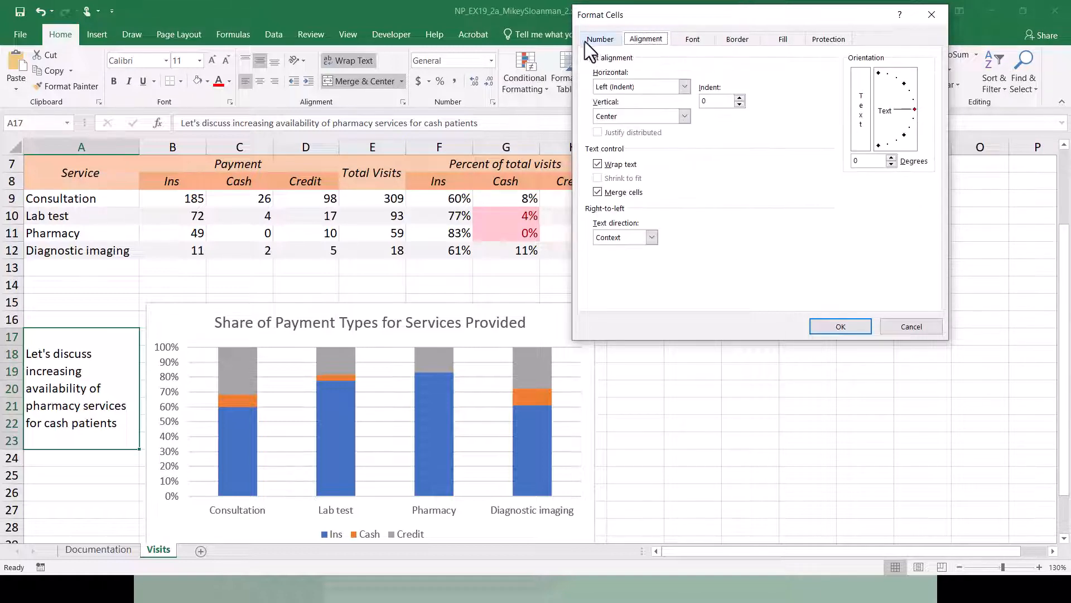
{"action": "double_click", "coordinate": [855, 161]}
{"action": "left_click", "coordinate": [840, 329]}
Recheck instruction 18 in Word, increase the indent of the merged range A17:A23 to 2 in Excel, and return to Word
{"action": "key", "text": "alt+Tab"}
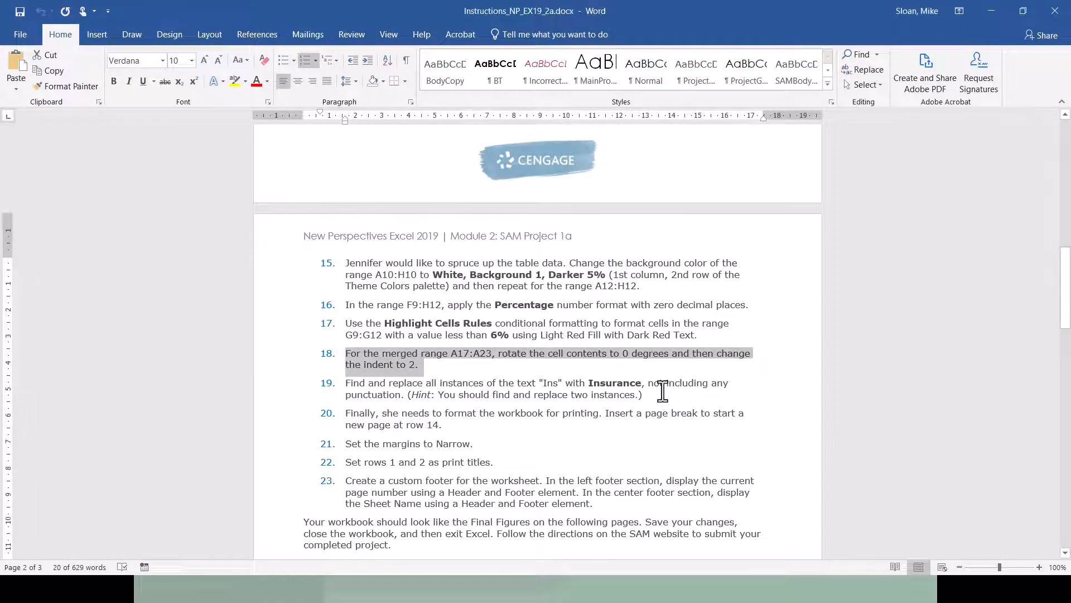
{"action": "key", "text": "alt+Tab"}
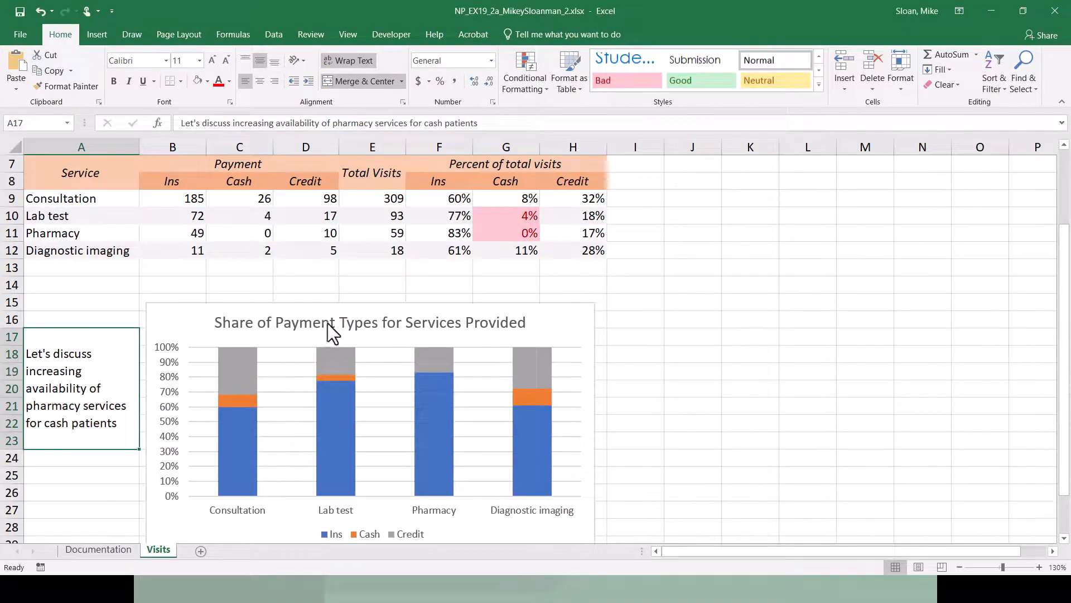
{"action": "left_click", "coordinate": [308, 83]}
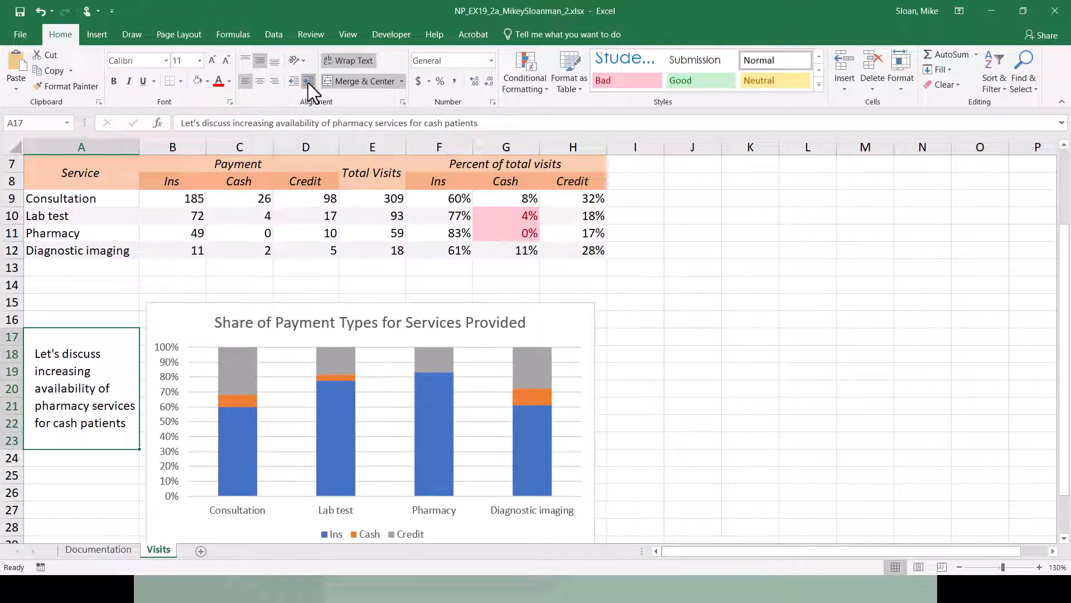
{"action": "left_click", "coordinate": [308, 83]}
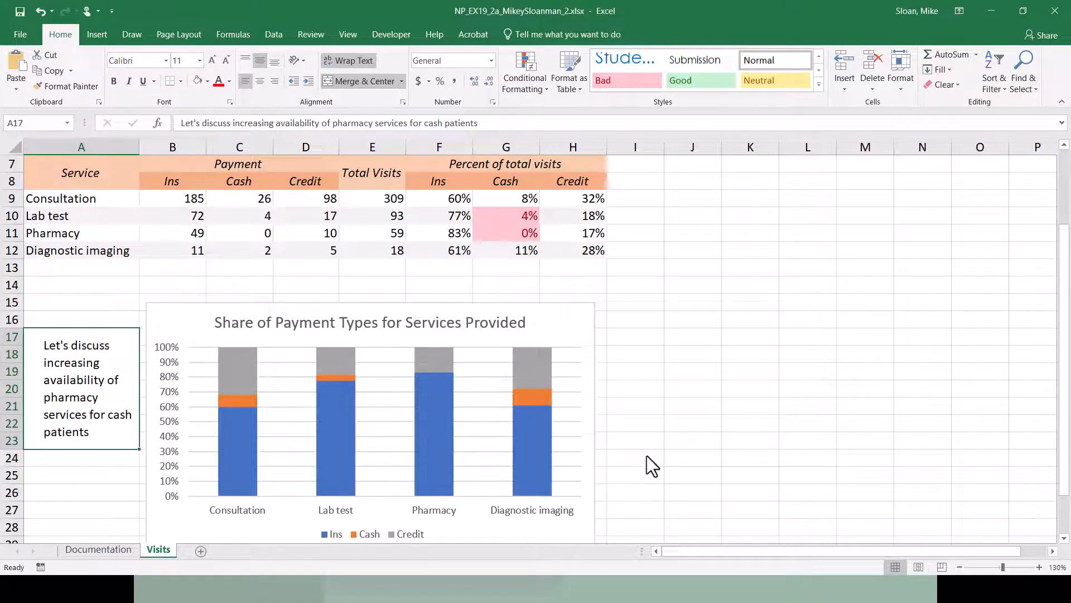
{"action": "key", "text": "alt+Tab"}
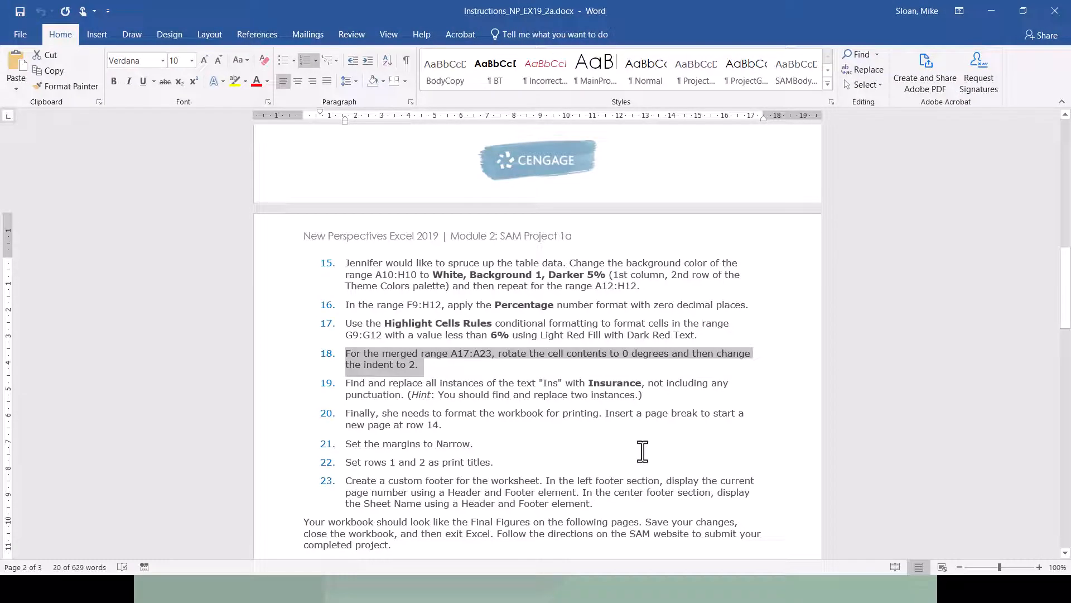
Read instruction 19 in Word on replacing "Ins" with Insurance, and return to Excel
{"action": "left_click", "coordinate": [463, 387]}
{"action": "scroll", "coordinate": [455, 377], "scroll_direction": "down", "scroll_amount": 2}
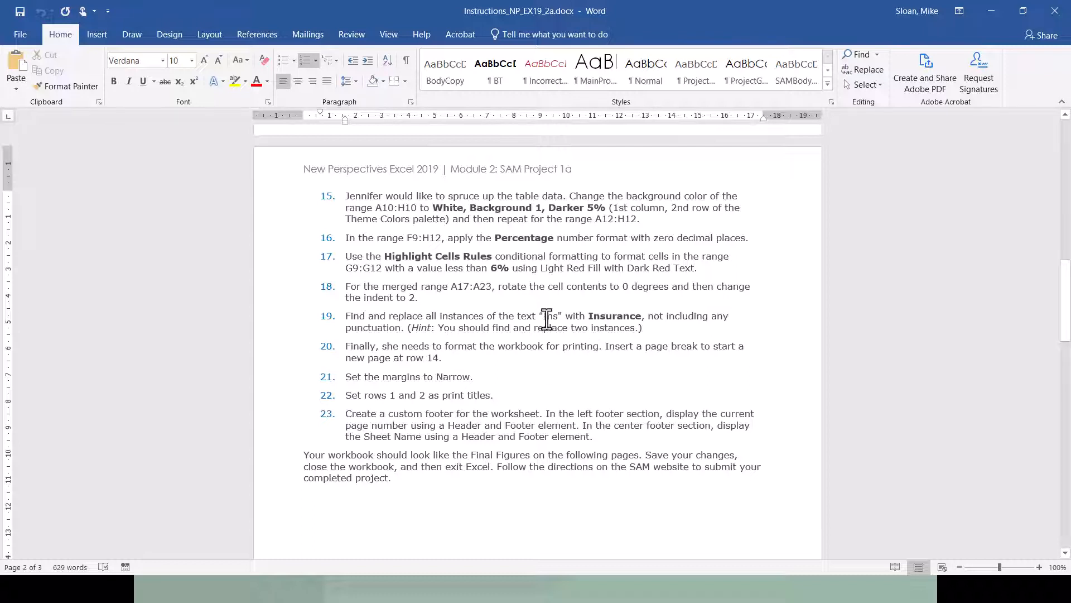
{"action": "left_click_drag", "start_coordinate": [544, 315], "coordinate": [559, 316]}
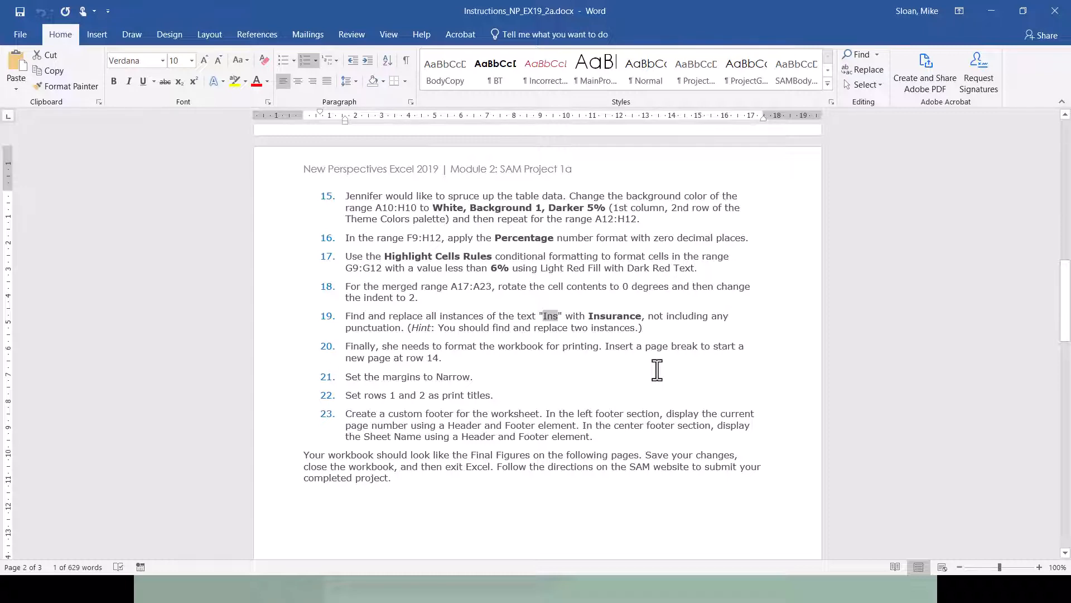
{"action": "key", "text": "alt+Tab"}
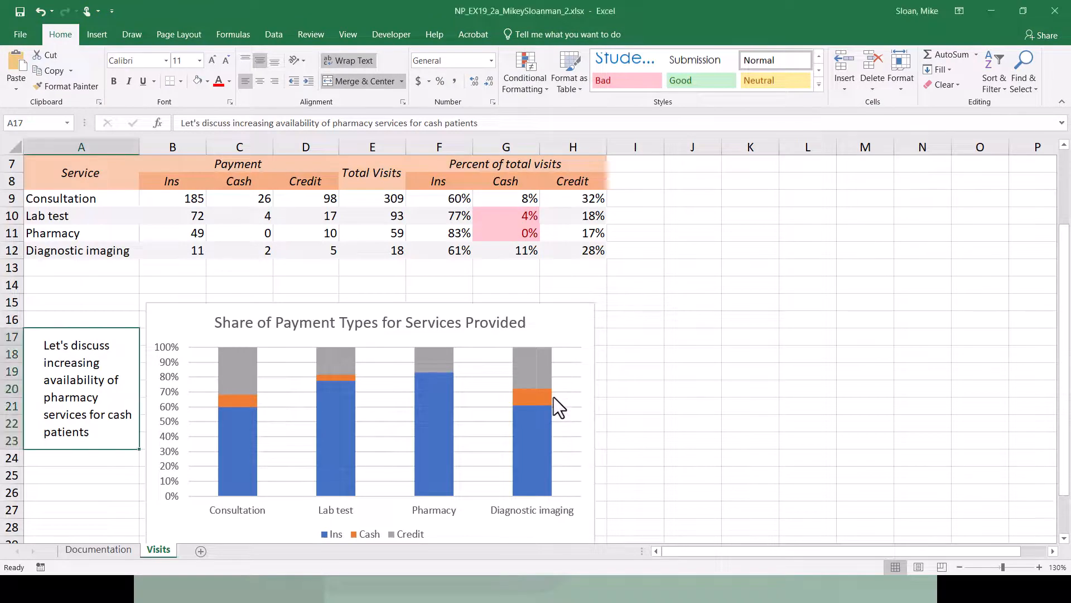
{"action": "left_click", "coordinate": [115, 252]}
{"action": "left_click", "coordinate": [436, 252]}
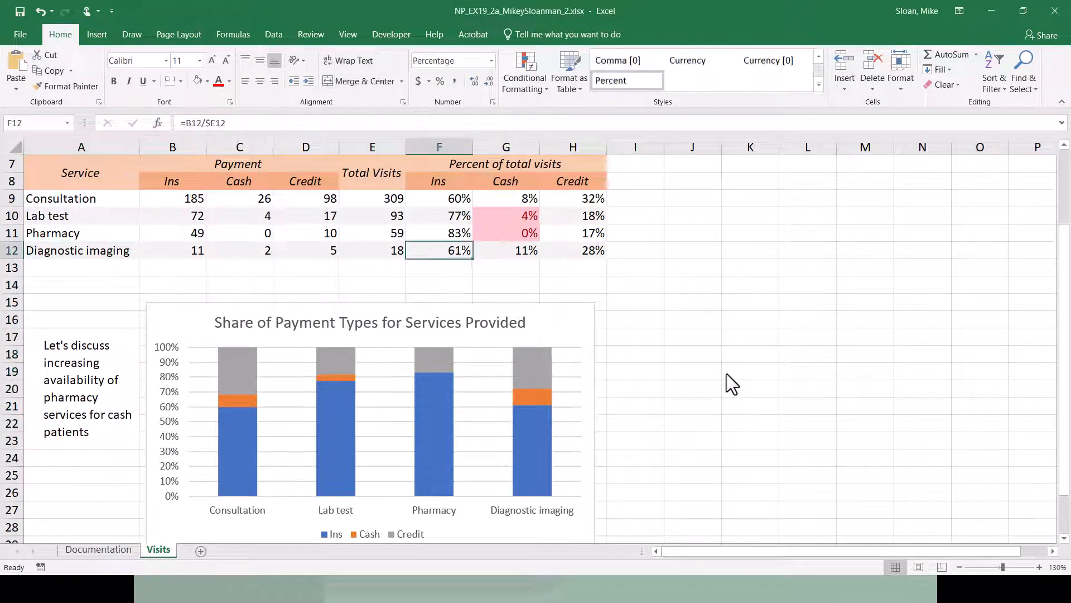
{"action": "left_click_drag", "start_coordinate": [221, 256], "coordinate": [444, 300]}
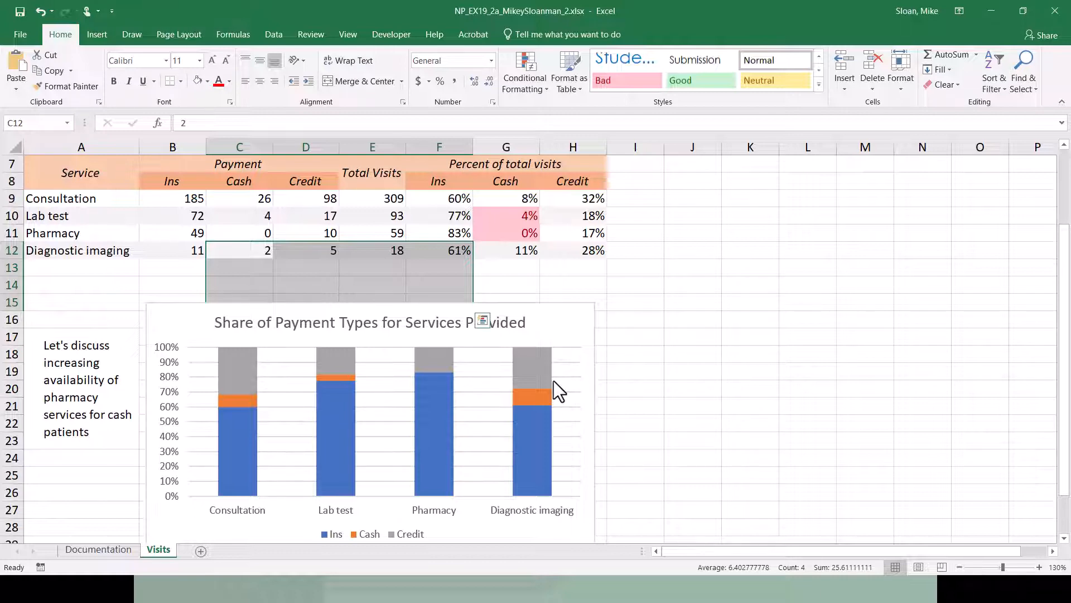
{"action": "left_click", "coordinate": [230, 250]}
{"action": "left_click", "coordinate": [659, 285]}
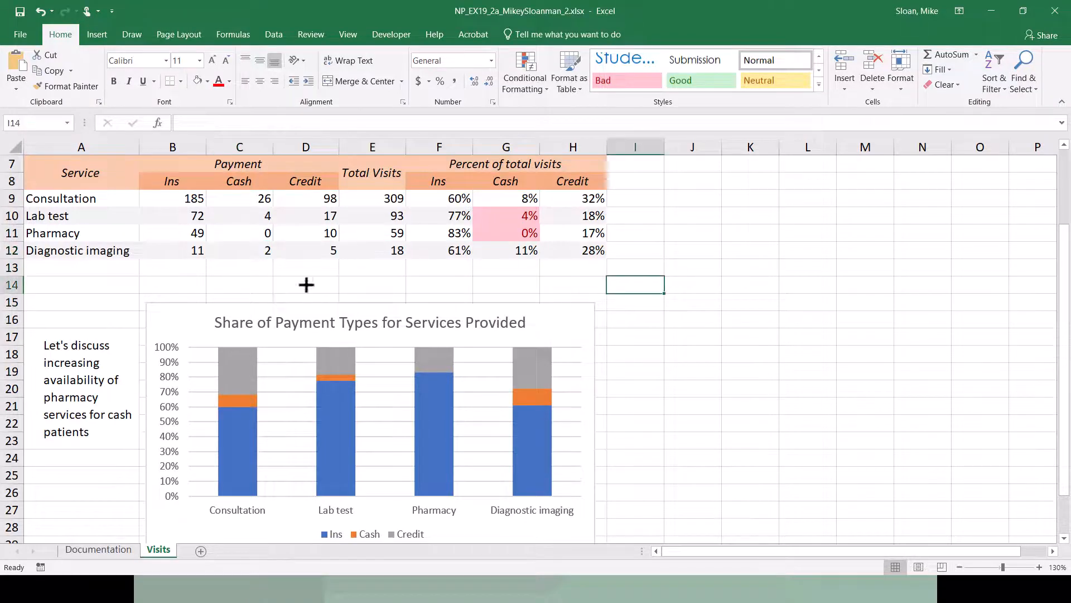
{"action": "left_click", "coordinate": [81, 271]}
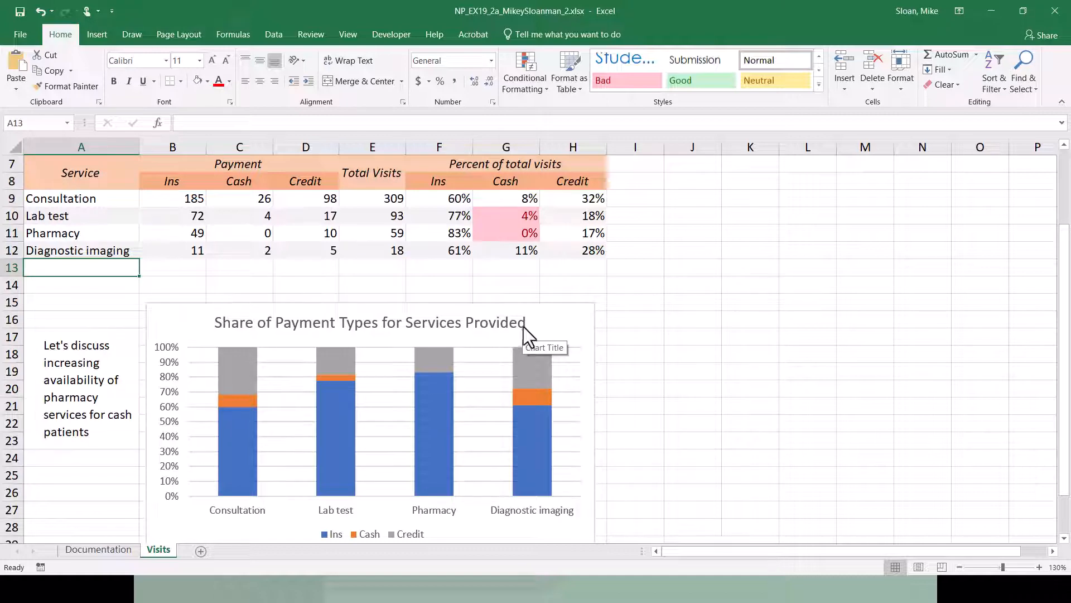
{"action": "left_click", "coordinate": [1024, 90]}
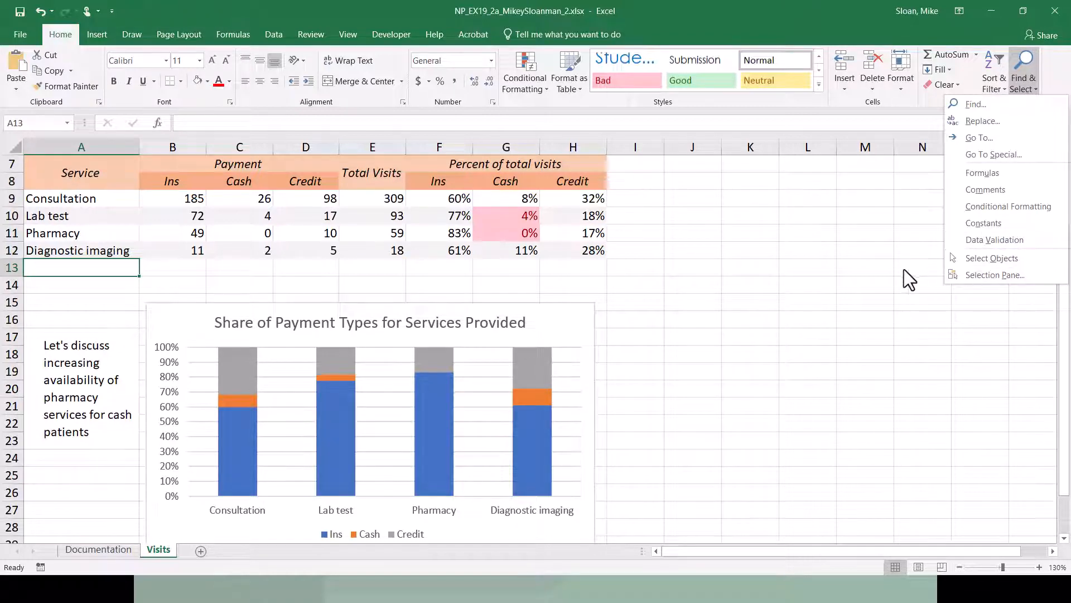
{"action": "left_click", "coordinate": [1027, 8]}
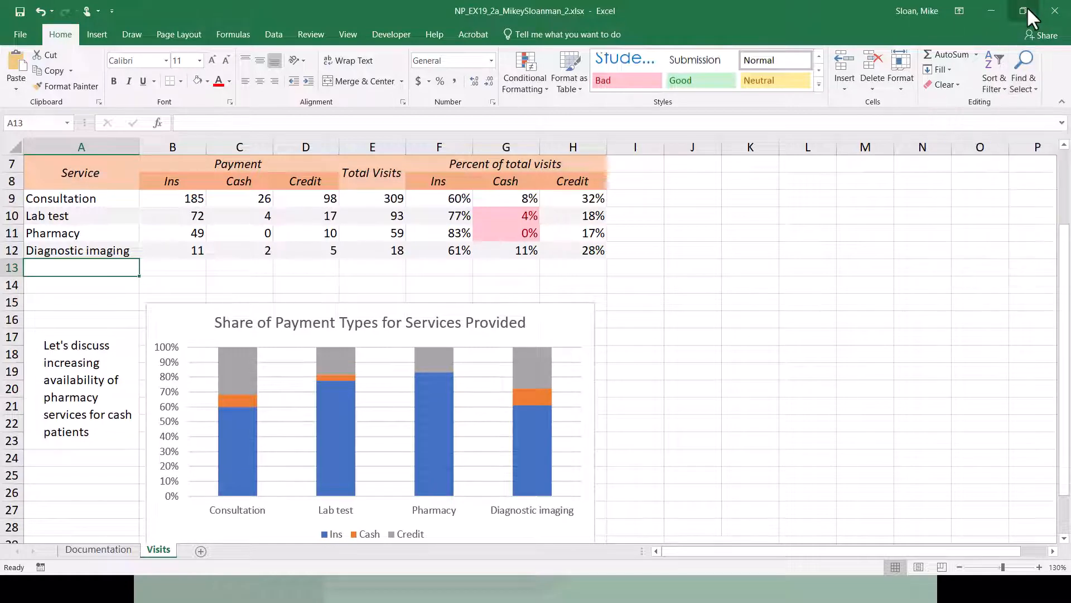
{"action": "left_click", "coordinate": [1028, 8]}
{"action": "left_click_drag", "start_coordinate": [602, 92], "coordinate": [555, 83]}
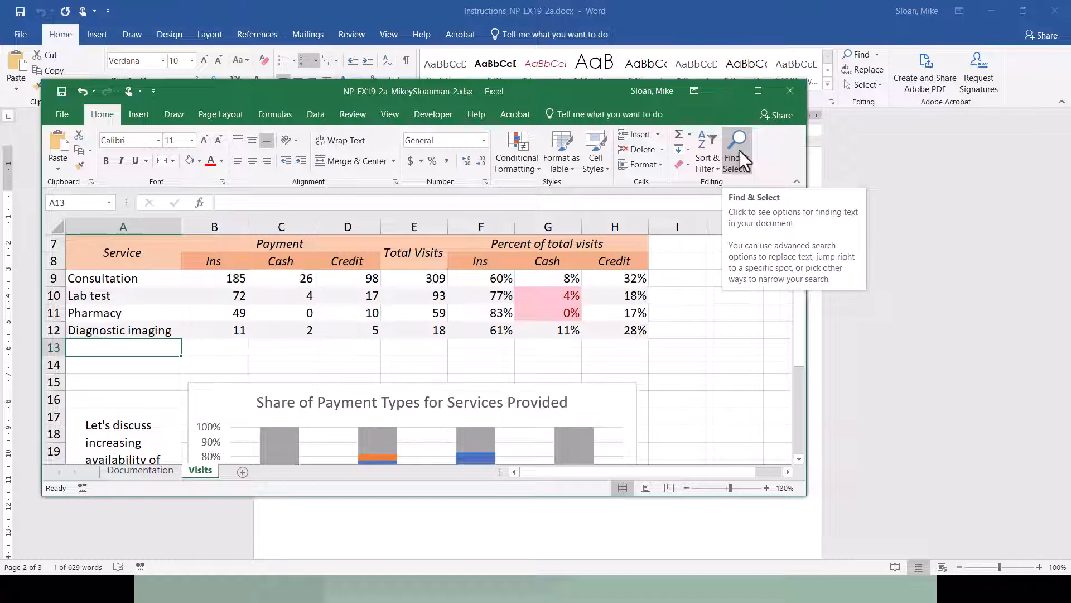
{"action": "left_click", "coordinate": [758, 91]}
Replace all instances of "Ins" with "Insurance" in the Visits worksheet and close Find and Replace
{"action": "left_click", "coordinate": [1033, 85]}
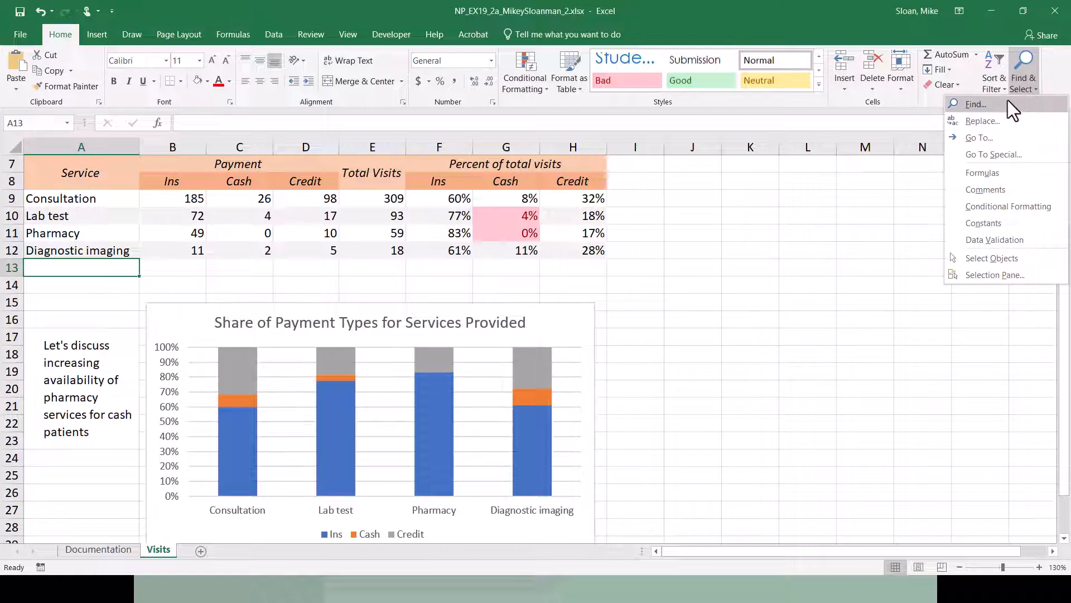
{"action": "left_click", "coordinate": [981, 121]}
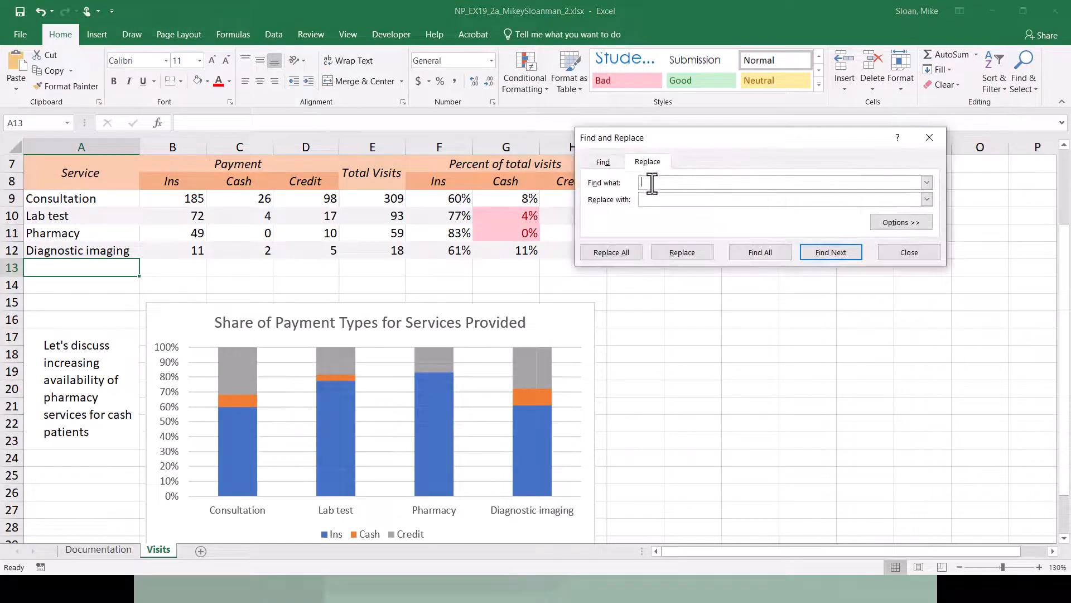
{"action": "type", "text": "Ins"}
{"action": "key", "text": "Tab"}
{"action": "type", "text": "Insurance"}
{"action": "left_click", "coordinate": [625, 252]}
{"action": "left_click", "coordinate": [537, 335]}
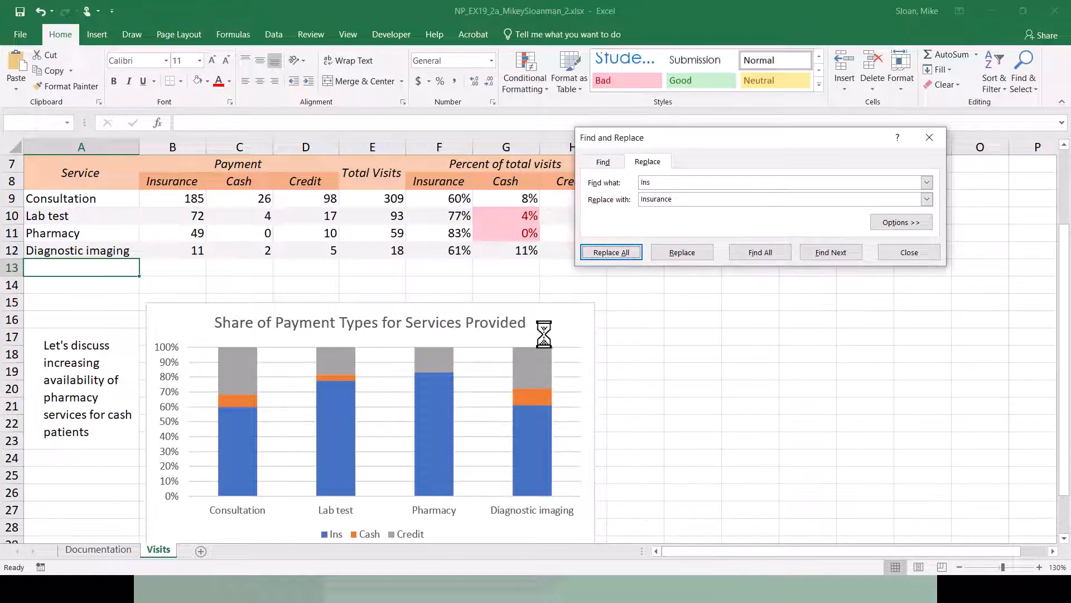
{"action": "left_click", "coordinate": [897, 254]}
Recheck instruction 19 against the worksheet, highlight instruction 20 on the page break in Word, and return to Excel
{"action": "key", "text": "alt+Tab"}
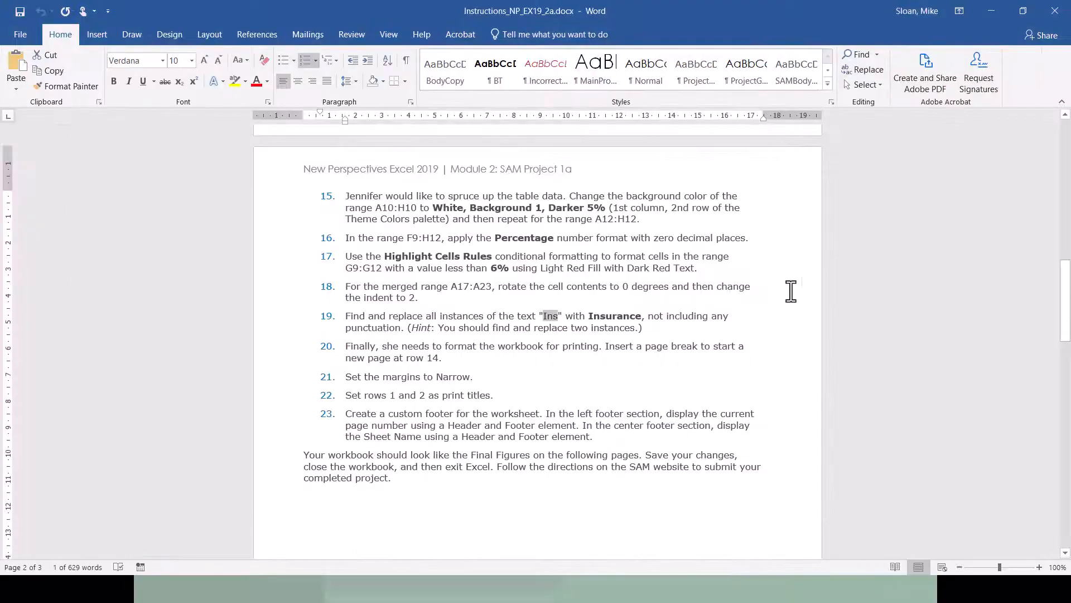
{"action": "key", "text": "alt+Tab"}
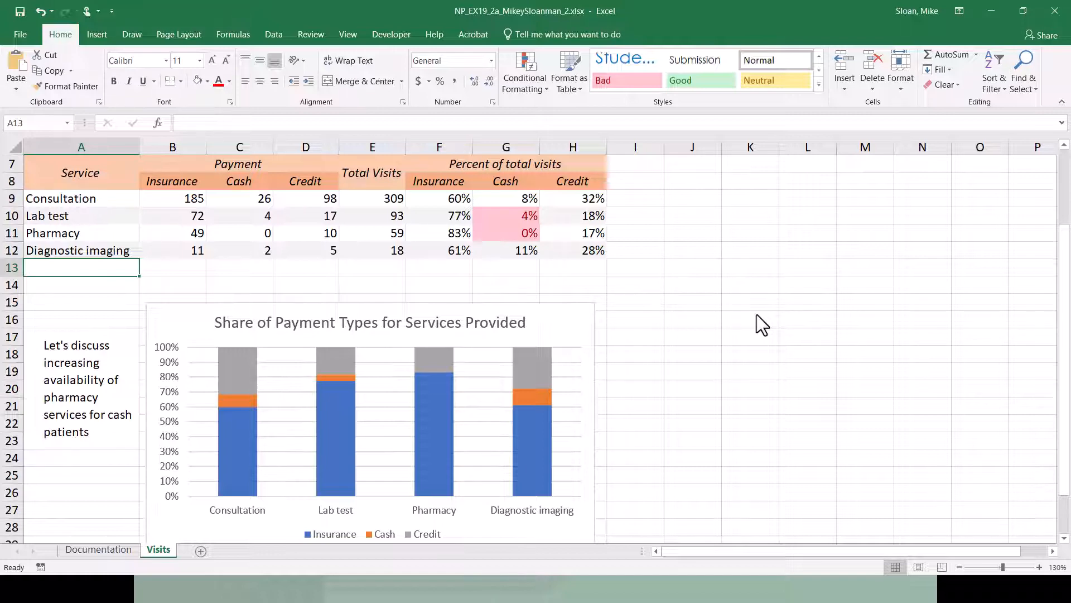
{"action": "key", "text": "alt+Tab"}
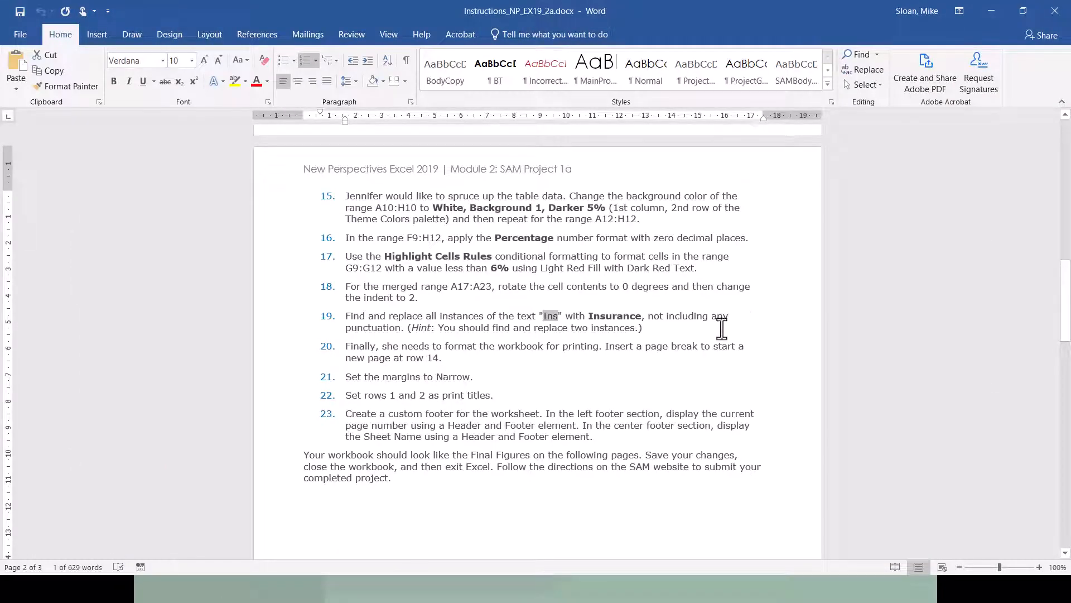
{"action": "left_click", "coordinate": [459, 358]}
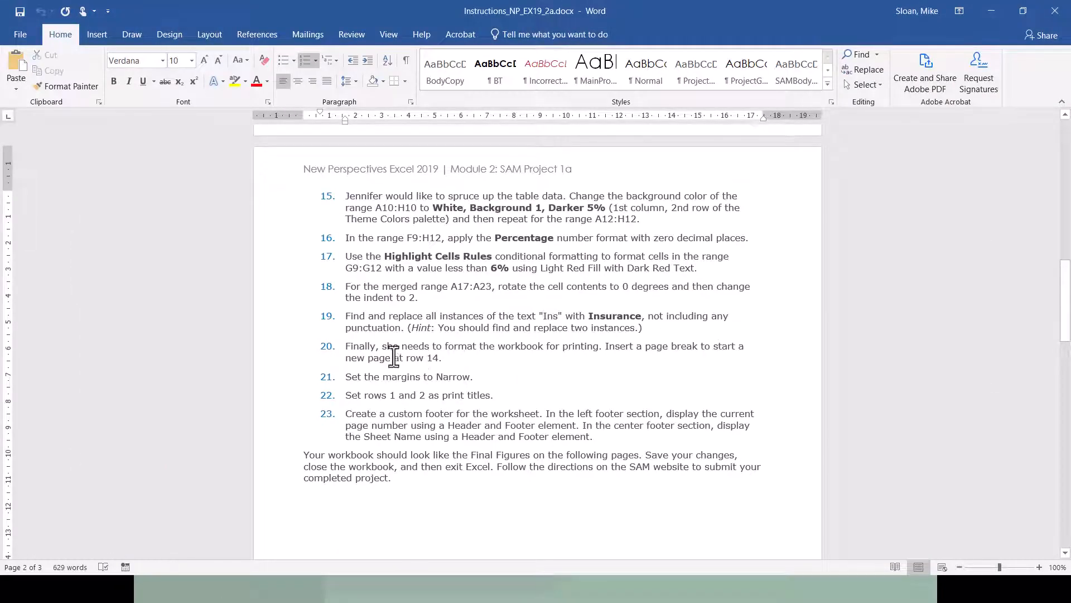
{"action": "left_click", "coordinate": [346, 347], "text": "shift"}
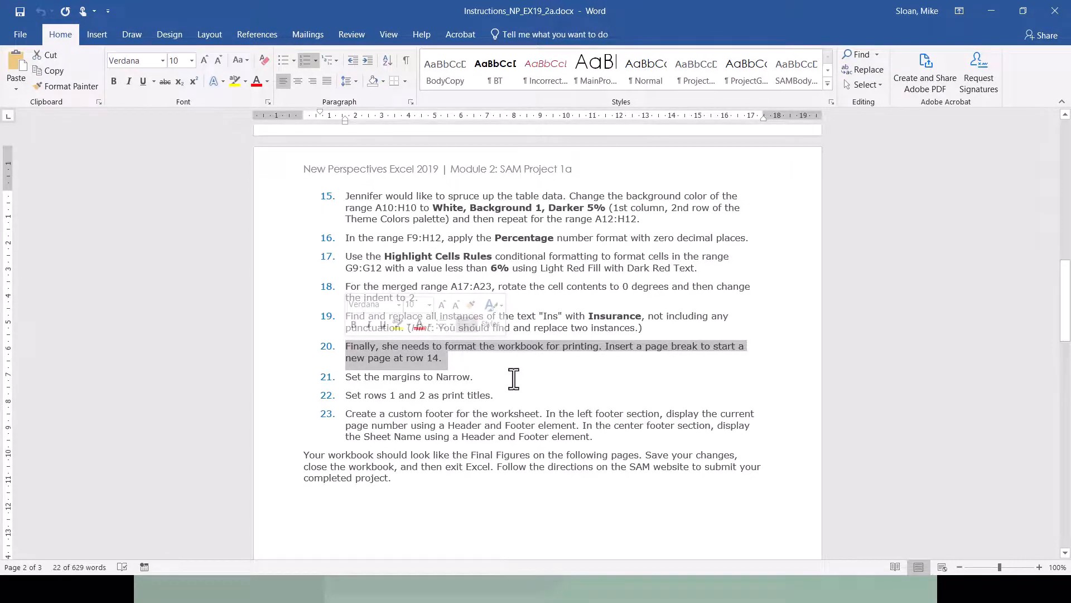
{"action": "key", "text": "alt+Tab"}
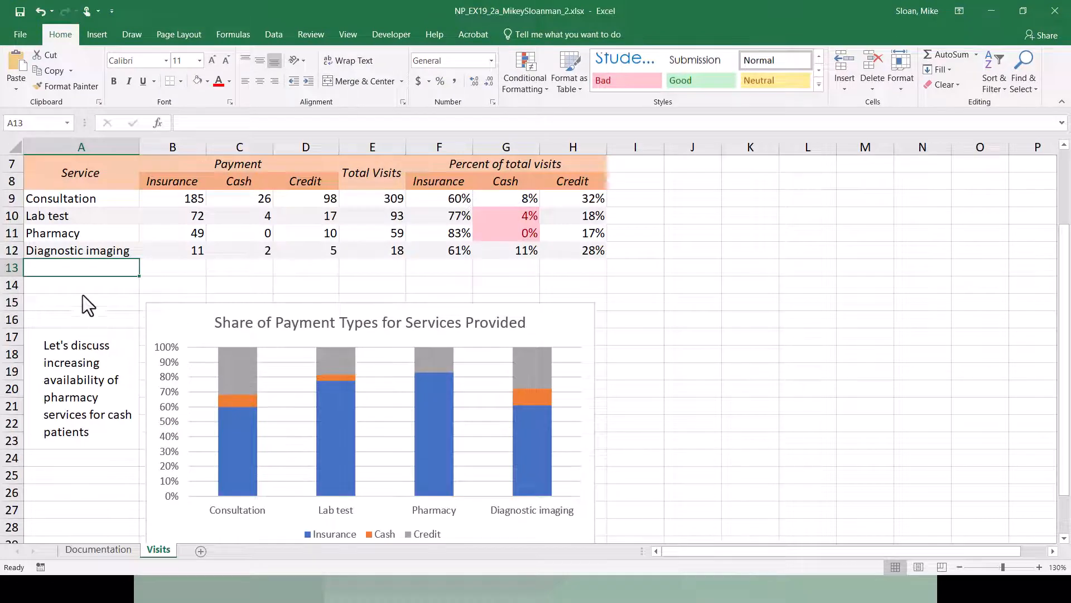
Insert a page break at cell A14 so that a new page starts at row 14
{"action": "left_click", "coordinate": [57, 284]}
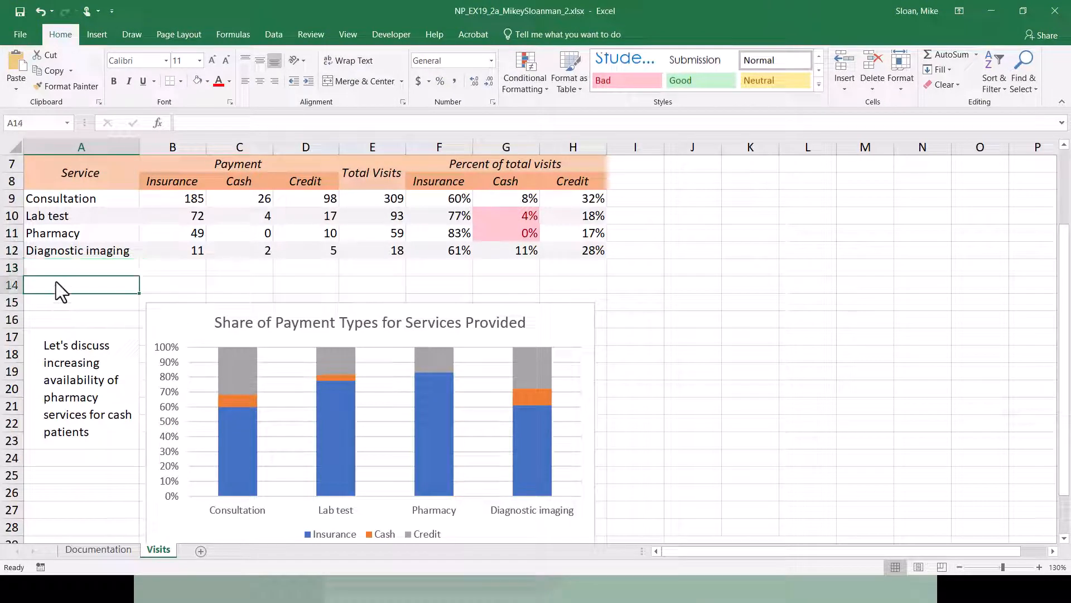
{"action": "left_click", "coordinate": [98, 34]}
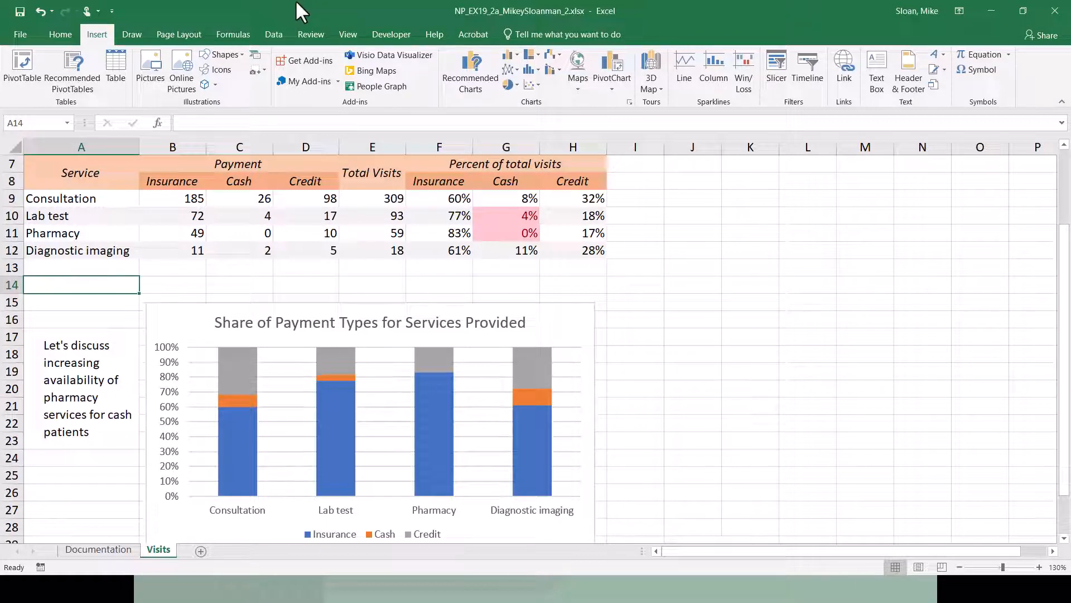
{"action": "left_click", "coordinate": [177, 34]}
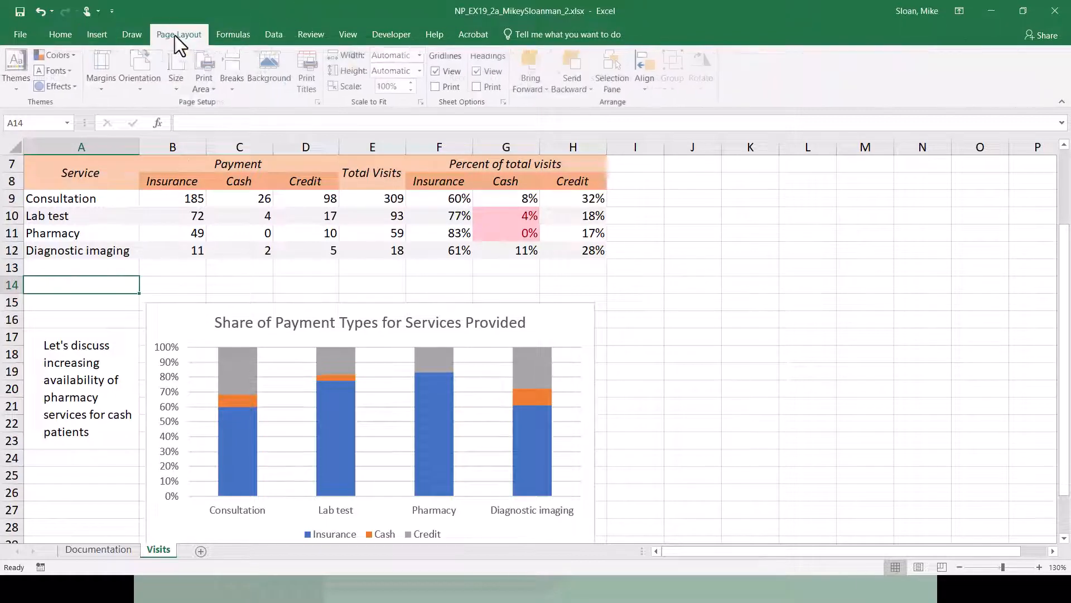
{"action": "left_click", "coordinate": [96, 38]}
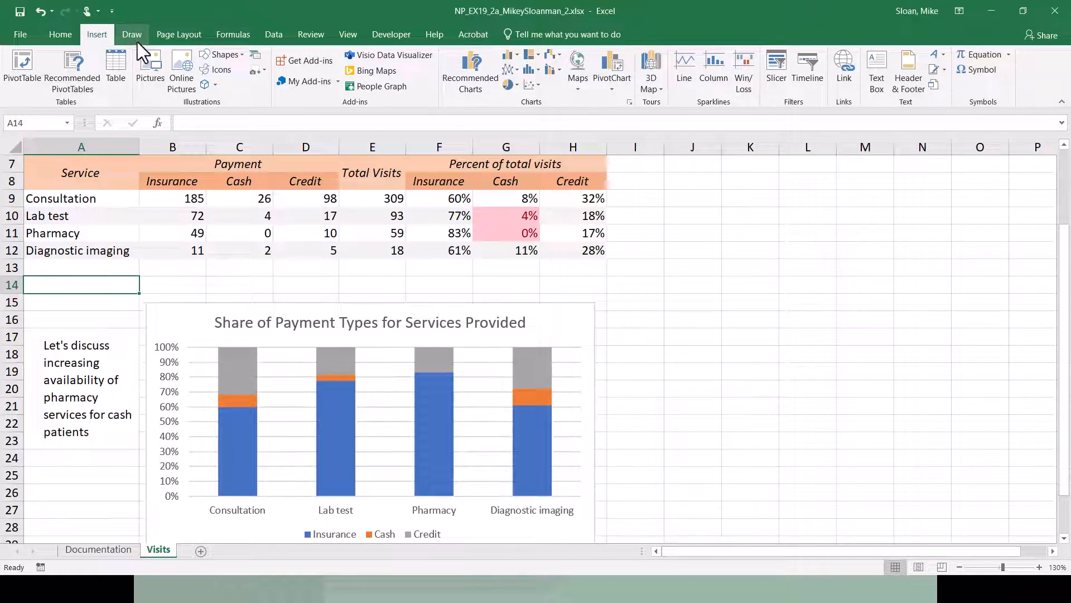
{"action": "left_click", "coordinate": [177, 35]}
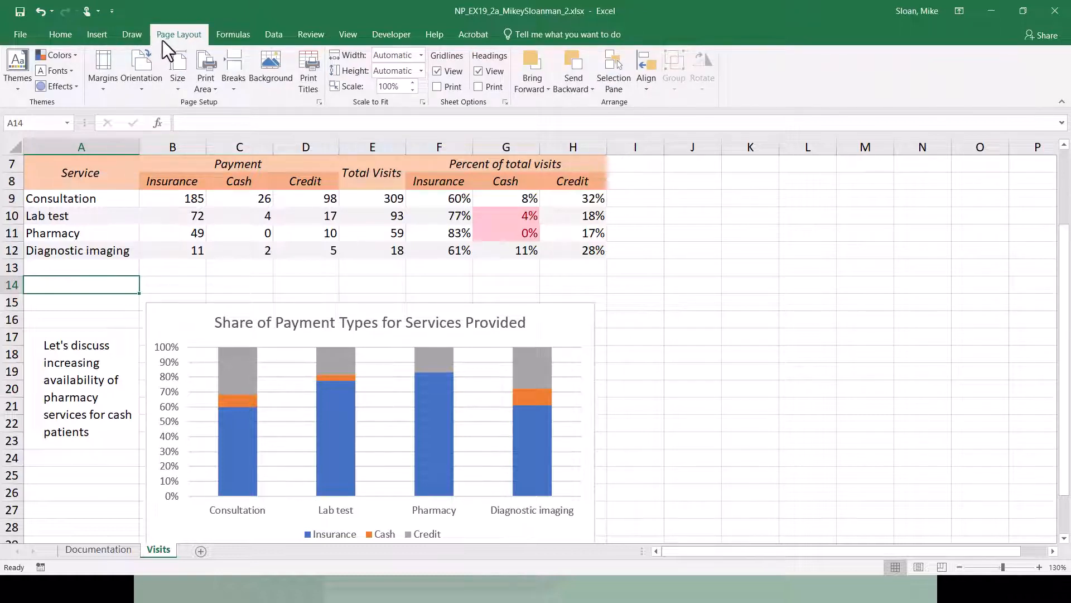
{"action": "left_click", "coordinate": [235, 85]}
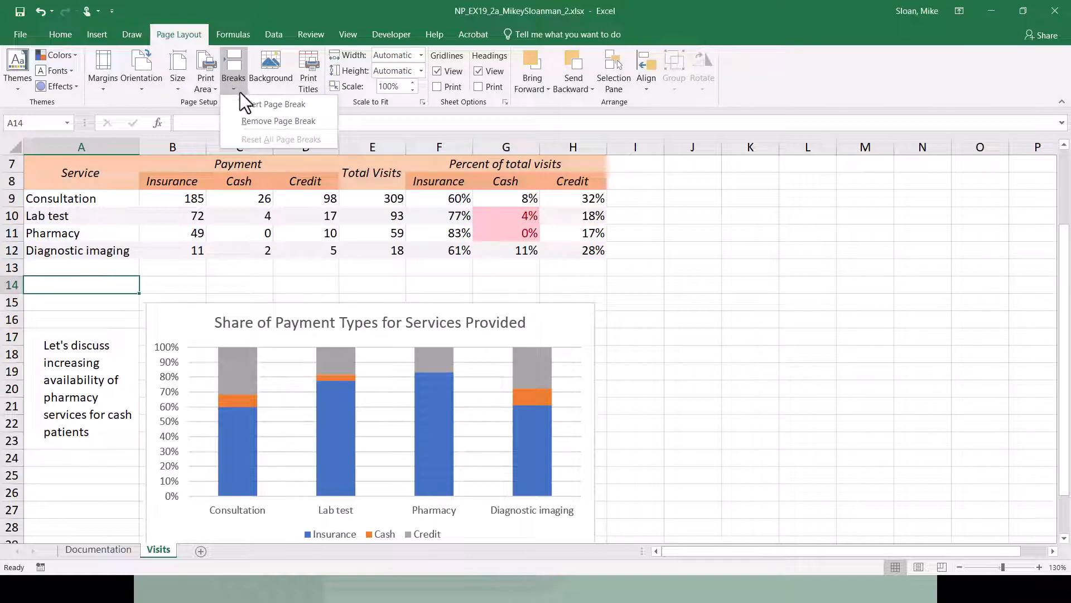
{"action": "left_click", "coordinate": [249, 105]}
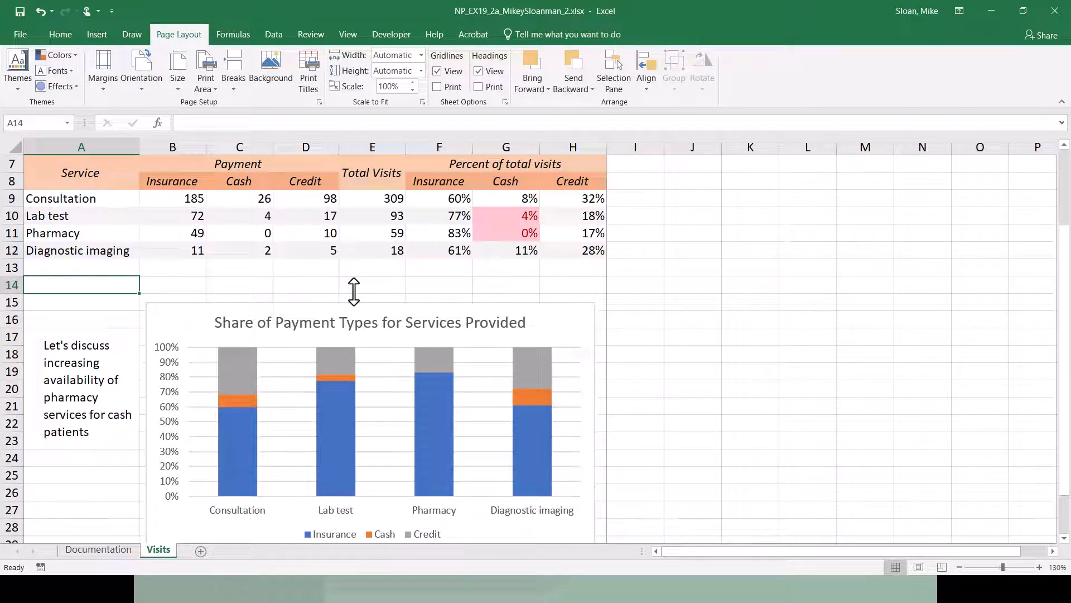
Inspect the page break line above row 14 by selecting cells along that row, ending on A14
{"action": "left_click", "coordinate": [14, 285]}
{"action": "left_click", "coordinate": [89, 279]}
{"action": "left_click", "coordinate": [160, 279]}
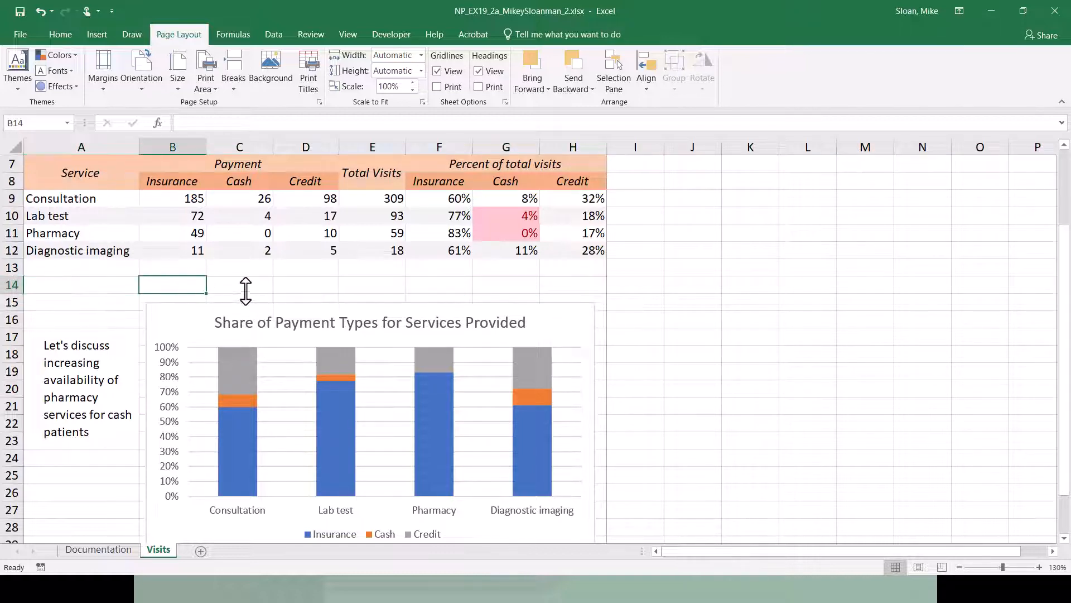
{"action": "left_click", "coordinate": [246, 287]}
{"action": "left_click", "coordinate": [290, 283]}
{"action": "left_click", "coordinate": [79, 287]}
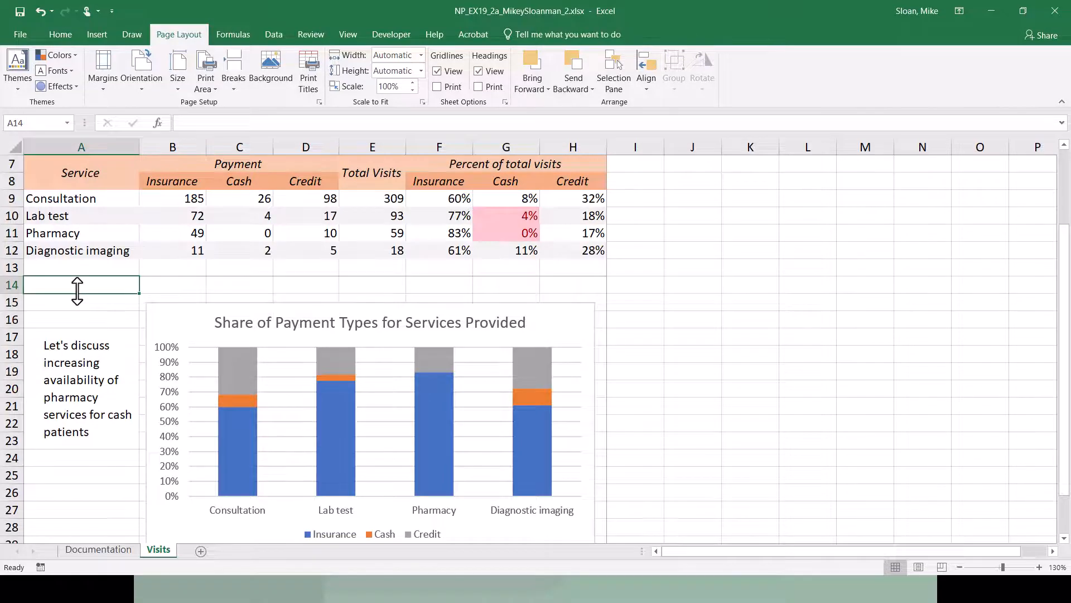
Read instruction 21 in Word, set the worksheet margins to Narrow in Excel, and check the selected margin preset
{"action": "key", "text": "alt+Tab"}
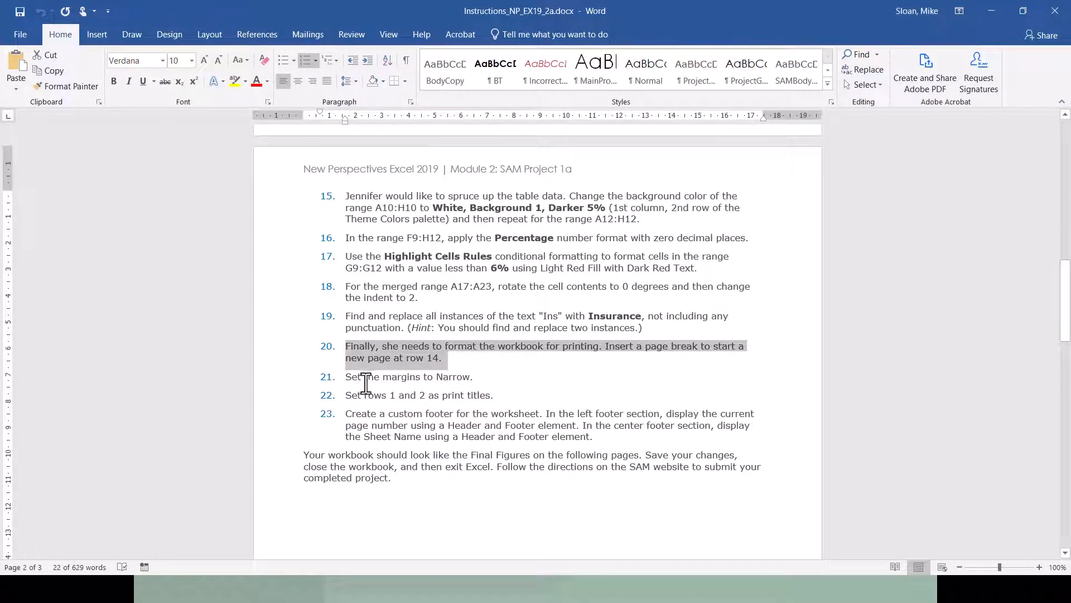
{"action": "triple_click", "coordinate": [397, 375]}
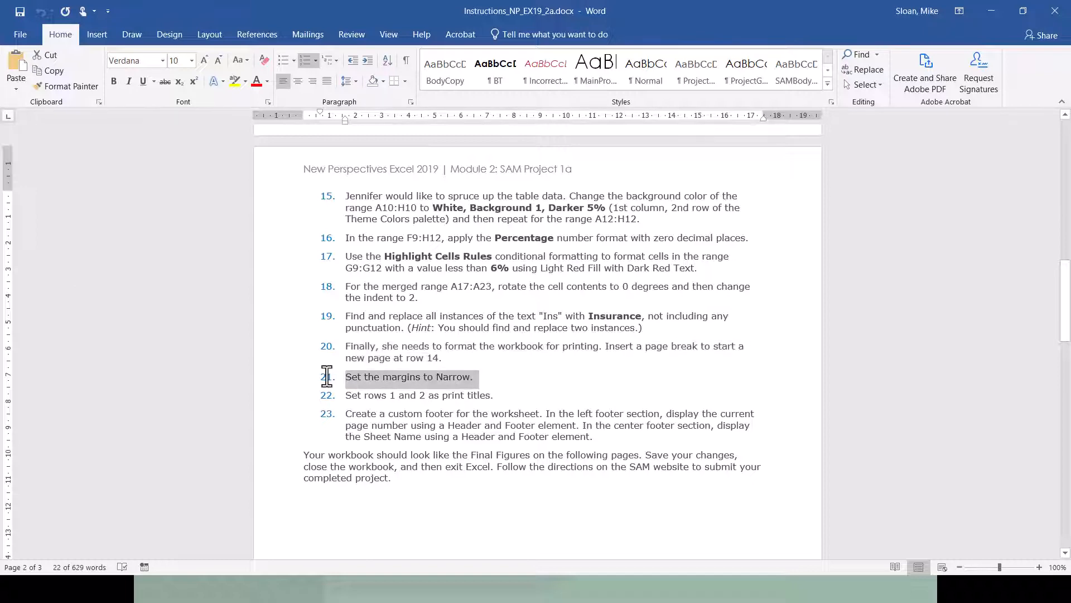
{"action": "key", "text": "alt+Tab"}
{"action": "mouse_move", "coordinate": [327, 363]}
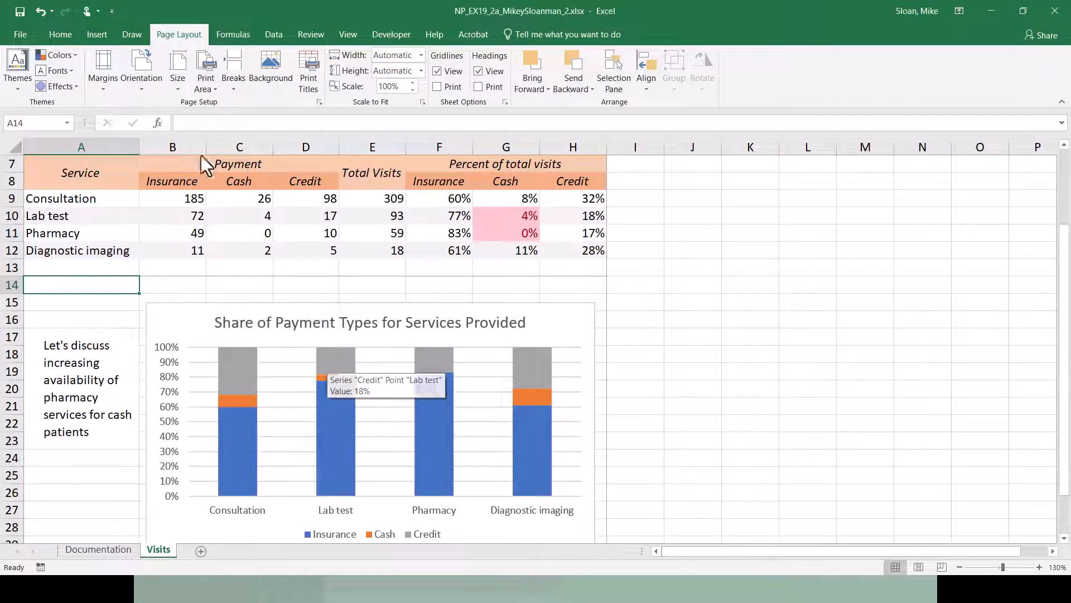
{"action": "left_click", "coordinate": [107, 81]}
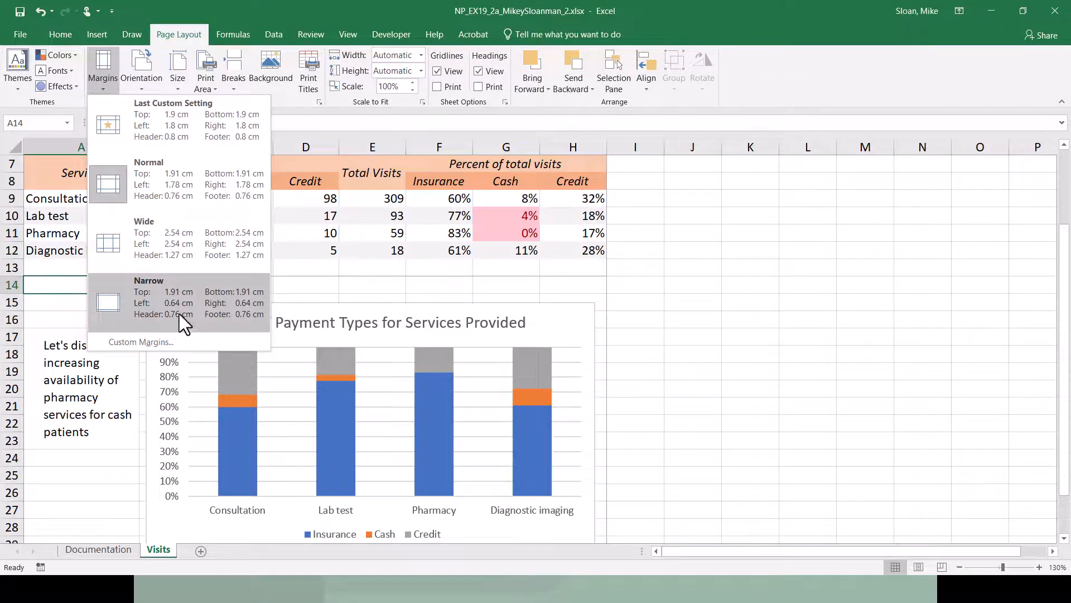
{"action": "left_click", "coordinate": [179, 314]}
{"action": "left_click", "coordinate": [99, 84]}
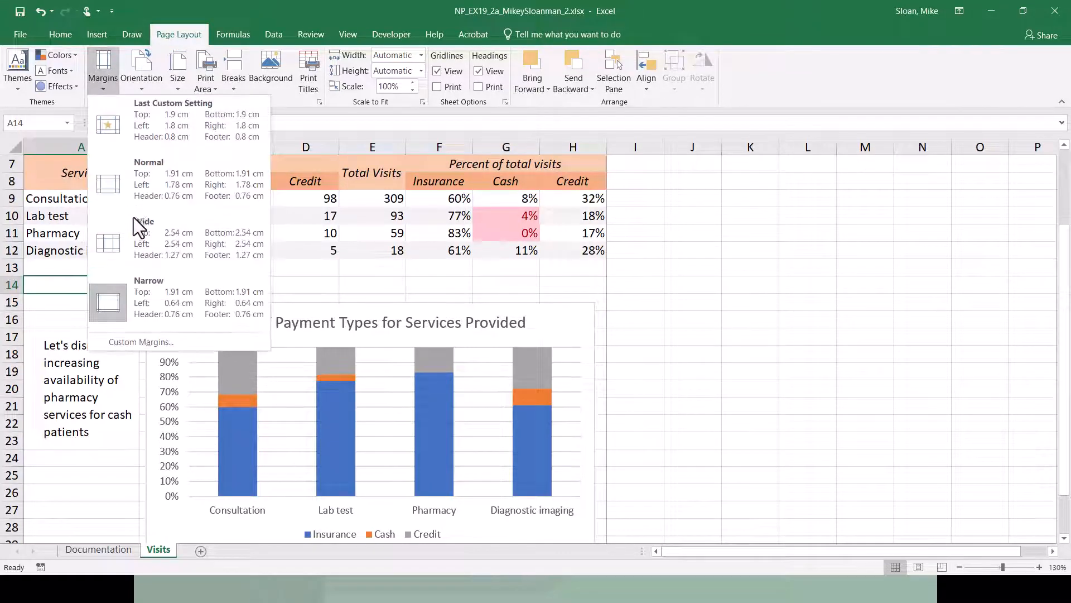
{"action": "left_click", "coordinate": [781, 346]}
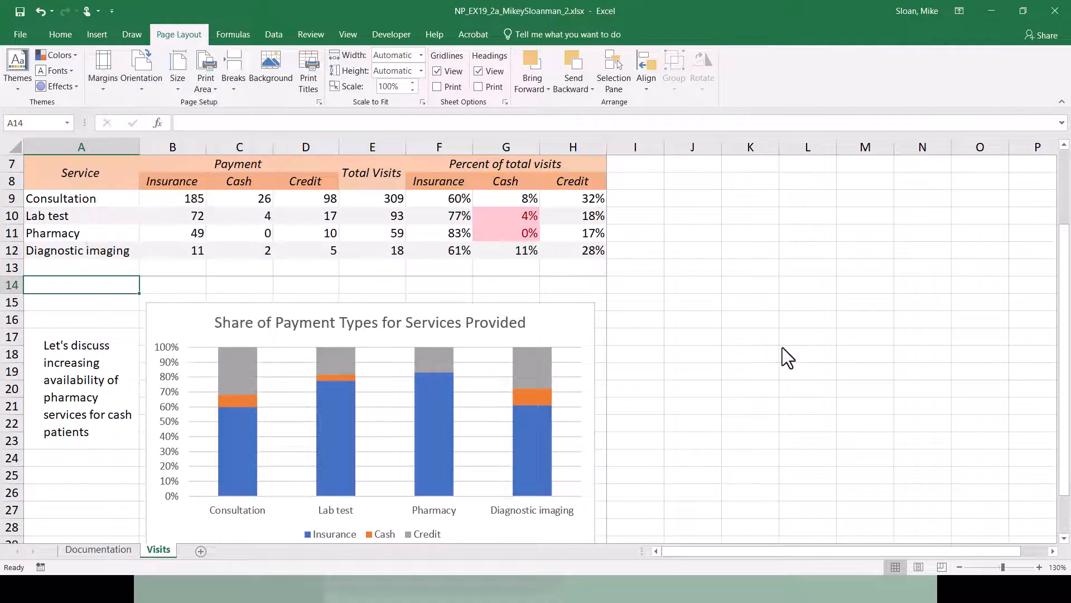
Highlight instruction 22 on print titles in the Word instructions and return to the Excel worksheet
{"action": "left_click", "coordinate": [636, 589]}
{"action": "triple_click", "coordinate": [514, 401]}
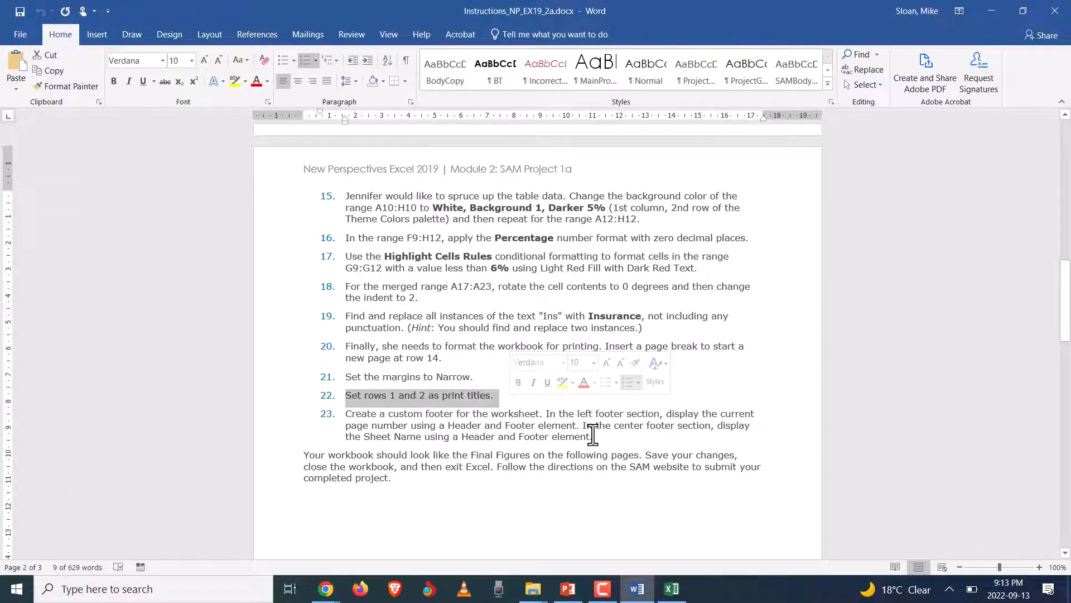
{"action": "key", "text": "alt+Tab"}
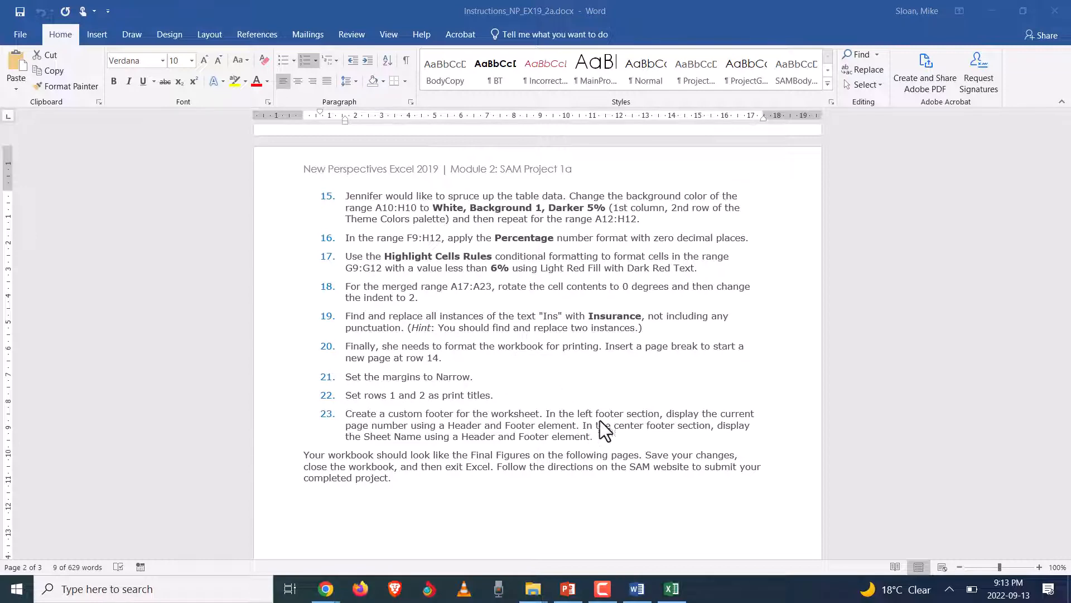
{"action": "key", "text": "alt+Tab"}
{"action": "key", "text": "alt+Tab"}
{"action": "key", "text": "alt+Tab"}
{"action": "key", "text": "alt+Tab"}
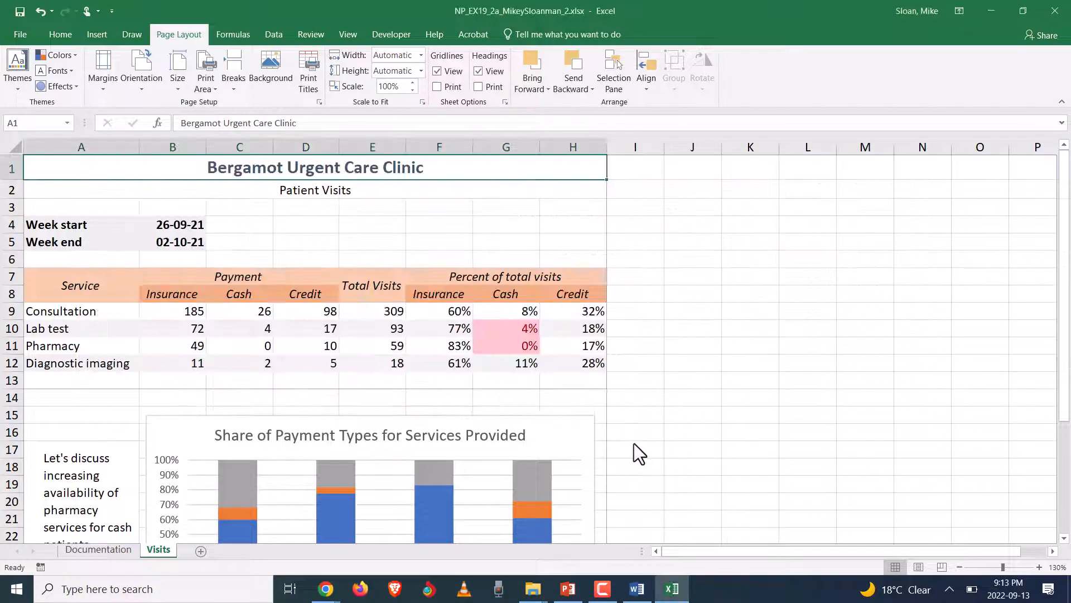
Inspect title rows 1 and 2 of the Visits sheet by selecting them, ending on cell F3
{"action": "left_click", "coordinate": [130, 189]}
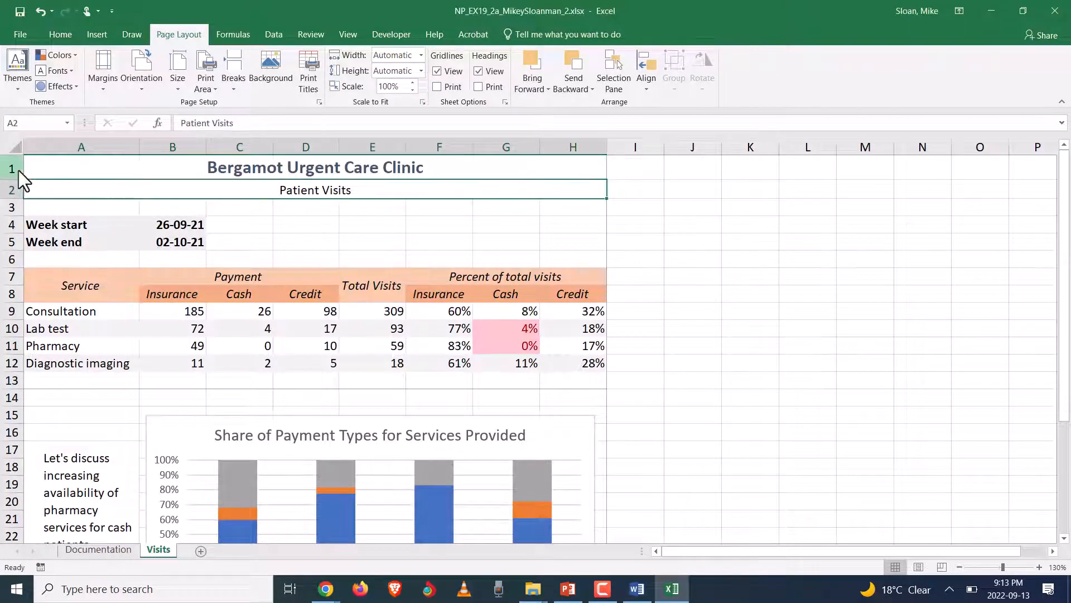
{"action": "left_click_drag", "start_coordinate": [13, 169], "coordinate": [4, 194]}
{"action": "left_click", "coordinate": [70, 173]}
{"action": "left_click", "coordinate": [71, 193]}
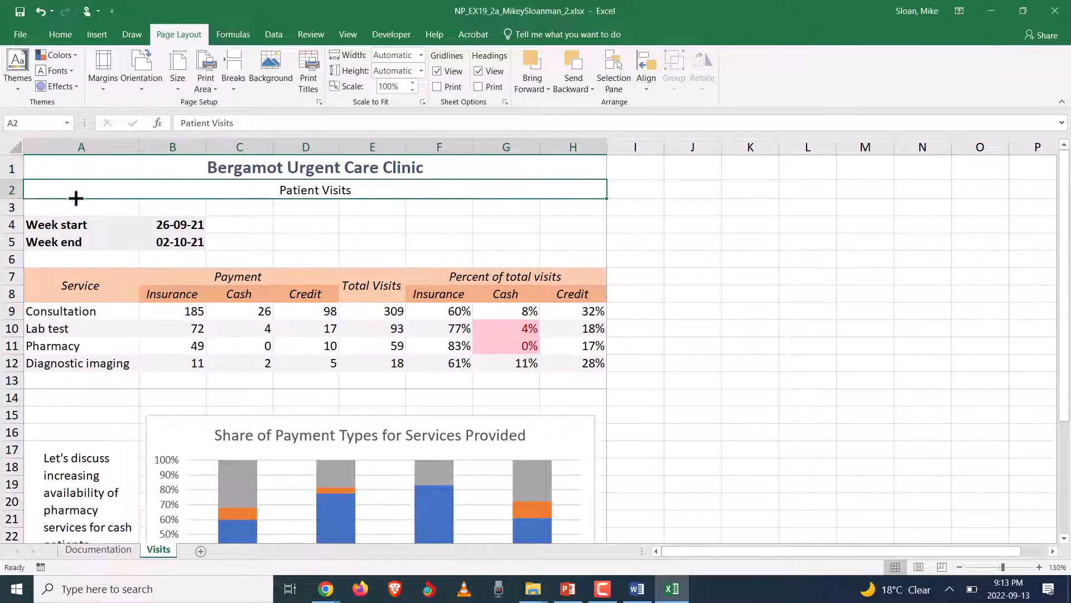
{"action": "left_click", "coordinate": [257, 212]}
{"action": "left_click", "coordinate": [437, 212]}
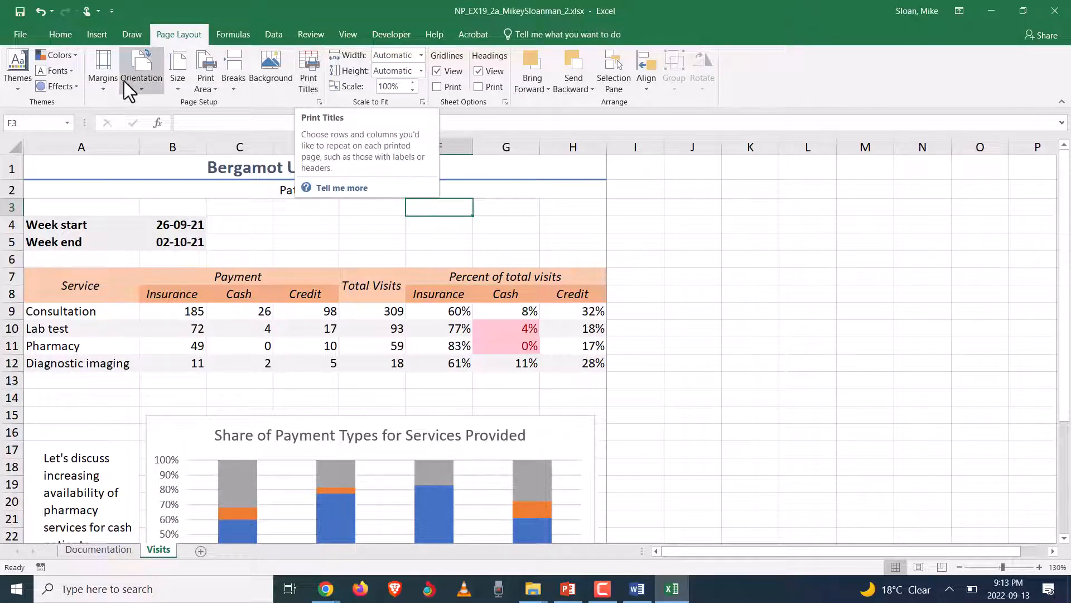
Set rows 1 and 2 ($1:$2) as print titles that repeat at the top of each printed page
{"action": "left_click", "coordinate": [314, 87]}
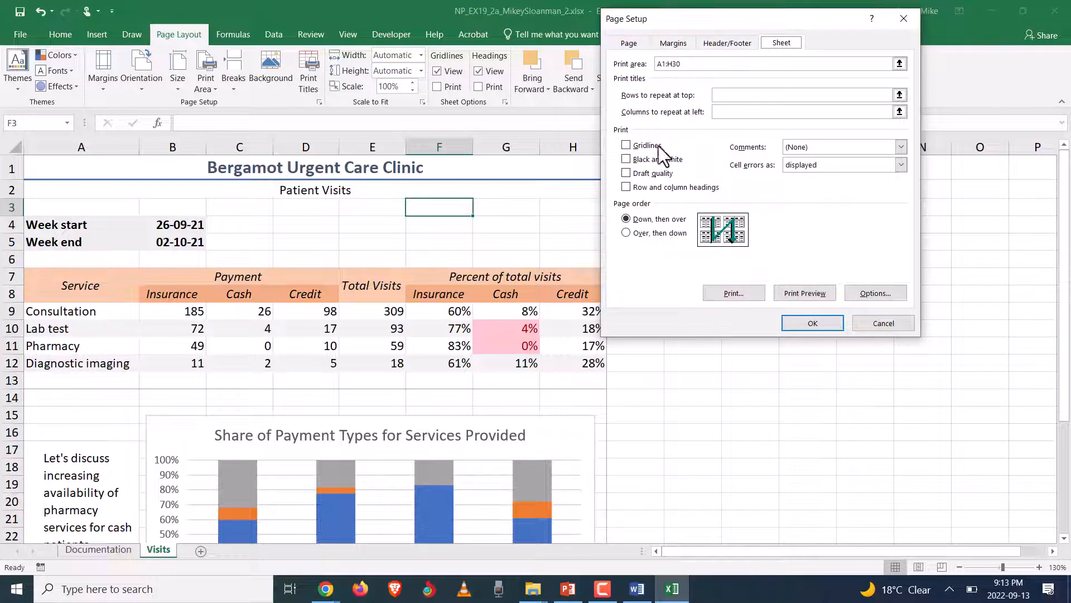
{"action": "left_click", "coordinate": [694, 65]}
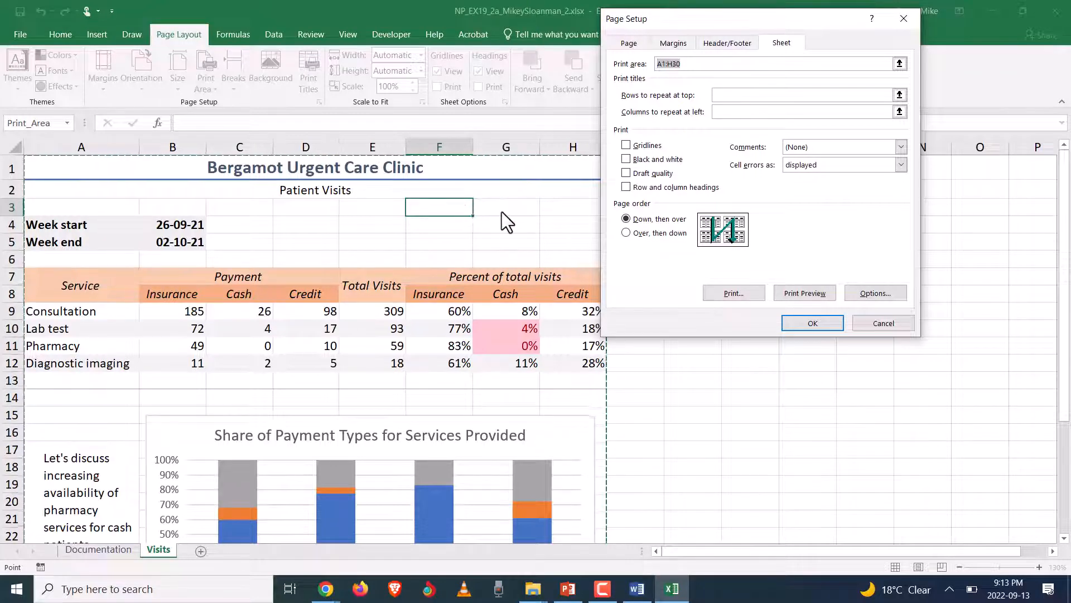
{"action": "left_click", "coordinate": [729, 98]}
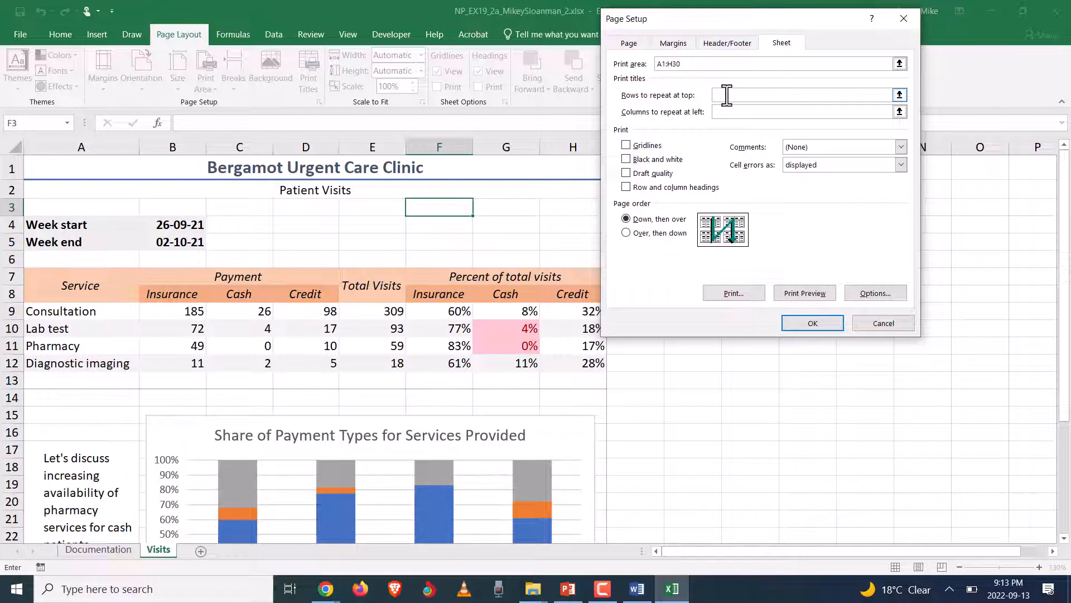
{"action": "left_click_drag", "start_coordinate": [15, 173], "coordinate": [11, 204]}
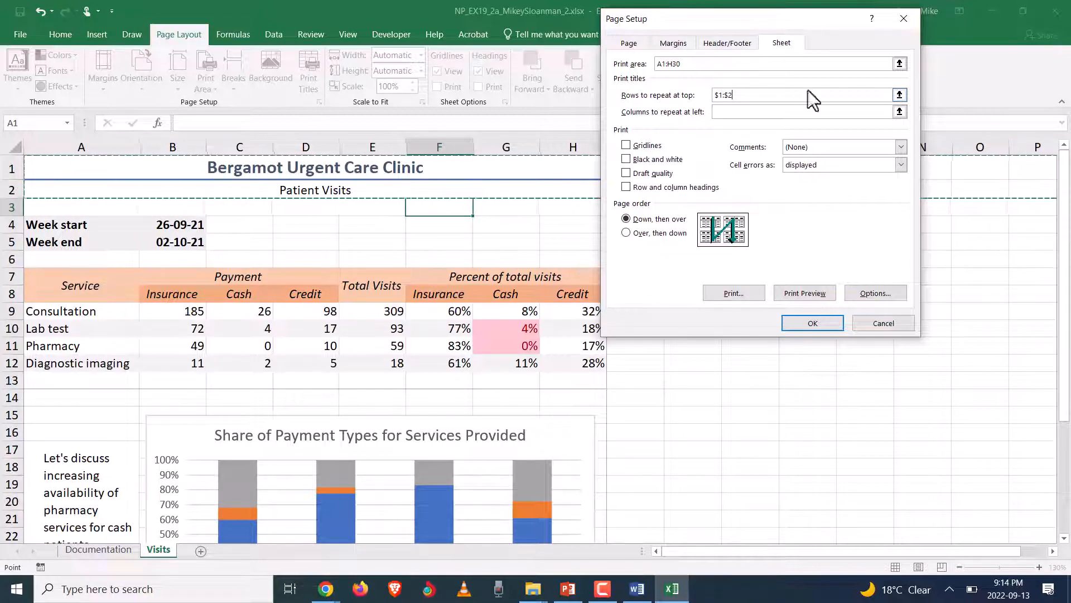
{"action": "left_click", "coordinate": [810, 324]}
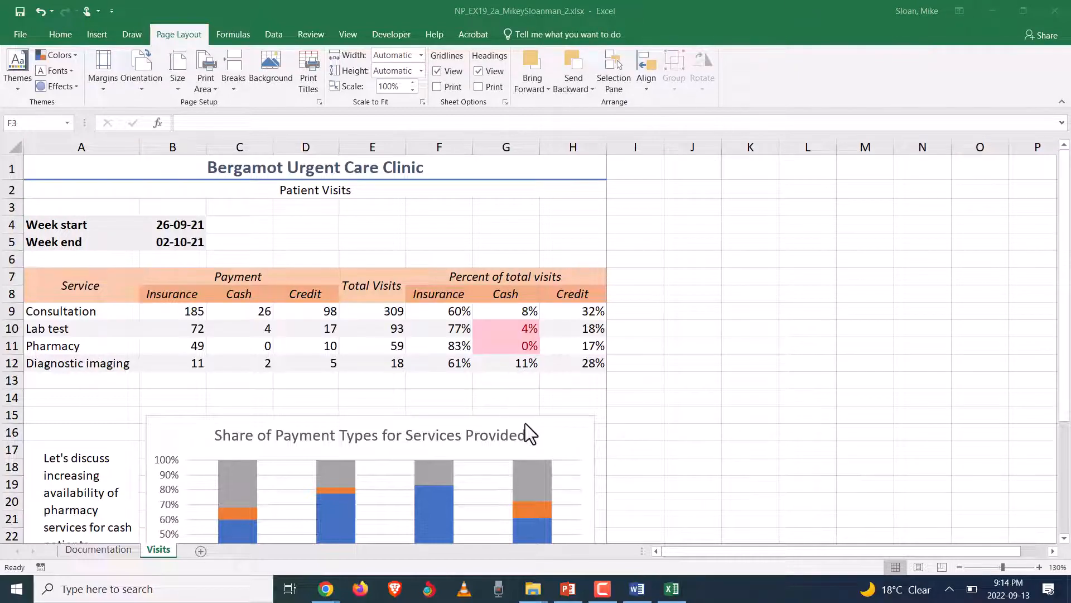
Highlight instruction 23 on the custom footer in Word and return to Excel
{"action": "key", "text": "alt+Tab"}
{"action": "key", "text": "alt+Tab"}
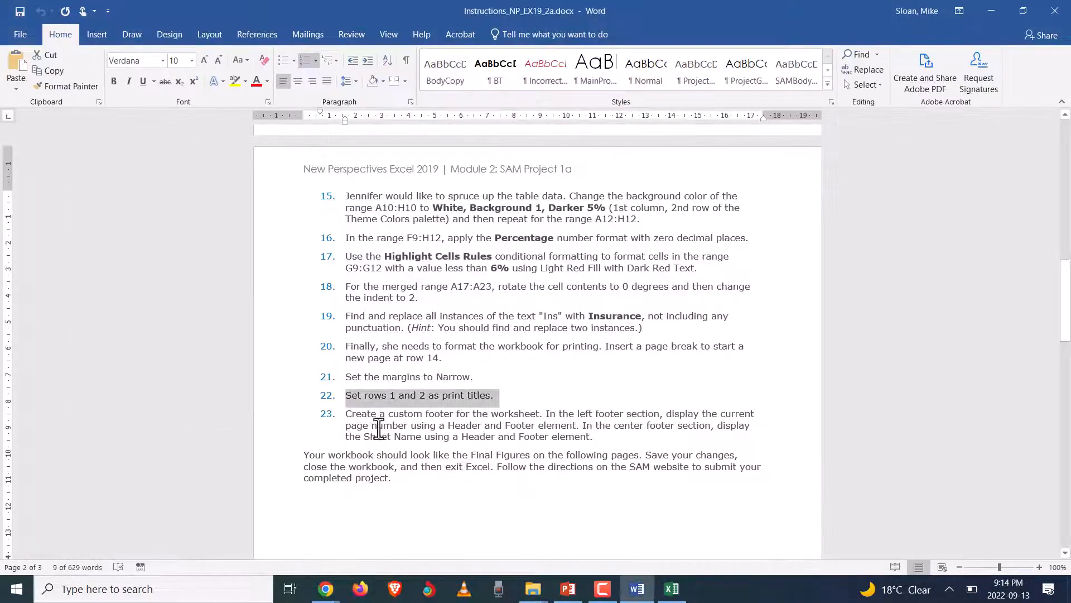
{"action": "left_click_drag", "start_coordinate": [343, 414], "coordinate": [606, 444]}
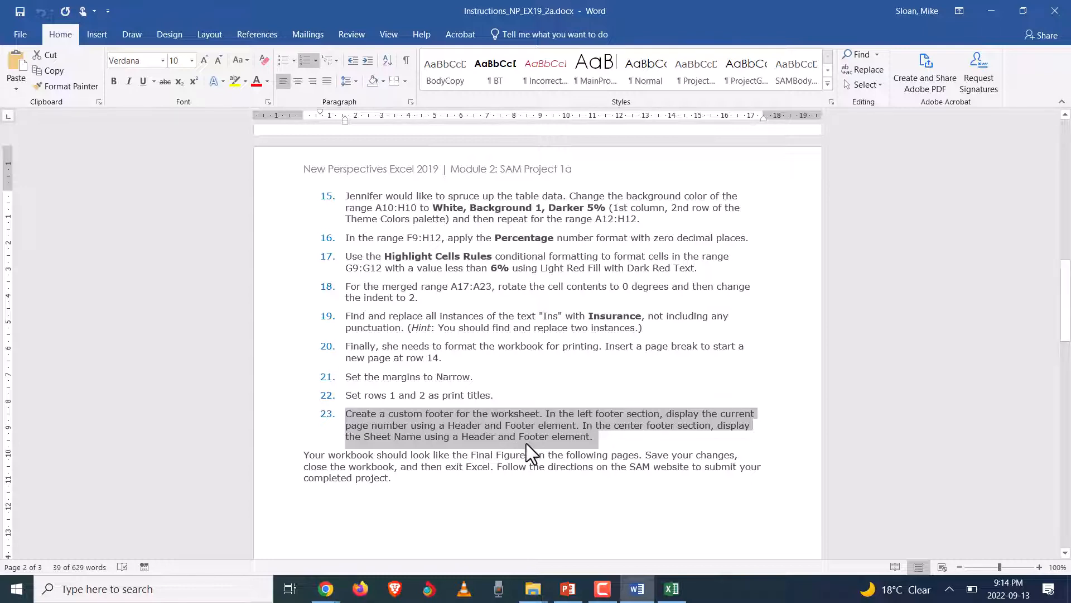
{"action": "left_click", "coordinate": [526, 443]}
{"action": "key", "text": "alt+Tab"}
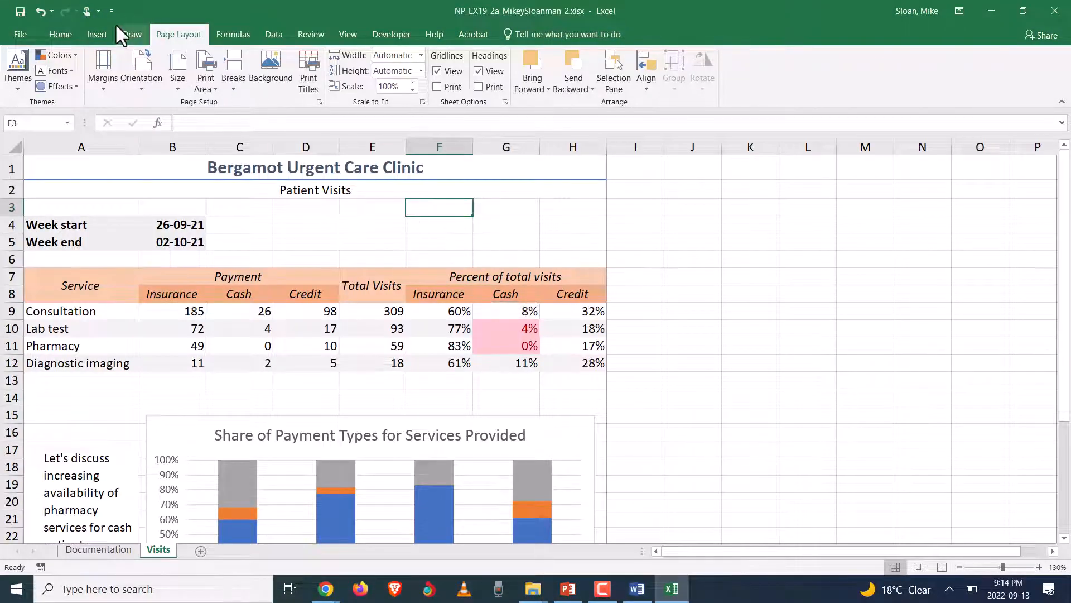
Start editing the header and footer of the Visits sheet and go to the footer area
{"action": "left_click", "coordinate": [105, 34]}
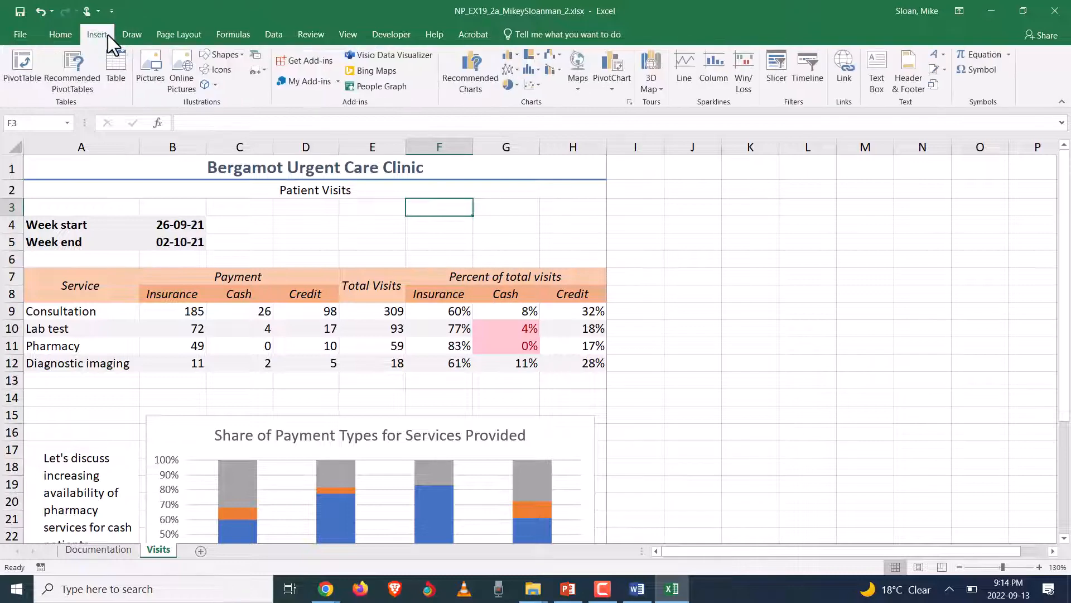
{"action": "left_click", "coordinate": [902, 79]}
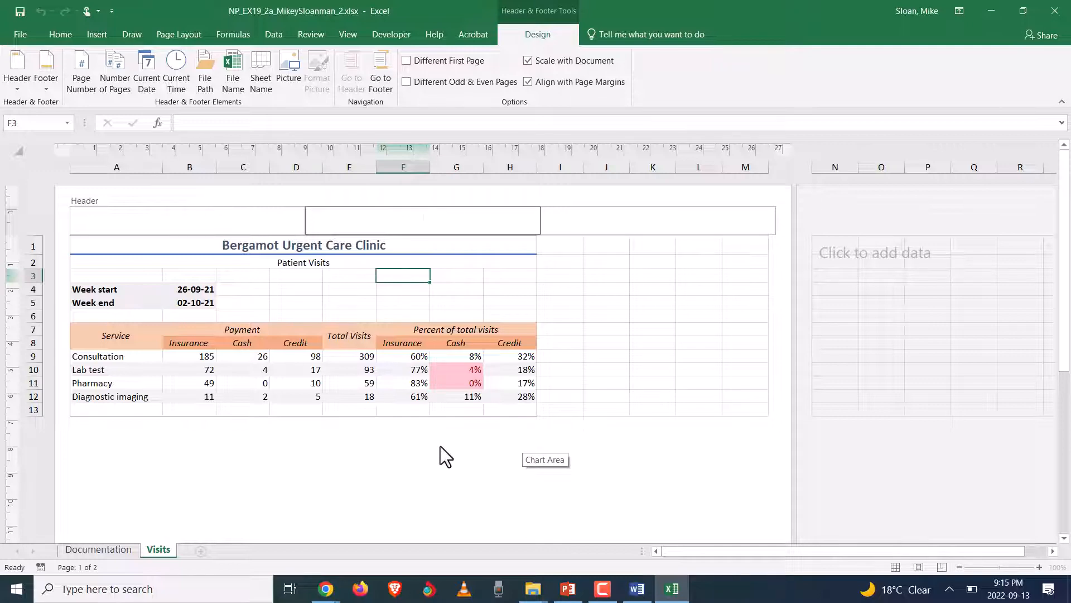
{"action": "left_click", "coordinate": [384, 83]}
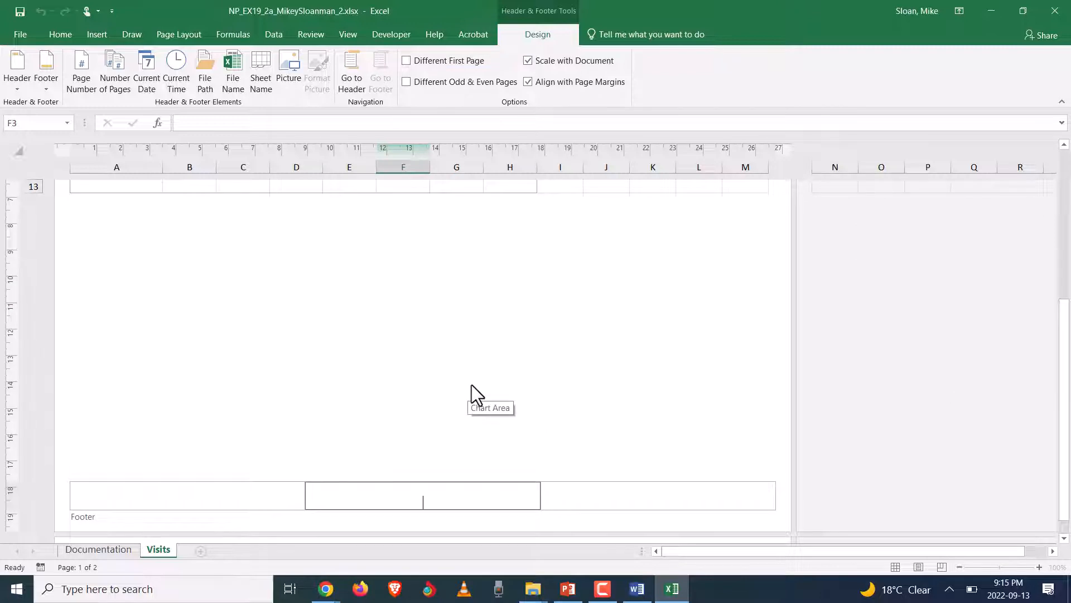
{"action": "left_click", "coordinate": [357, 70]}
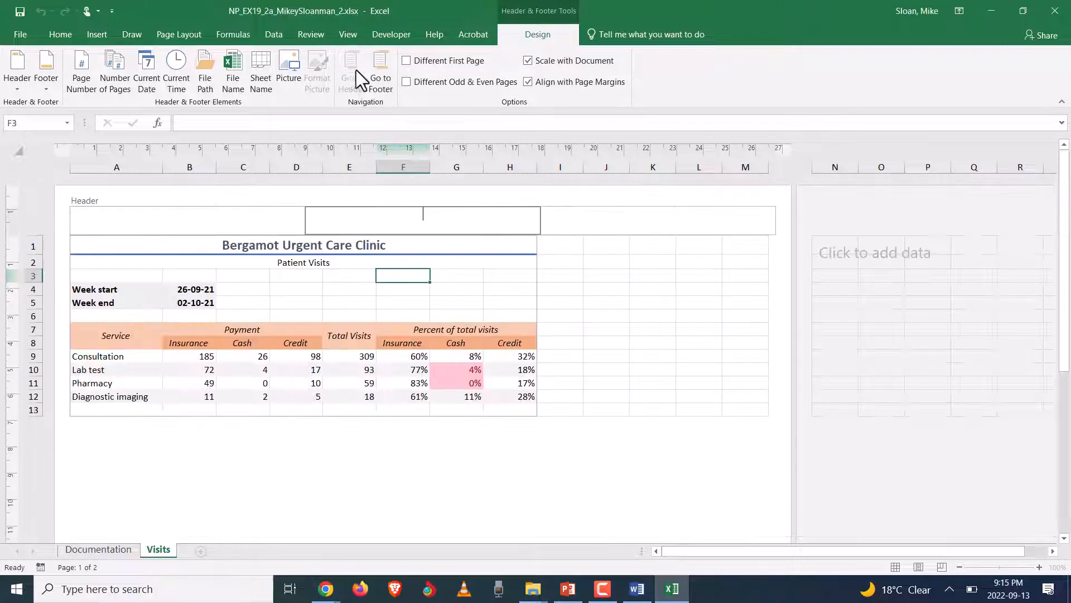
{"action": "left_click", "coordinate": [386, 73]}
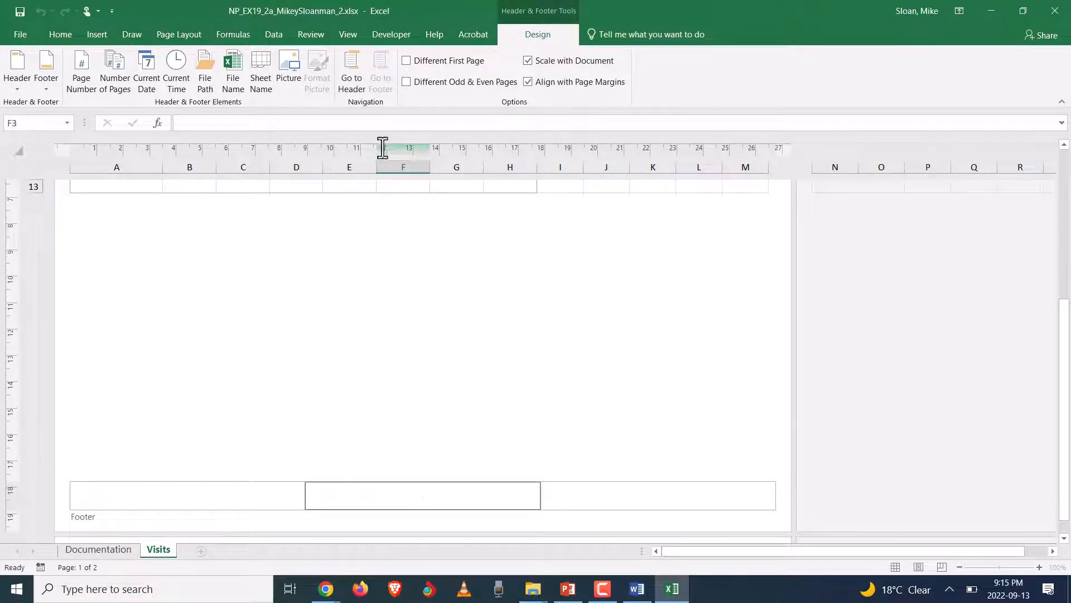
Recheck the footer sections required by instruction 23 in Word and return to Excel
{"action": "key", "text": "alt+Tab"}
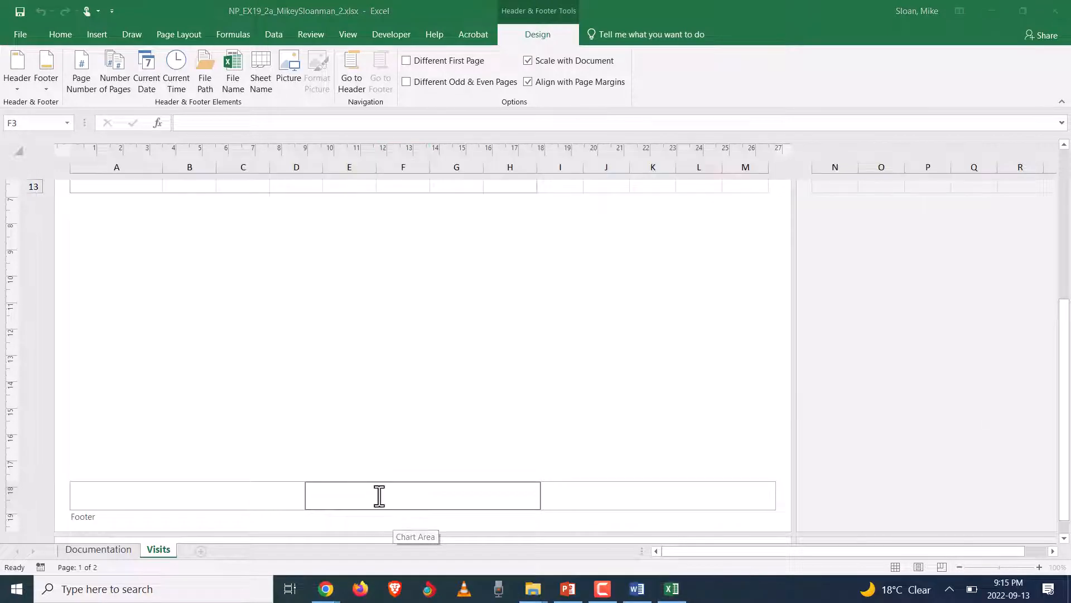
{"action": "left_click", "coordinate": [635, 590]}
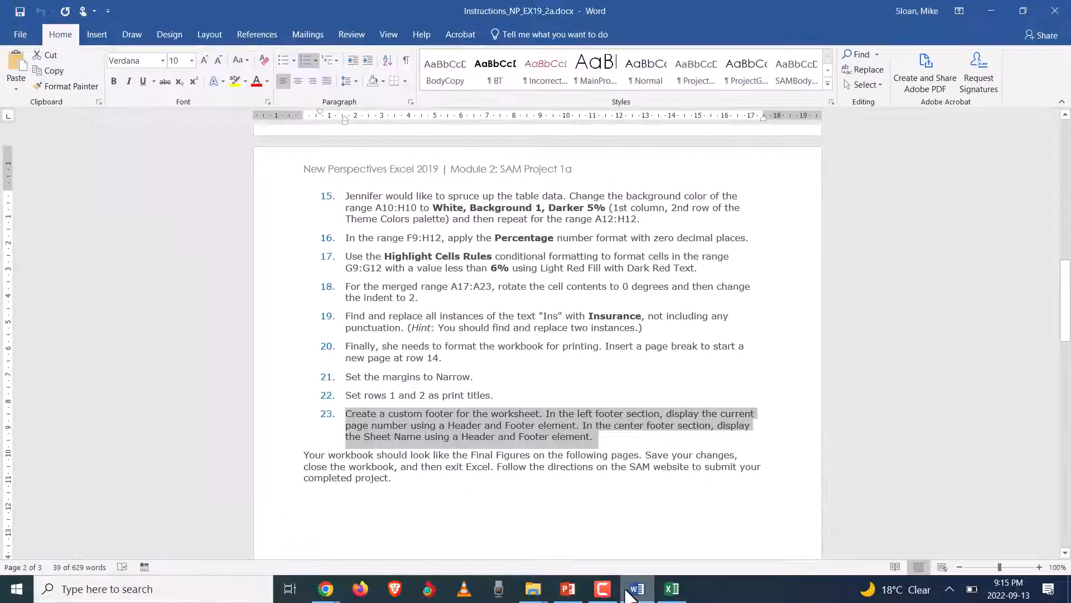
{"action": "key", "text": "alt+Tab"}
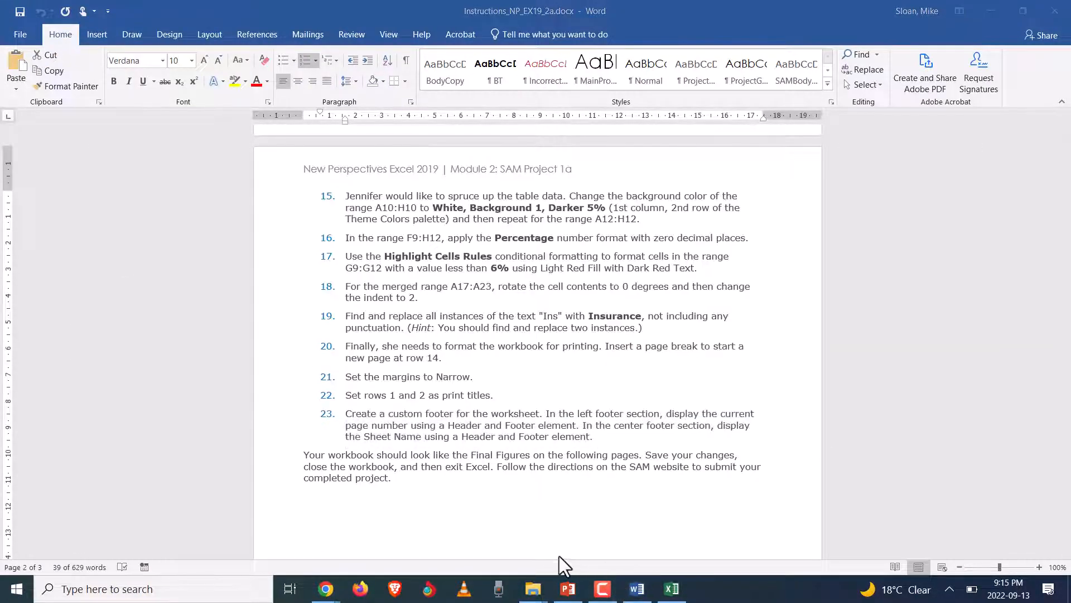
{"action": "key", "text": "alt+Tab"}
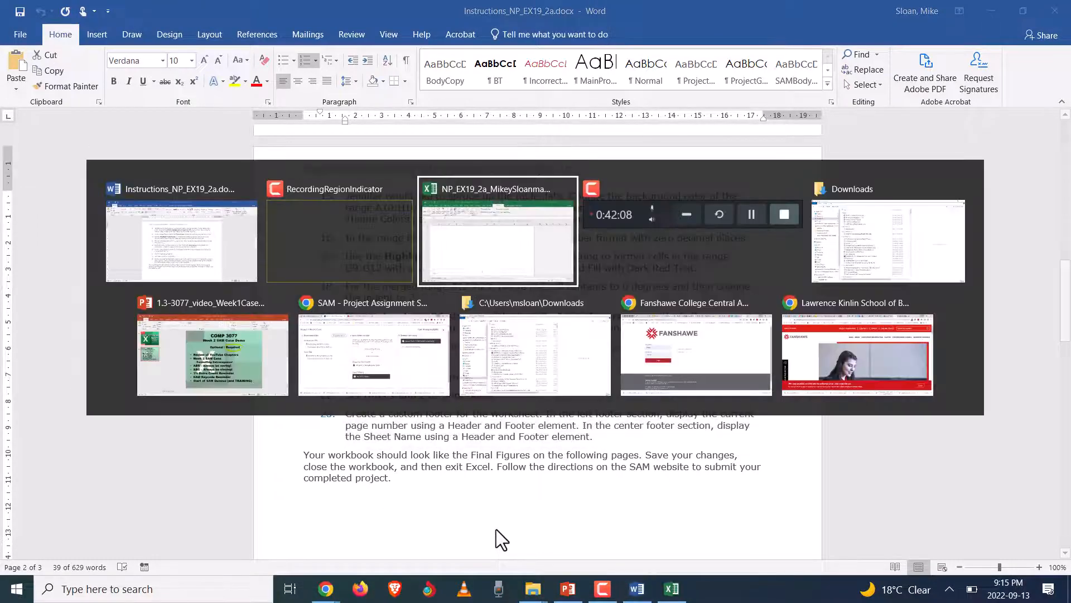
Insert the Page Number element in the left footer section and the Sheet Name element in the center section, following instruction 23
{"action": "left_click", "coordinate": [164, 491]}
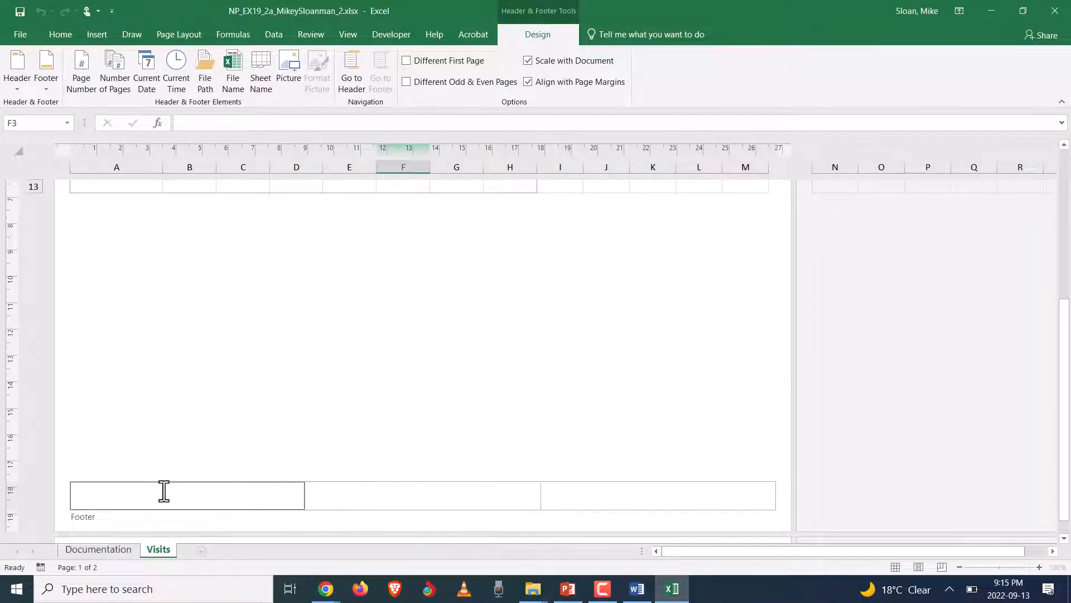
{"action": "key", "text": "alt+Tab"}
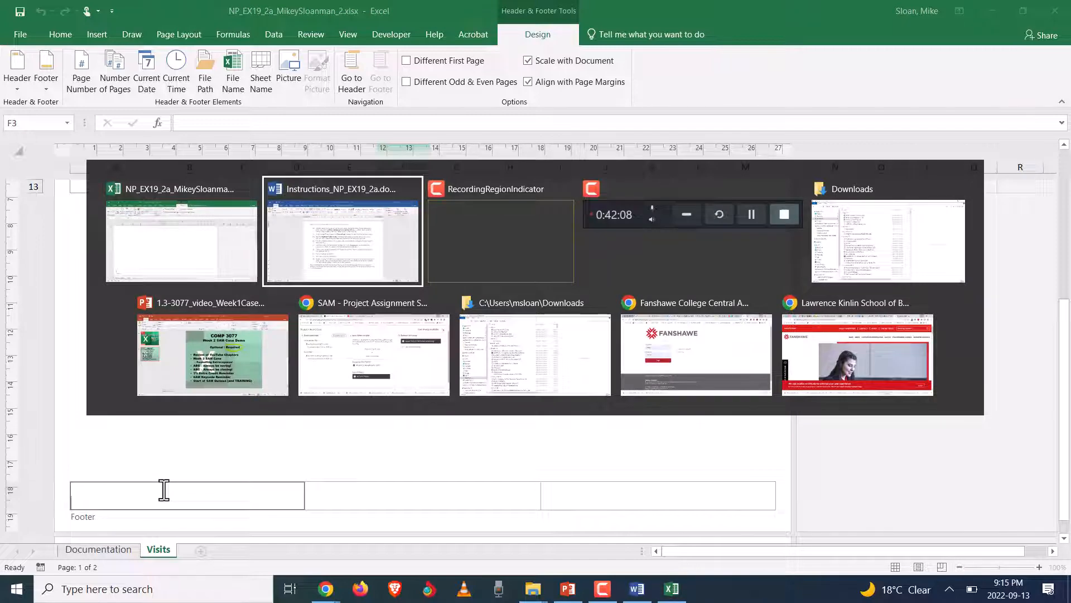
{"action": "key", "text": "alt+Tab"}
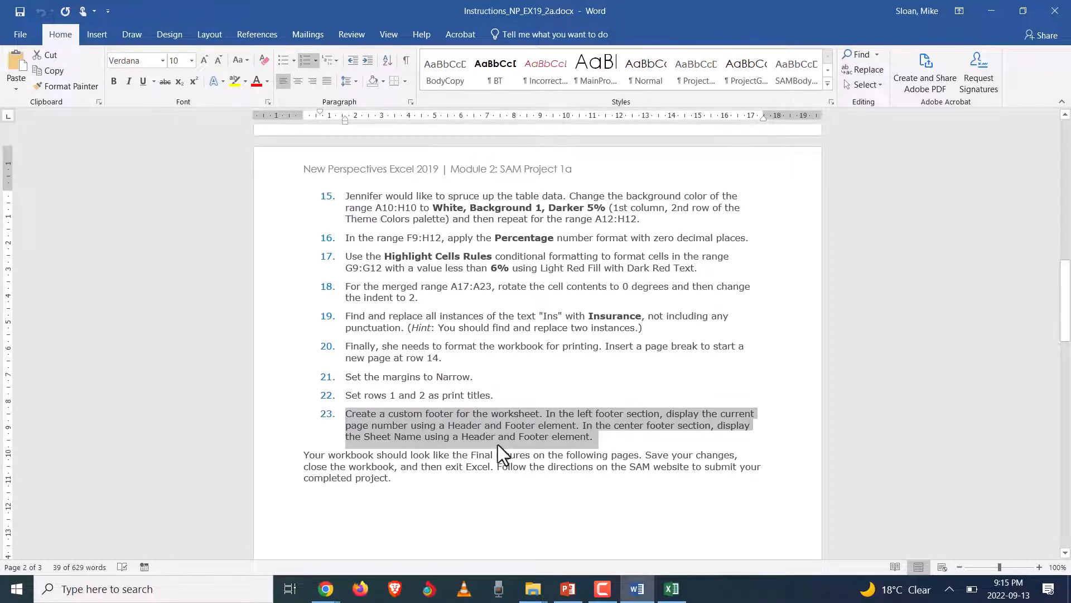
{"action": "key", "text": "alt+Tab"}
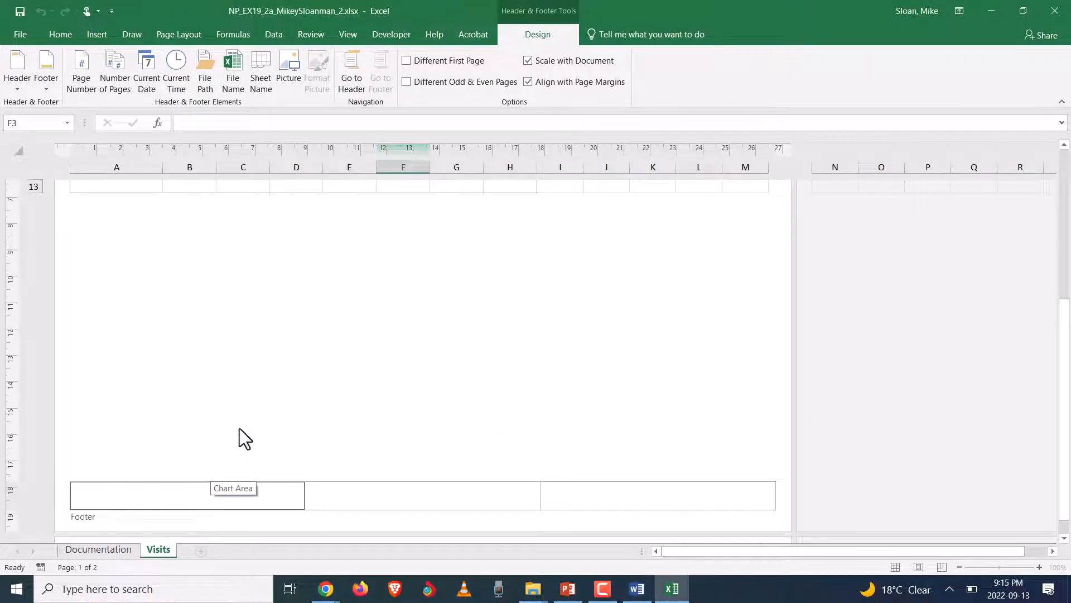
{"action": "key", "text": "alt+Tab"}
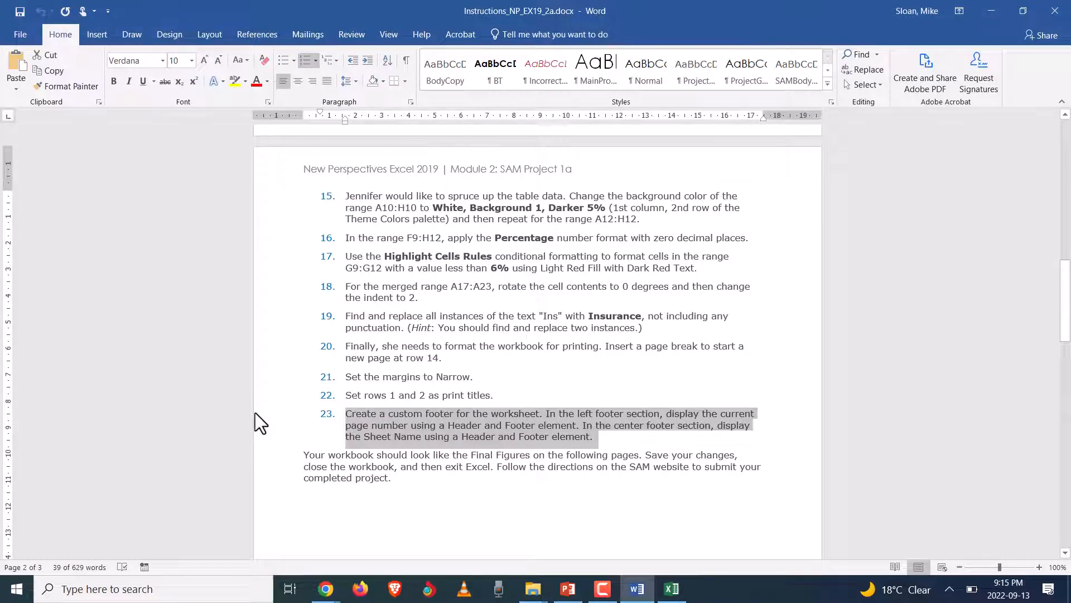
{"action": "key", "text": "alt+Tab"}
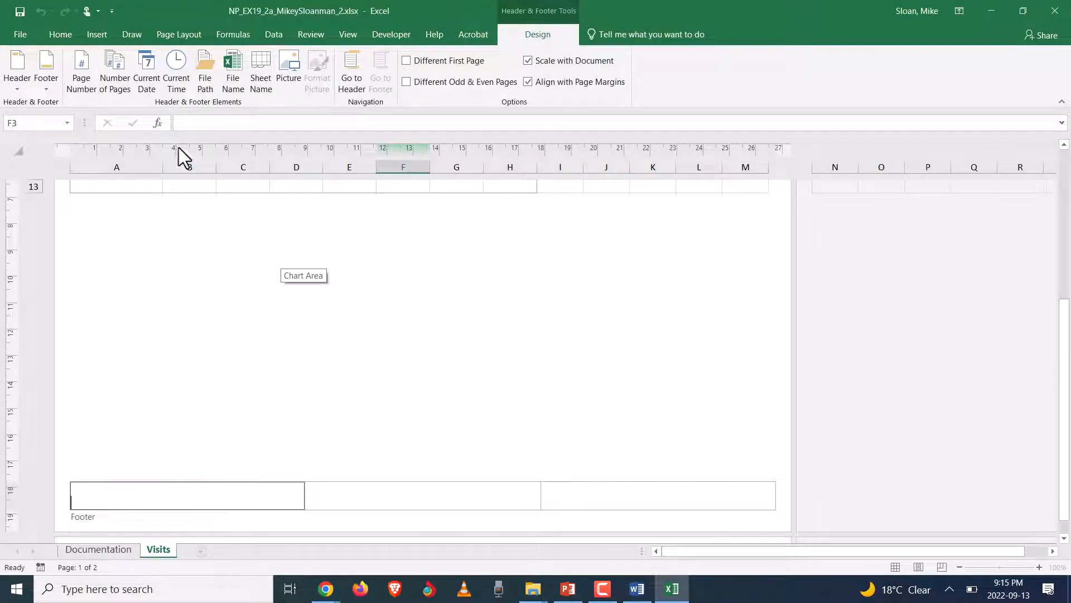
{"action": "left_click", "coordinate": [78, 82]}
{"action": "left_click", "coordinate": [357, 496]}
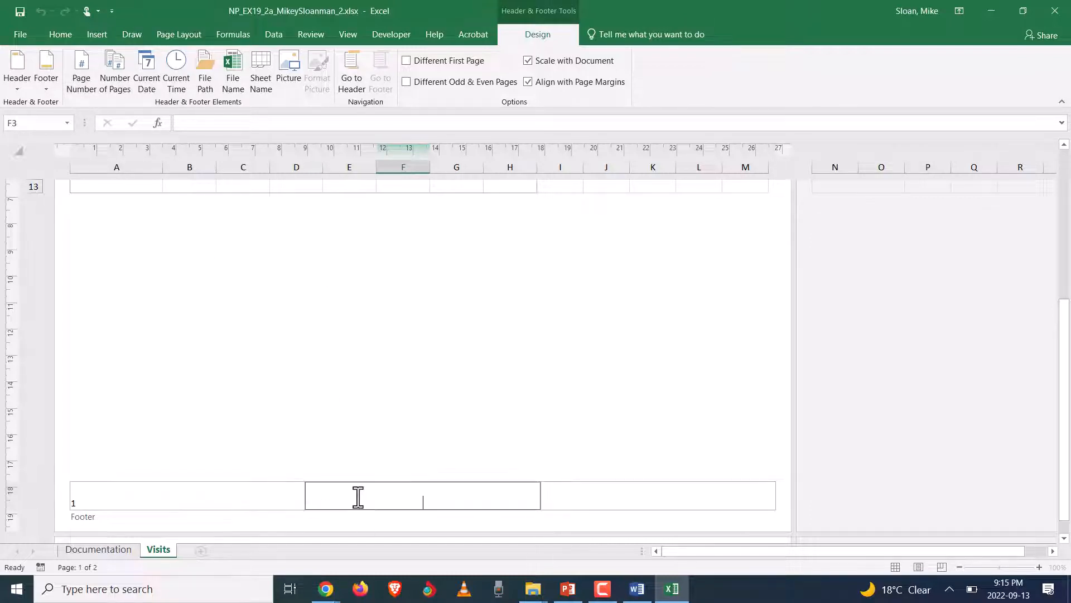
{"action": "left_click", "coordinate": [264, 63]}
Review the closing instructions and the final figure of the Visits sheet in Word, and return to Excel
{"action": "key", "text": "alt+Tab"}
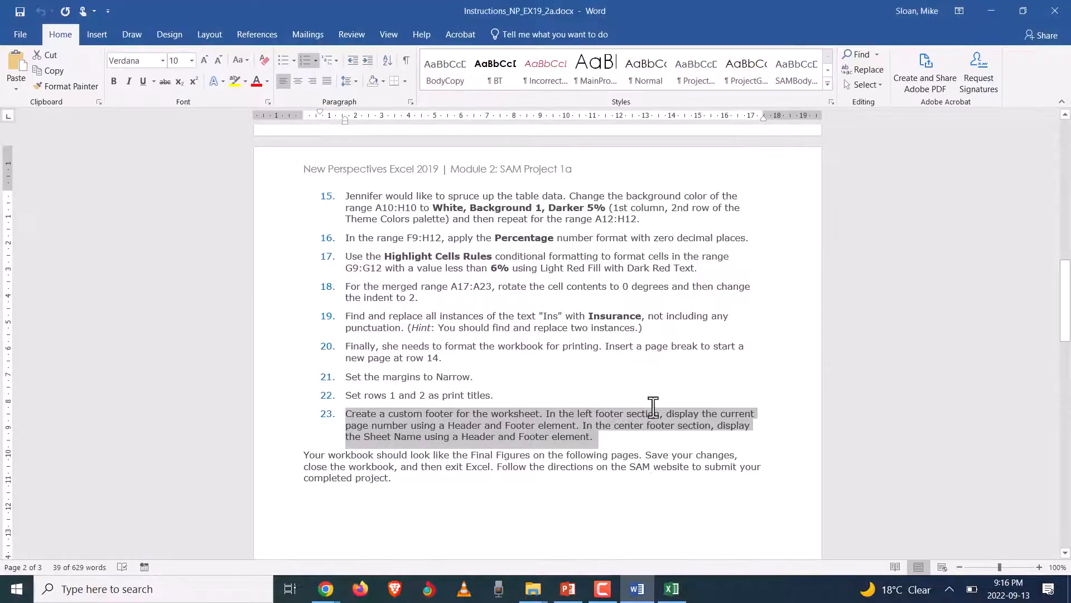
{"action": "scroll", "coordinate": [418, 462], "scroll_direction": "down", "scroll_amount": 2}
{"action": "left_click", "coordinate": [411, 420]}
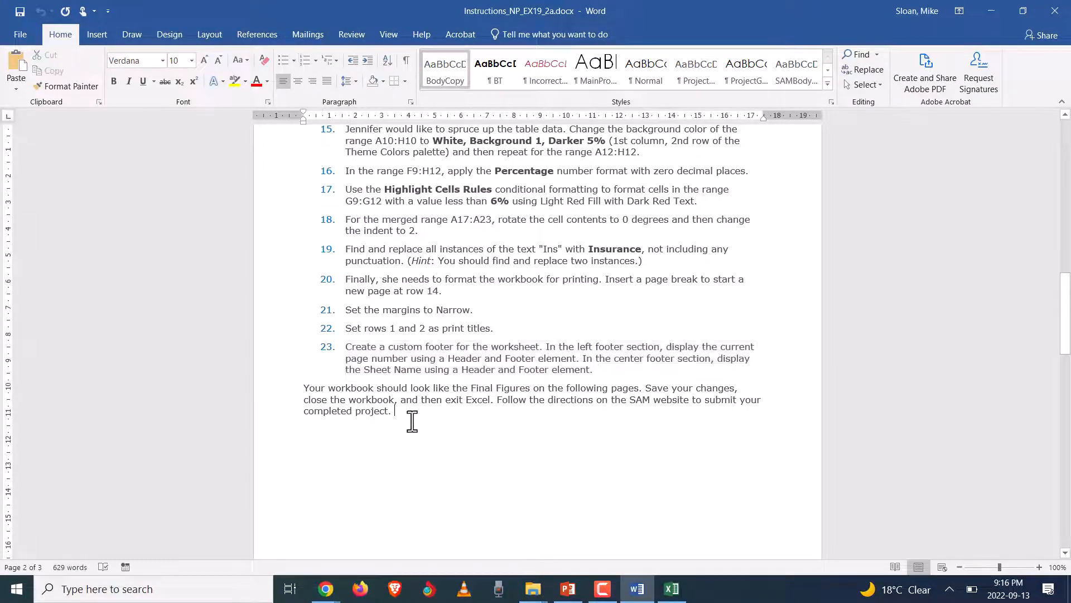
{"action": "scroll", "coordinate": [416, 422], "scroll_direction": "down", "scroll_amount": 6}
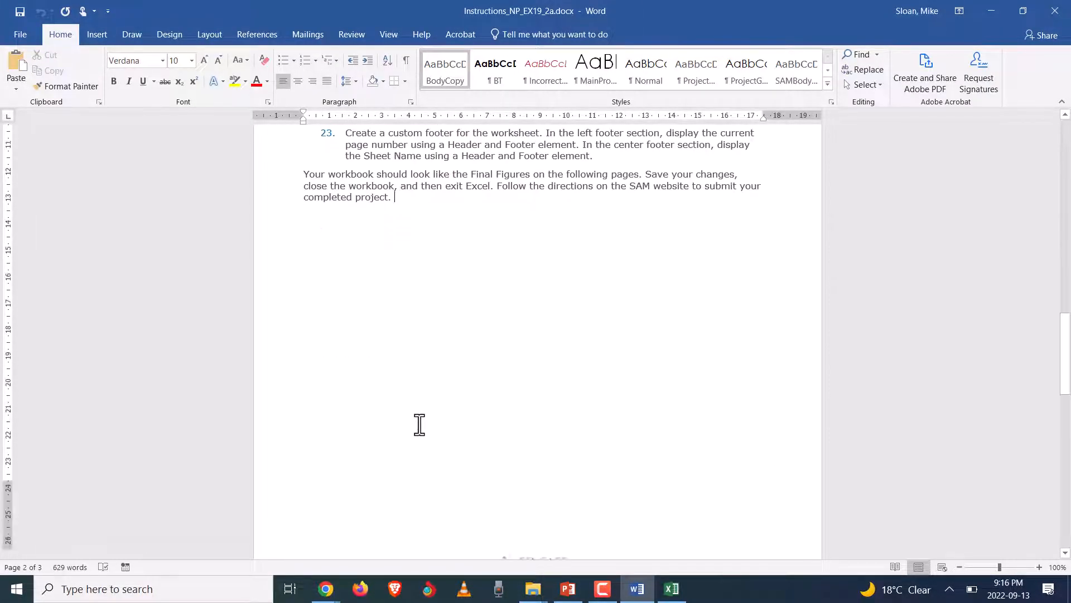
{"action": "scroll", "coordinate": [419, 424], "scroll_direction": "down", "scroll_amount": 15}
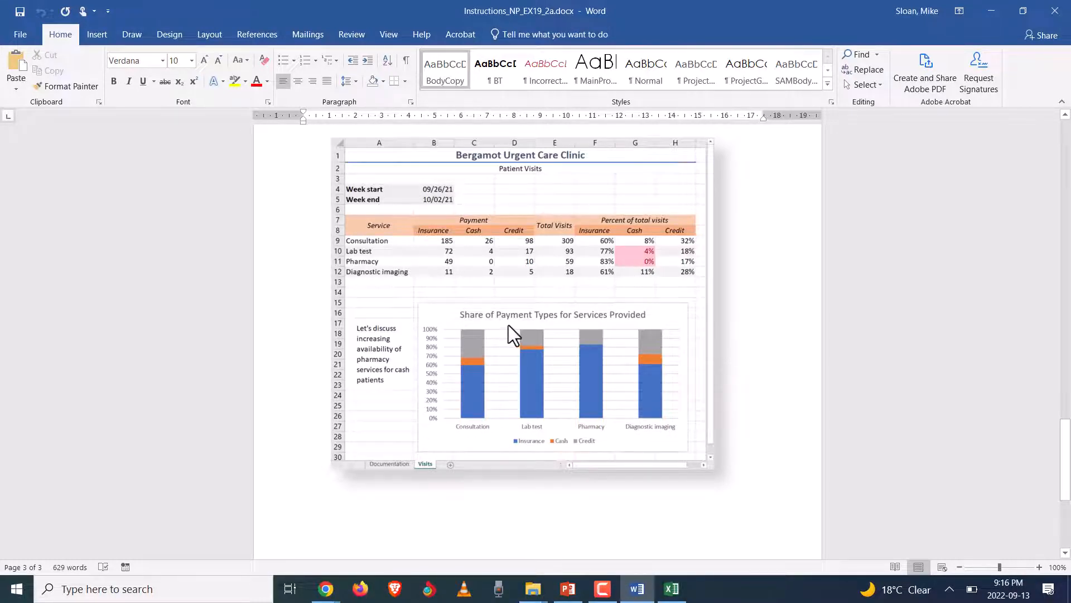
{"action": "key", "text": "alt+Tab"}
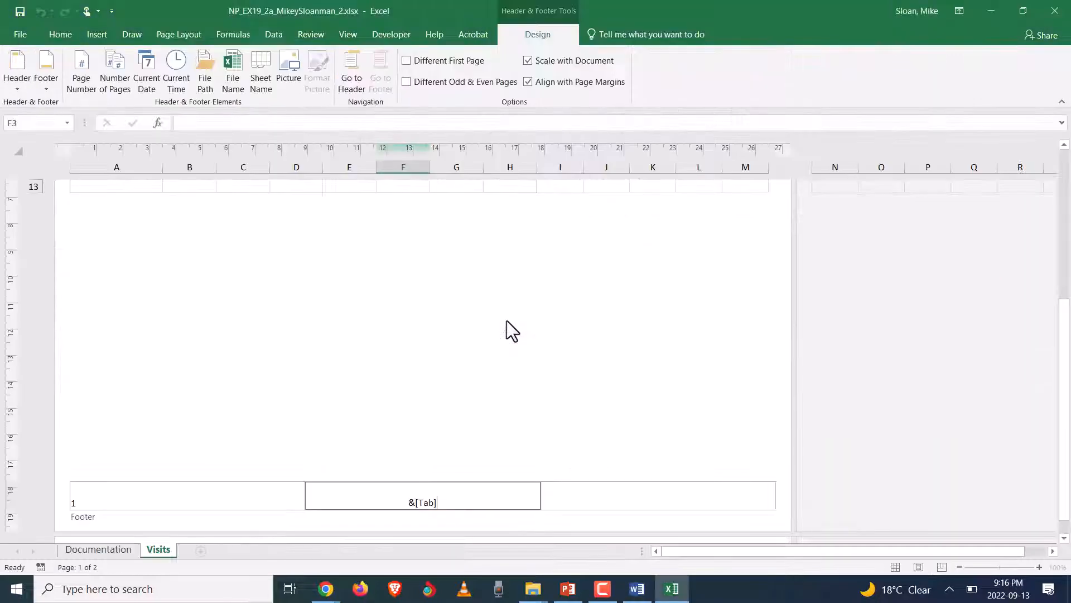
Finish editing the footer of the Visits sheet and check the week start and week end dates in B4 and B5
{"action": "left_click", "coordinate": [408, 502]}
{"action": "left_click", "coordinate": [332, 284]}
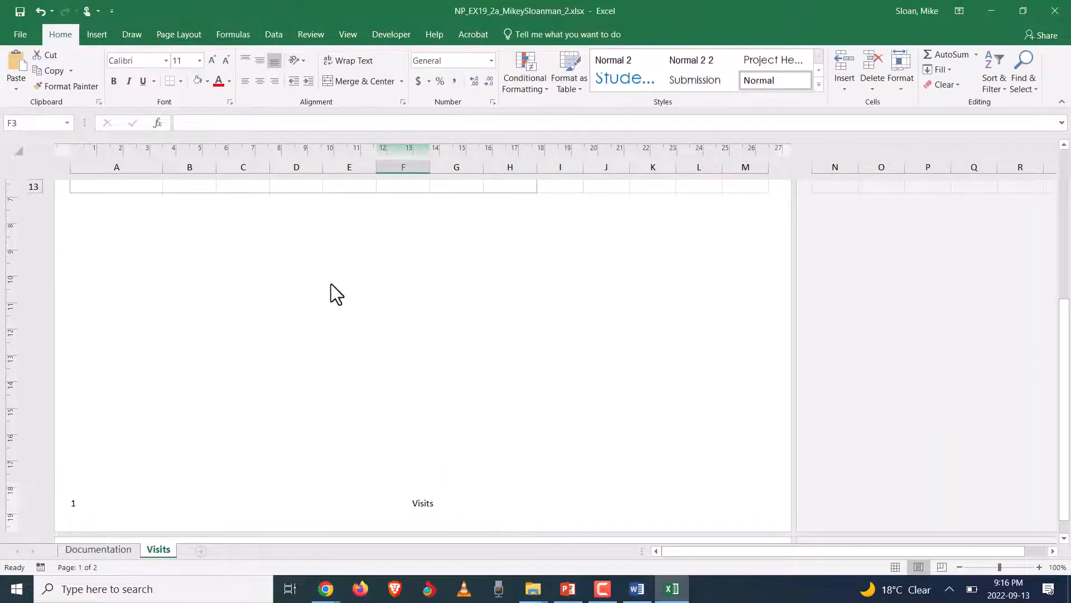
{"action": "left_click", "coordinate": [196, 291]}
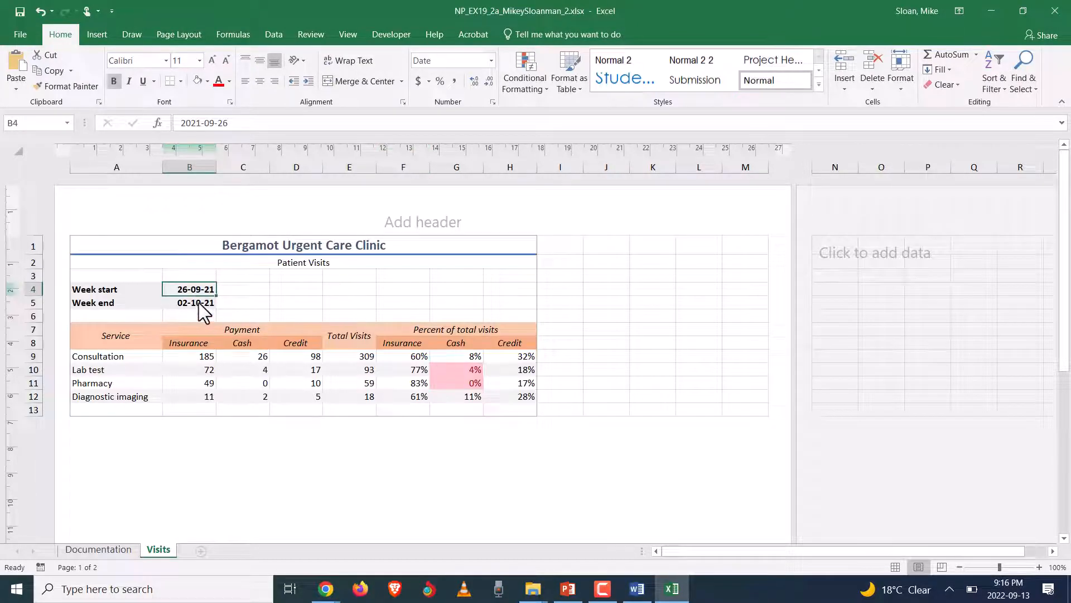
{"action": "left_click", "coordinate": [198, 302]}
{"action": "left_click", "coordinate": [196, 289]}
{"action": "left_click", "coordinate": [201, 303]}
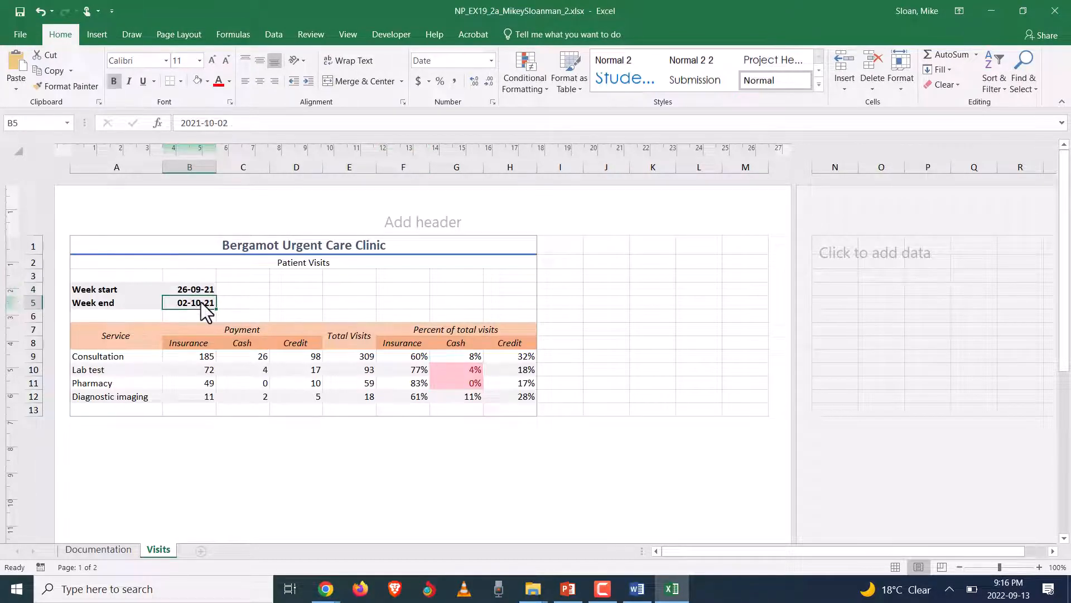
{"action": "left_click", "coordinate": [198, 294]}
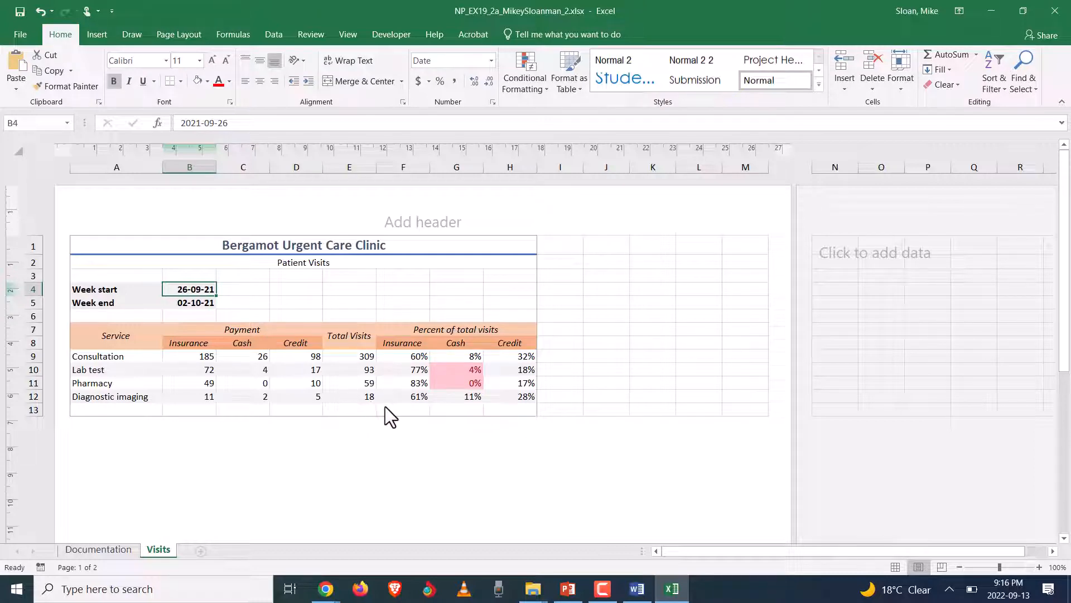
Compare the Visits sheet in Normal and Page Layout views, and check the footers on its printed pages
{"action": "left_click", "coordinate": [348, 35]}
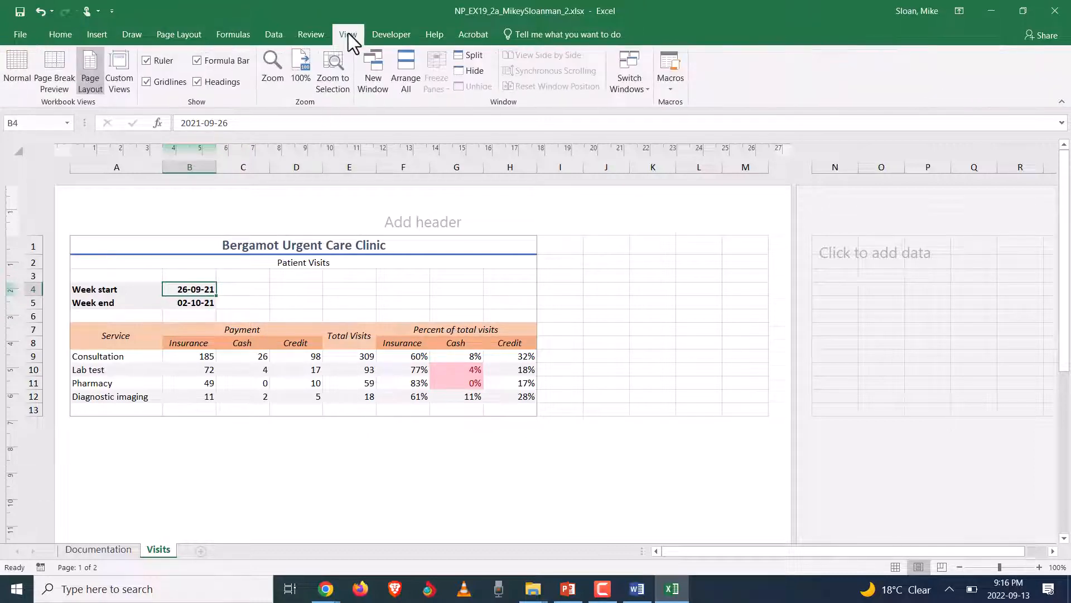
{"action": "left_click", "coordinate": [15, 82]}
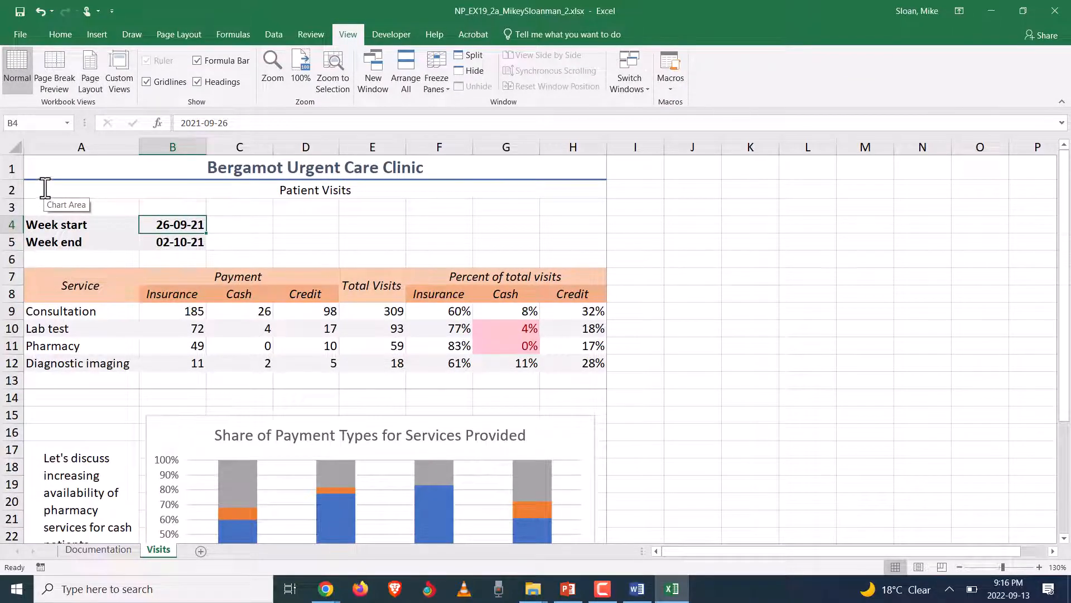
{"action": "left_click", "coordinate": [89, 83]}
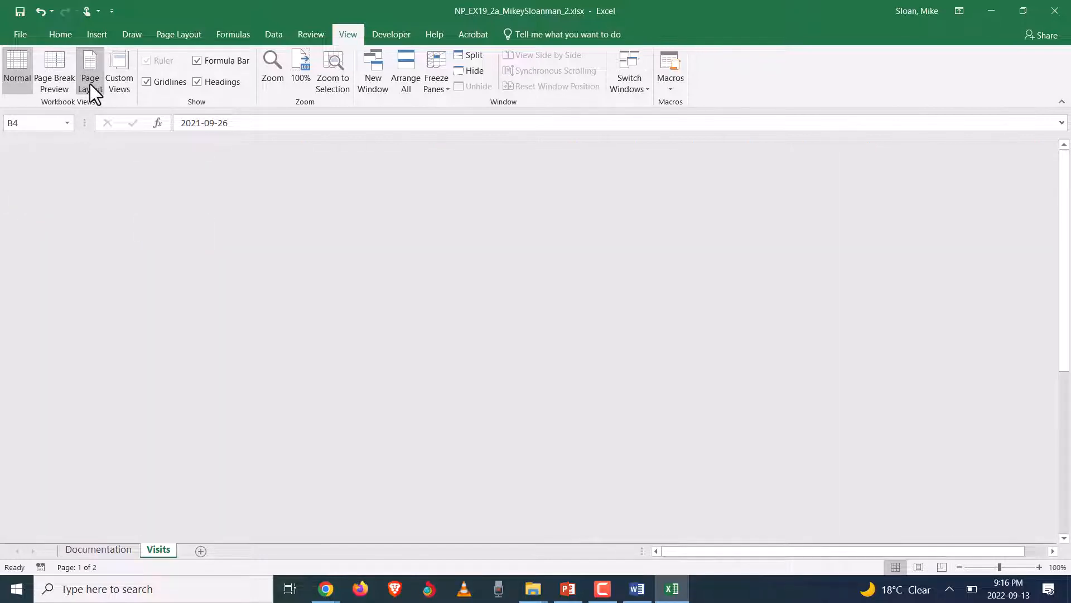
{"action": "scroll", "coordinate": [455, 390], "scroll_direction": "down", "scroll_amount": 5}
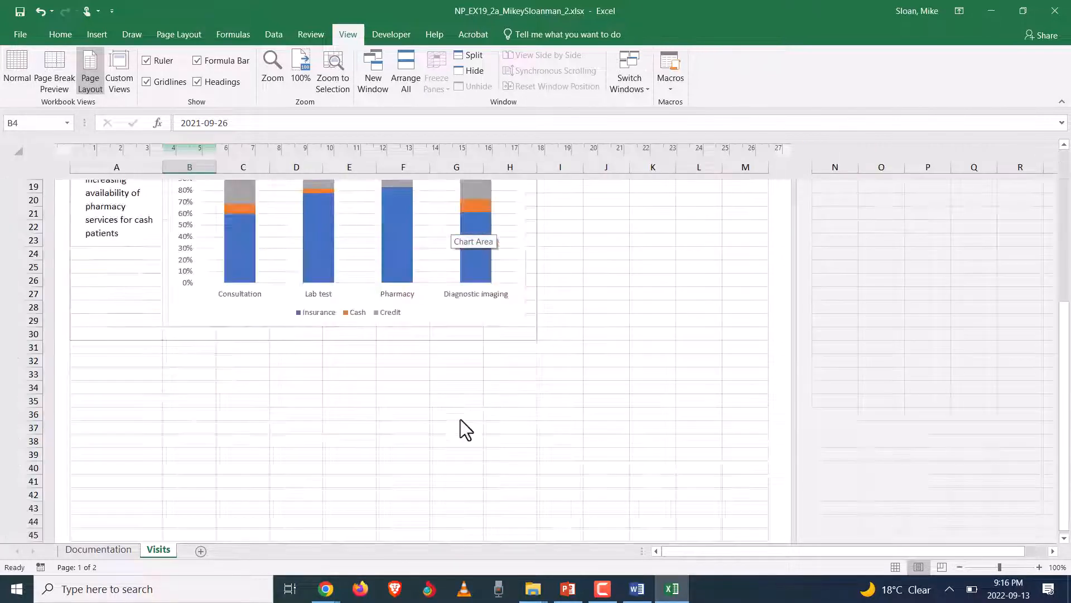
{"action": "scroll", "coordinate": [460, 420], "scroll_direction": "down", "scroll_amount": 4}
{"action": "scroll", "coordinate": [460, 419], "scroll_direction": "up", "scroll_amount": 3}
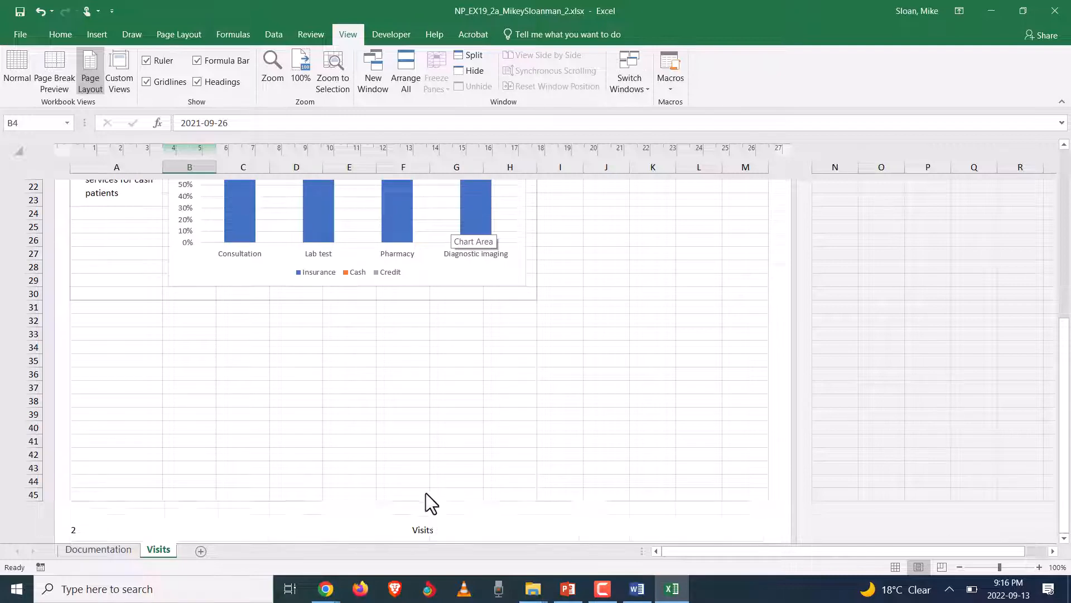
{"action": "scroll", "coordinate": [424, 458], "scroll_direction": "up", "scroll_amount": 6}
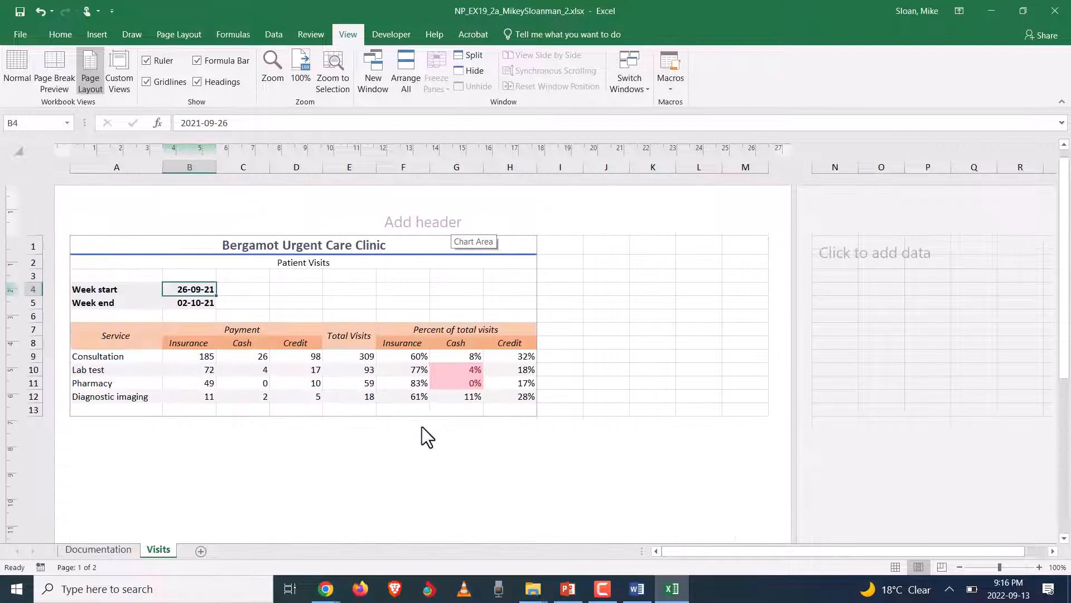
Close the workbook with its changes saved, and switch to the SAM project submission page in Chrome
{"action": "left_click", "coordinate": [1054, 10]}
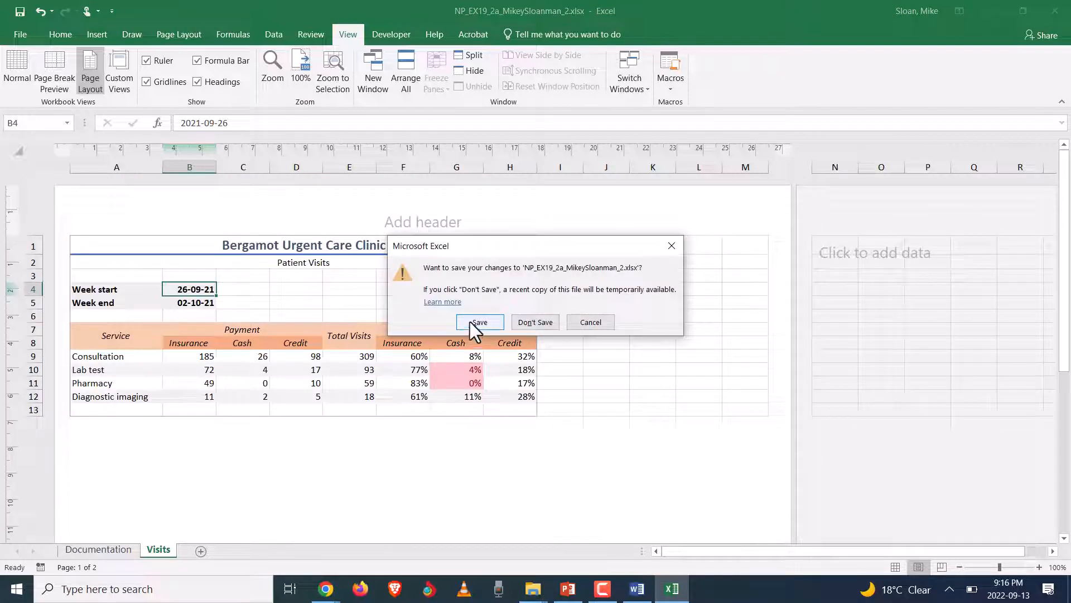
{"action": "left_click", "coordinate": [478, 322]}
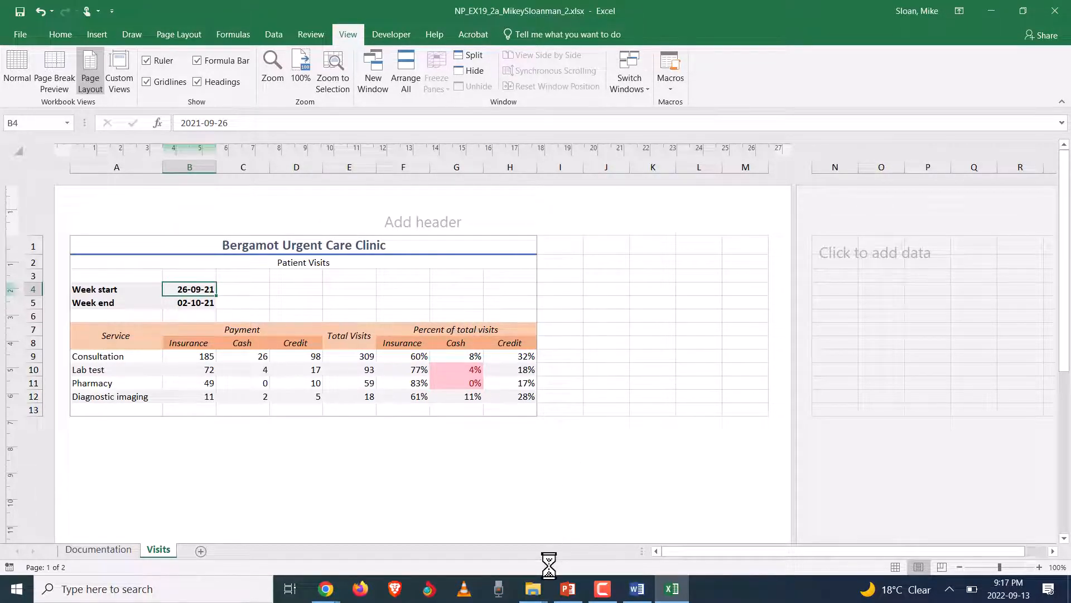
{"action": "key", "text": "alt+Tab"}
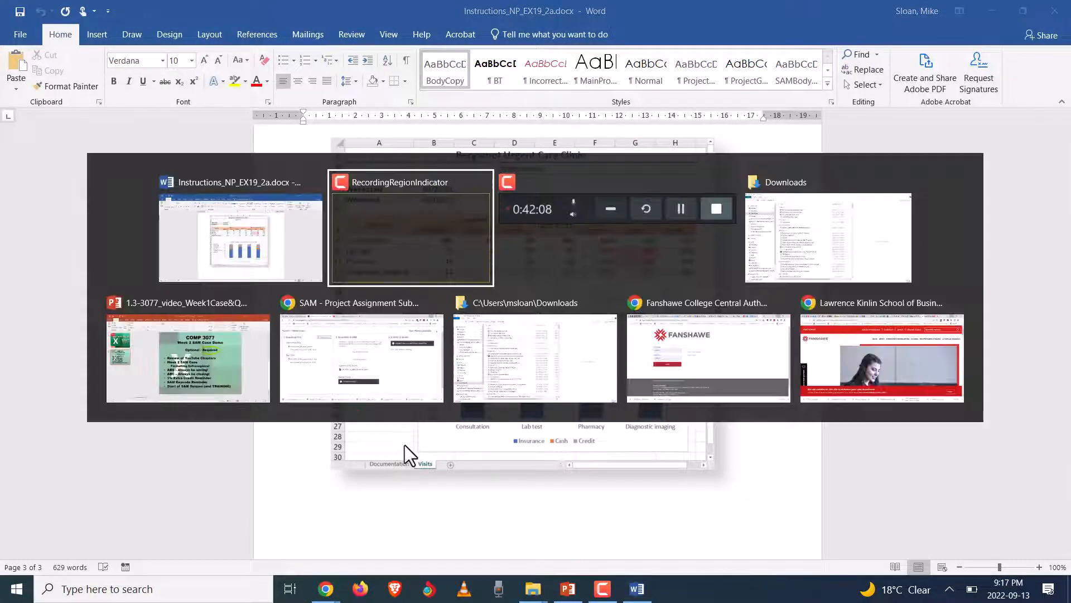
{"action": "key", "text": "alt+Tab"}
{"action": "key", "text": "alt+Tab"}
{"action": "key", "text": "alt+Tab"}
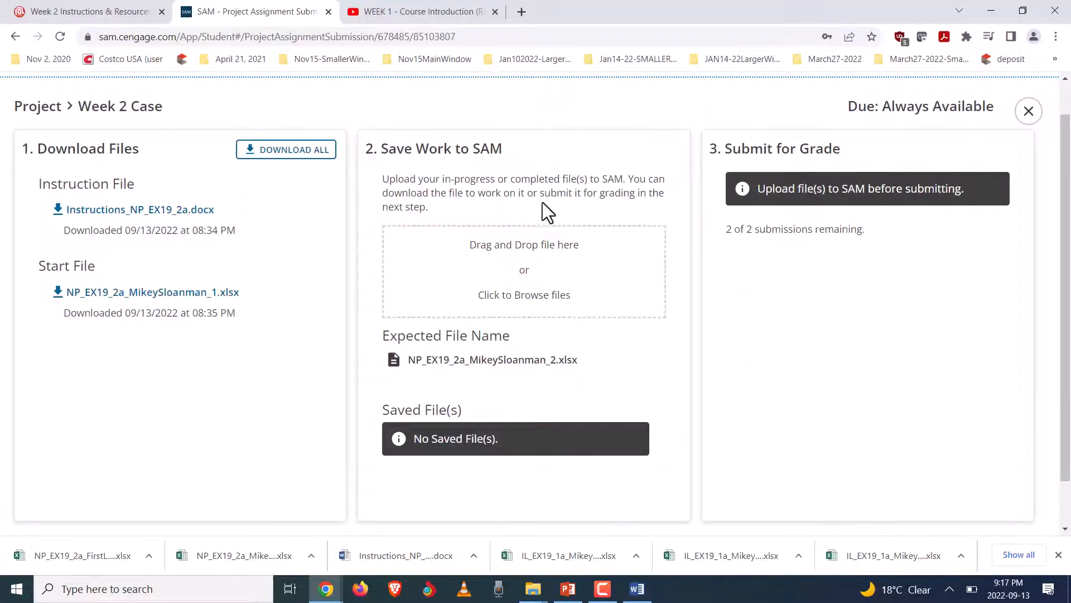
Upload the completed NP_EX19_2a workbook from the Downloads folder to the Week 2 Case project and submit it for grading
{"action": "left_click", "coordinate": [541, 265]}
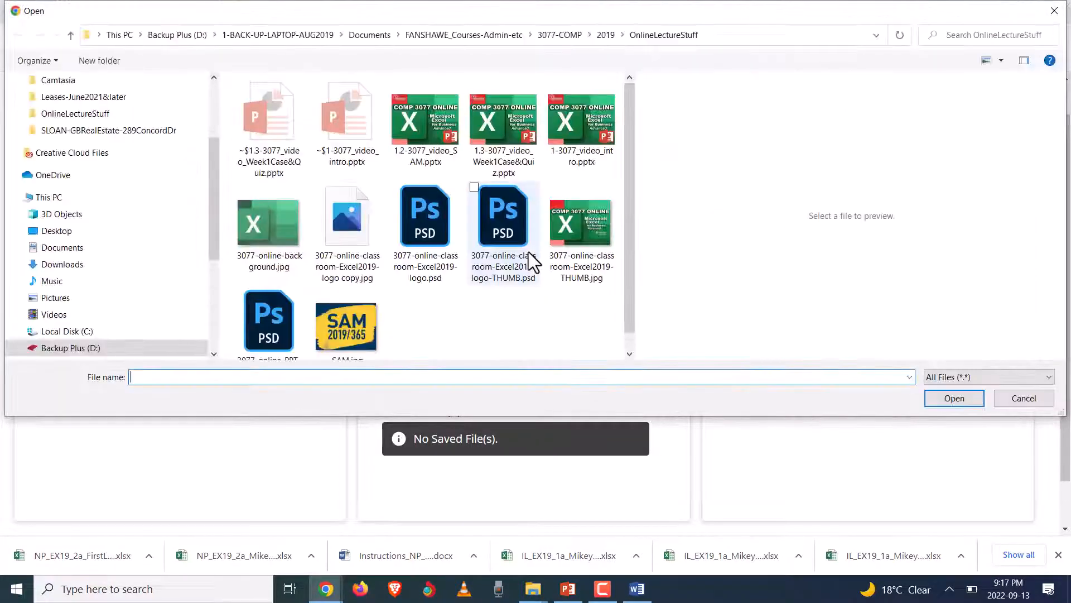
{"action": "scroll", "coordinate": [112, 95], "scroll_direction": "up", "scroll_amount": 3}
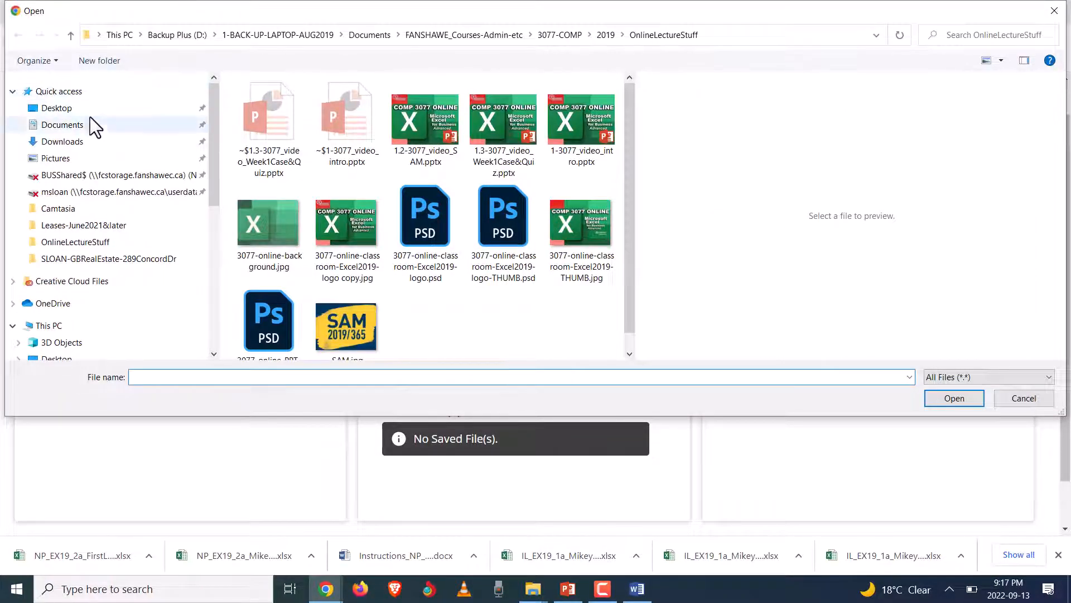
{"action": "left_click", "coordinate": [84, 144]}
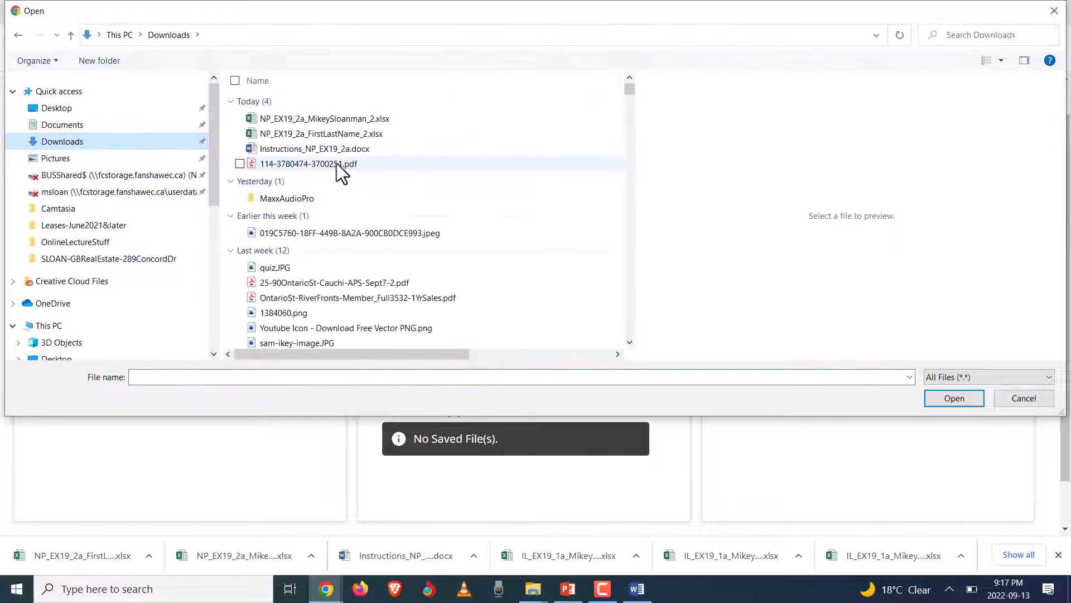
{"action": "left_click", "coordinate": [471, 120]}
{"action": "left_click", "coordinate": [943, 396]}
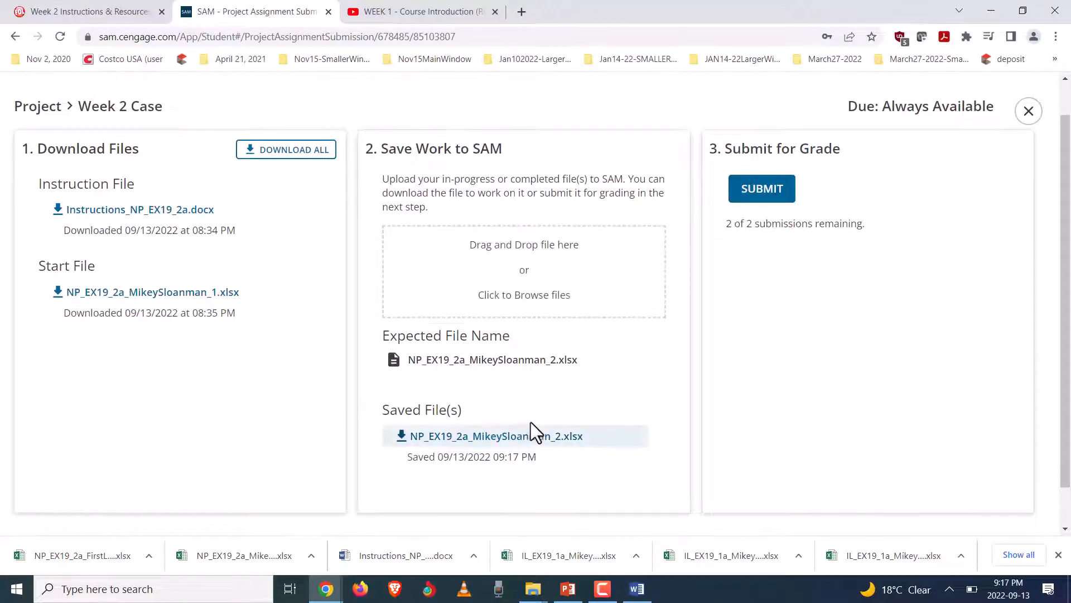
{"action": "left_click", "coordinate": [762, 198]}
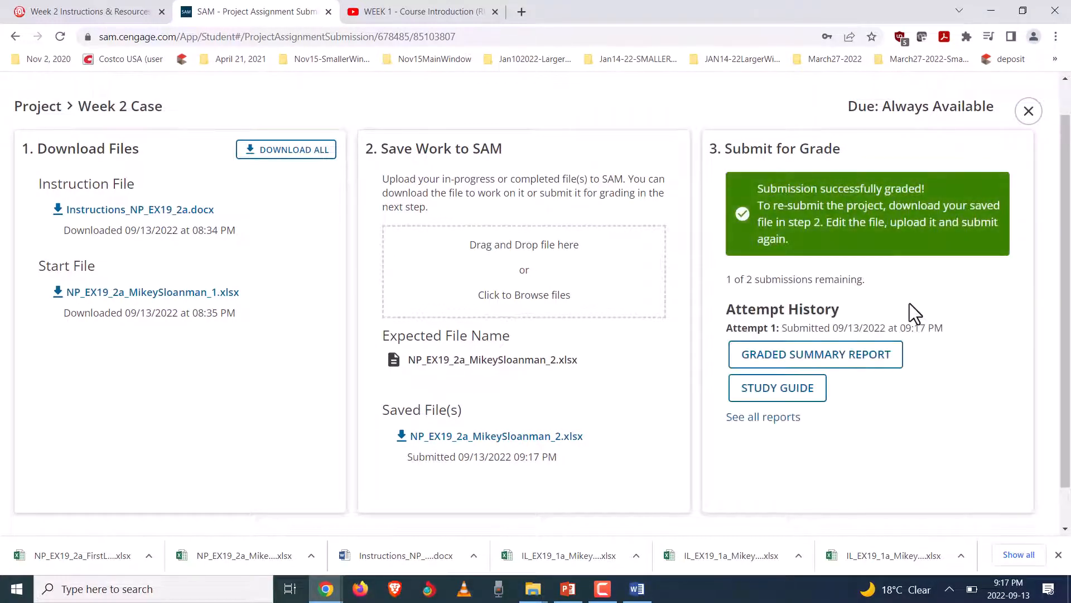
Save the graded summary report of the first attempt to the Downloads folder and open it in Excel
{"action": "left_click", "coordinate": [825, 357]}
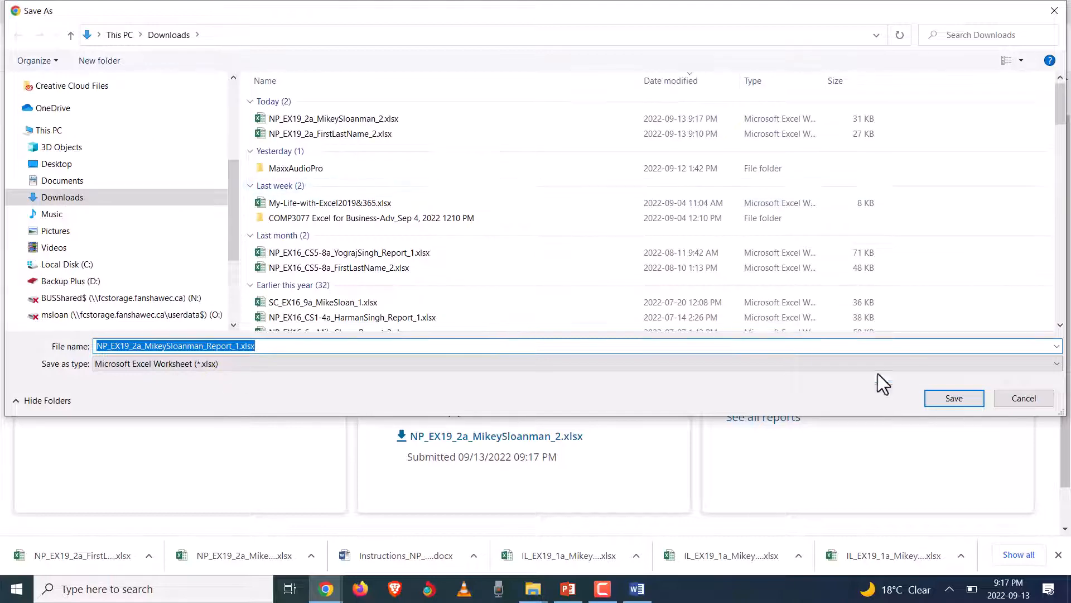
{"action": "left_click", "coordinate": [946, 398]}
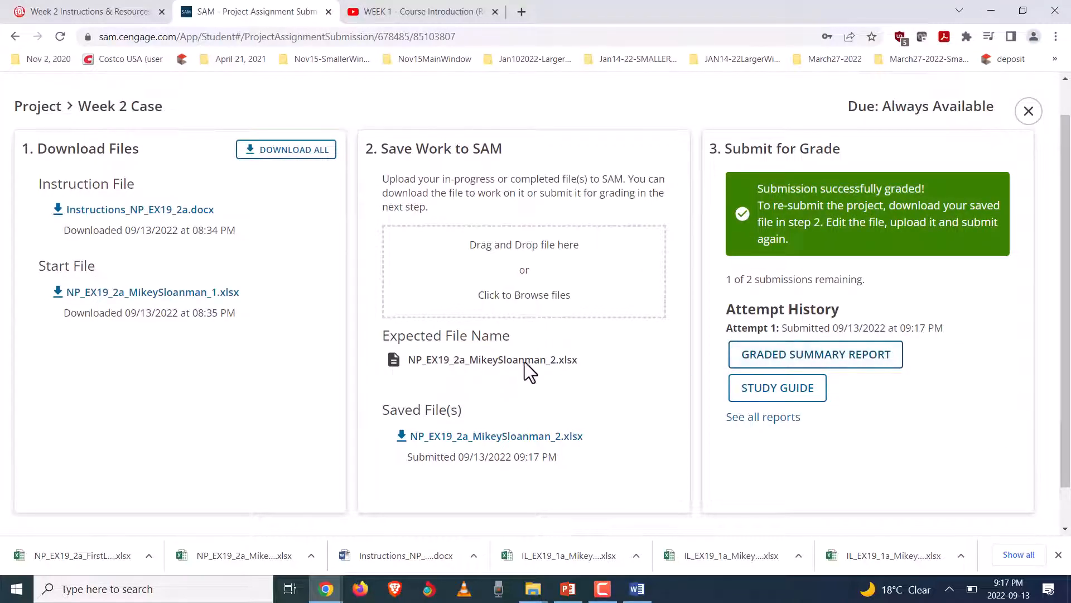
{"action": "left_click", "coordinate": [148, 554]}
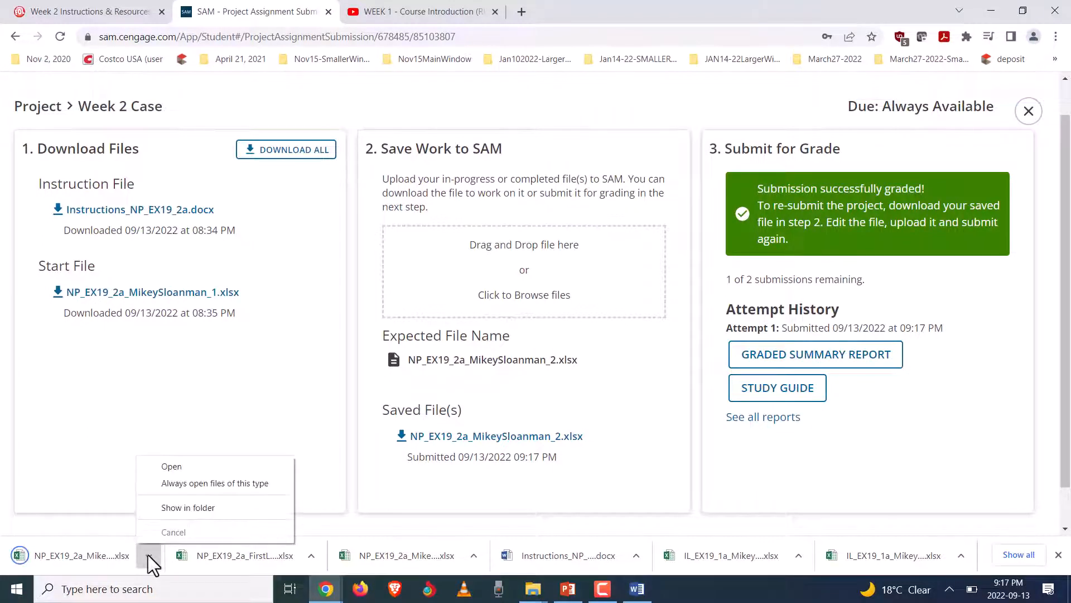
{"action": "left_click", "coordinate": [161, 469]}
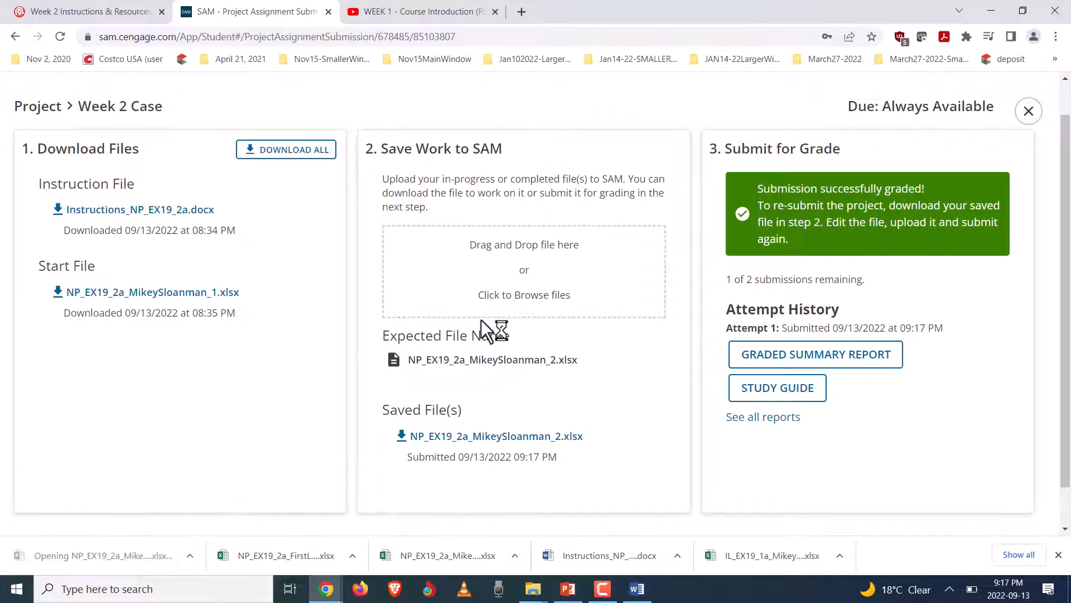
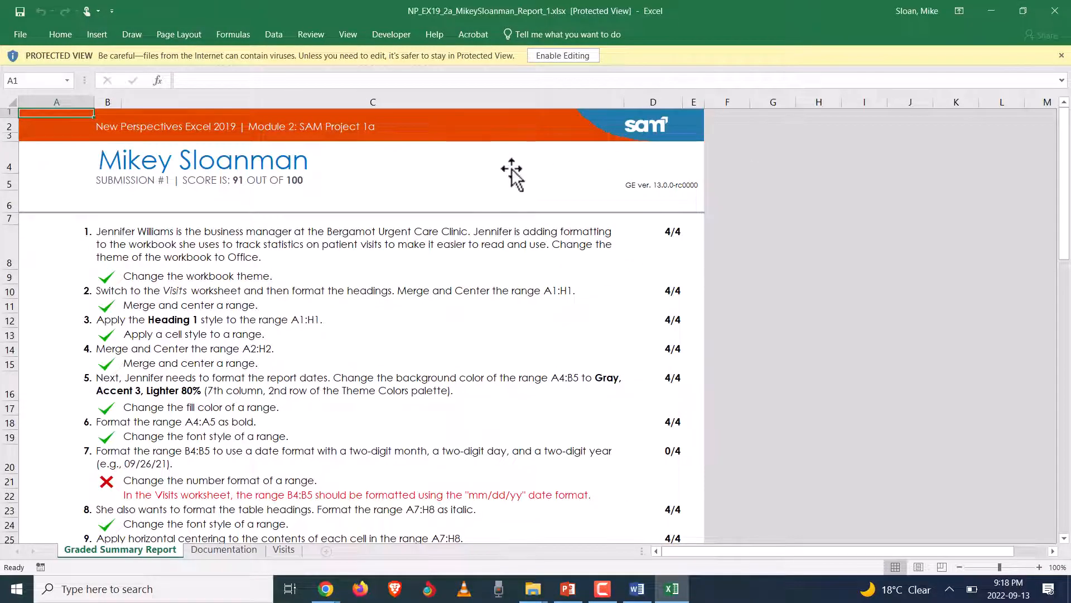
Review all 23 instructions in the graded summary report, examining the marks and the feedback for the date format and margins items
{"action": "scroll", "coordinate": [268, 276], "scroll_direction": "down", "scroll_amount": 8}
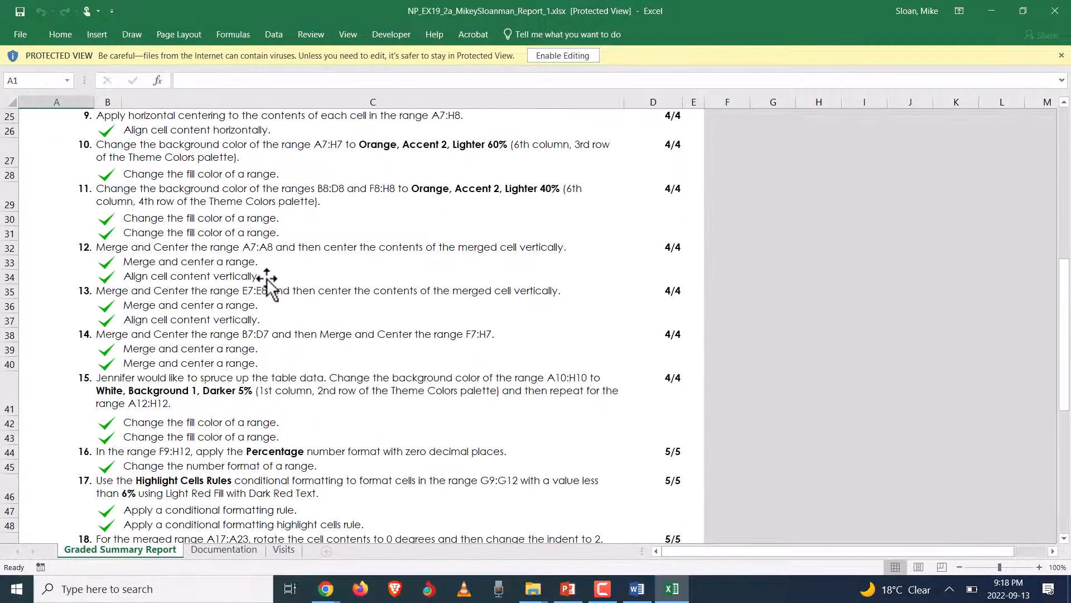
{"action": "scroll", "coordinate": [268, 279], "scroll_direction": "down", "scroll_amount": 7}
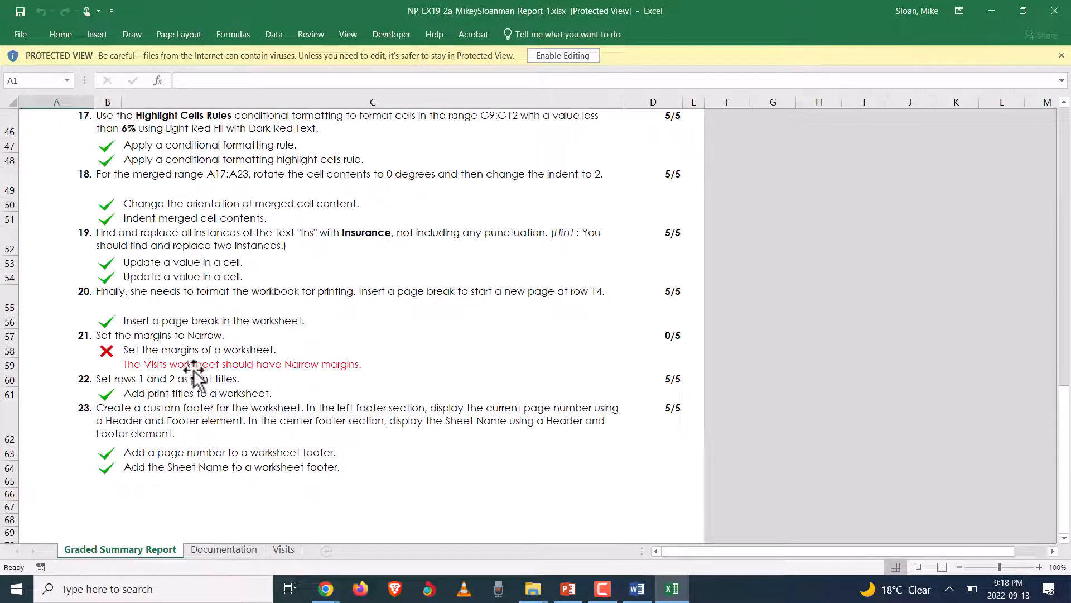
{"action": "left_click", "coordinate": [195, 369]}
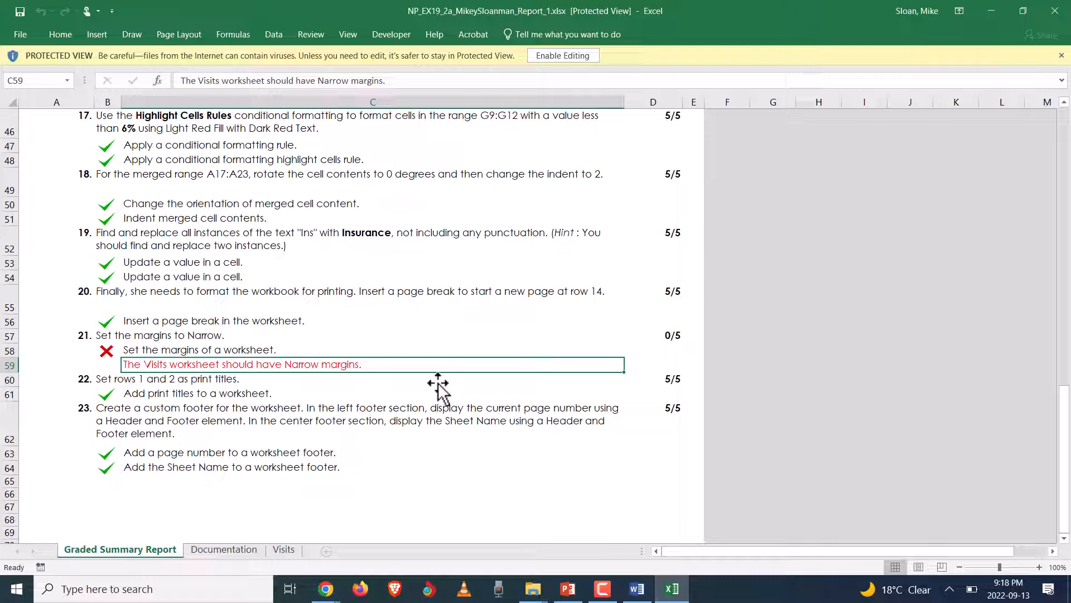
{"action": "scroll", "coordinate": [438, 388], "scroll_direction": "up", "scroll_amount": 12}
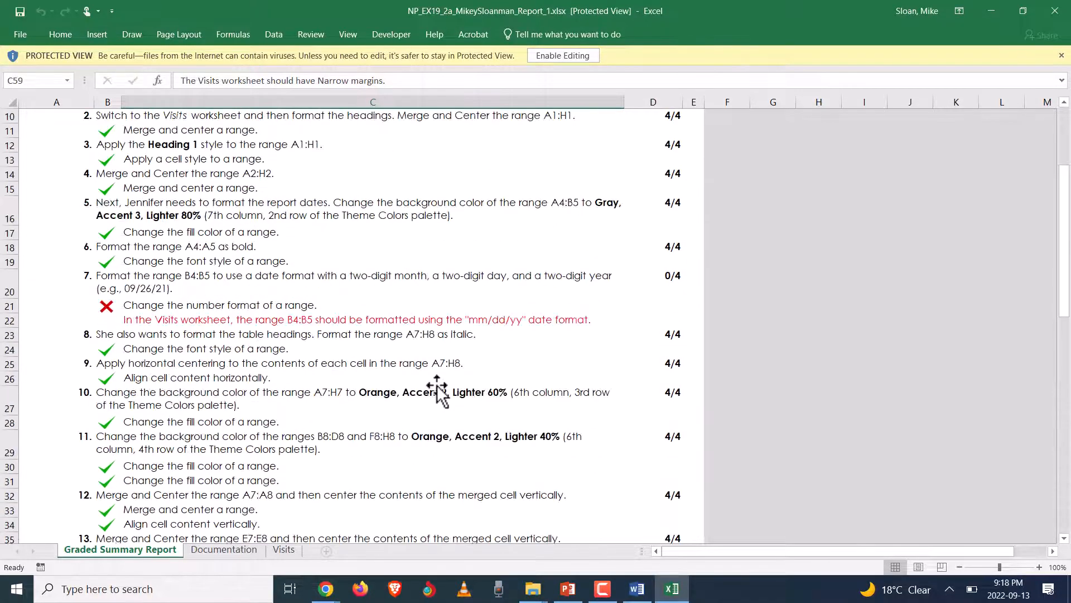
{"action": "left_click", "coordinate": [307, 320]}
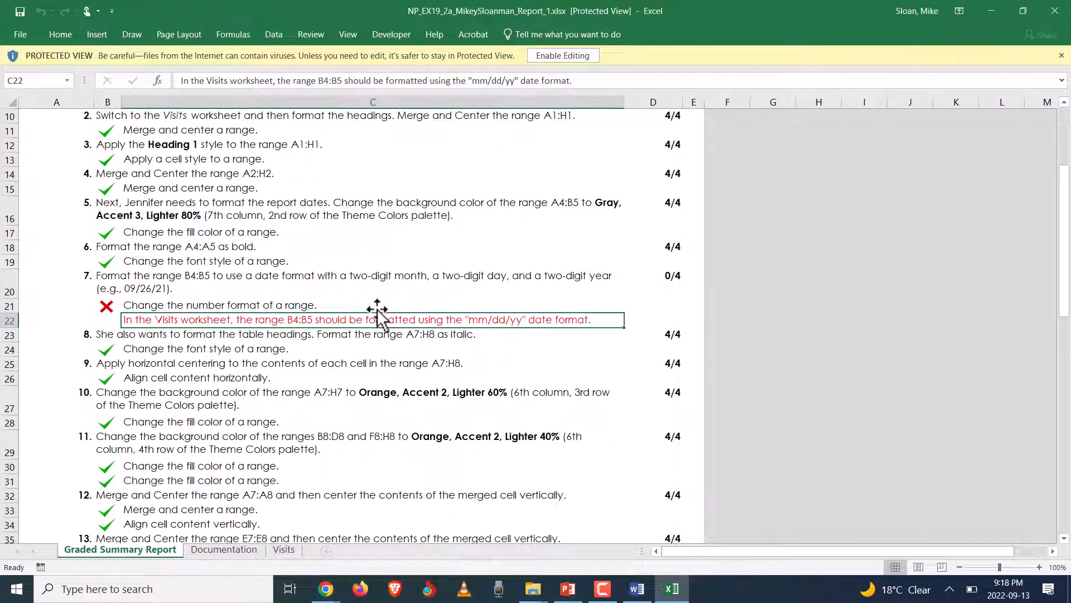
{"action": "scroll", "coordinate": [379, 312], "scroll_direction": "up", "scroll_amount": 3}
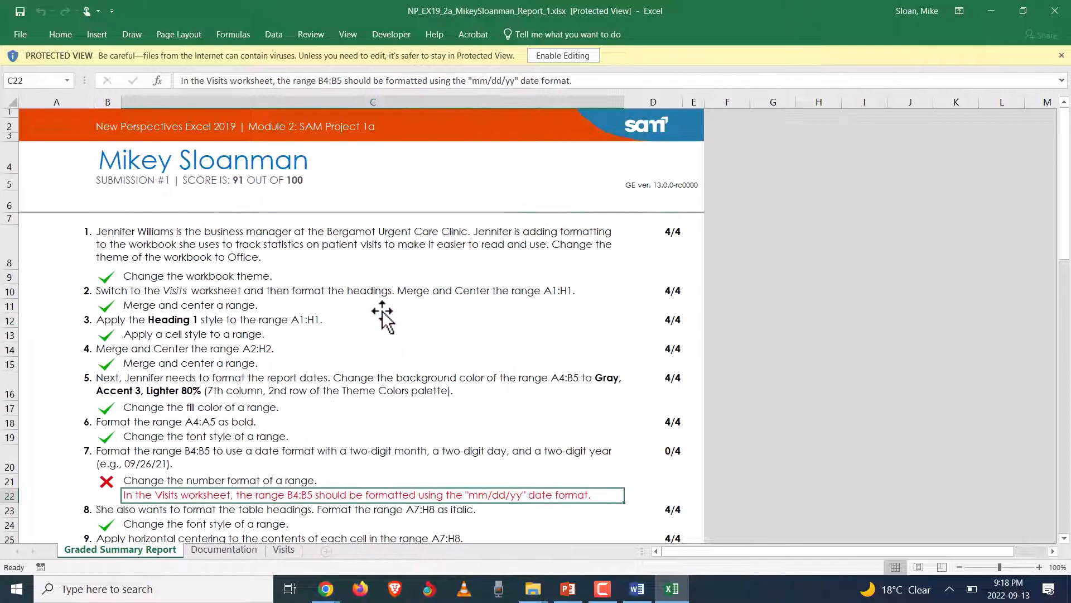
{"action": "scroll", "coordinate": [383, 318], "scroll_direction": "down", "scroll_amount": 5}
{"action": "scroll", "coordinate": [390, 329], "scroll_direction": "down", "scroll_amount": 2}
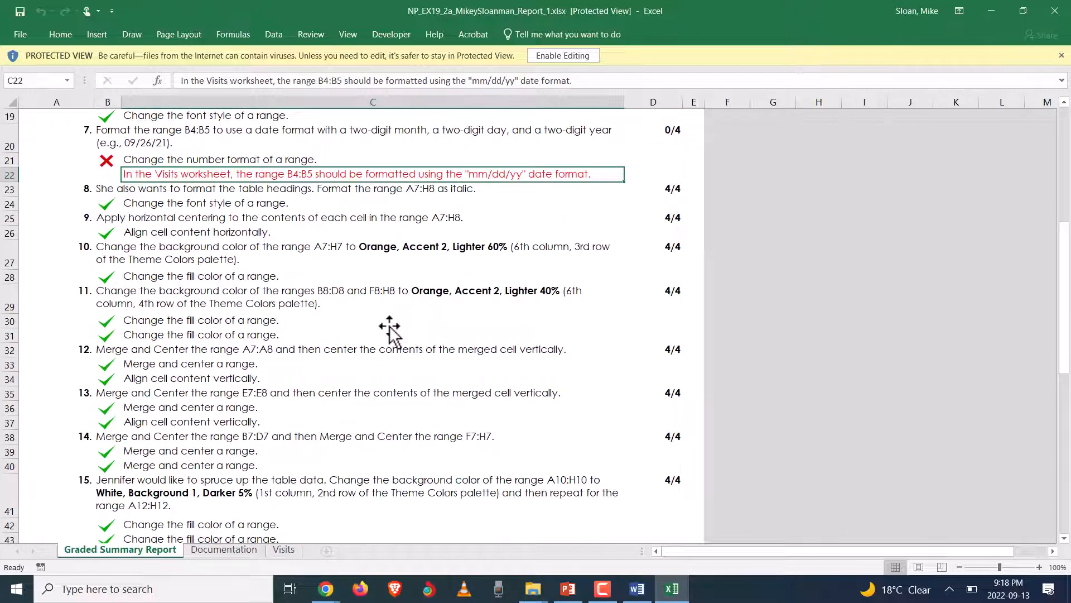
{"action": "scroll", "coordinate": [389, 331], "scroll_direction": "up", "scroll_amount": 4}
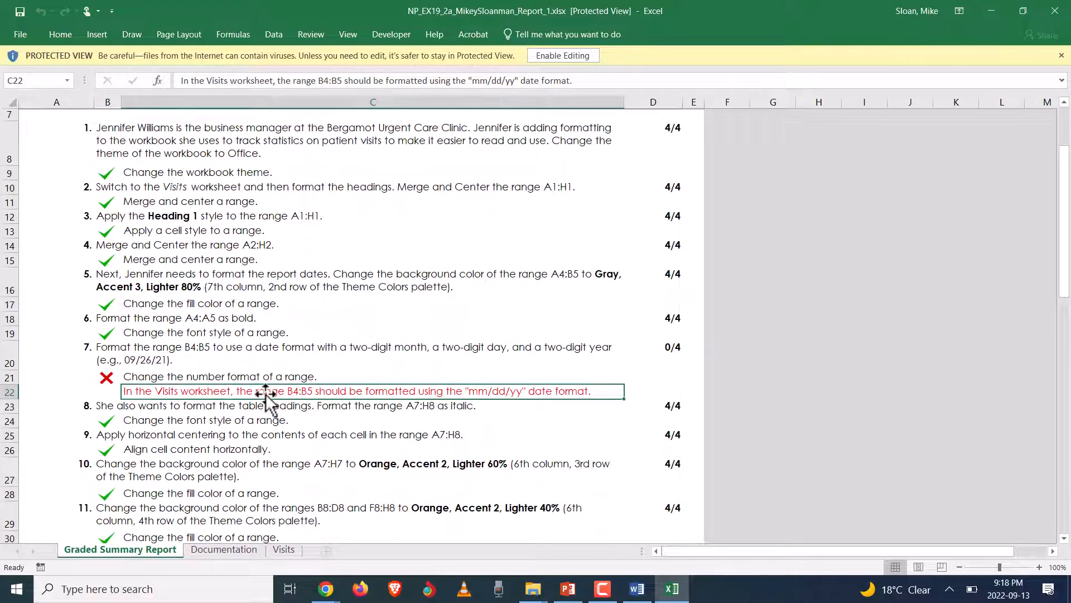
{"action": "scroll", "coordinate": [268, 397], "scroll_direction": "down", "scroll_amount": 11}
{"action": "left_click", "coordinate": [190, 481]}
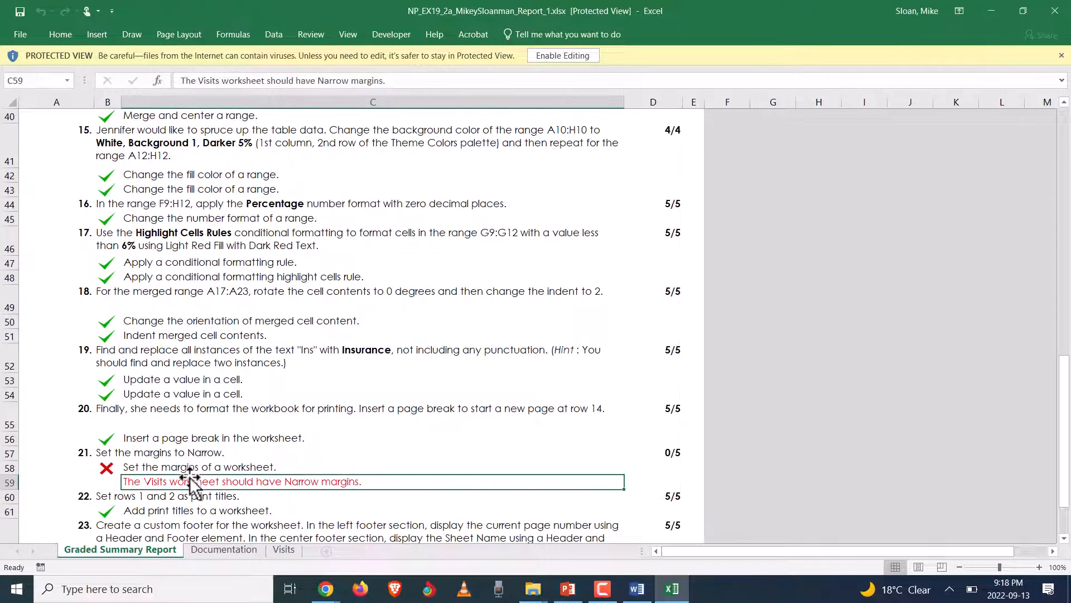
{"action": "scroll", "coordinate": [342, 400], "scroll_direction": "down", "scroll_amount": 5}
{"action": "scroll", "coordinate": [242, 374], "scroll_direction": "up", "scroll_amount": 10}
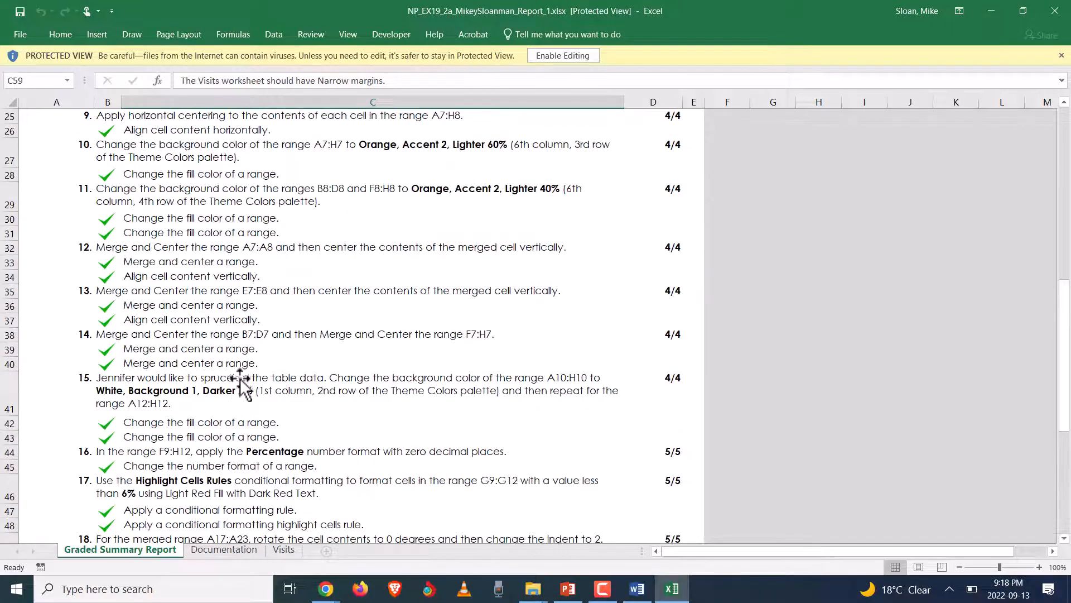
{"action": "scroll", "coordinate": [242, 379], "scroll_direction": "up", "scroll_amount": 8}
{"action": "scroll", "coordinate": [246, 383], "scroll_direction": "down", "scroll_amount": 12}
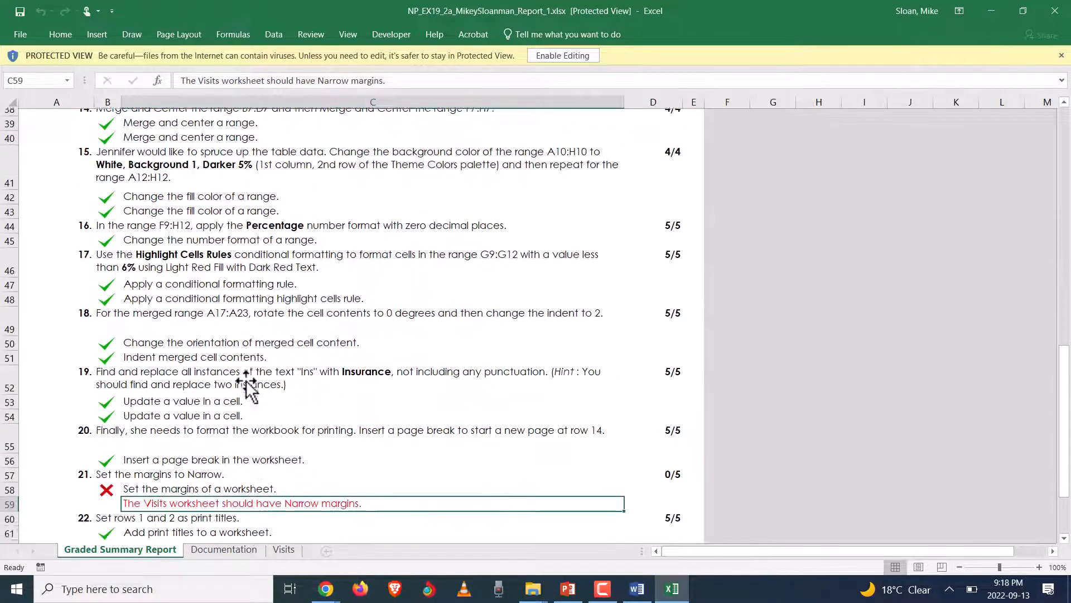
Read through to instruction 23 of the first graded summary report, enable editing on it and close it
{"action": "scroll", "coordinate": [246, 385], "scroll_direction": "down", "scroll_amount": 2}
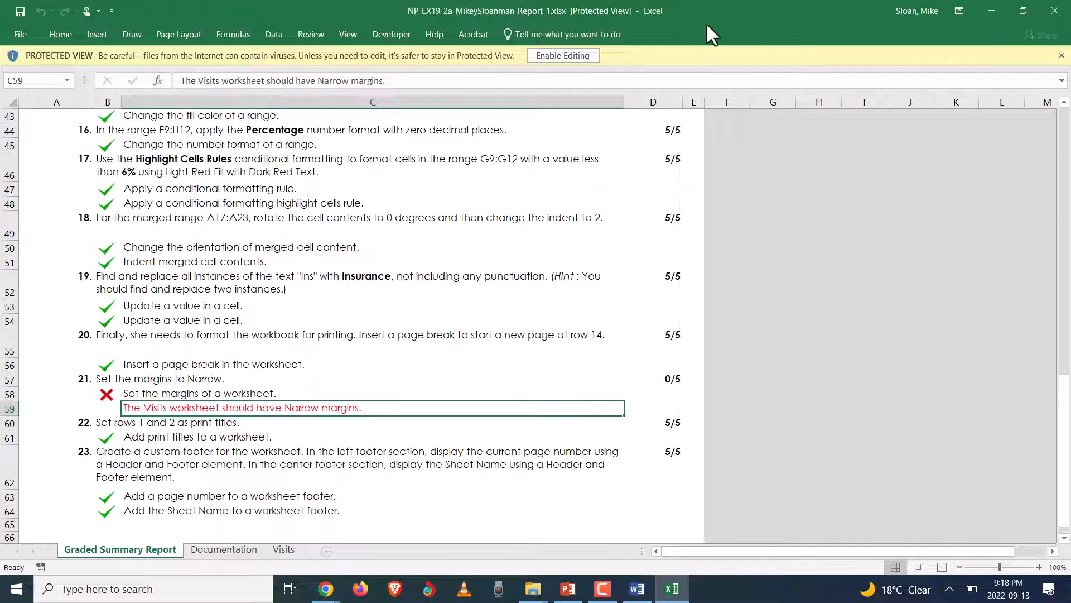
{"action": "left_click", "coordinate": [567, 56]}
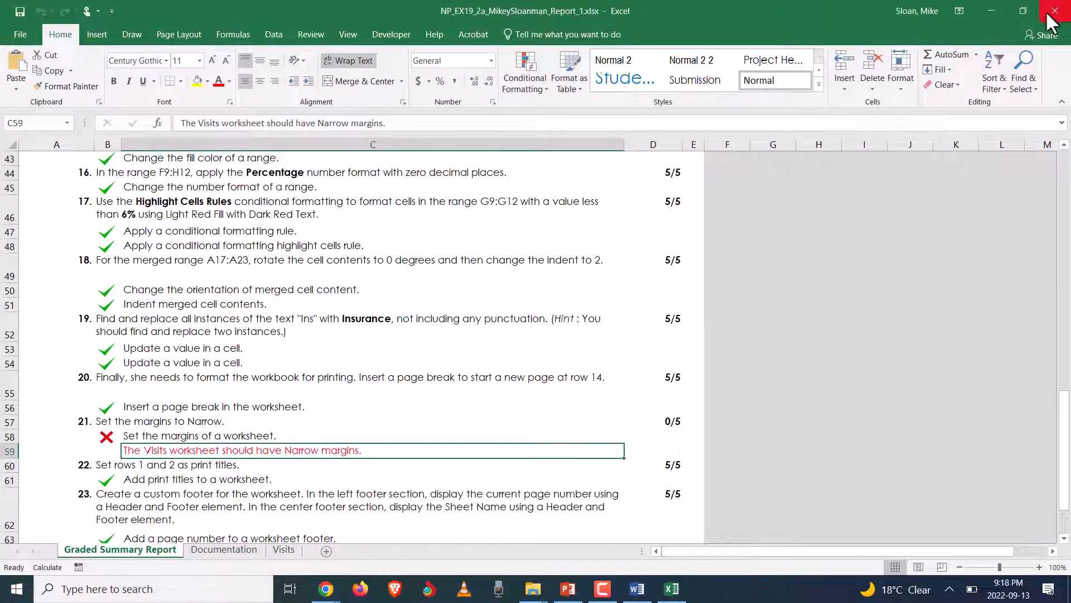
{"action": "left_click", "coordinate": [1049, 14]}
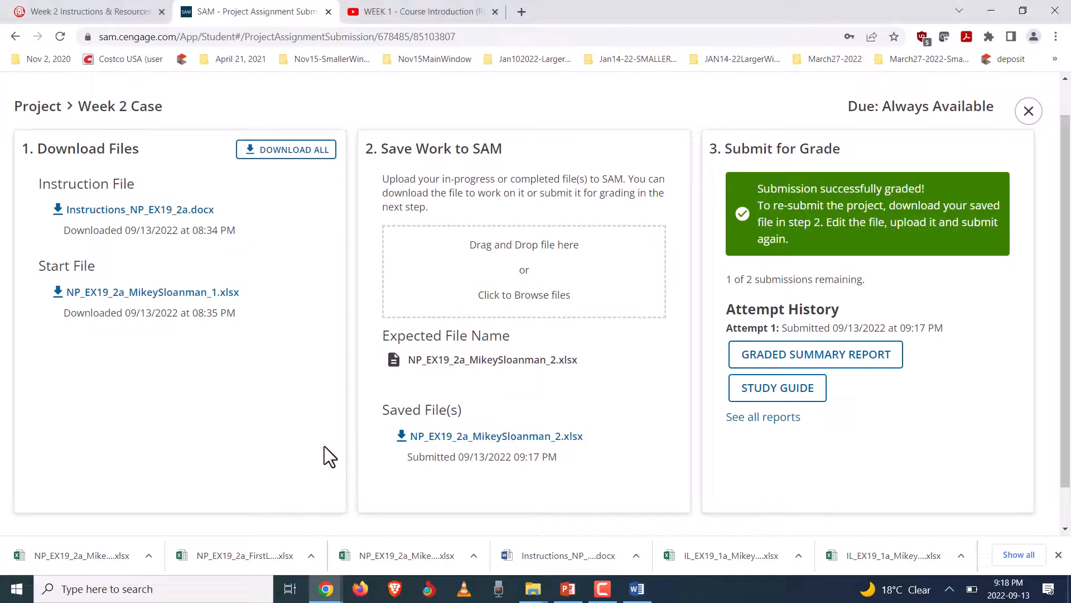
Switch to the Downloads folder in File Explorer and open the completed NP_EX19_2a workbook
{"action": "right_click", "coordinate": [531, 591]}
{"action": "left_click", "coordinate": [527, 594]}
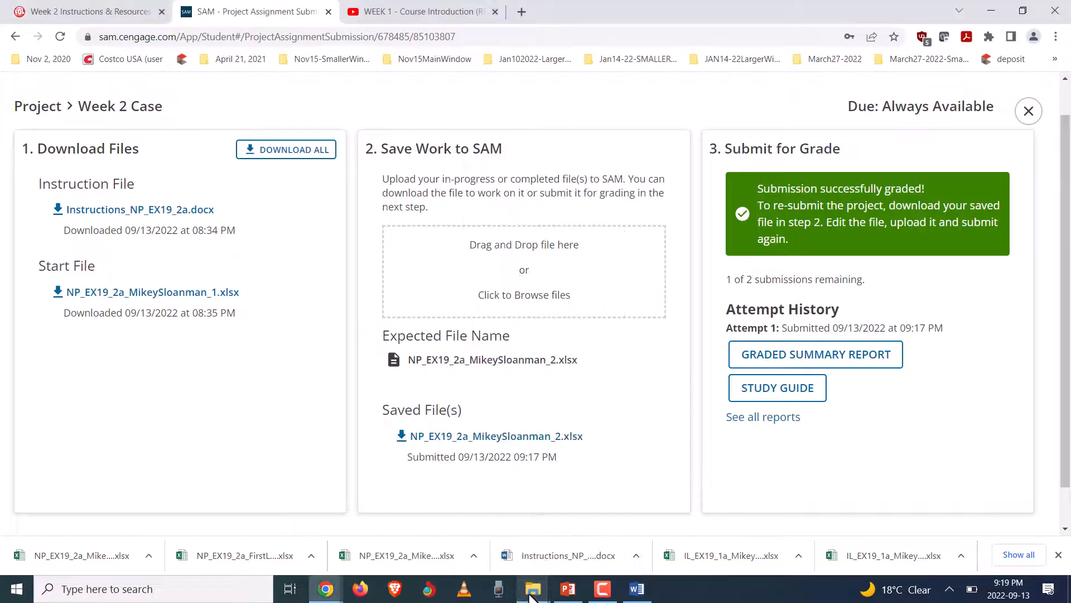
{"action": "left_click", "coordinate": [527, 593]}
{"action": "left_click", "coordinate": [499, 565]}
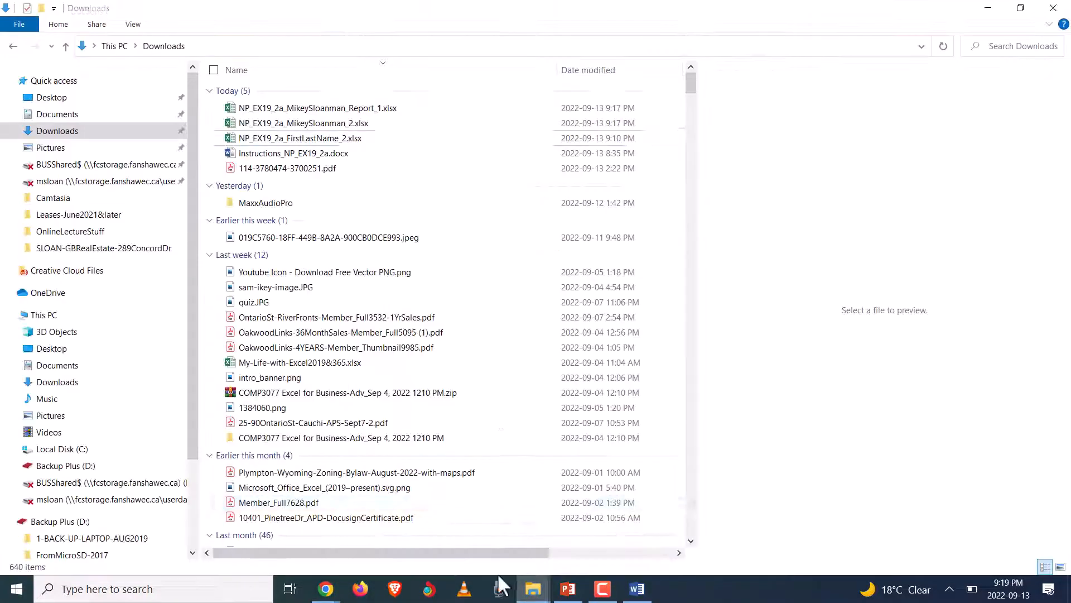
{"action": "left_click", "coordinate": [327, 129]}
{"action": "double_click", "coordinate": [329, 122]}
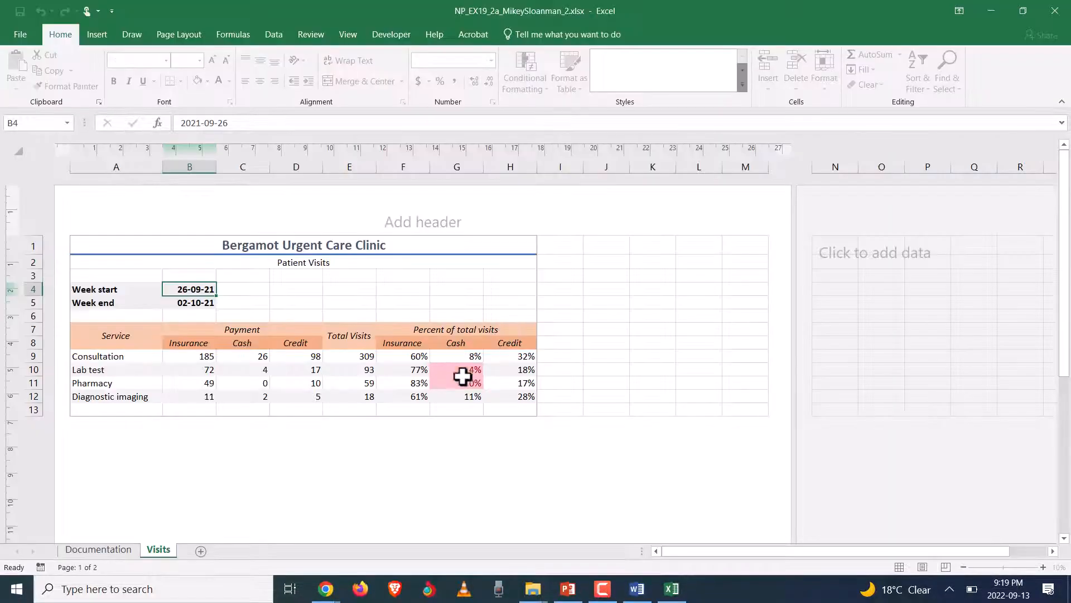
Format the week start and end dates in B4:B5 of Visits with the English (United States) locale and the 03-14-12 date type
{"action": "scroll", "coordinate": [256, 329], "scroll_direction": "down", "scroll_amount": 5}
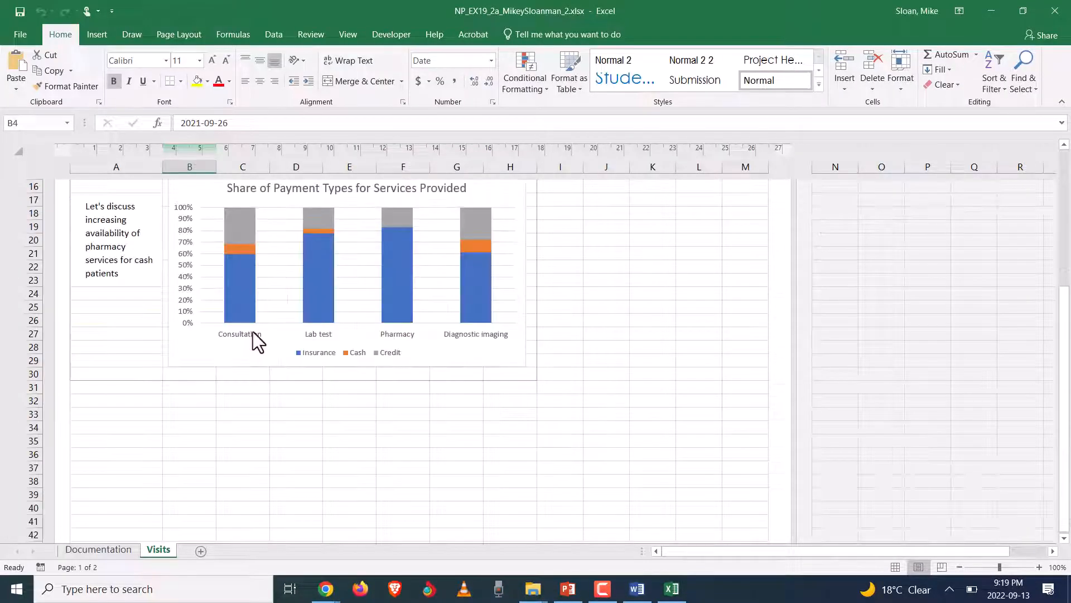
{"action": "scroll", "coordinate": [260, 343], "scroll_direction": "up", "scroll_amount": 5}
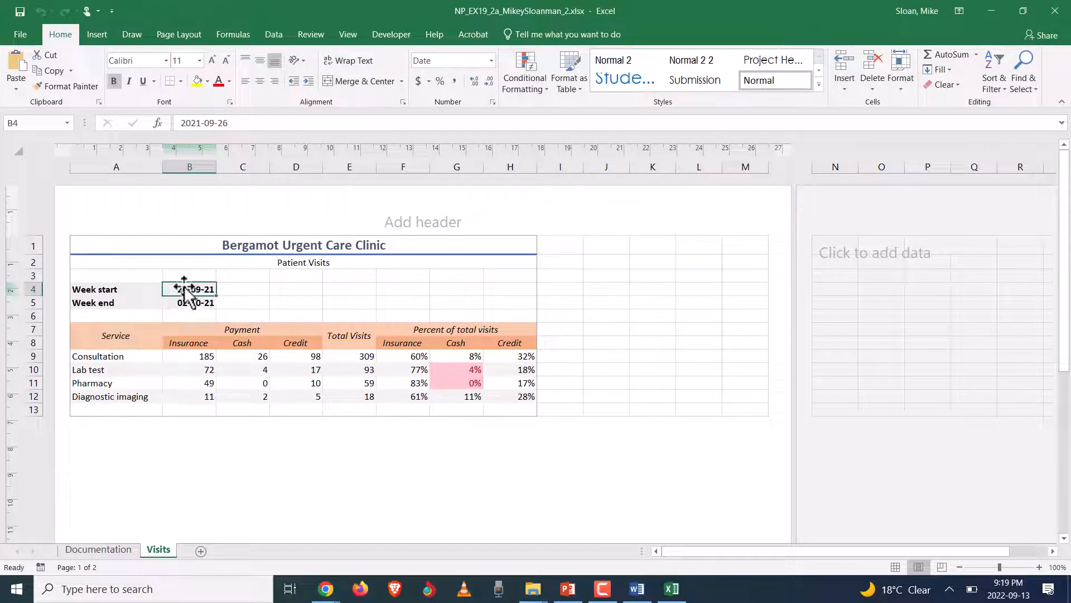
{"action": "left_click_drag", "start_coordinate": [186, 293], "coordinate": [195, 306]}
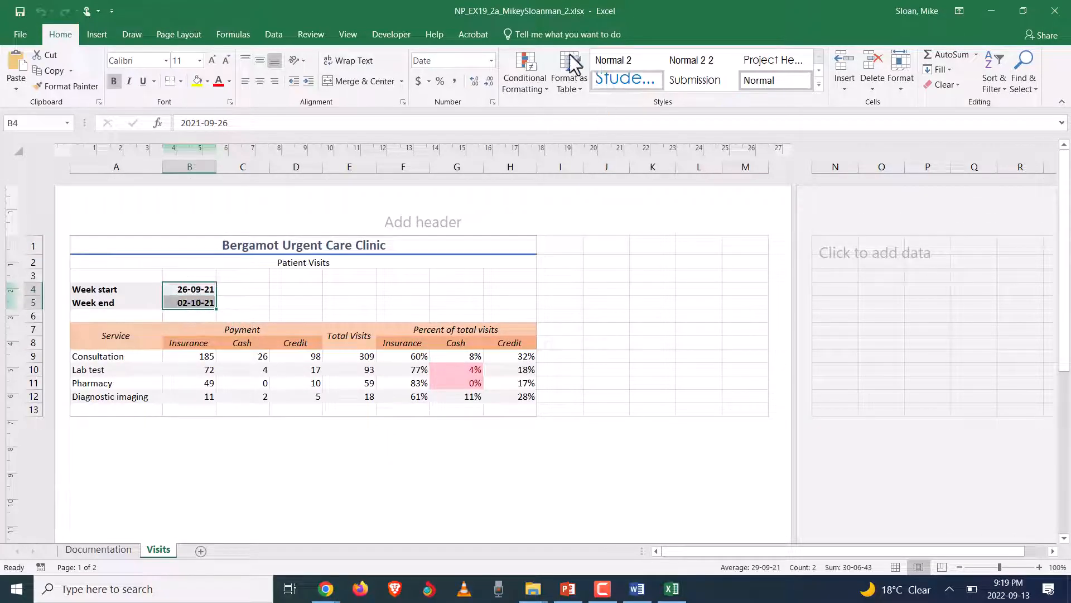
{"action": "left_click", "coordinate": [493, 102]}
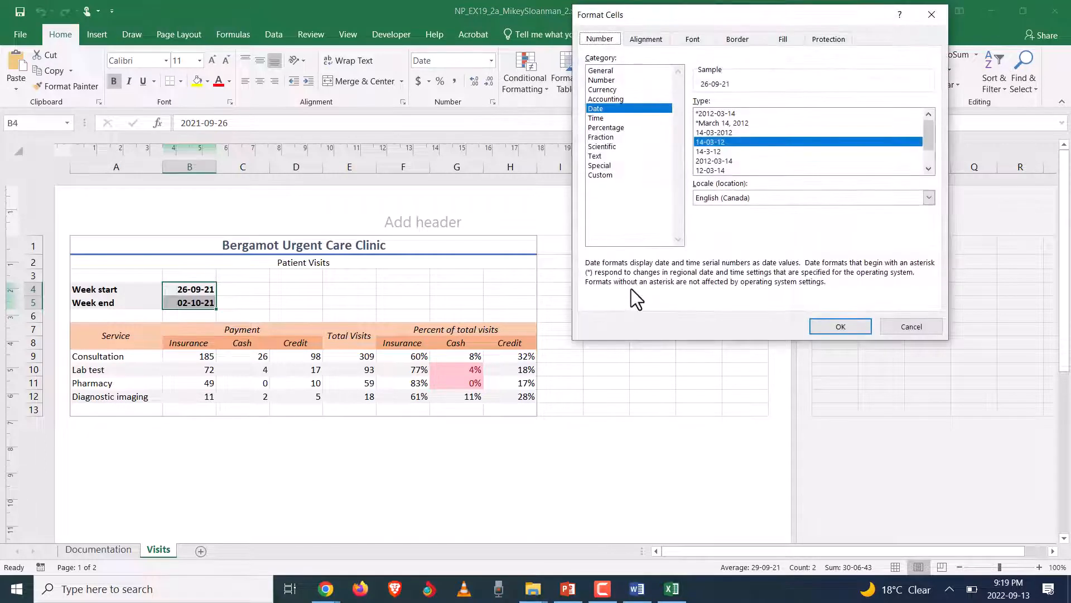
{"action": "left_click", "coordinate": [742, 198]}
{"action": "scroll", "coordinate": [735, 252], "scroll_direction": "down", "scroll_amount": 2}
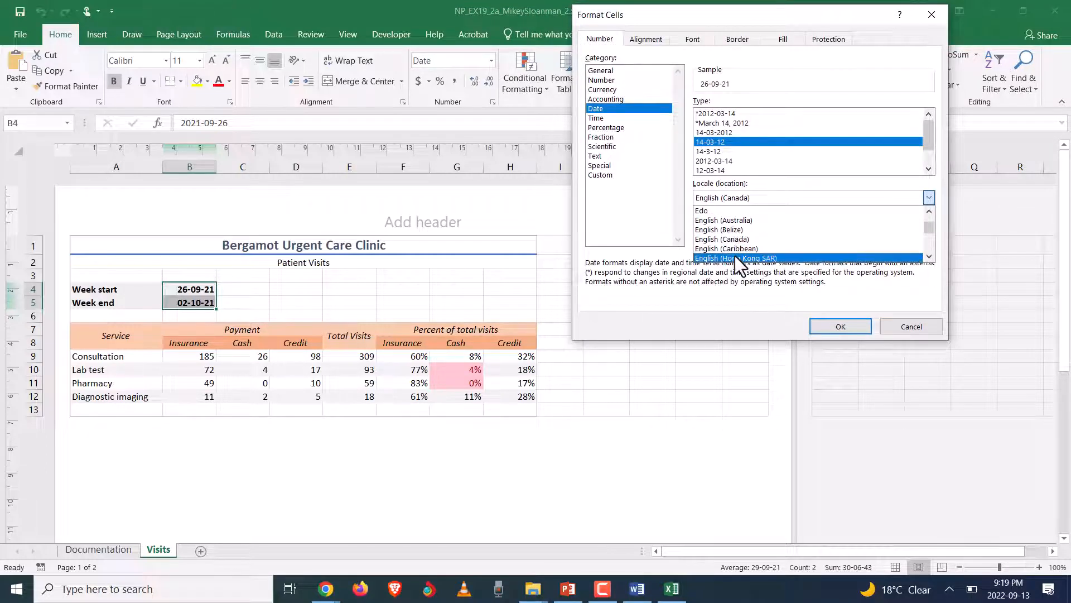
{"action": "scroll", "coordinate": [734, 256], "scroll_direction": "down", "scroll_amount": 7}
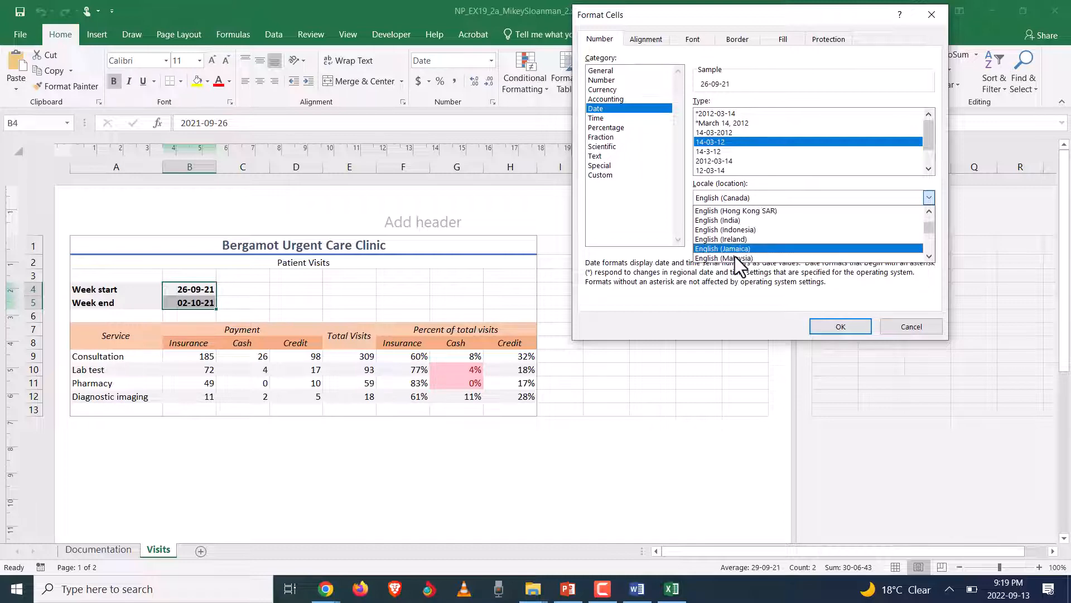
{"action": "scroll", "coordinate": [736, 256], "scroll_direction": "down", "scroll_amount": 5}
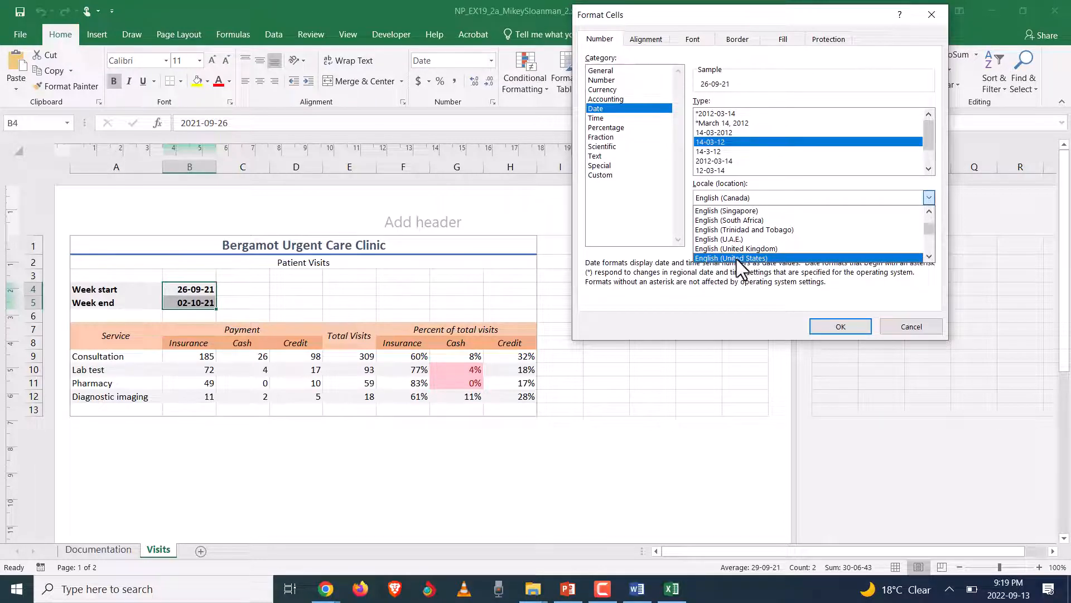
{"action": "left_click", "coordinate": [735, 257]}
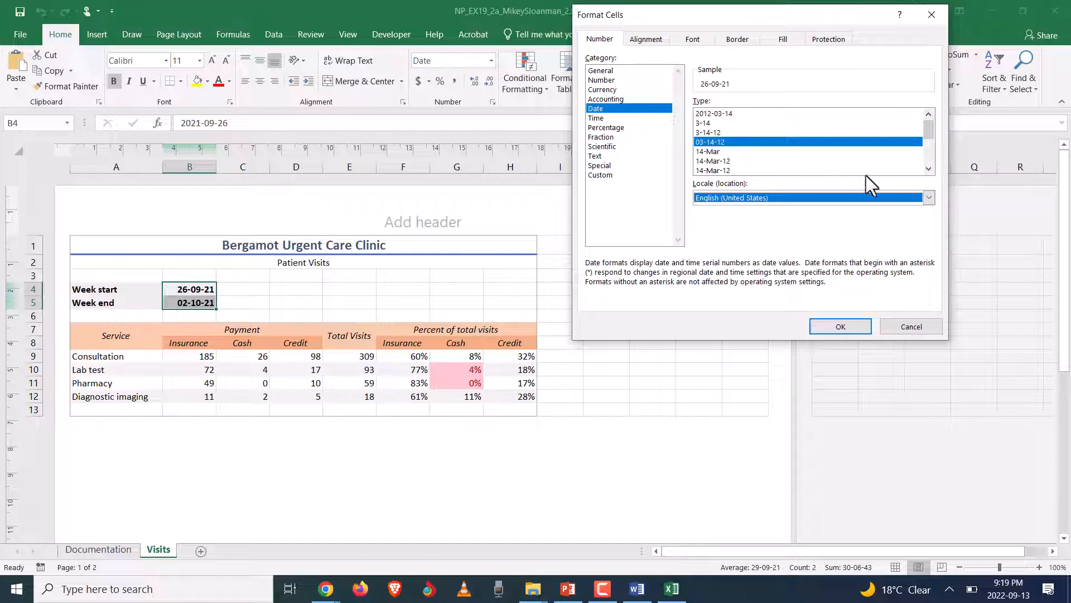
{"action": "left_click", "coordinate": [853, 326]}
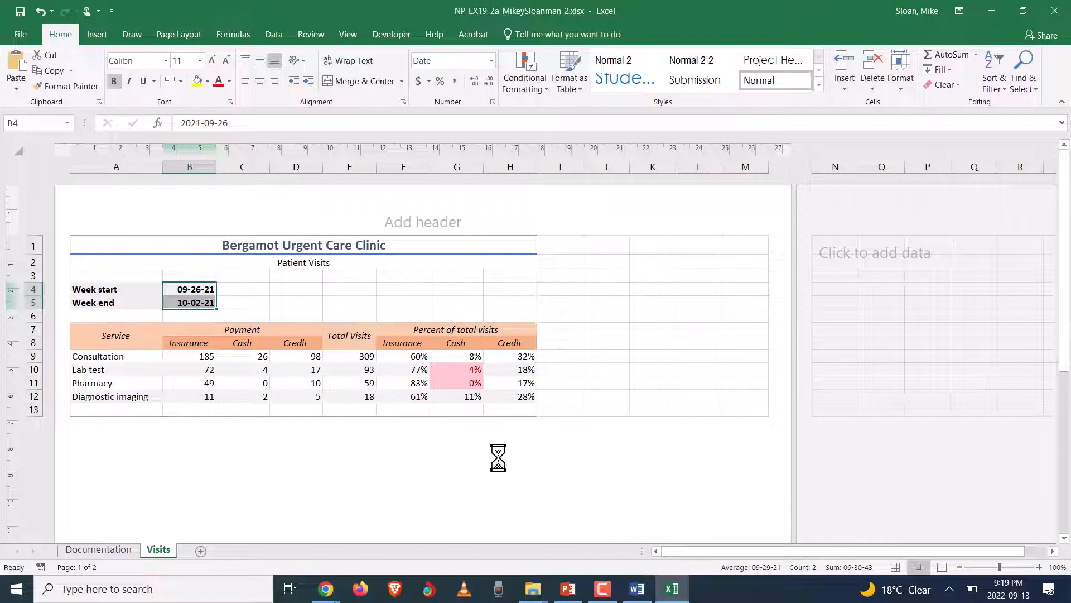
Apply the Narrow margins preset to the Visits worksheet and check which margin setting is selected
{"action": "left_click", "coordinate": [183, 37]}
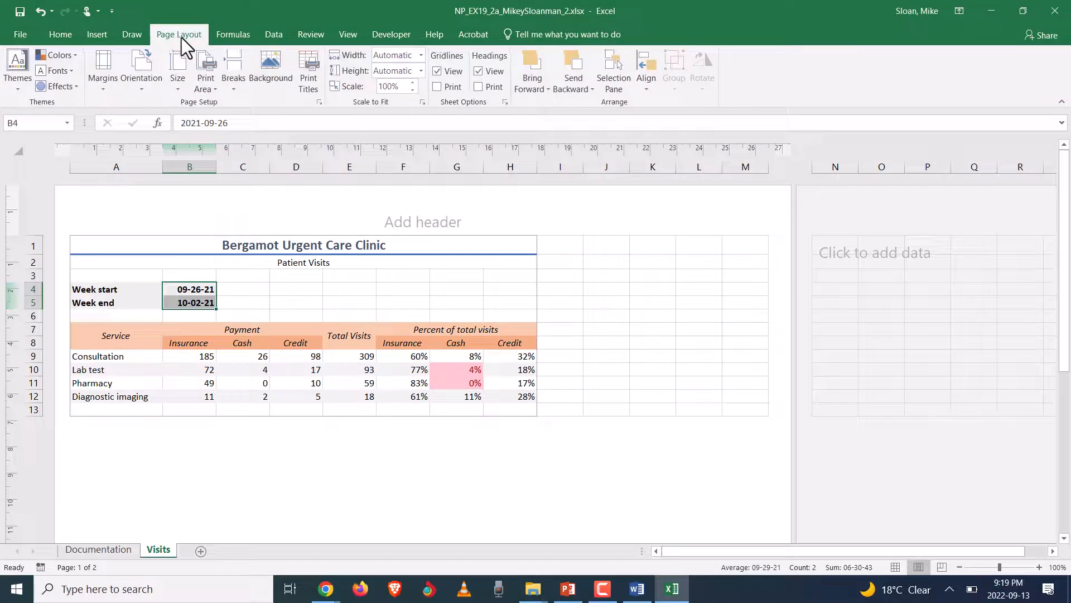
{"action": "left_click", "coordinate": [105, 79]}
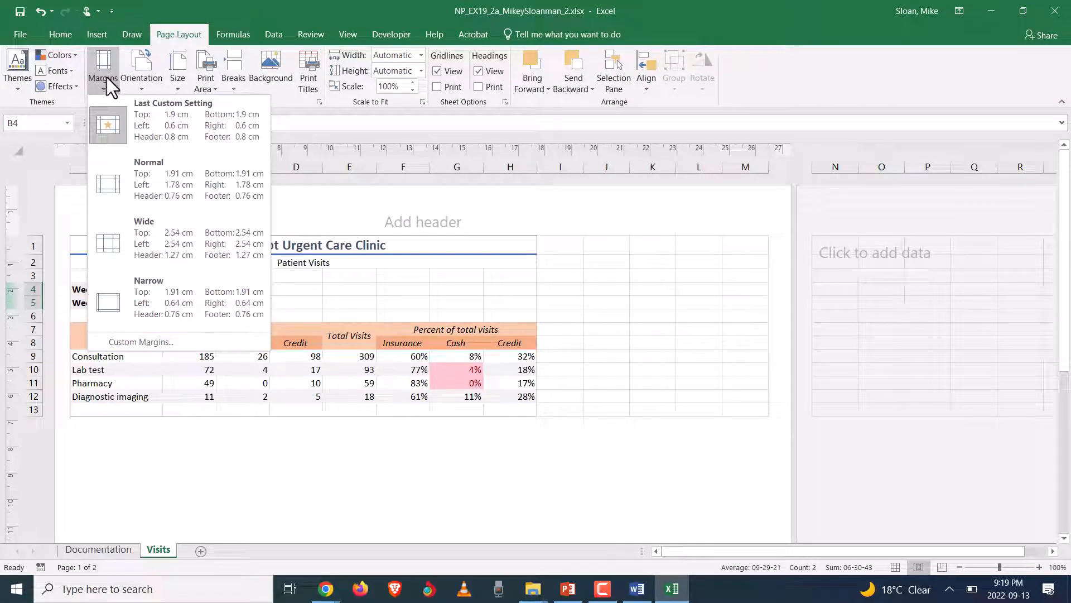
{"action": "left_click", "coordinate": [189, 306]}
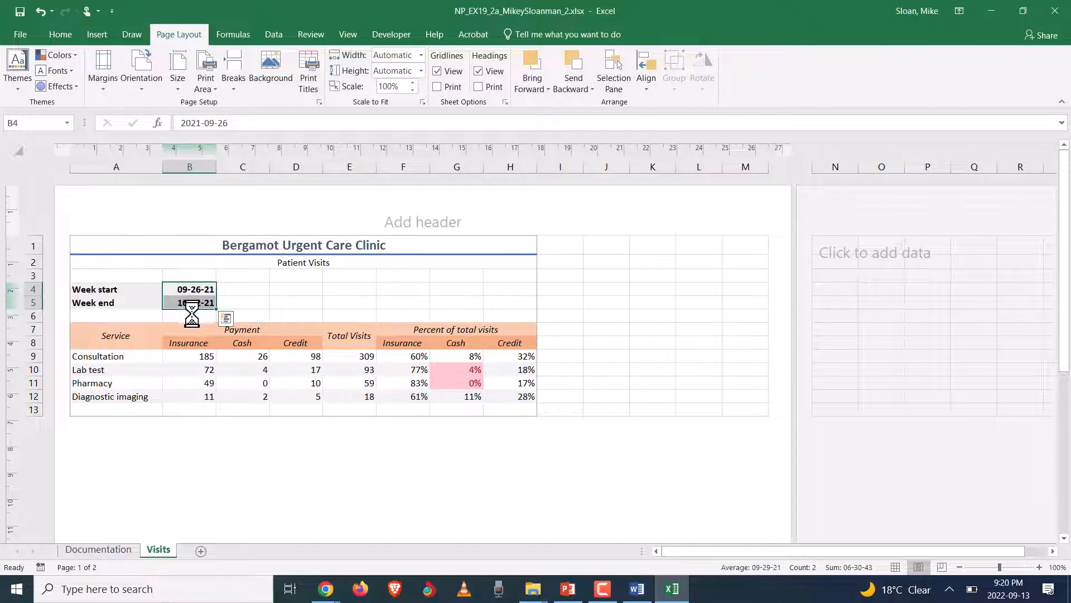
{"action": "left_click", "coordinate": [99, 78]}
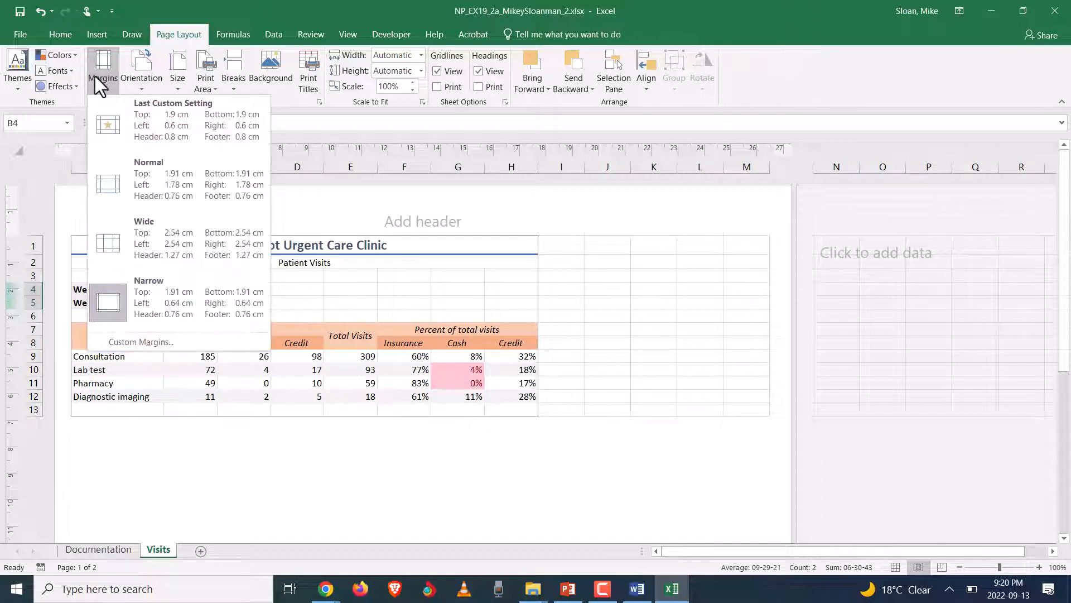
Close the workbook with its changes saved, and return to the SAM project submission page in Chrome
{"action": "left_click", "coordinate": [1054, 10]}
{"action": "left_click", "coordinate": [1055, 11]}
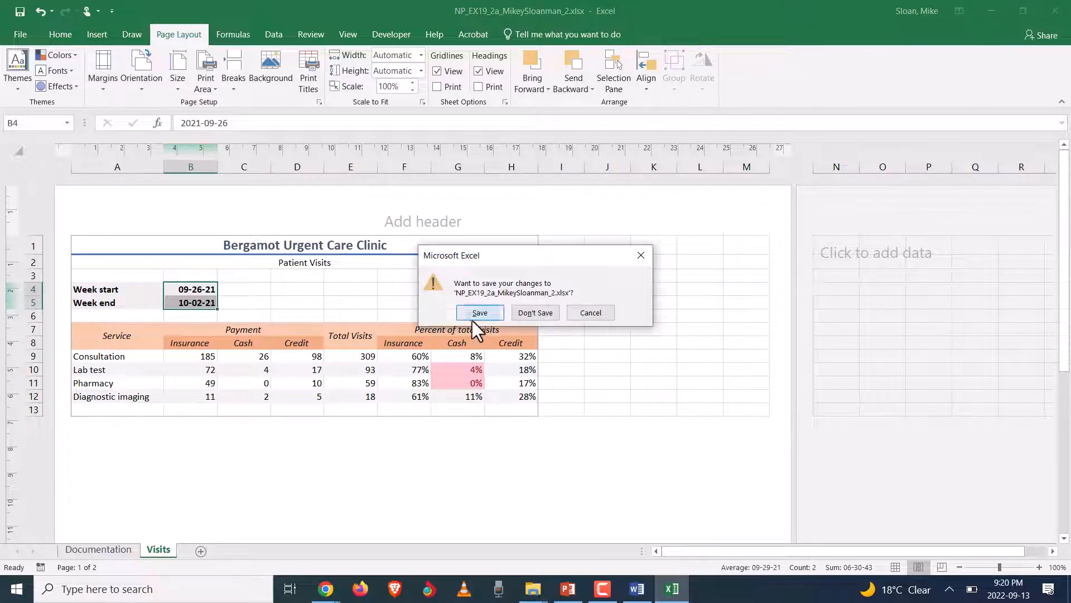
{"action": "left_click", "coordinate": [479, 313]}
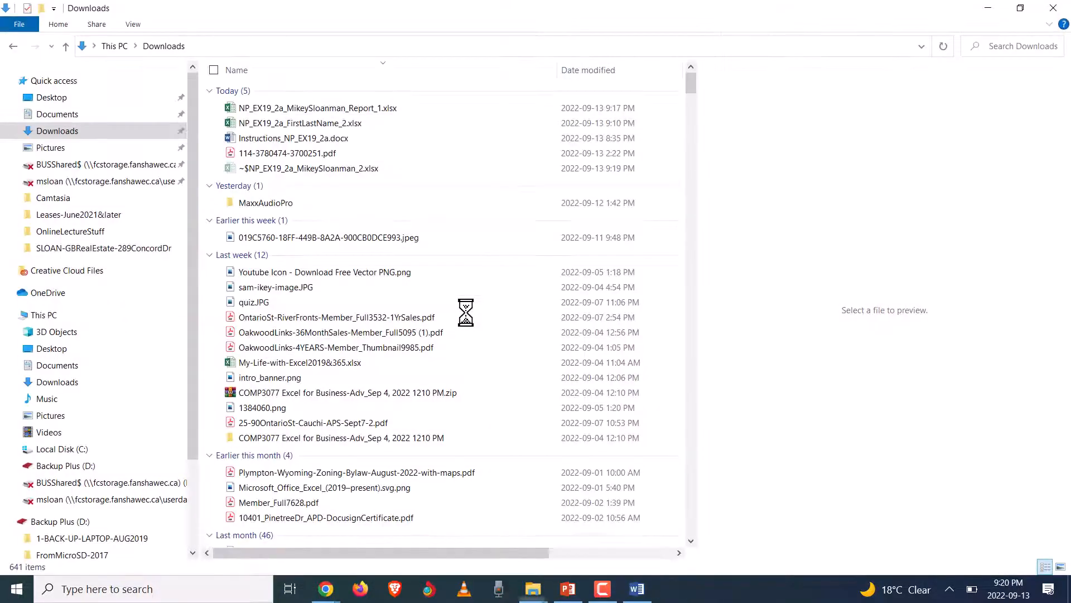
{"action": "left_click", "coordinate": [976, 7]}
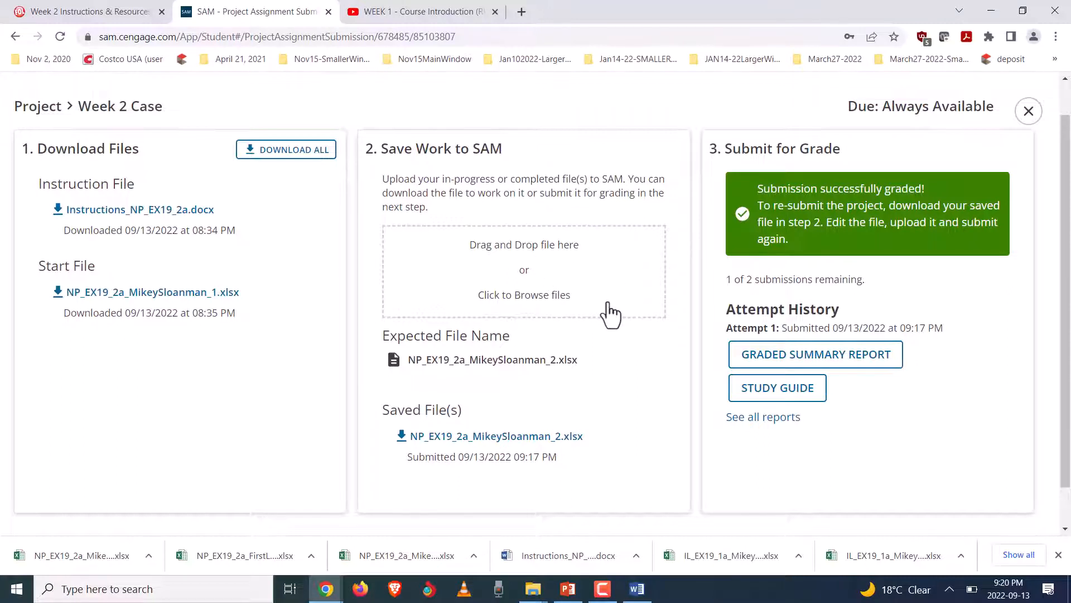
Upload the corrected NP_EX19_2a workbook from the Downloads folder to the Week 2 Case project and submit it for grading again
{"action": "left_click", "coordinate": [561, 270]}
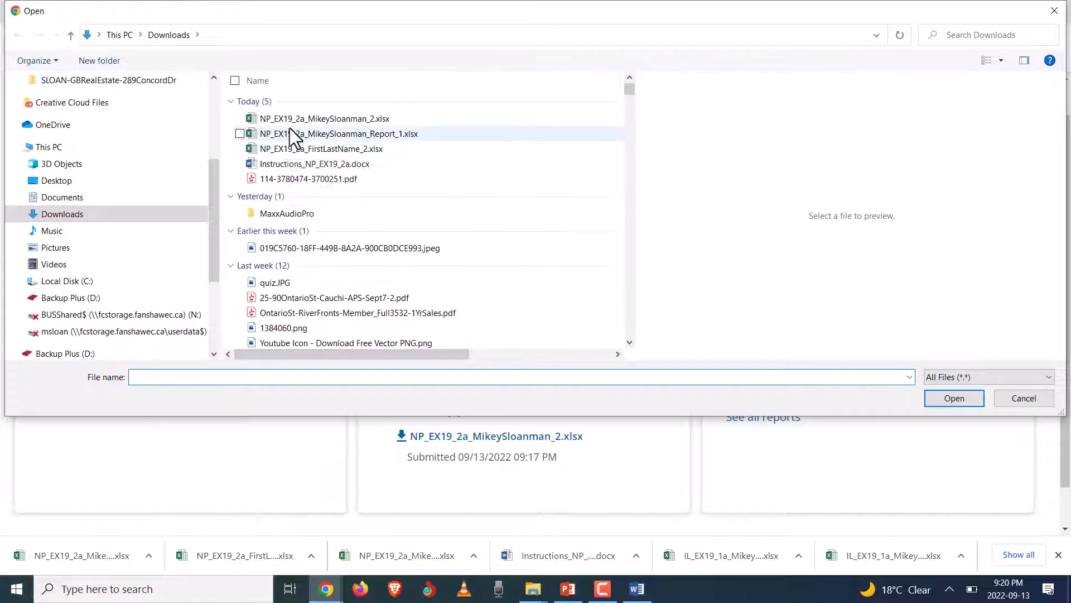
{"action": "left_click", "coordinate": [290, 130]}
{"action": "left_click", "coordinate": [293, 118]}
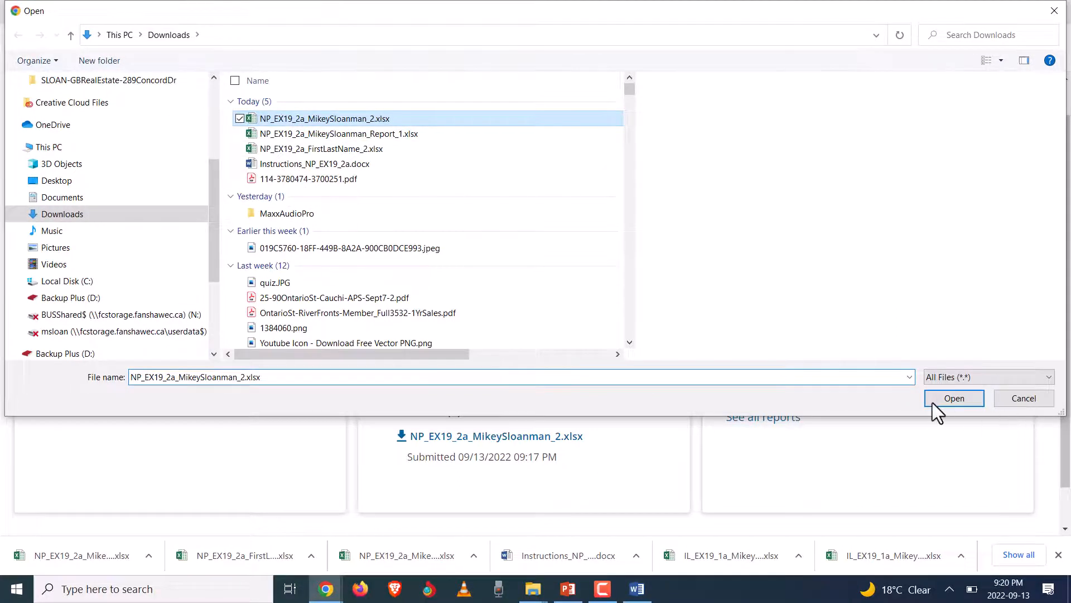
{"action": "left_click", "coordinate": [953, 398]}
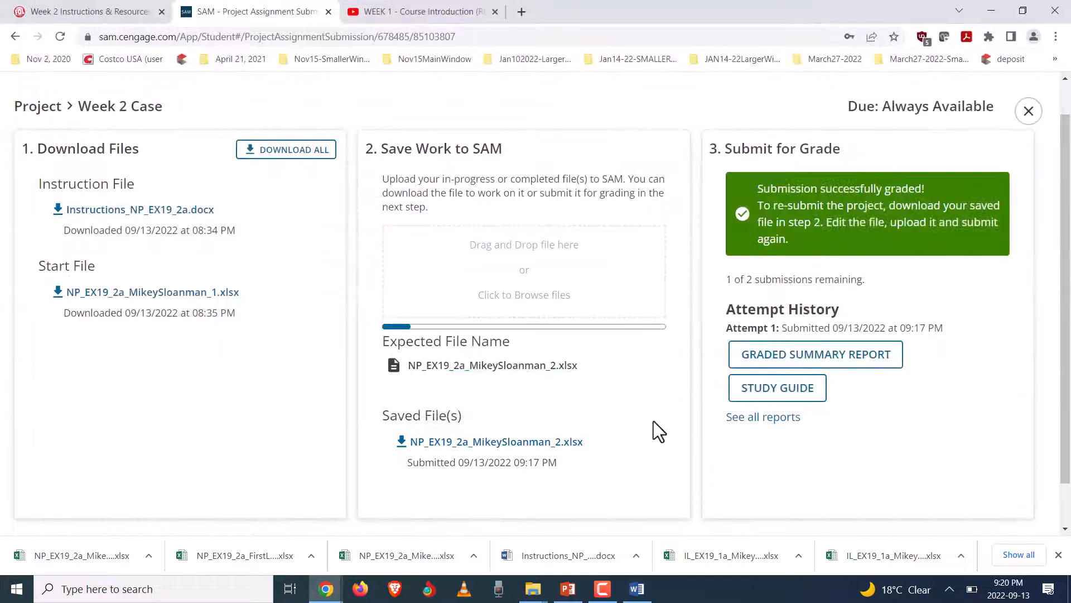
{"action": "left_click", "coordinate": [763, 193]}
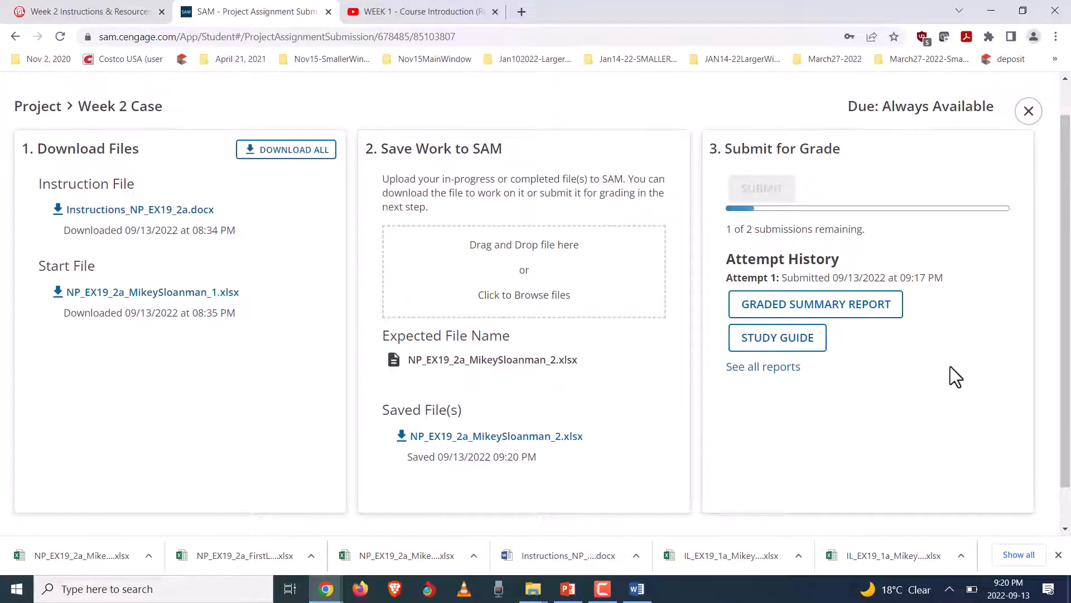
Save the graded summary report of the second attempt to the Downloads folder and open it in Excel
{"action": "left_click", "coordinate": [802, 322]}
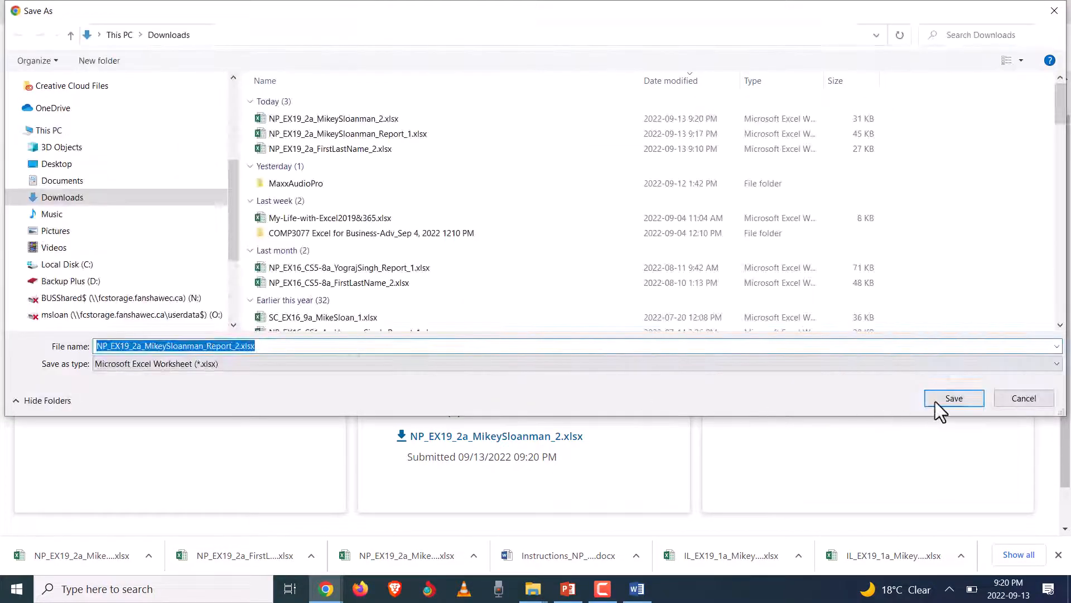
{"action": "left_click", "coordinate": [948, 399]}
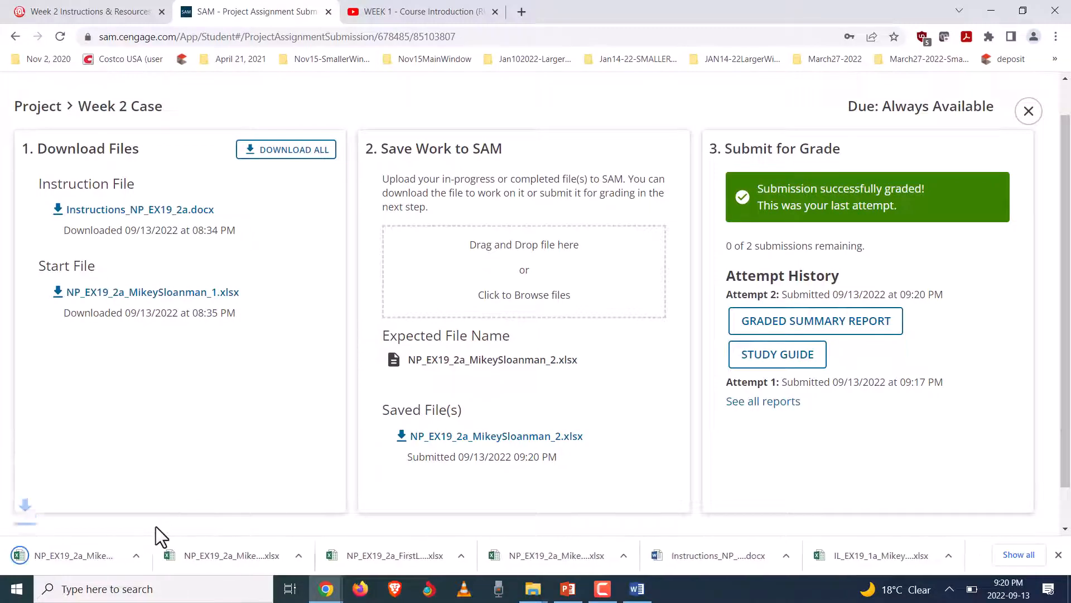
{"action": "left_click", "coordinate": [116, 555]}
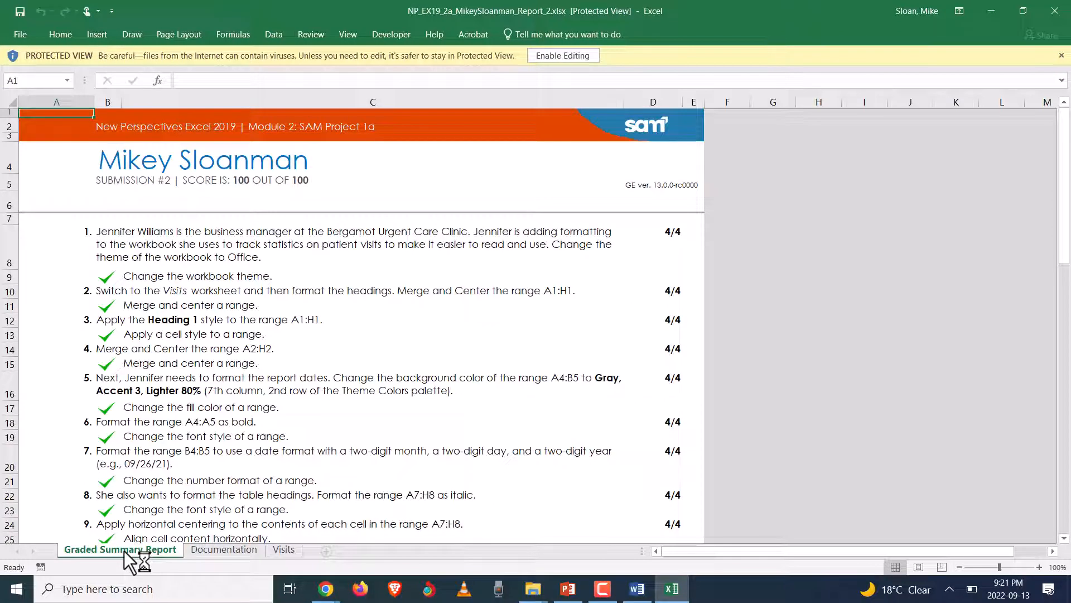
Examine the overall score and the marks for all 23 instructions in the second graded summary report
{"action": "left_click", "coordinate": [612, 593]}
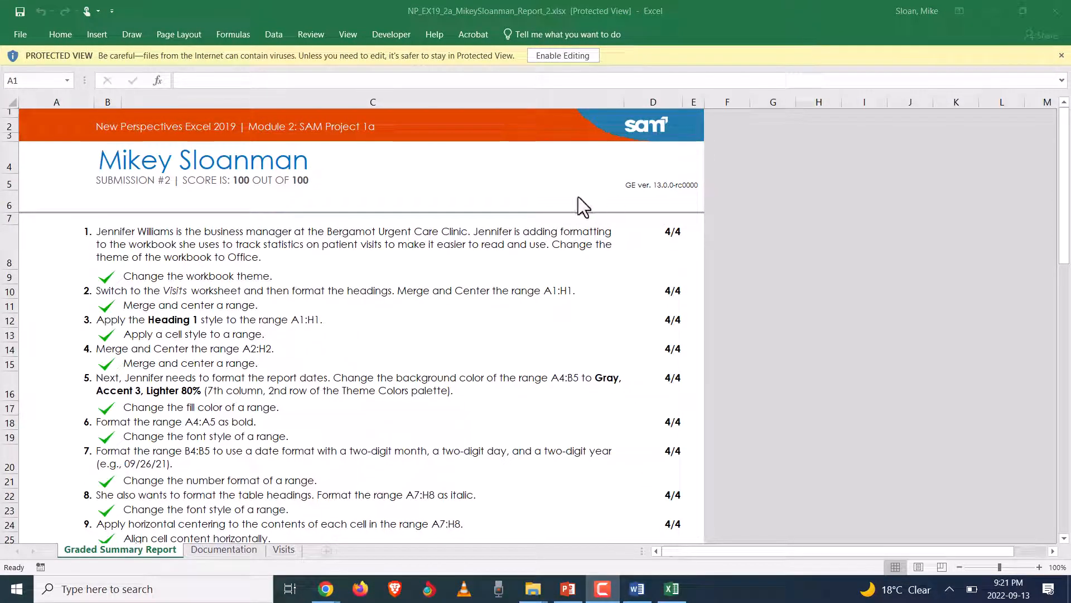
{"action": "scroll", "coordinate": [224, 379], "scroll_direction": "down", "scroll_amount": 6}
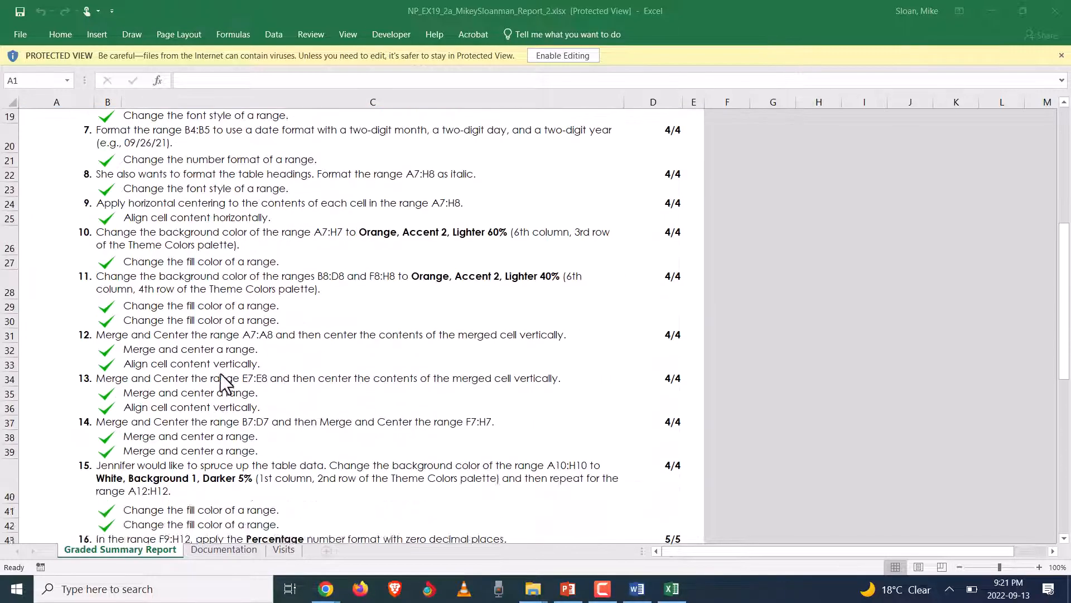
{"action": "scroll", "coordinate": [221, 379], "scroll_direction": "down", "scroll_amount": 4}
{"action": "scroll", "coordinate": [217, 390], "scroll_direction": "down", "scroll_amount": 6}
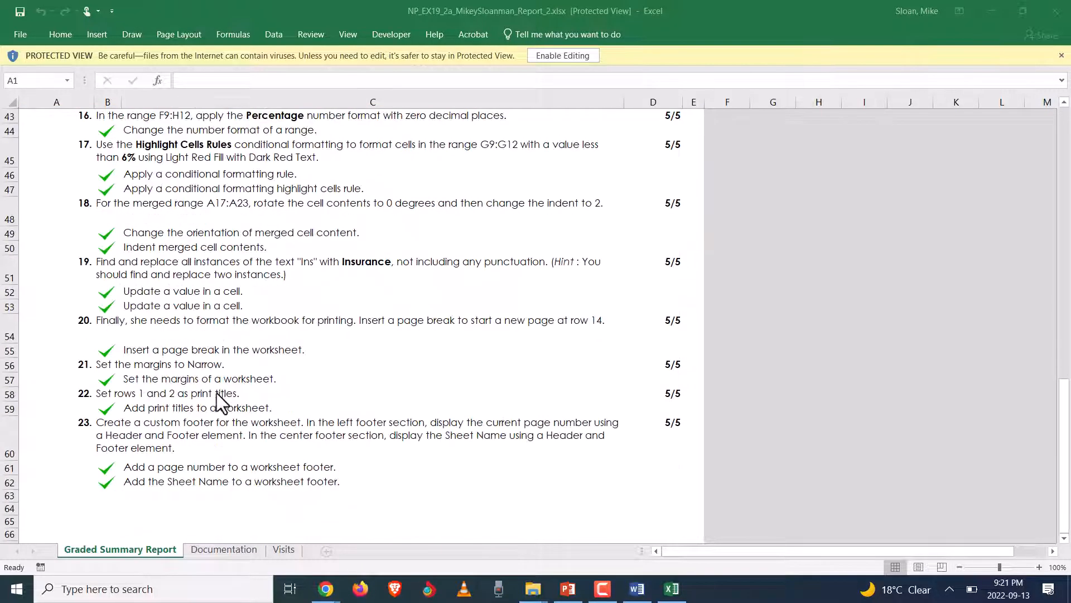
{"action": "scroll", "coordinate": [217, 392], "scroll_direction": "up", "scroll_amount": 5}
{"action": "scroll", "coordinate": [216, 389], "scroll_direction": "up", "scroll_amount": 11}
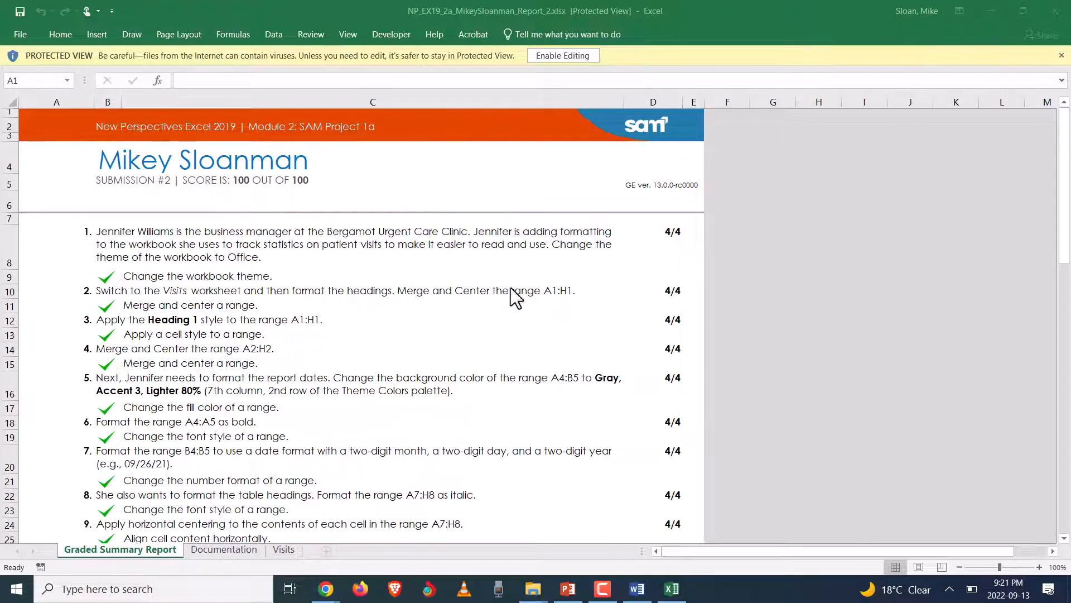
{"action": "scroll", "coordinate": [507, 304], "scroll_direction": "down", "scroll_amount": 8}
{"action": "scroll", "coordinate": [485, 390], "scroll_direction": "down", "scroll_amount": 5}
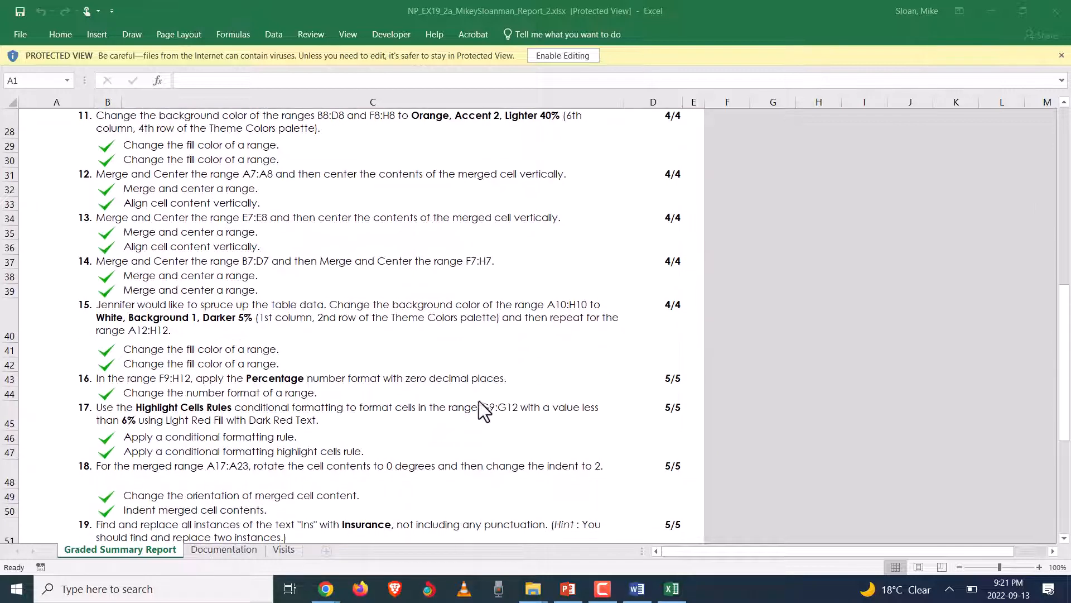
{"action": "scroll", "coordinate": [470, 415], "scroll_direction": "up", "scroll_amount": 4}
{"action": "scroll", "coordinate": [471, 414], "scroll_direction": "up", "scroll_amount": 9}
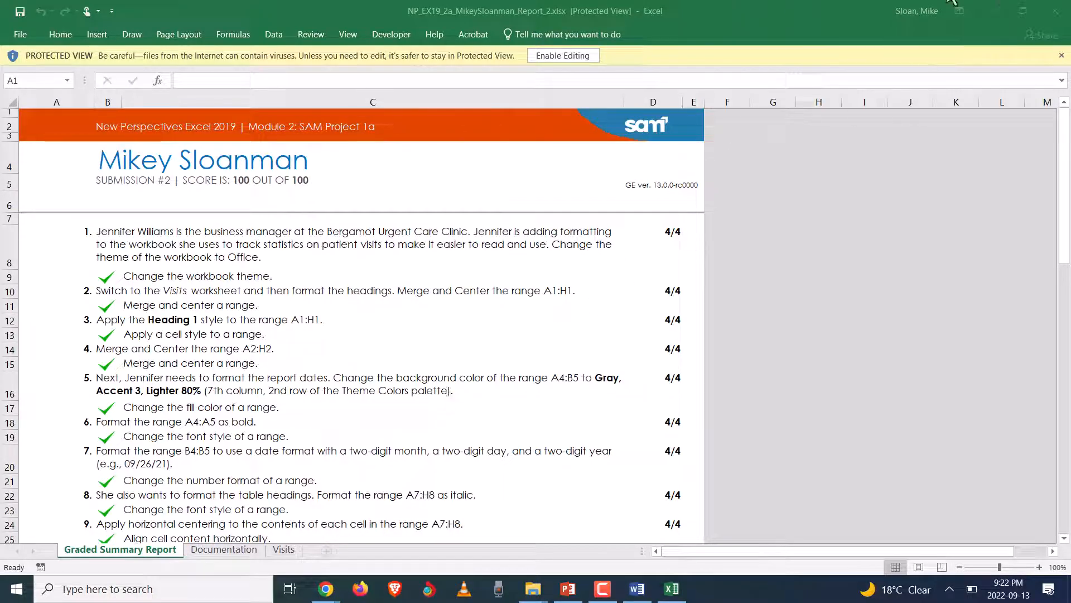
Leave the graded report, return to SAM in Chrome and open the course's Activity List
{"action": "left_click", "coordinate": [996, 2]}
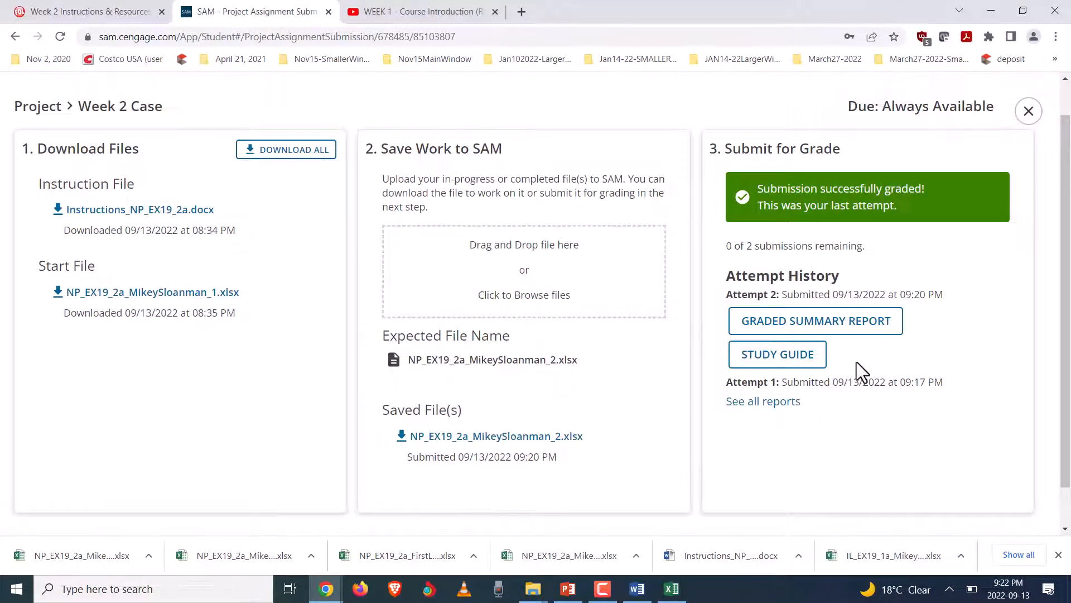
{"action": "scroll", "coordinate": [756, 359], "scroll_direction": "up", "scroll_amount": 1}
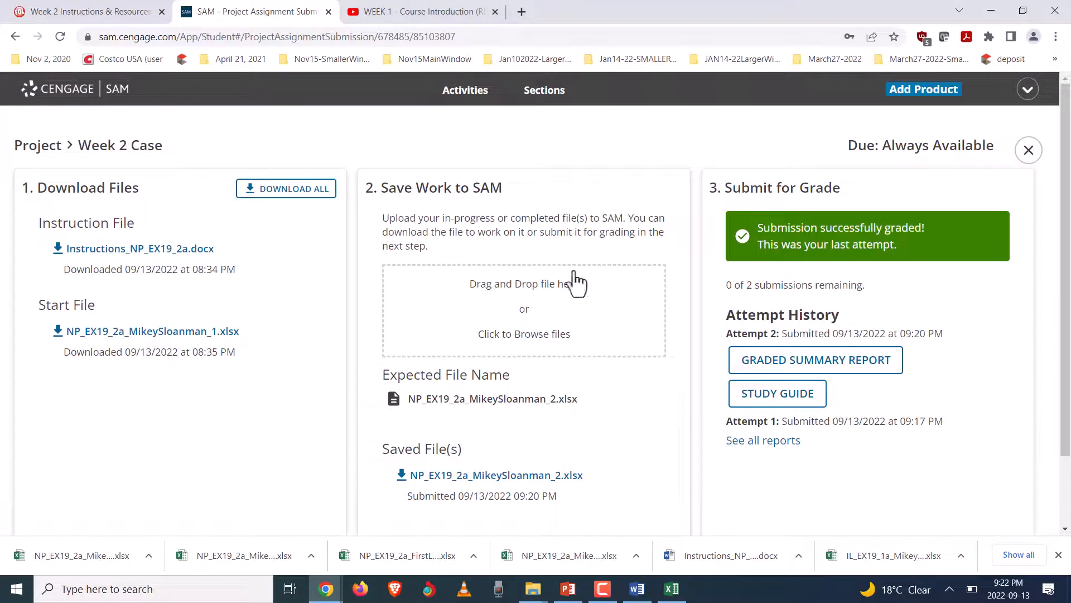
{"action": "left_click", "coordinate": [464, 91]}
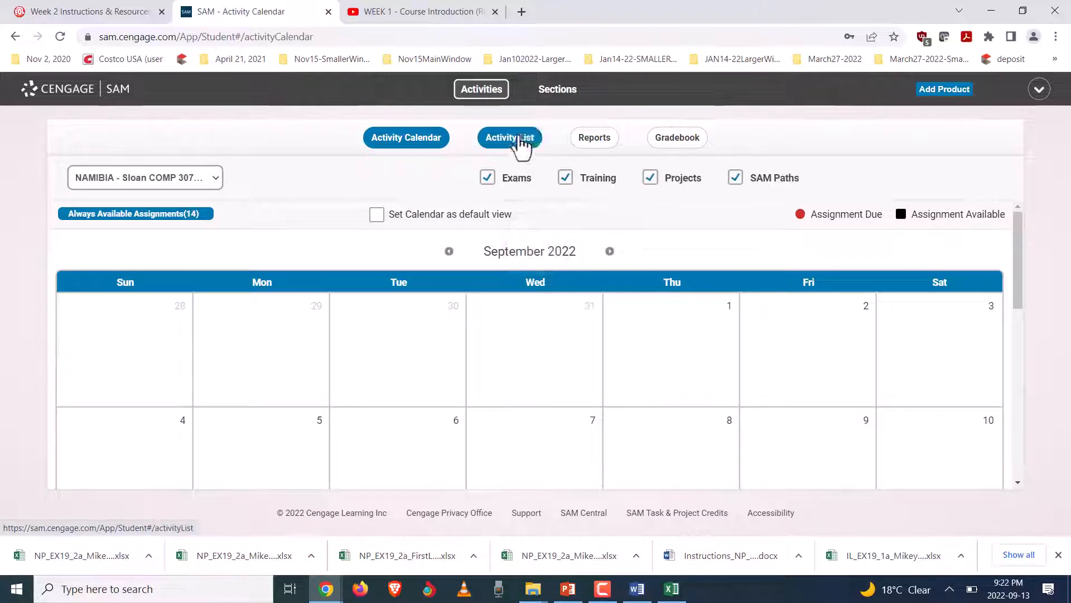
{"action": "left_click", "coordinate": [509, 147]}
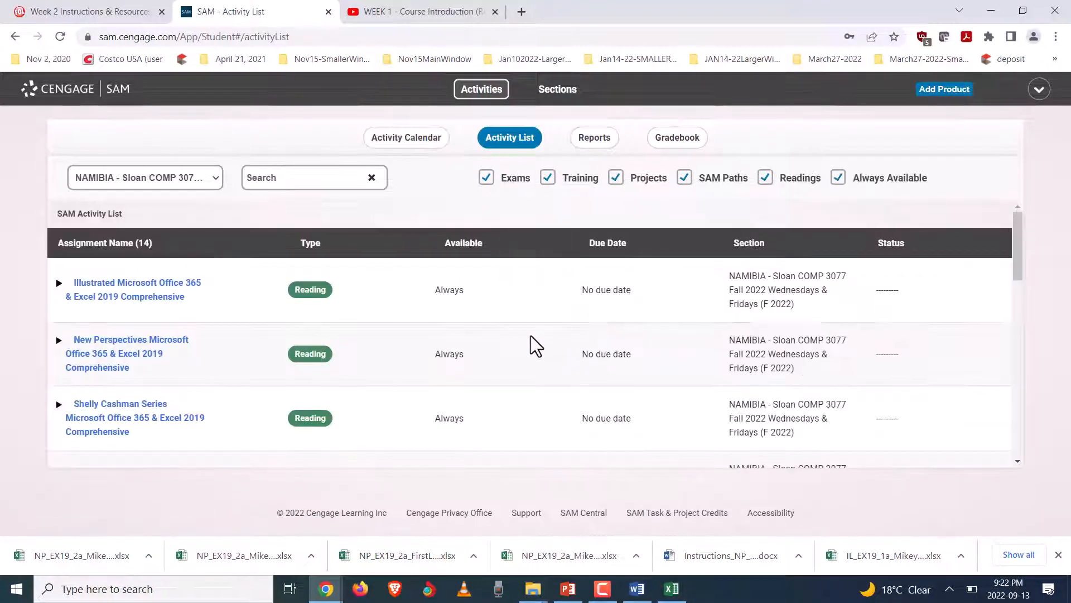
Look through the SAM Activity List for the weekly quizzes, quiz training and case projects
{"action": "scroll", "coordinate": [519, 340], "scroll_direction": "down", "scroll_amount": 10}
{"action": "scroll", "coordinate": [516, 336], "scroll_direction": "up", "scroll_amount": 3}
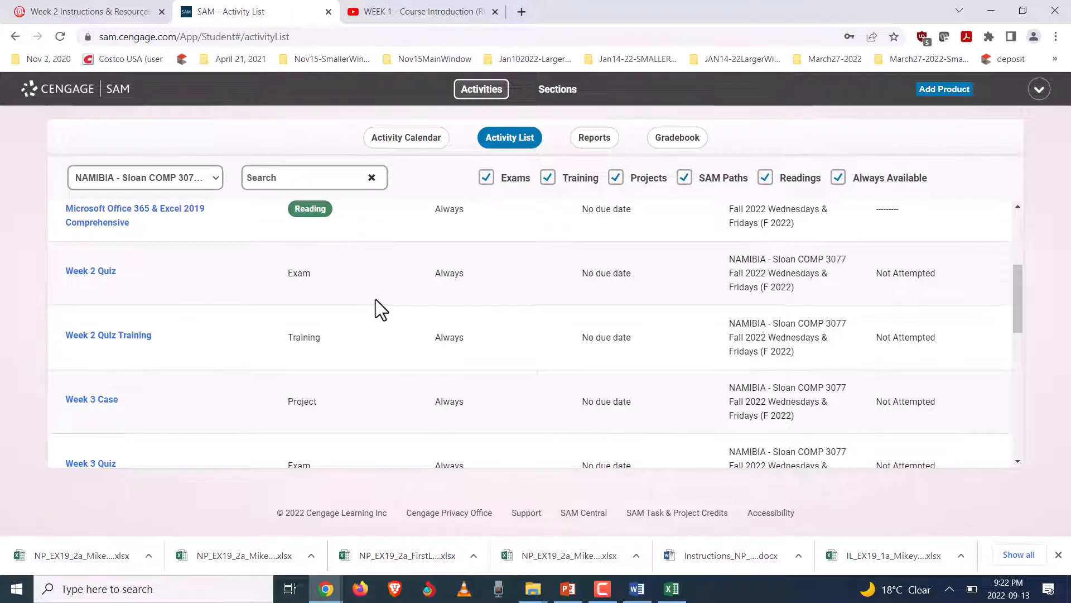
{"action": "scroll", "coordinate": [344, 291], "scroll_direction": "up", "scroll_amount": 1}
{"action": "scroll", "coordinate": [344, 291], "scroll_direction": "down", "scroll_amount": 1}
{"action": "scroll", "coordinate": [346, 295], "scroll_direction": "up", "scroll_amount": 3}
{"action": "scroll", "coordinate": [146, 391], "scroll_direction": "down", "scroll_amount": 4}
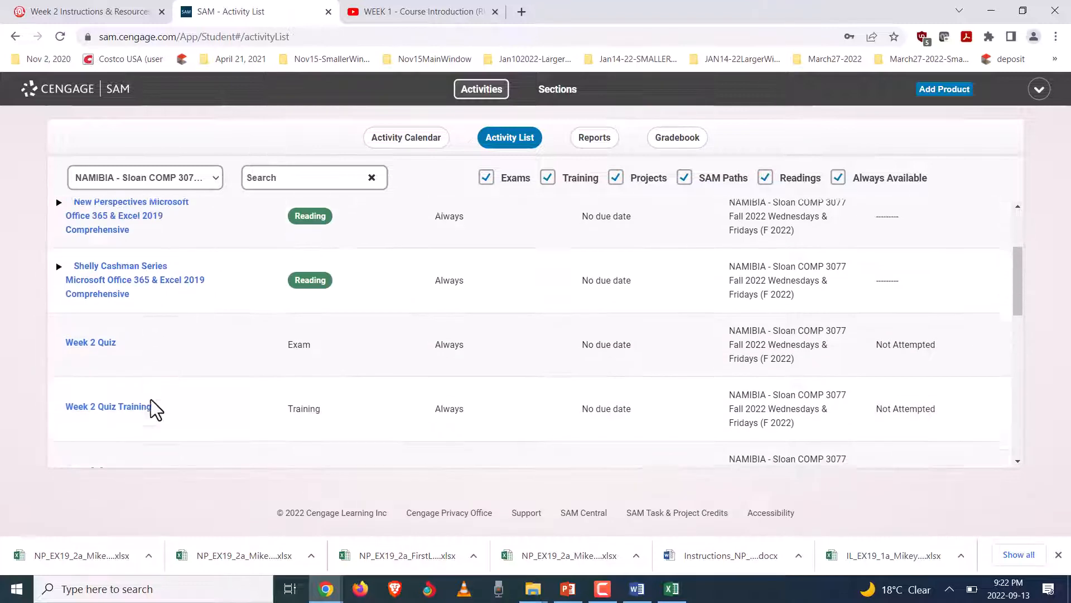
{"action": "scroll", "coordinate": [148, 391], "scroll_direction": "down", "scroll_amount": 1}
{"action": "scroll", "coordinate": [150, 399], "scroll_direction": "down", "scroll_amount": 2}
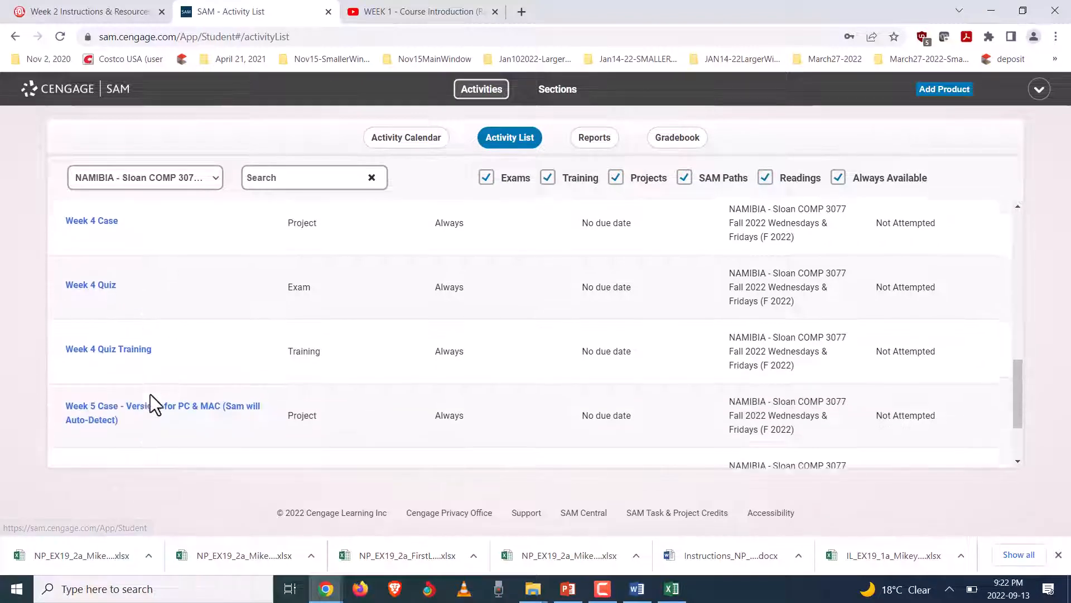
{"action": "scroll", "coordinate": [149, 399], "scroll_direction": "up", "scroll_amount": 8}
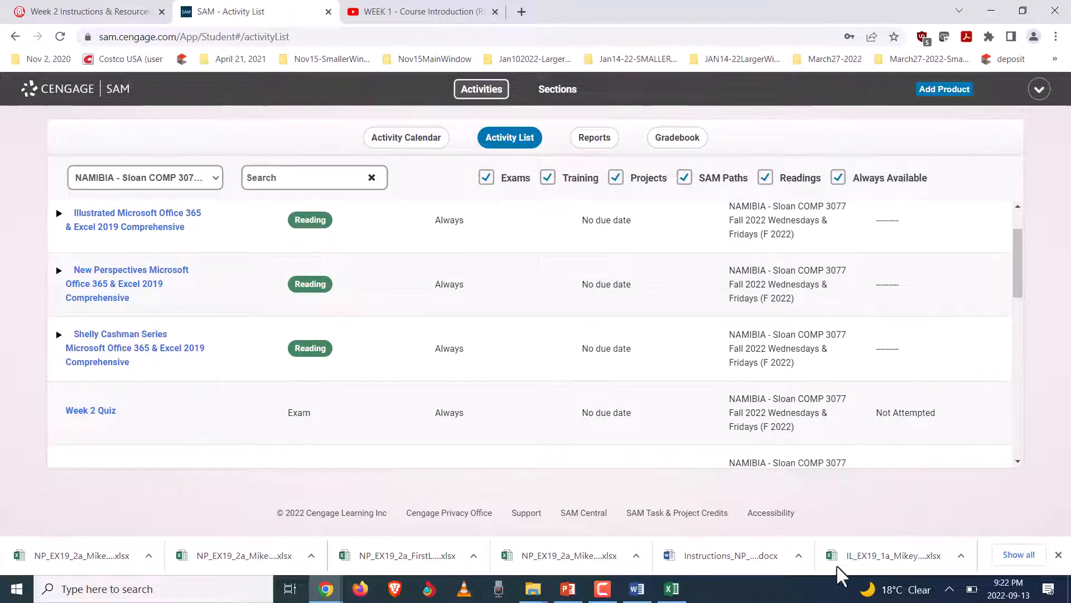
Switch to the Week 2 SAM Case Demo slide in PowerPoint and select the bullet "Start of SAM Quizzes (and TRAINING)"
{"action": "left_click", "coordinate": [666, 592]}
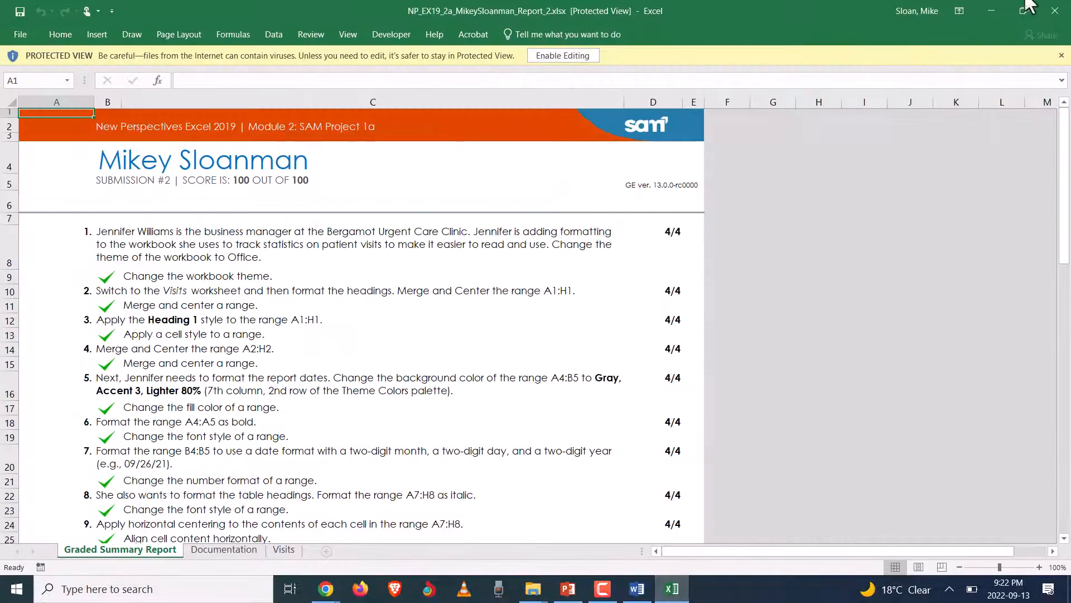
{"action": "left_click", "coordinate": [568, 589]}
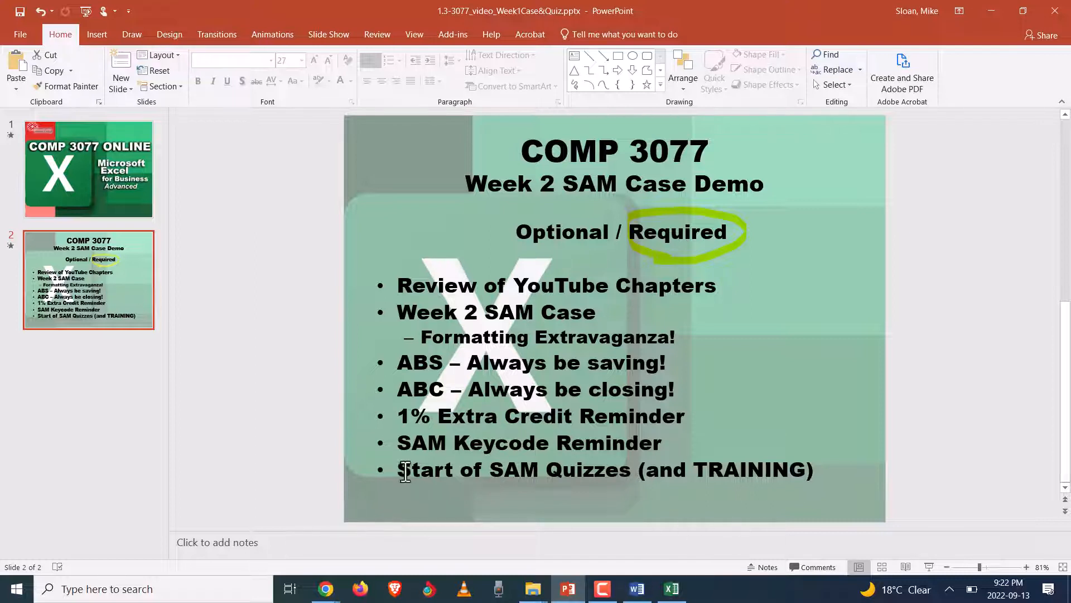
{"action": "left_click_drag", "start_coordinate": [399, 470], "coordinate": [826, 476]}
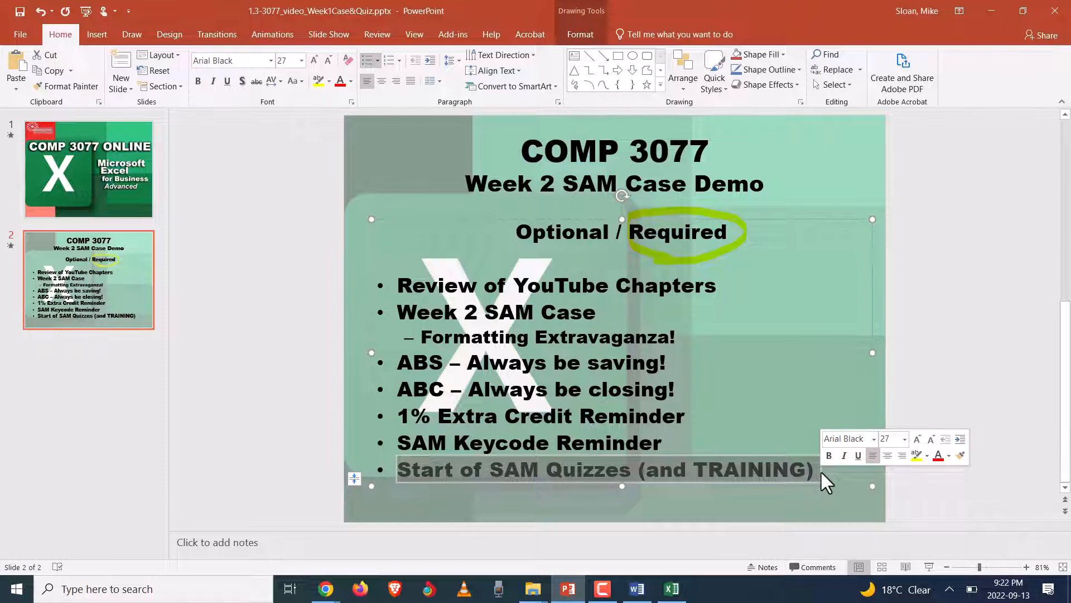